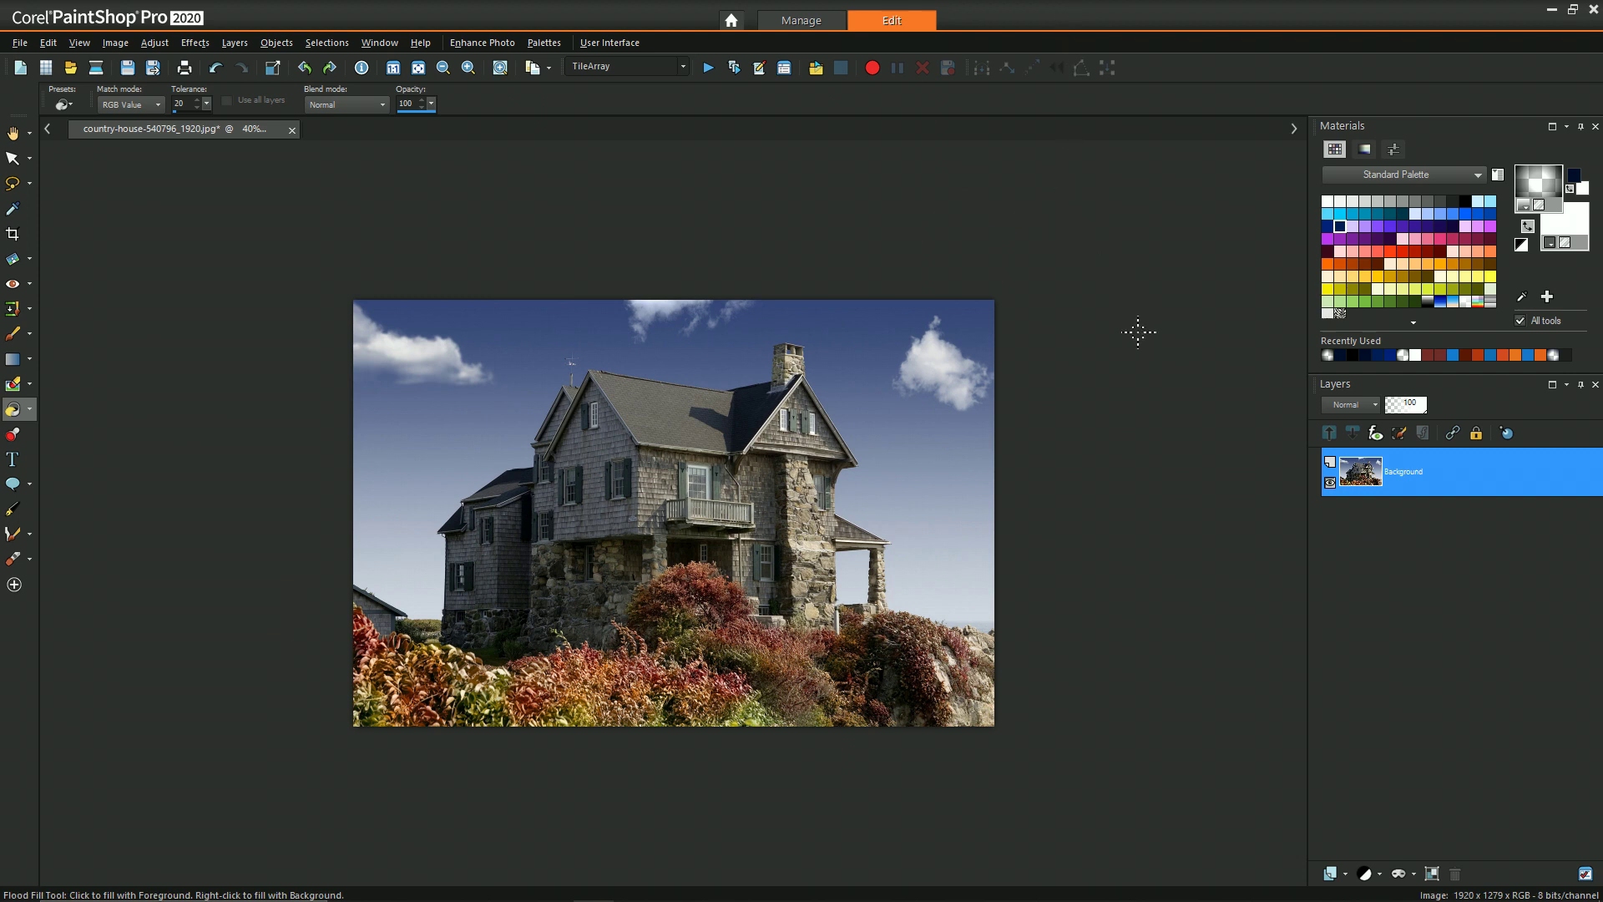
# Step: Promote the Background to Raster 1 and add a new Raster 2 layer beneath it
pyautogui.rightClick(1413, 479)
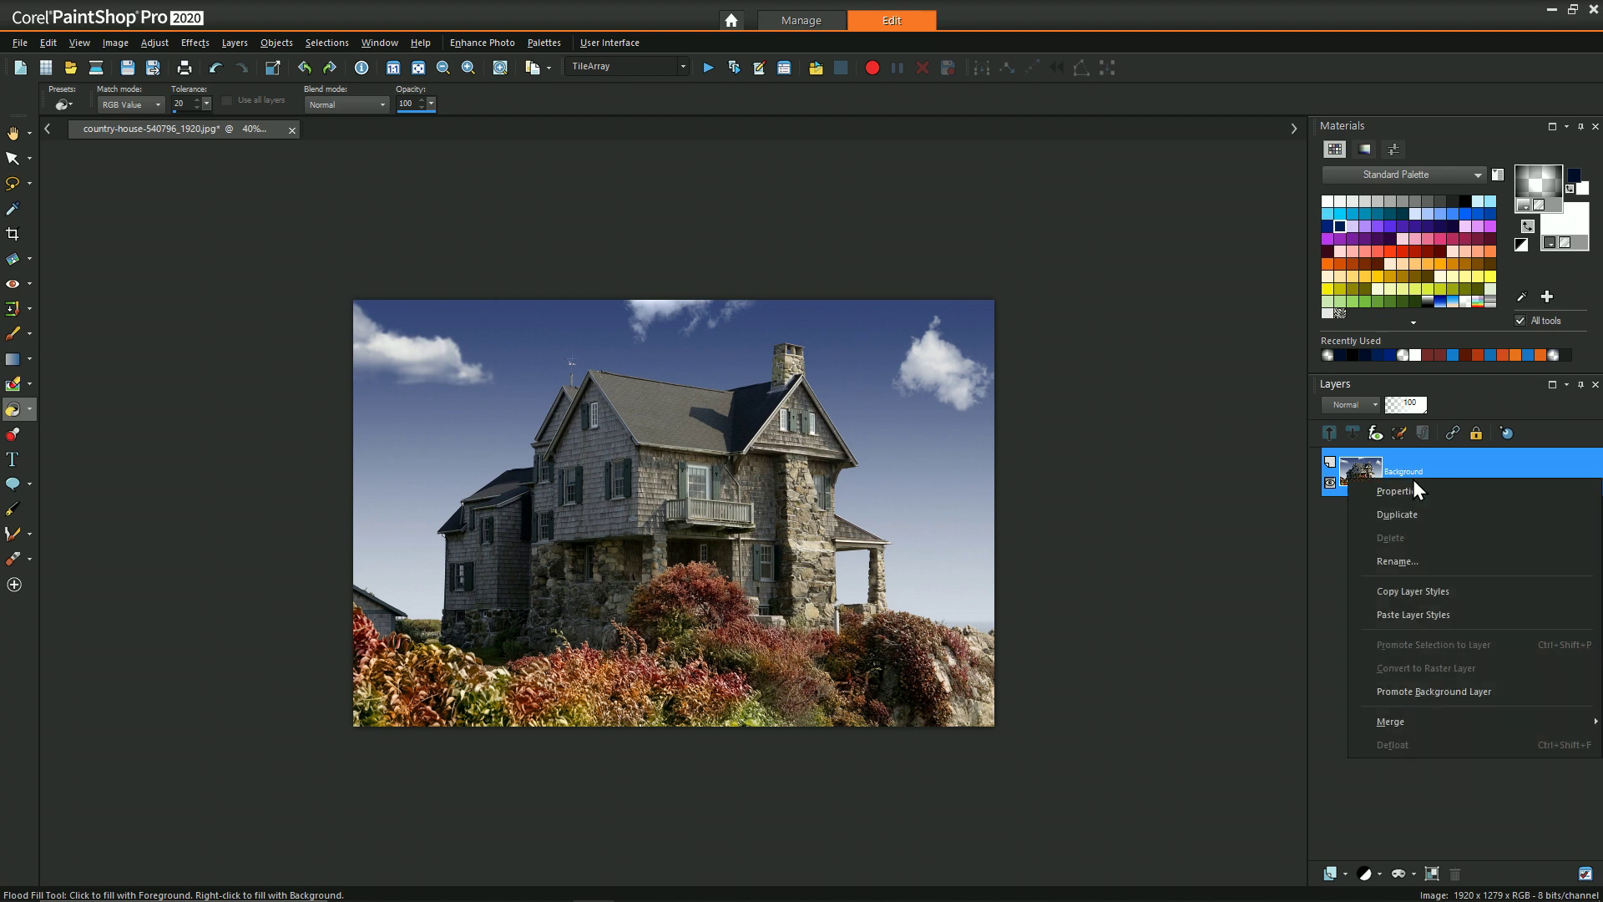
pyautogui.click(1416, 690)
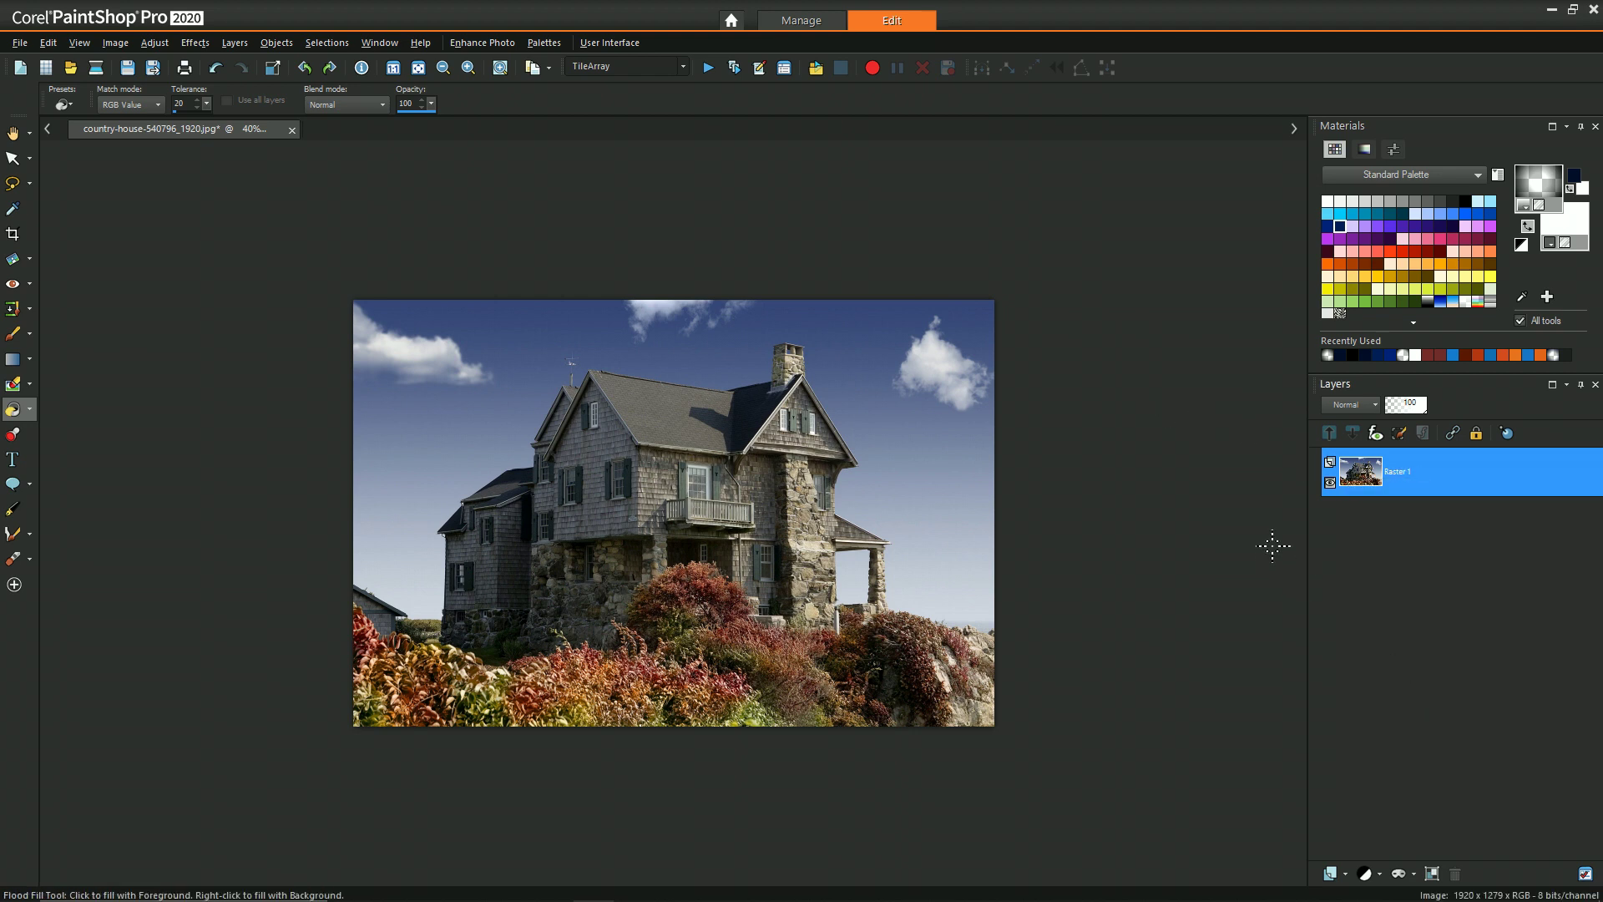
pyautogui.click(1346, 875)
pyautogui.click(1382, 727)
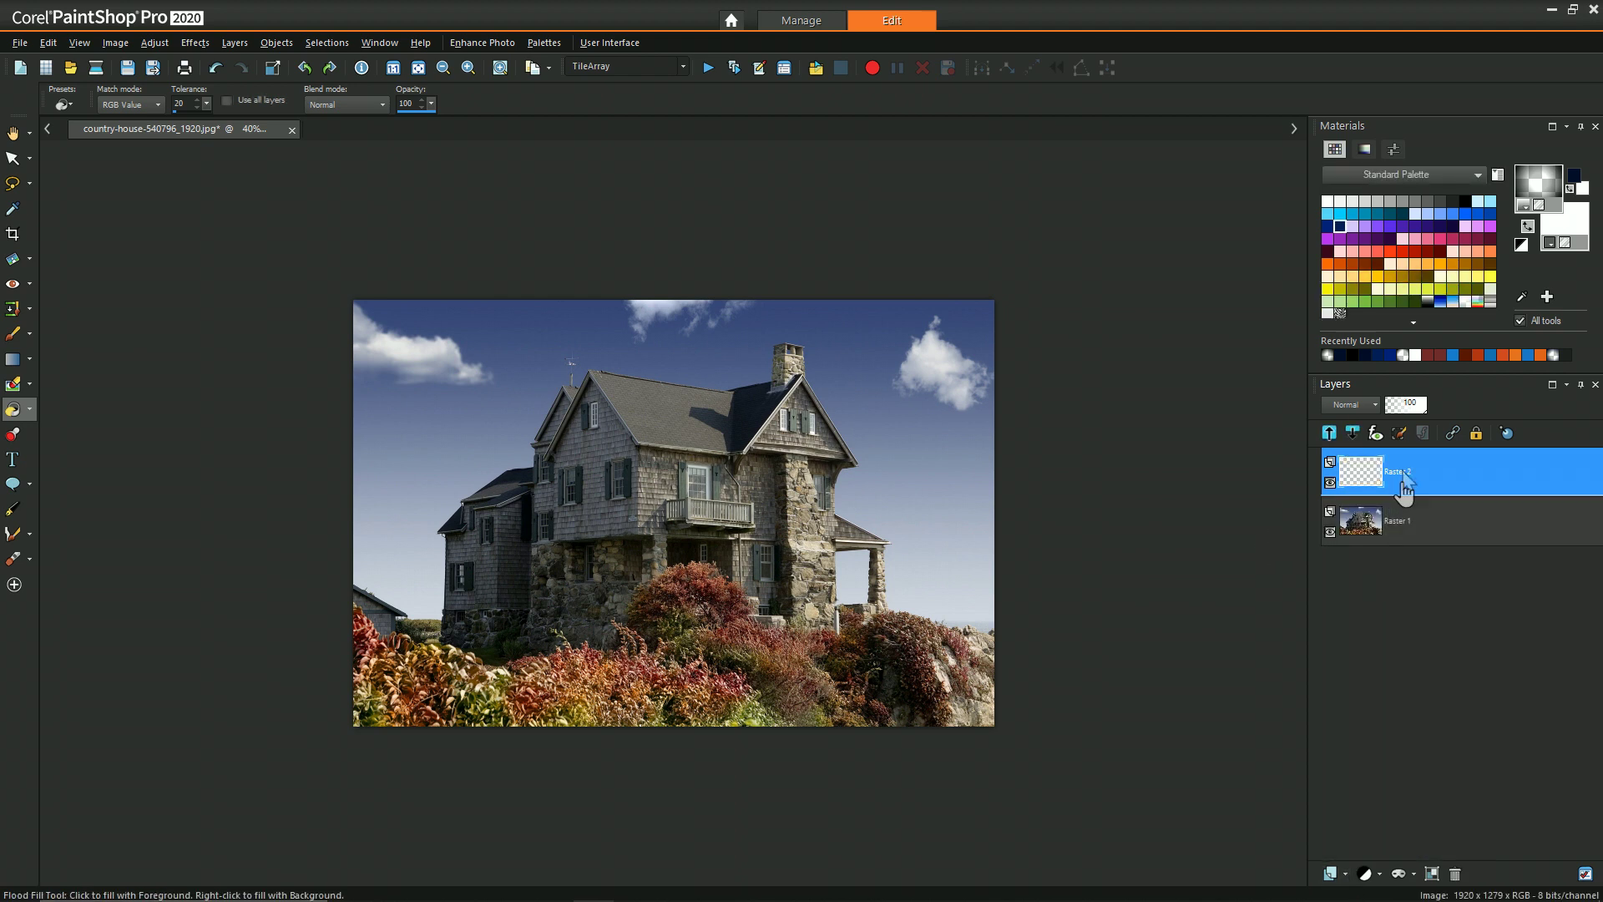
pyautogui.moveTo(1404, 491); pyautogui.dragTo(1407, 569)
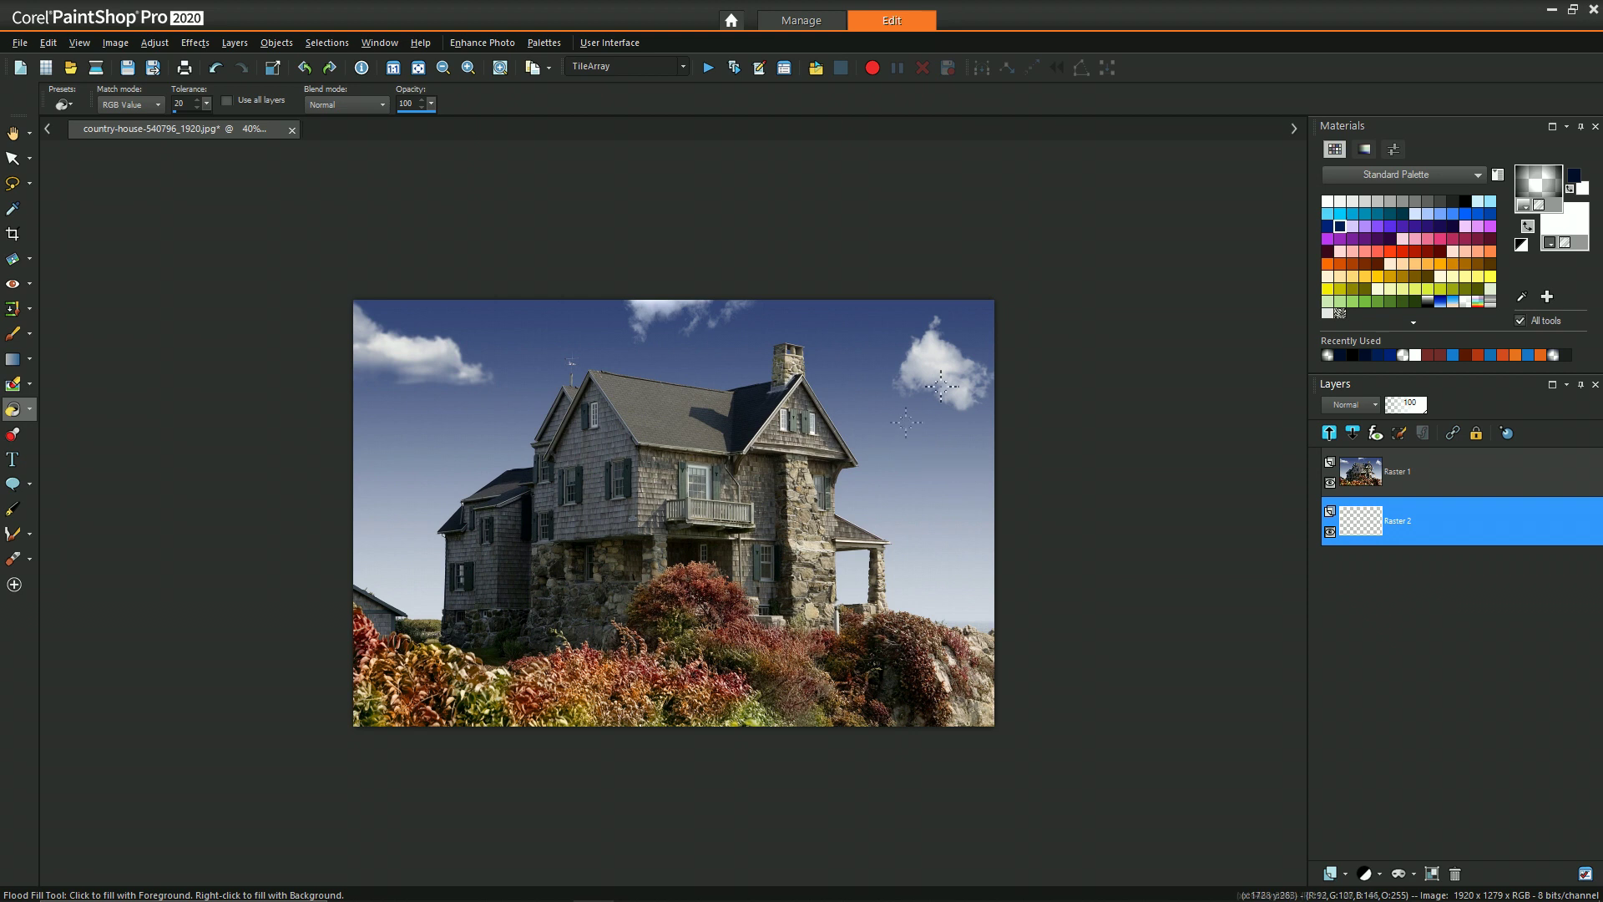
# Step: Flood fill Raster 2 with a black foreground colour
pyautogui.rightClick(1541, 188)
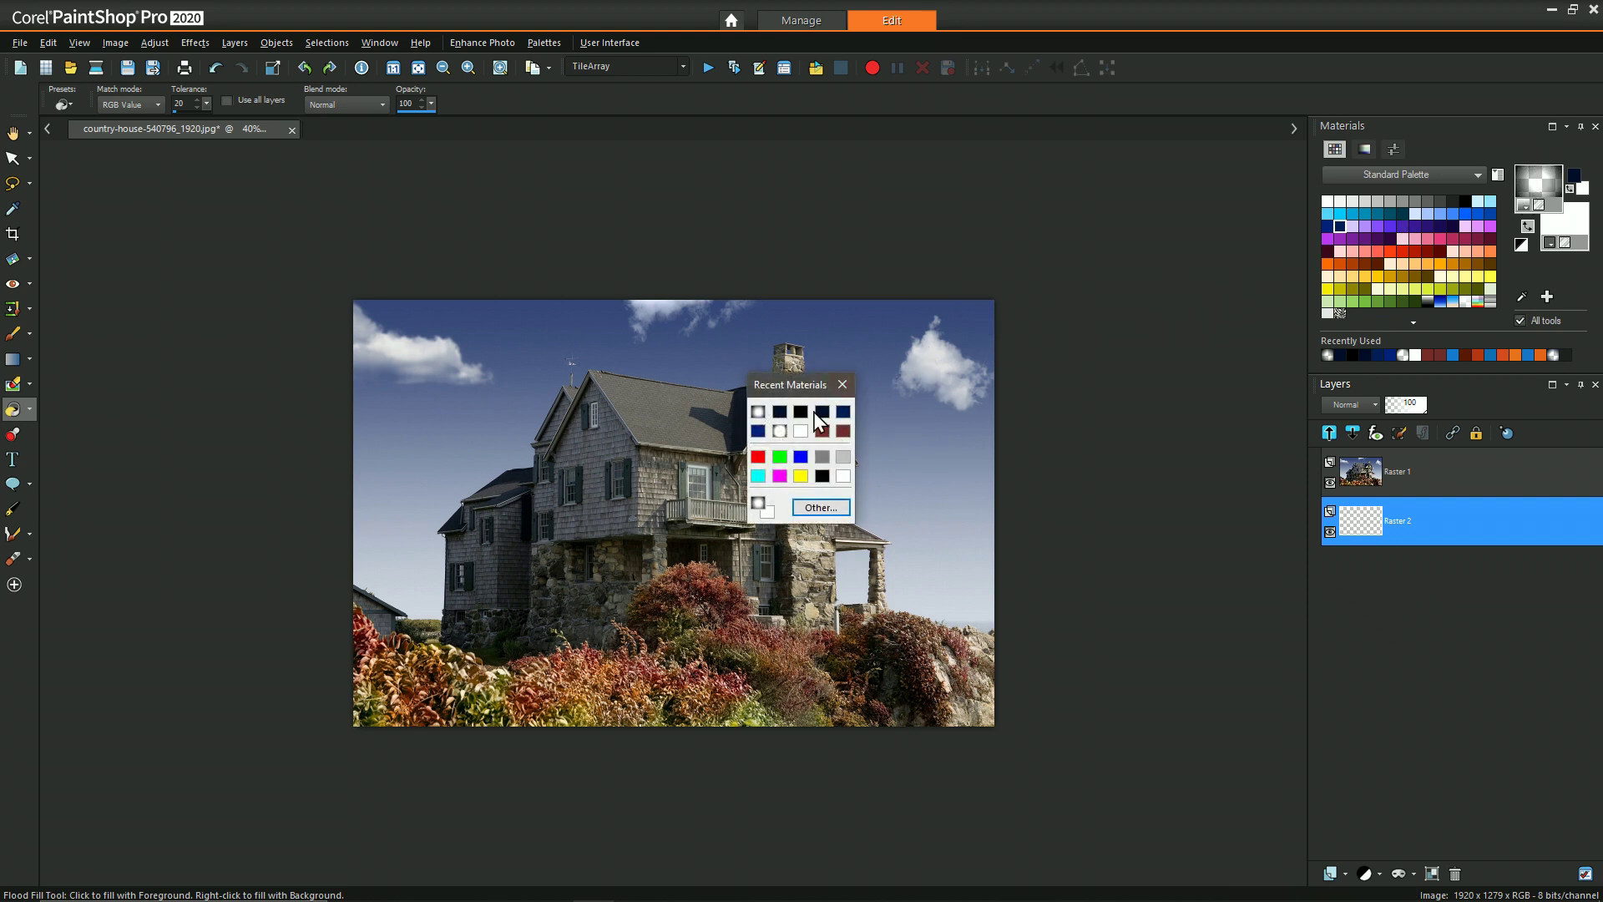
pyautogui.click(800, 411)
pyautogui.click(948, 496)
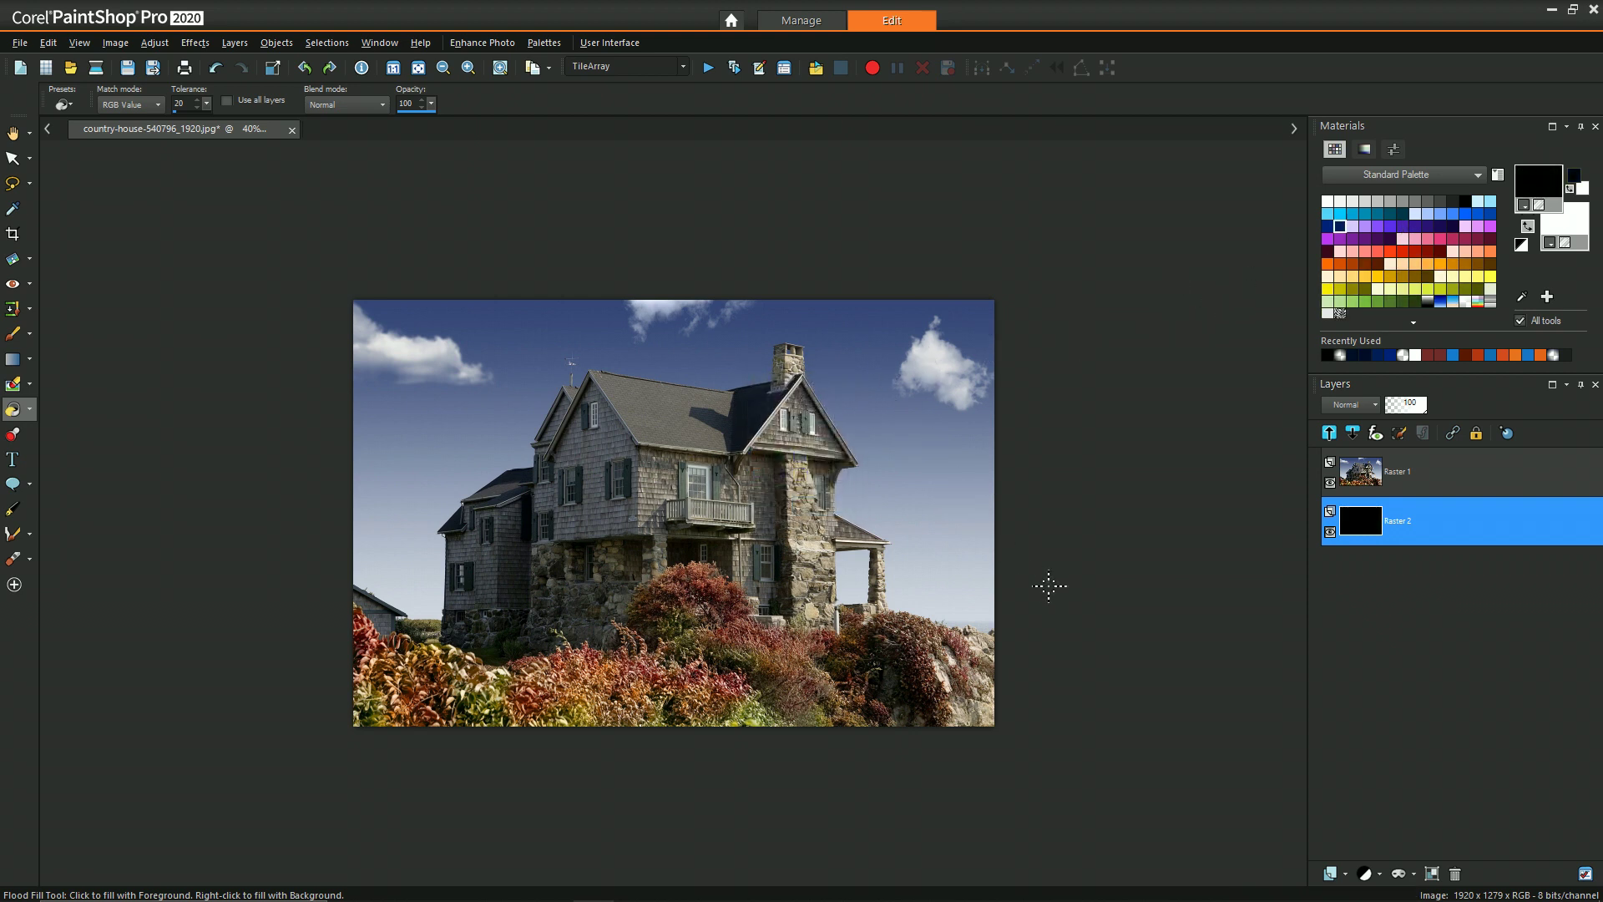
pyautogui.click(13, 384)
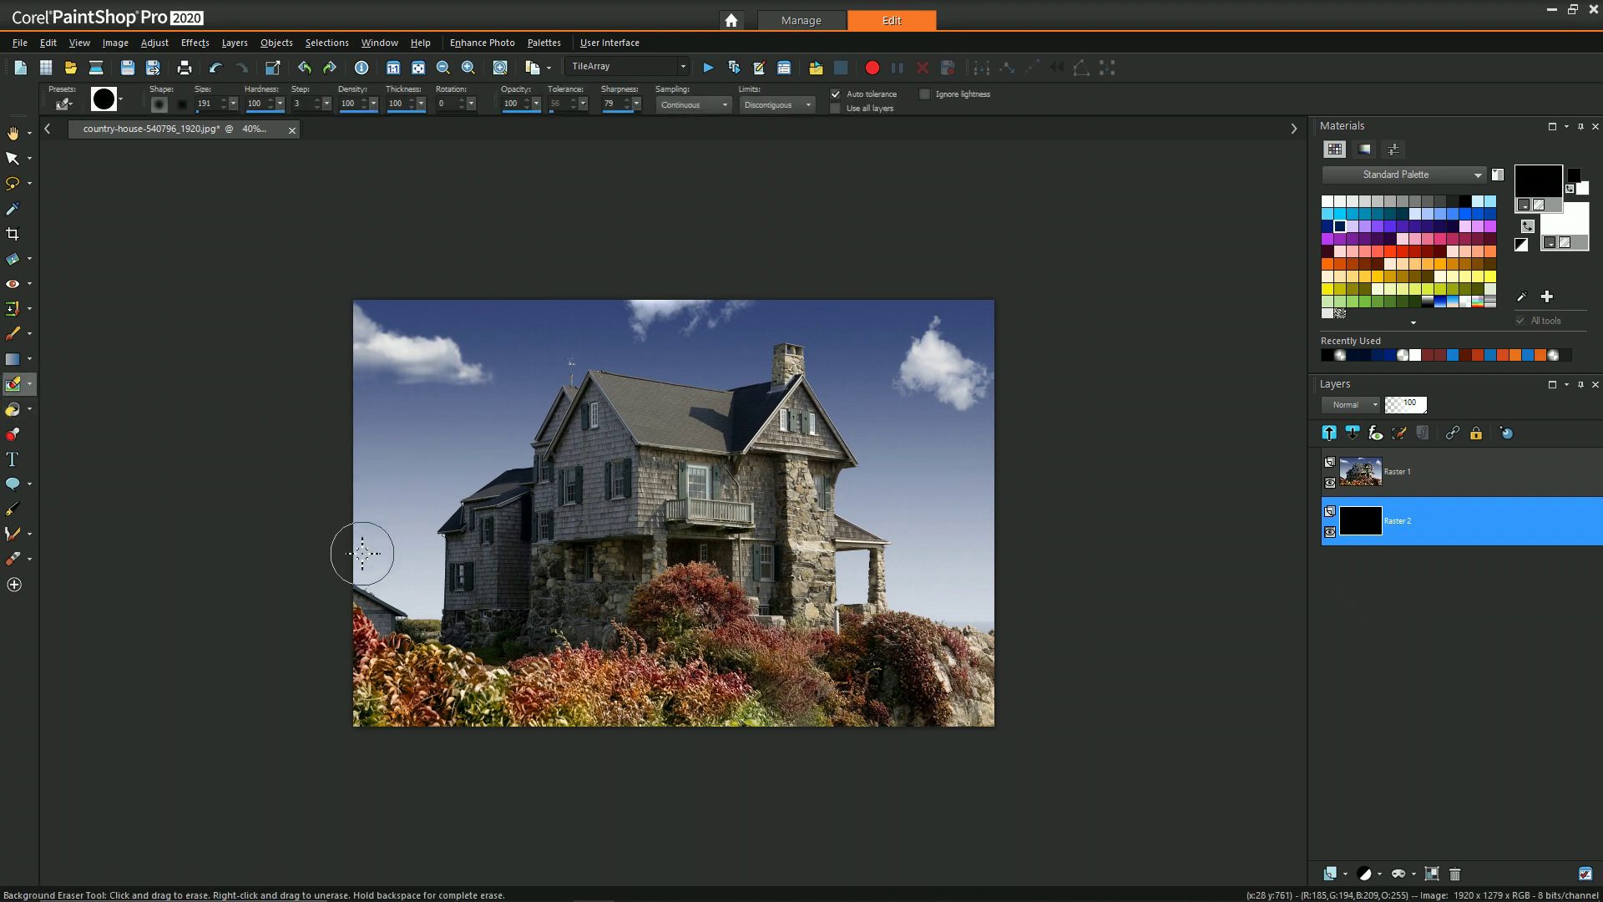
# Step: On Raster 1, erase the sky along the house's roofline and right side with the Background Eraser
pyautogui.click(1404, 480)
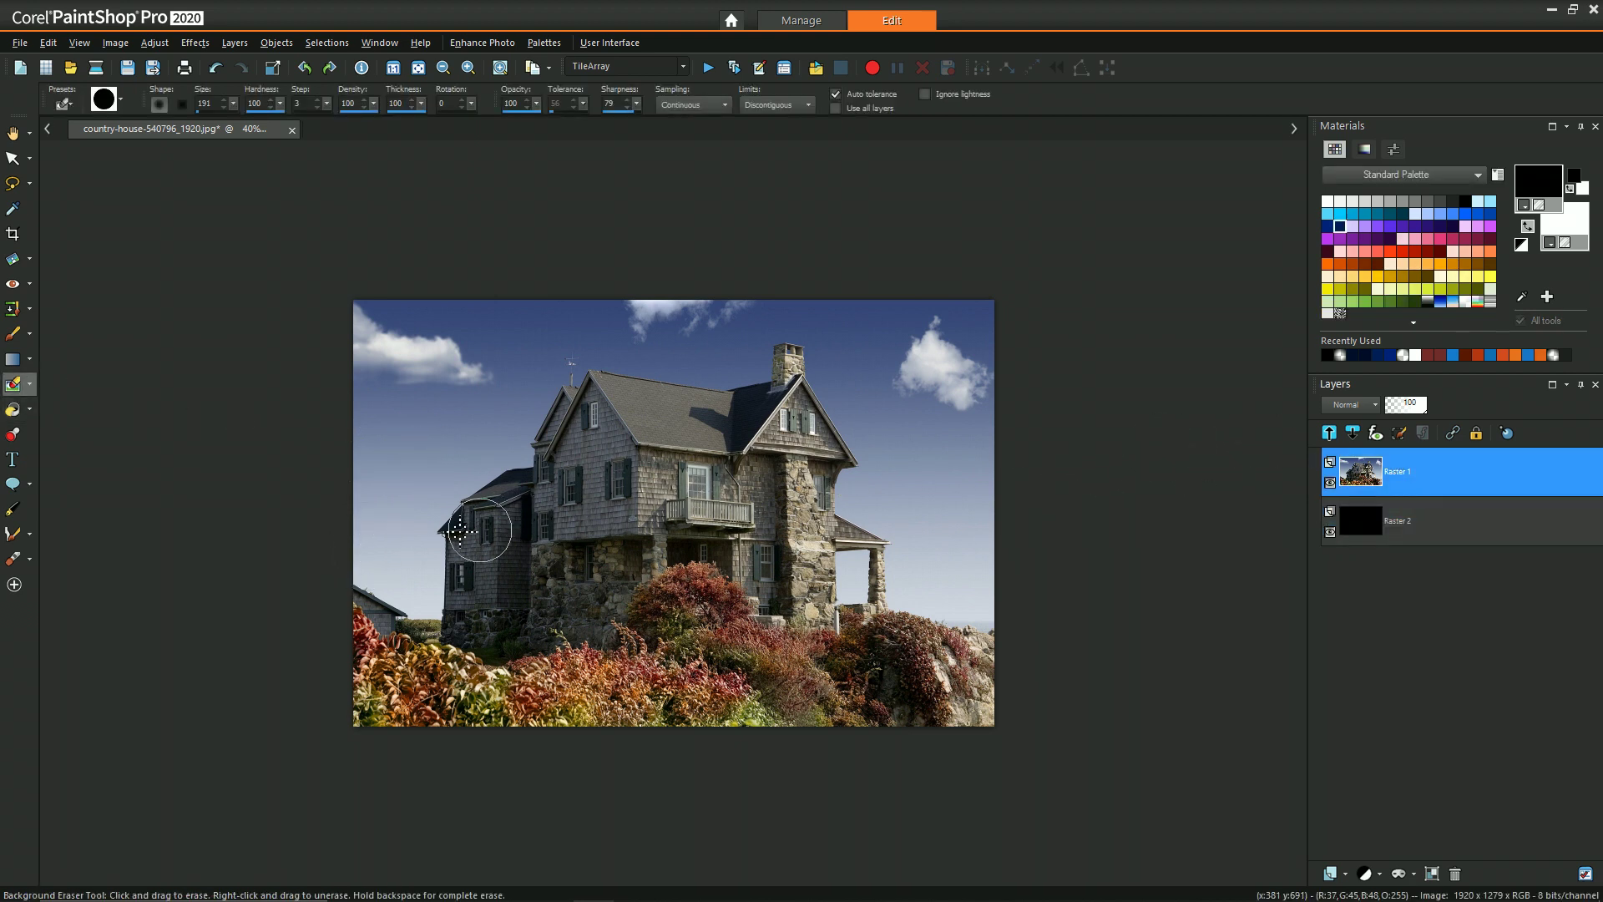
pyautogui.scroll(1, 385, 549)
pyautogui.moveTo(281, 575)
pyautogui.mouseDown()
pyautogui.moveTo(310, 597)
pyautogui.moveTo(295, 569)
pyautogui.moveTo(357, 628)
pyautogui.moveTo(363, 519)
pyautogui.moveTo(390, 480)
pyautogui.moveTo(474, 433)
pyautogui.moveTo(498, 360)
pyautogui.moveTo(546, 301)
pyautogui.moveTo(563, 297)
pyautogui.moveTo(554, 337)
pyautogui.moveTo(570, 313)
pyautogui.moveTo(754, 334)
pyautogui.moveTo(780, 290)
pyautogui.moveTo(833, 274)
pyautogui.moveTo(903, 389)
pyautogui.moveTo(874, 302)
pyautogui.moveTo(827, 277)
pyautogui.moveTo(903, 378)
pyautogui.moveTo(928, 442)
pyautogui.moveTo(899, 488)
pyautogui.moveTo(963, 550)
pyautogui.moveTo(969, 612)
pyautogui.moveTo(1055, 634)
pyautogui.moveTo(1066, 653)
pyautogui.moveTo(1022, 610)
pyautogui.moveTo(892, 581)
pyautogui.moveTo(894, 603)
pyautogui.moveTo(897, 578)
pyautogui.moveTo(963, 611)
pyautogui.moveTo(1020, 609)
pyautogui.mouseUp()
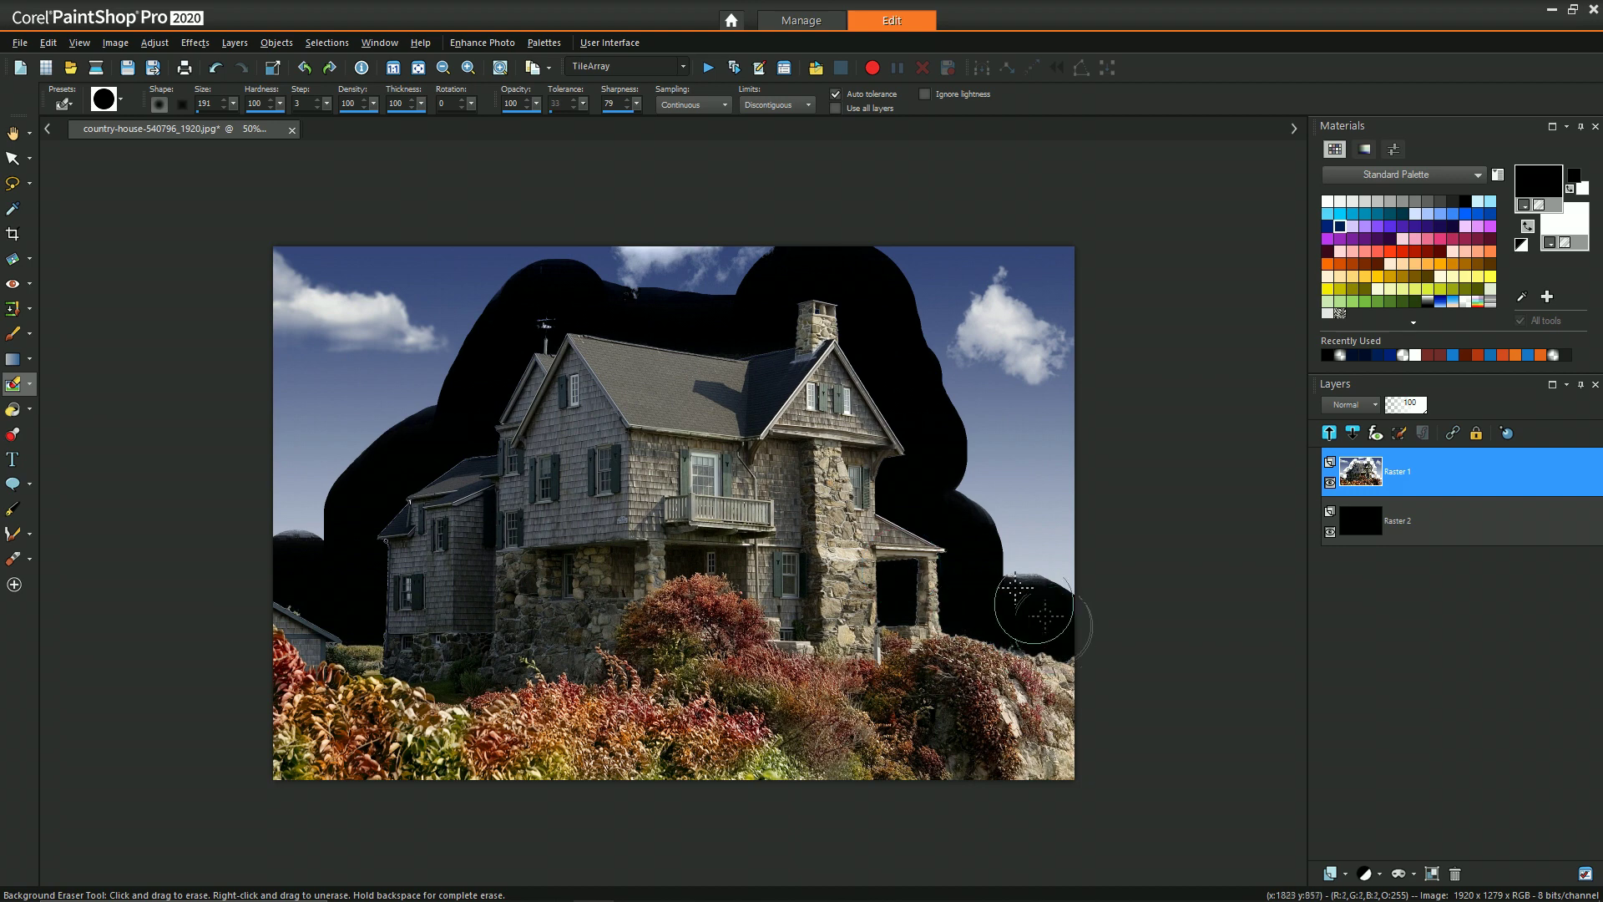
# Step: Lasso the leftover sky and clouds with Freehand Selection, delete them, then deselect
pyautogui.click(13, 183)
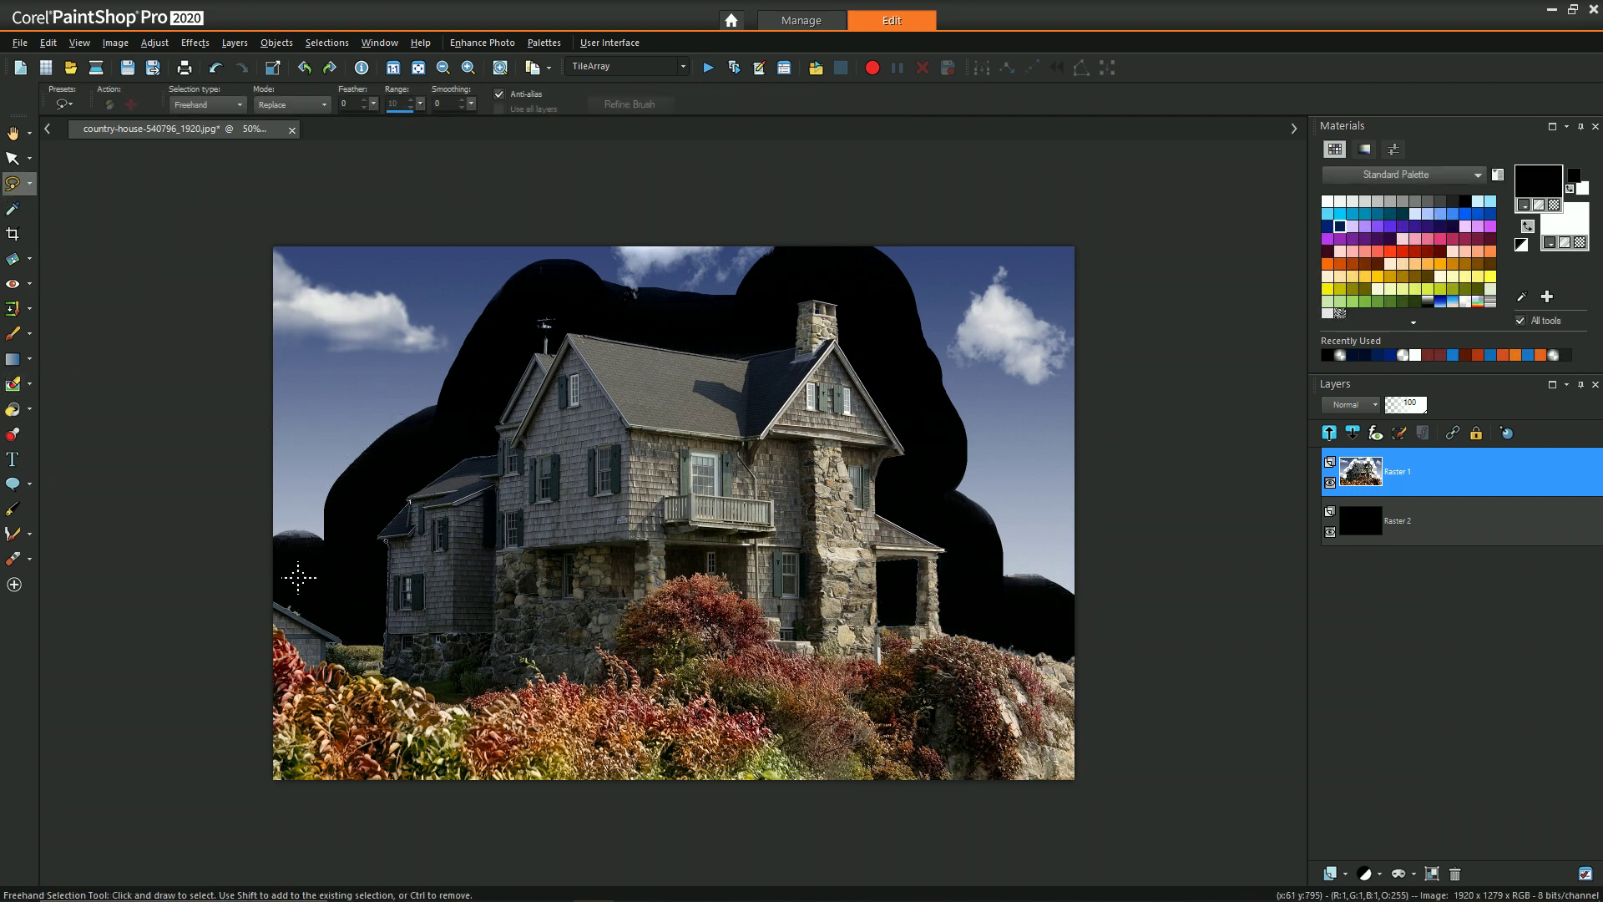
pyautogui.moveTo(300, 575)
pyautogui.mouseDown()
pyautogui.moveTo(330, 589)
pyautogui.moveTo(368, 547)
pyautogui.moveTo(394, 456)
pyautogui.moveTo(451, 440)
pyautogui.moveTo(529, 307)
pyautogui.mouseUp()
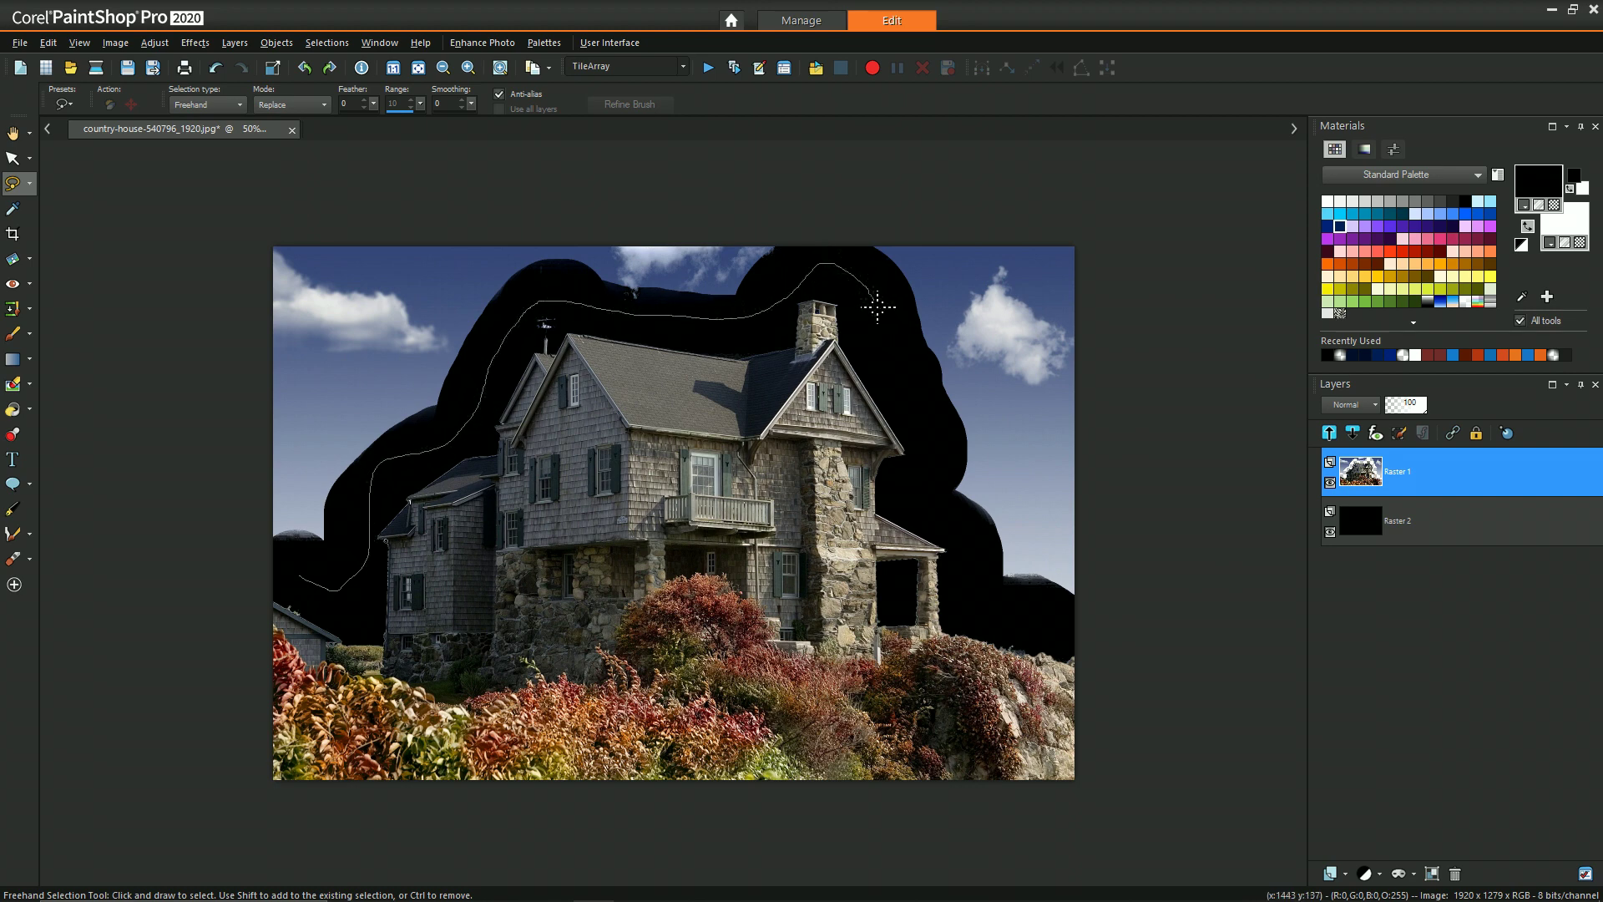
pyautogui.moveTo(966, 550)
pyautogui.mouseDown()
pyautogui.moveTo(1115, 641)
pyautogui.moveTo(1122, 172)
pyautogui.moveTo(247, 150)
pyautogui.moveTo(161, 250)
pyautogui.moveTo(166, 528)
pyautogui.mouseUp()
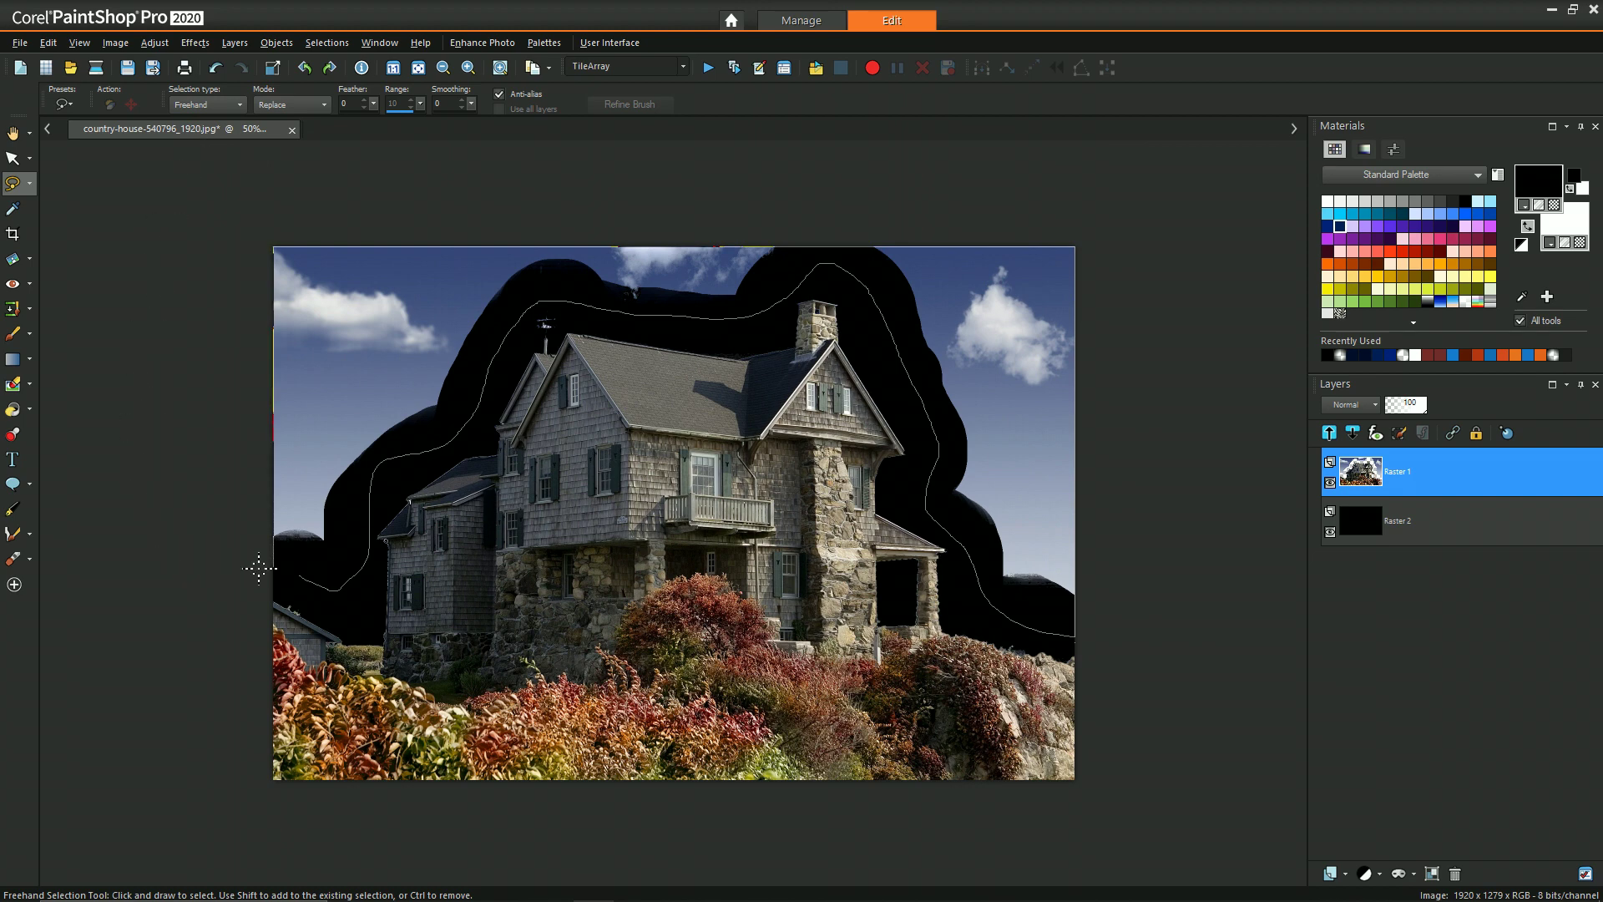
pyautogui.moveTo(258, 569); pyautogui.dragTo(315, 579)
pyautogui.press('Delete')
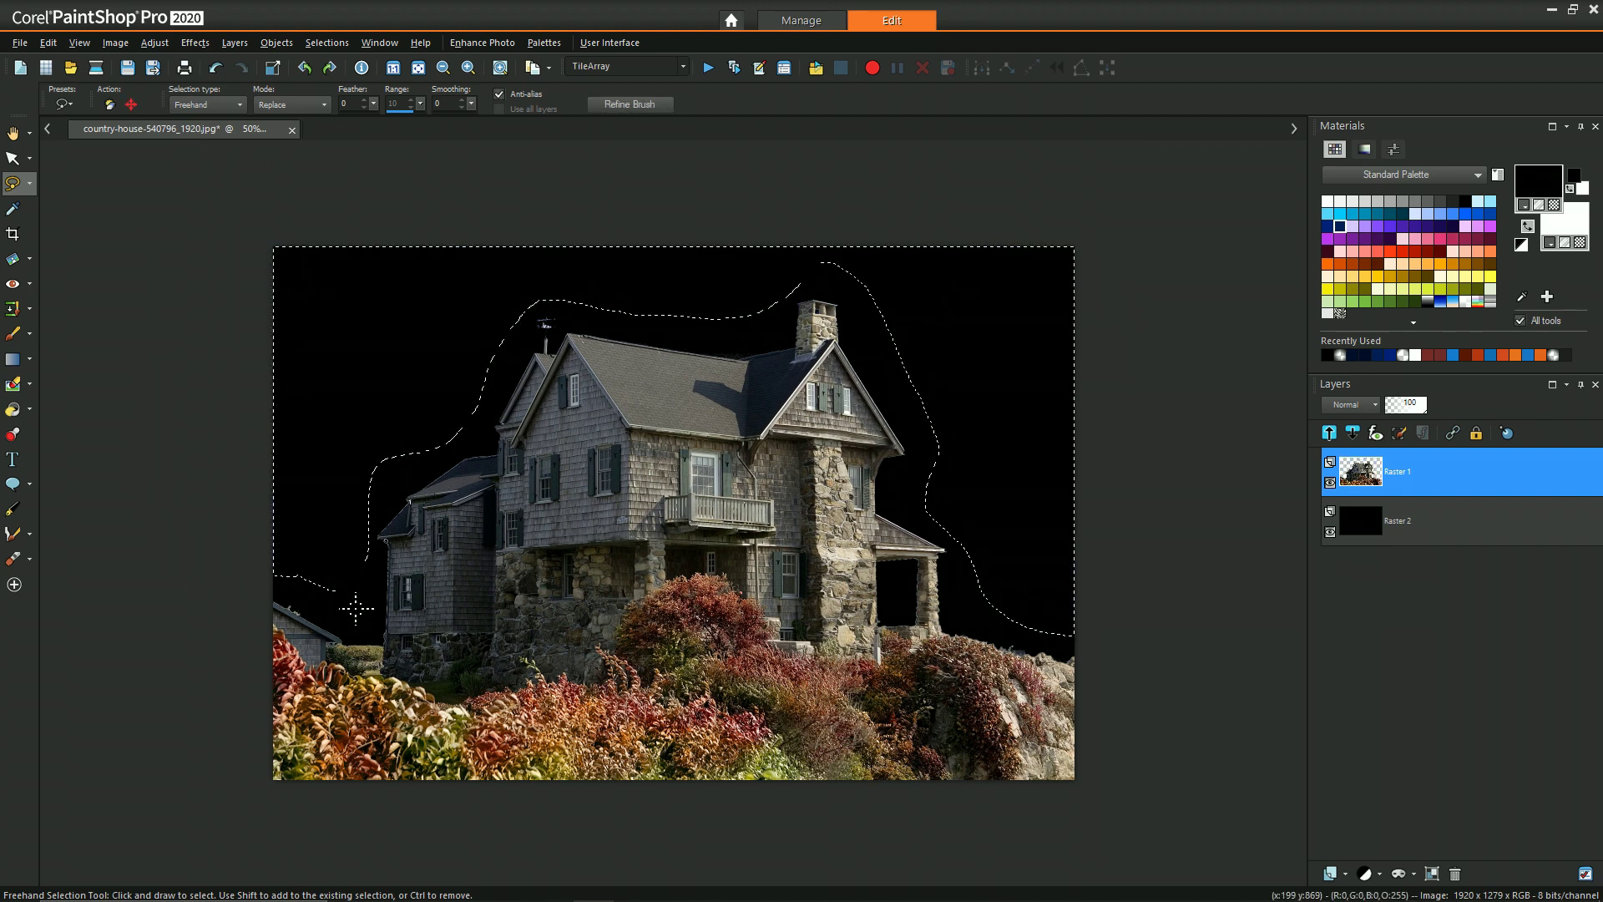
pyautogui.click(337, 399)
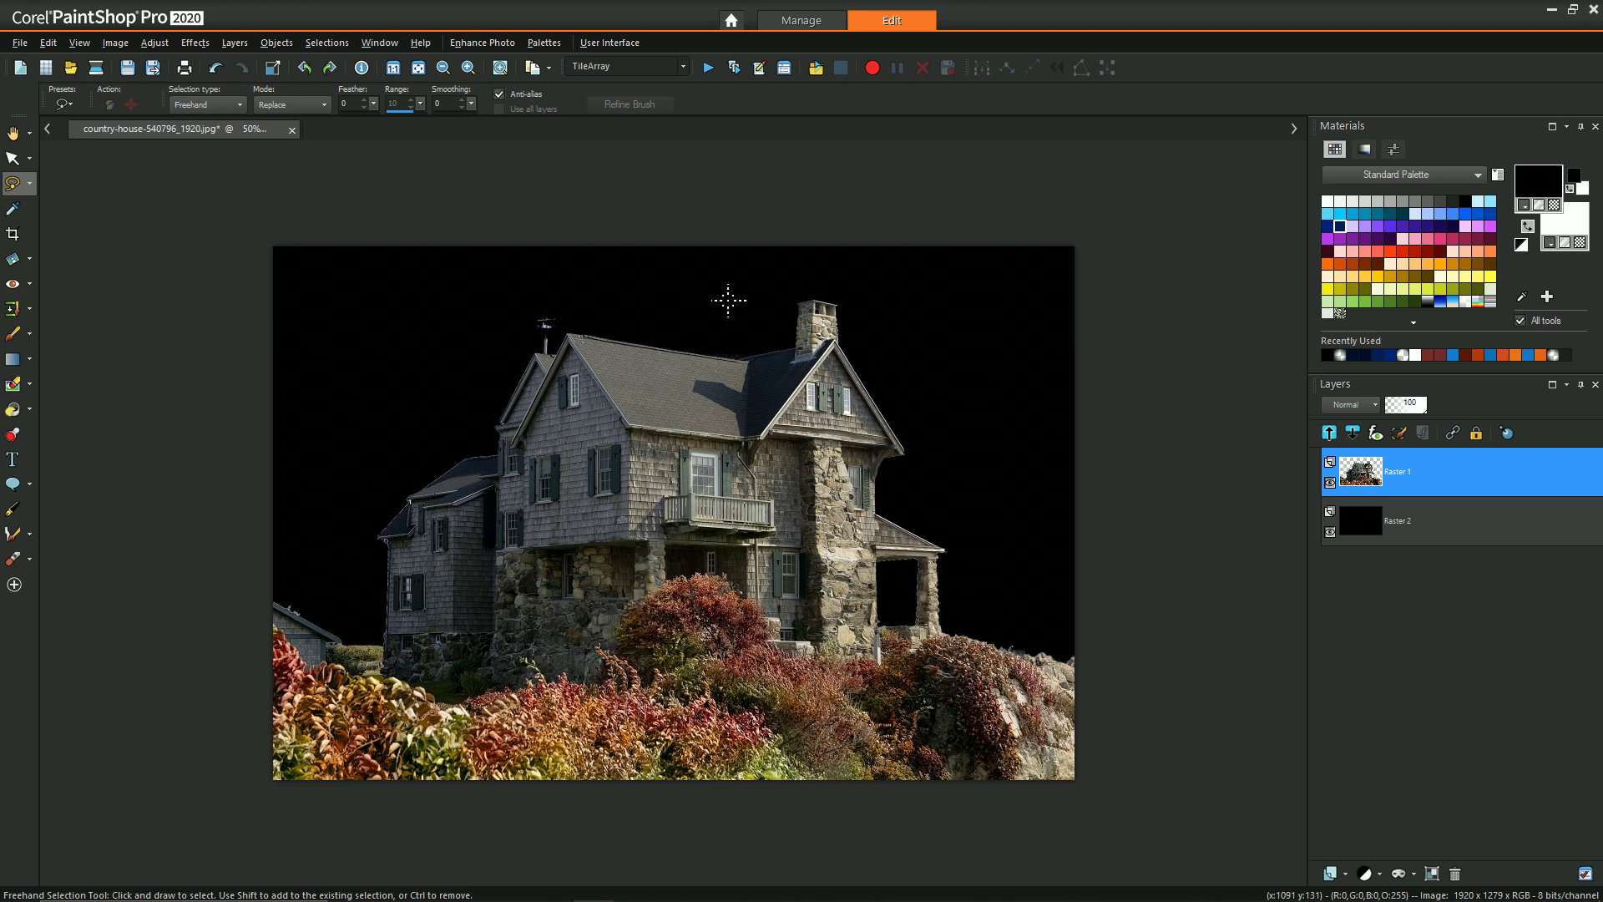
# Step: Duplicate Raster 1 to create Copy of Raster 1
pyautogui.moveTo(1415, 481)
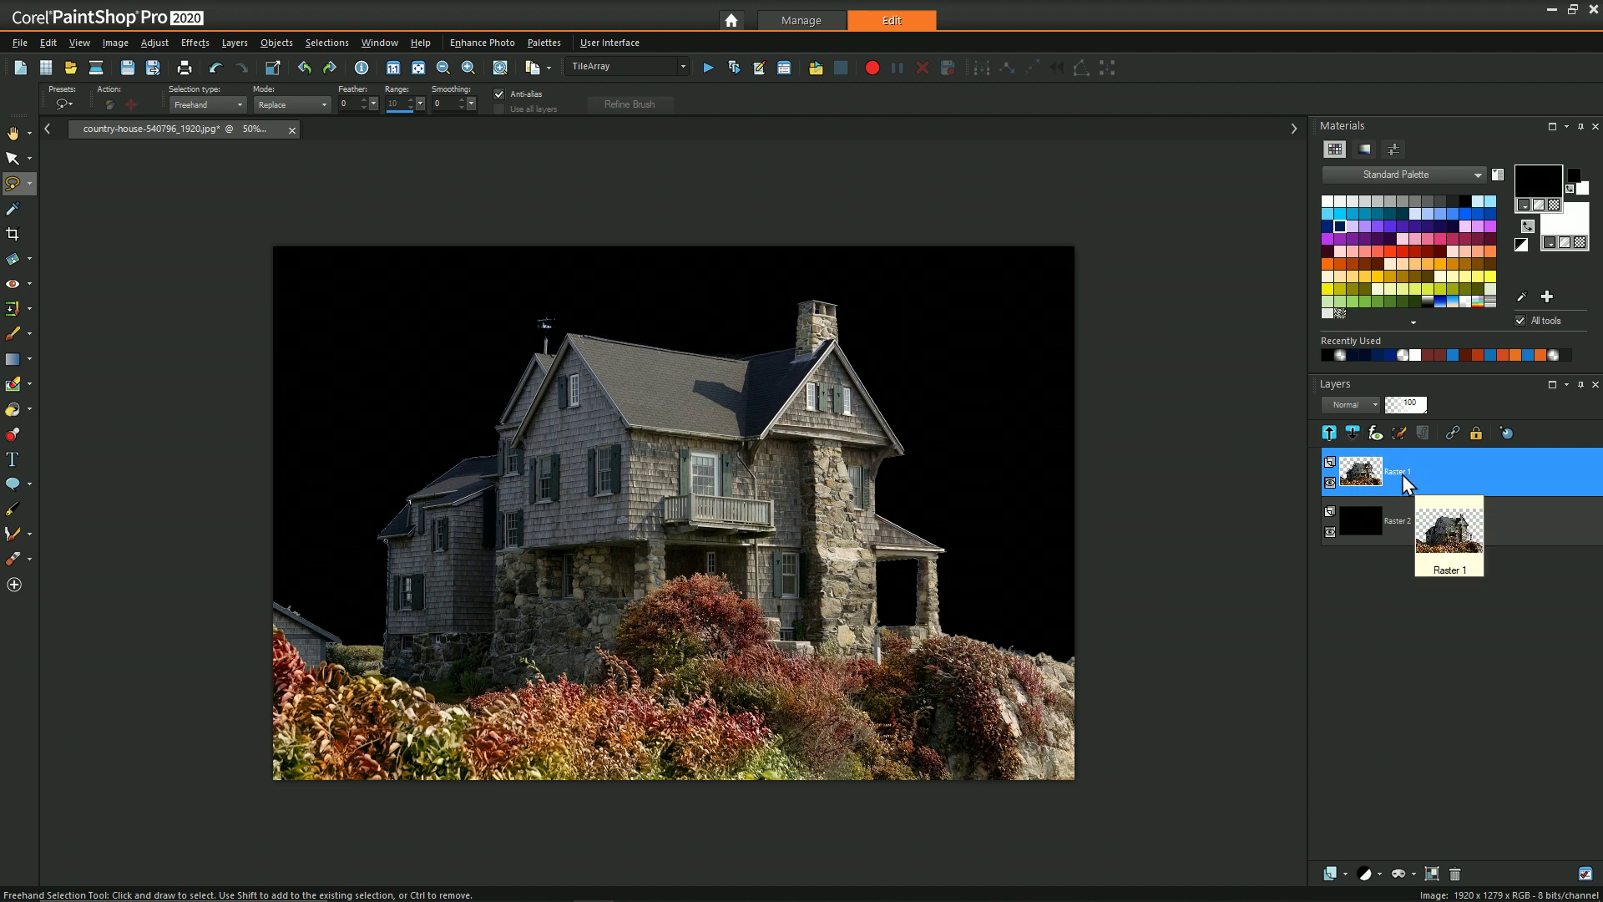
pyautogui.rightClick(1402, 474)
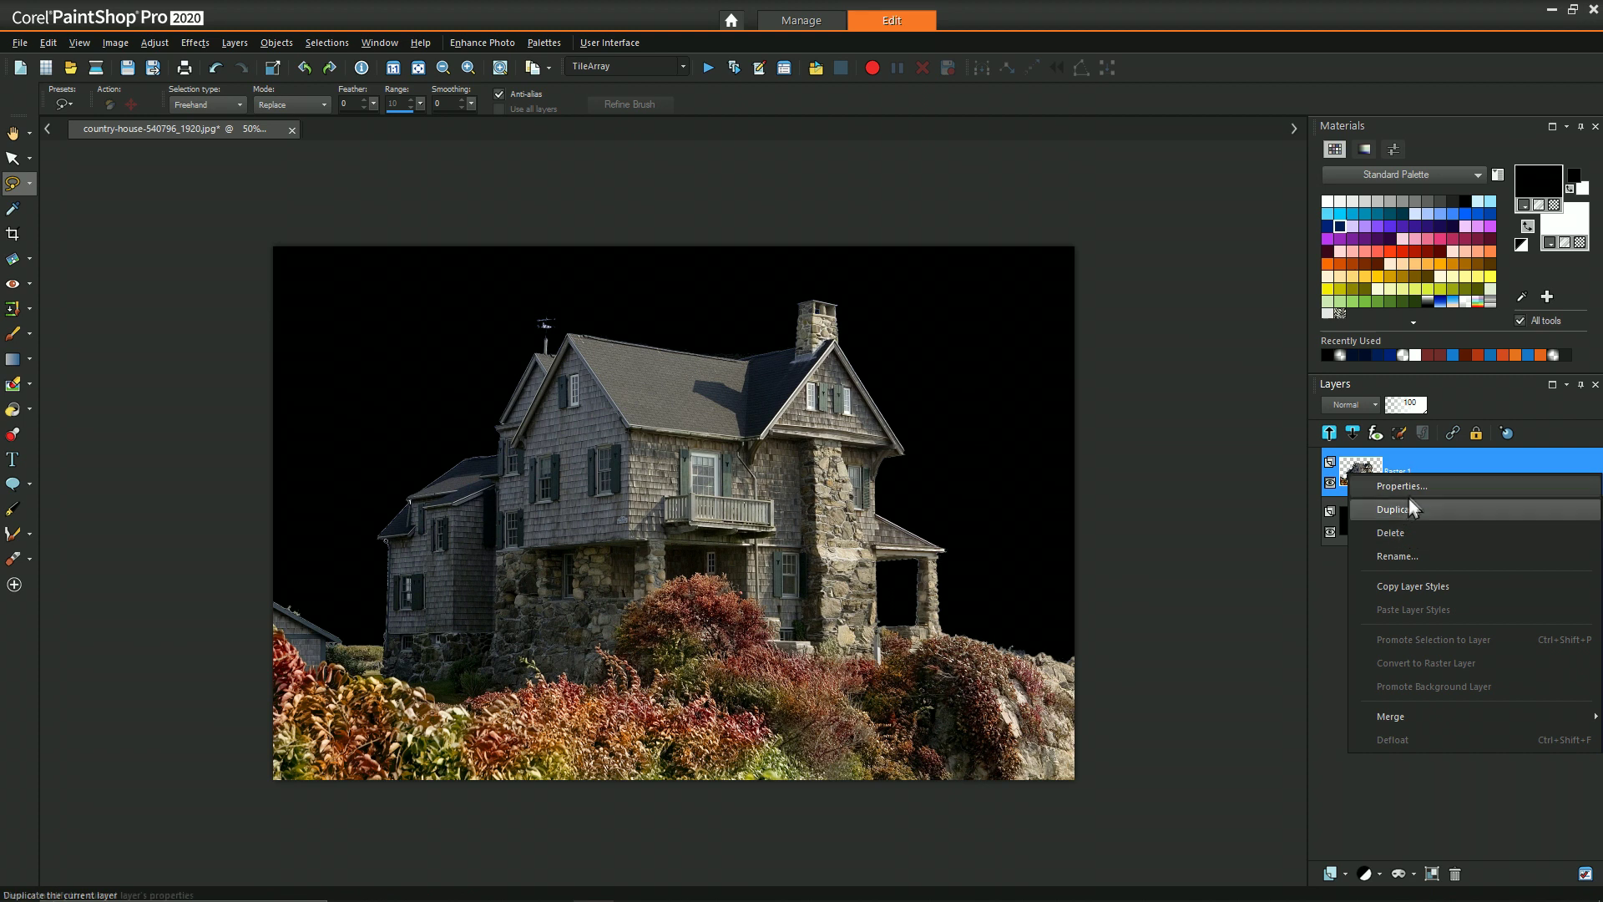
pyautogui.click(1410, 506)
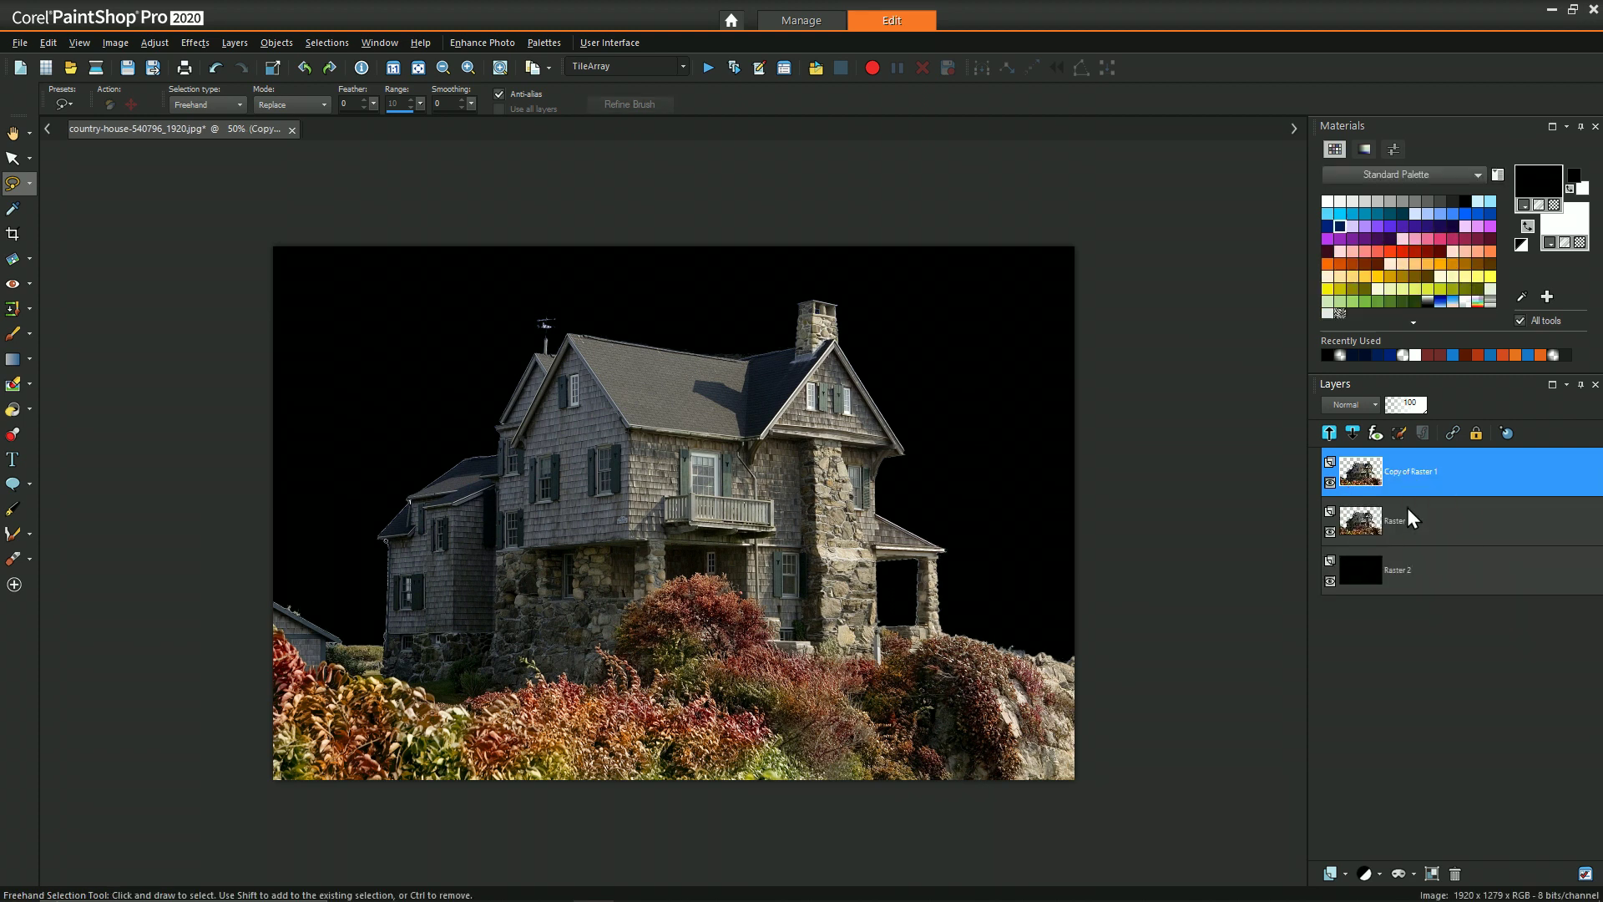
# Step: Rename the original layer to 'Light', hide it, and select Copy of Raster 1
pyautogui.rightClick(1410, 518)
pyautogui.click(1420, 599)
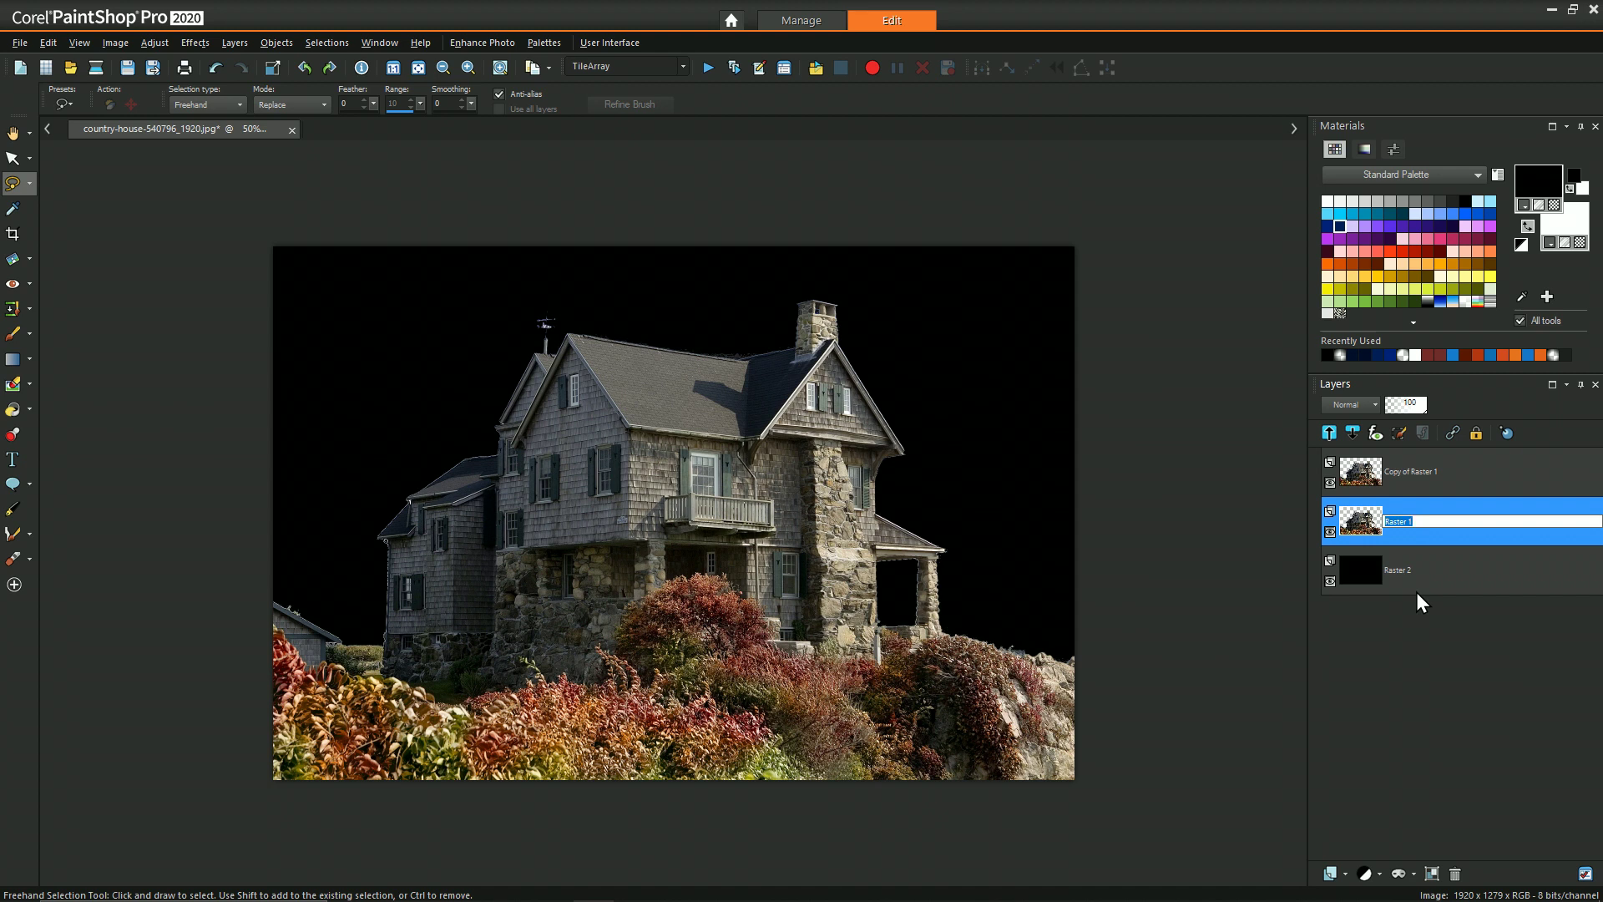
pyautogui.write('Light')
pyautogui.press('Return')
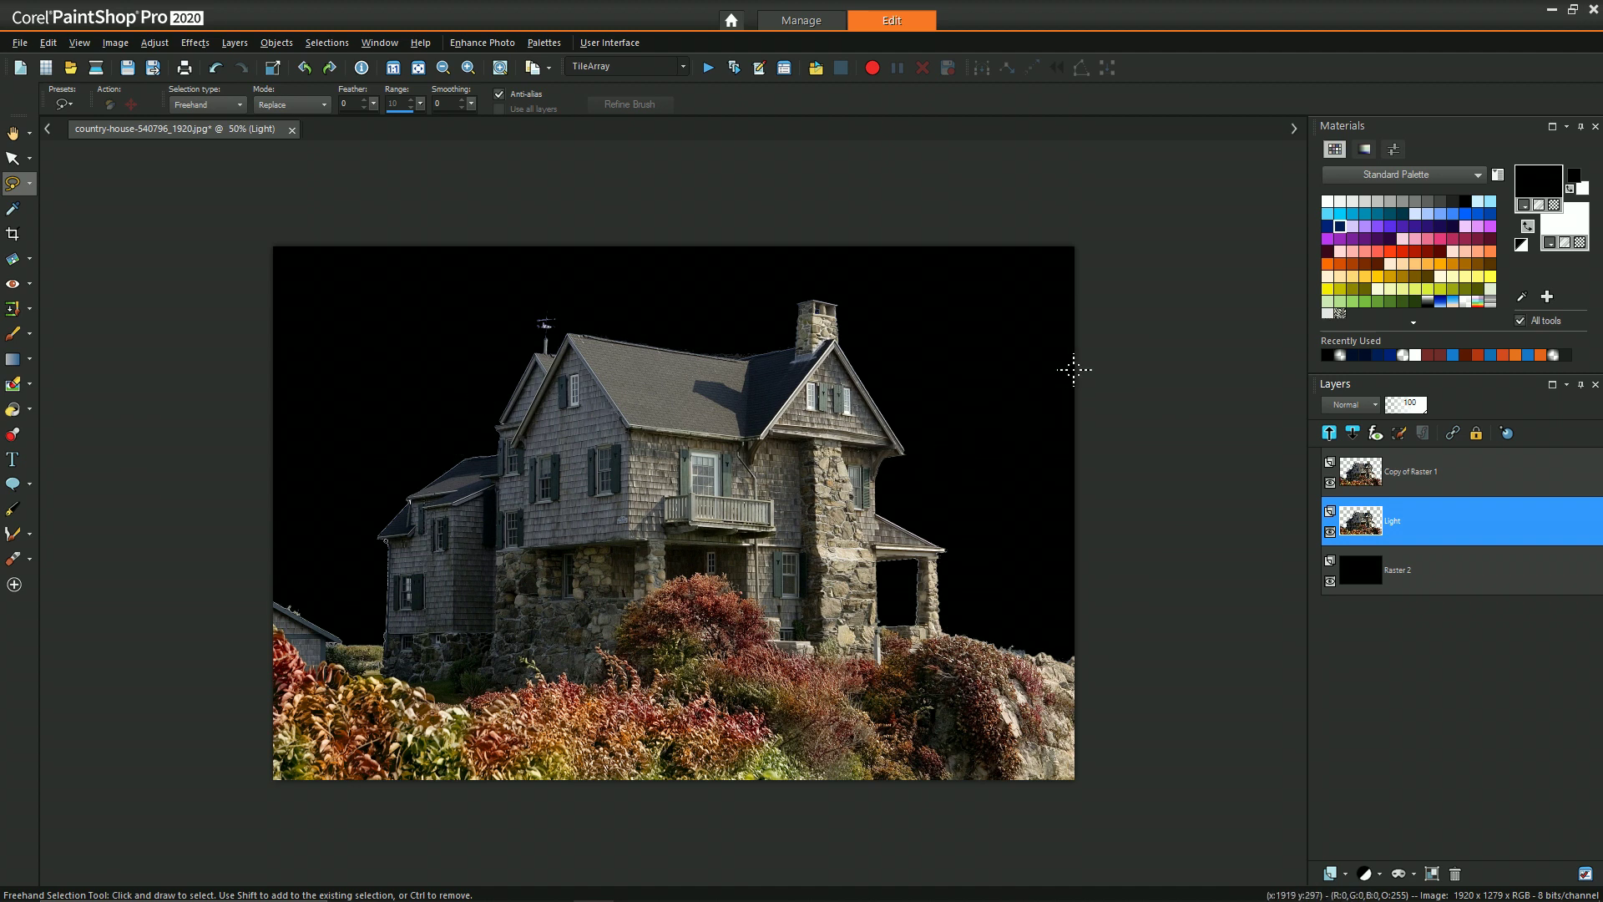
pyautogui.click(1330, 532)
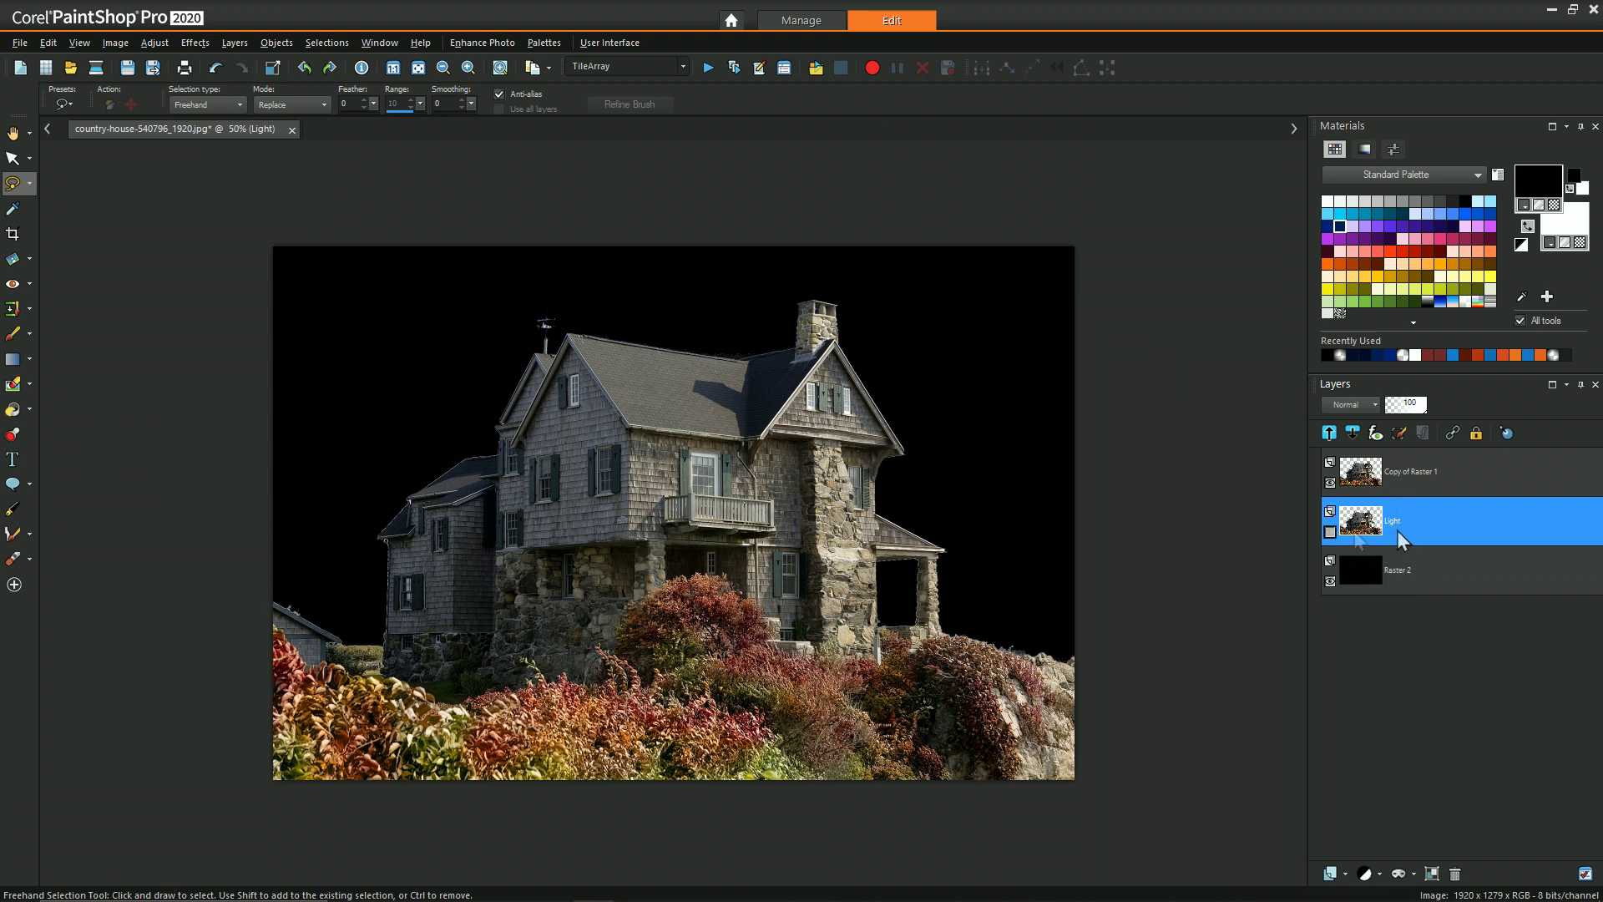
pyautogui.click(1438, 482)
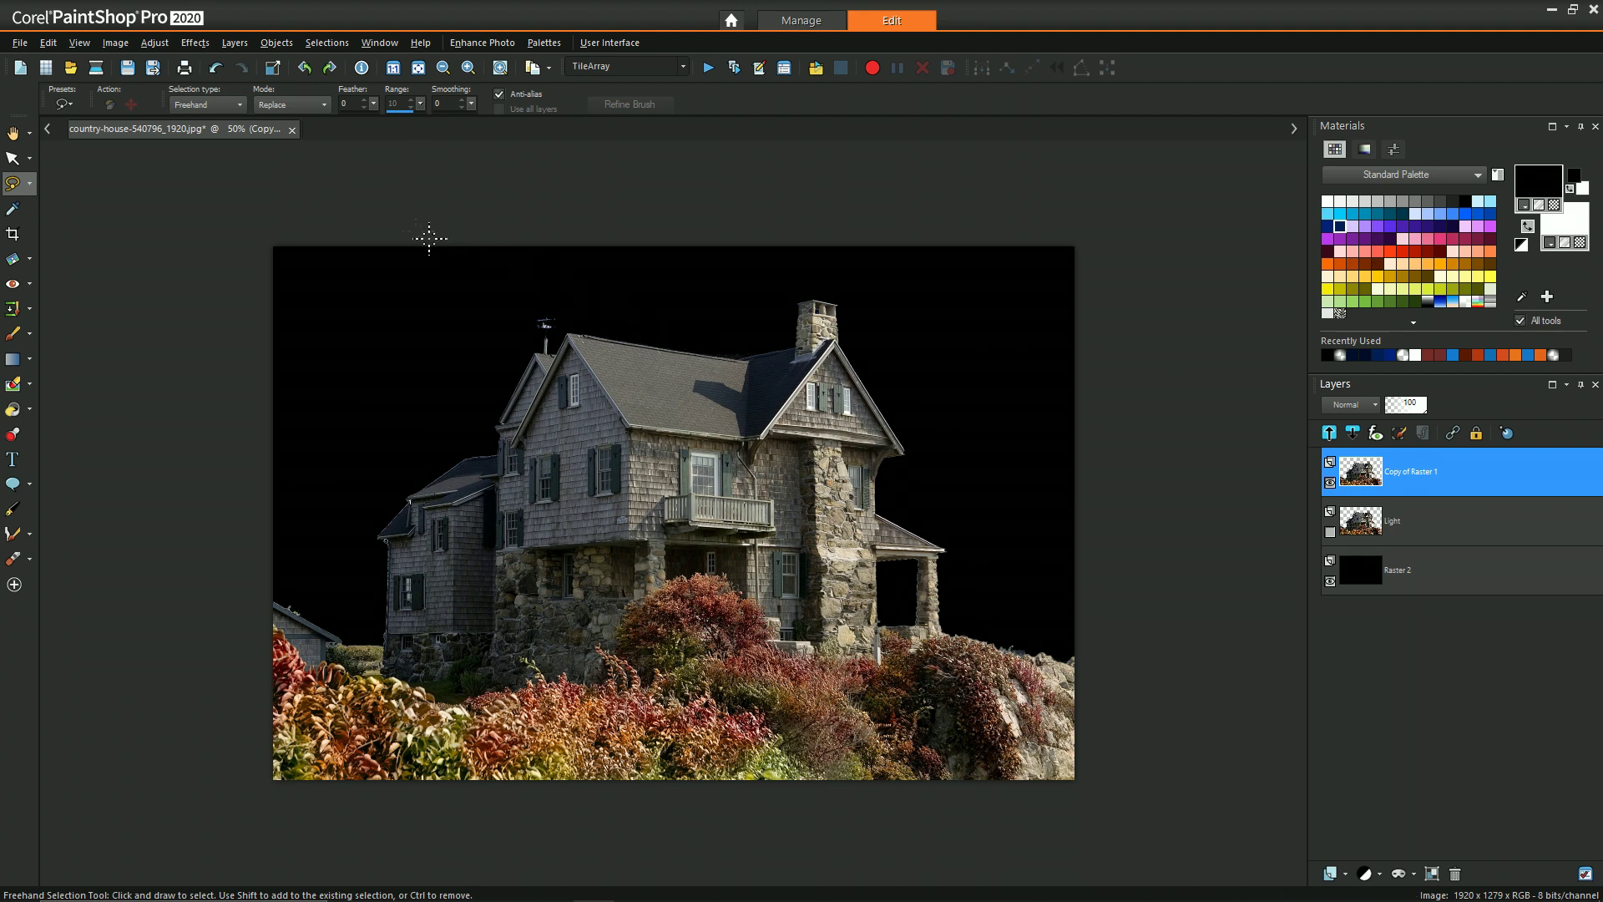
pyautogui.click(154, 44)
# Step: Apply Levels 0, 188, 255 to Copy of Raster 1 to darken the house
pyautogui.moveTo(219, 228)
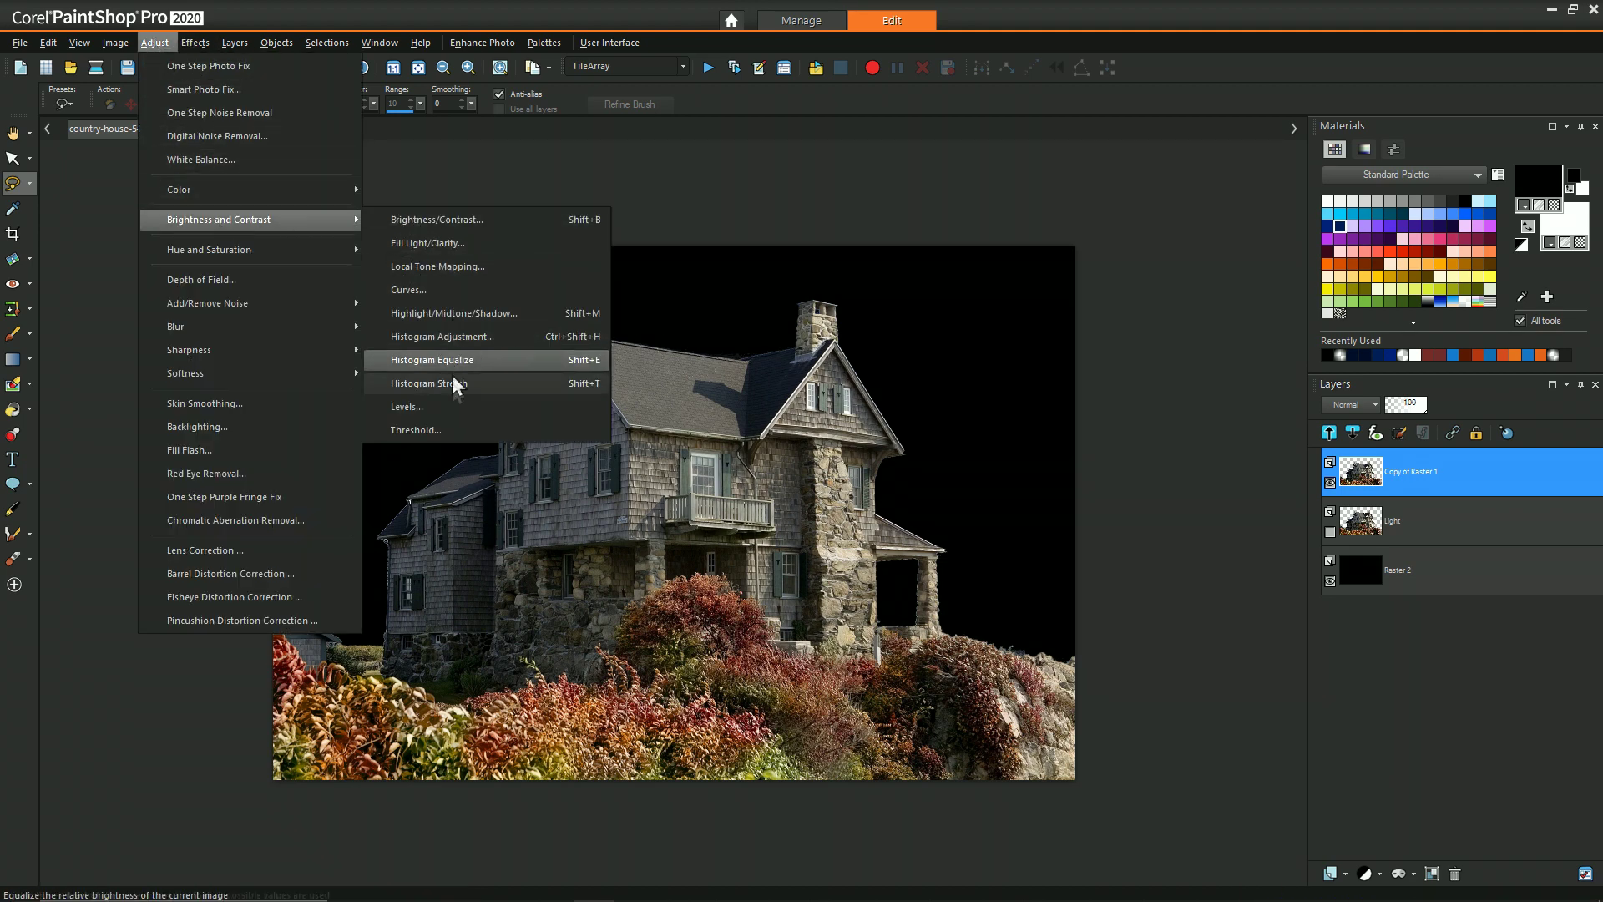
pyautogui.click(451, 405)
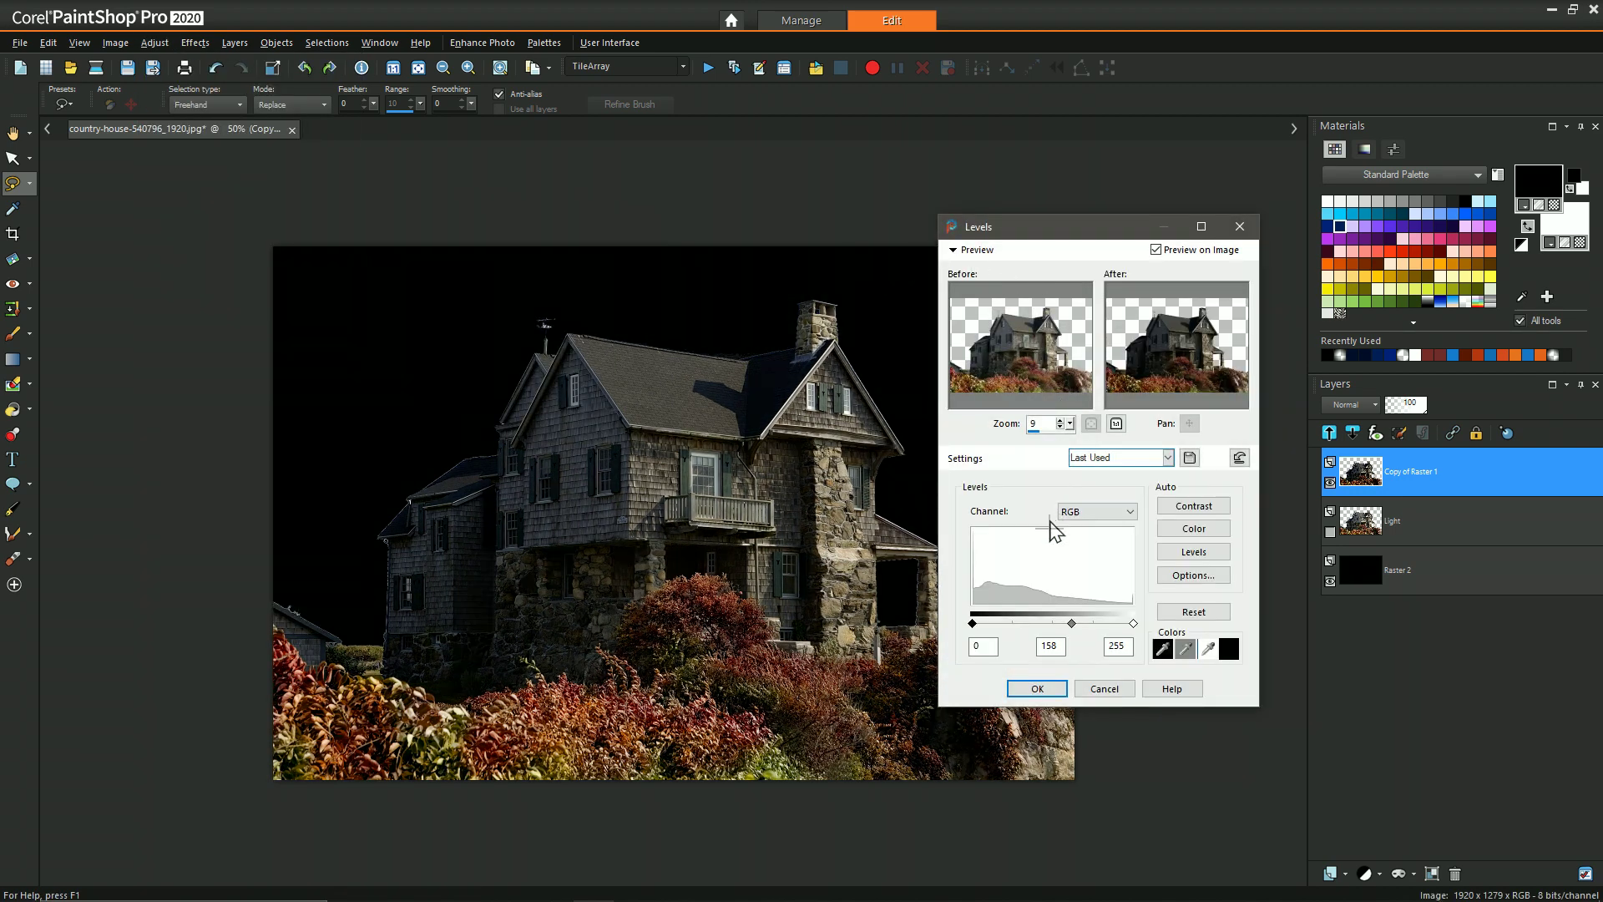
pyautogui.moveTo(1072, 623); pyautogui.dragTo(1088, 623)
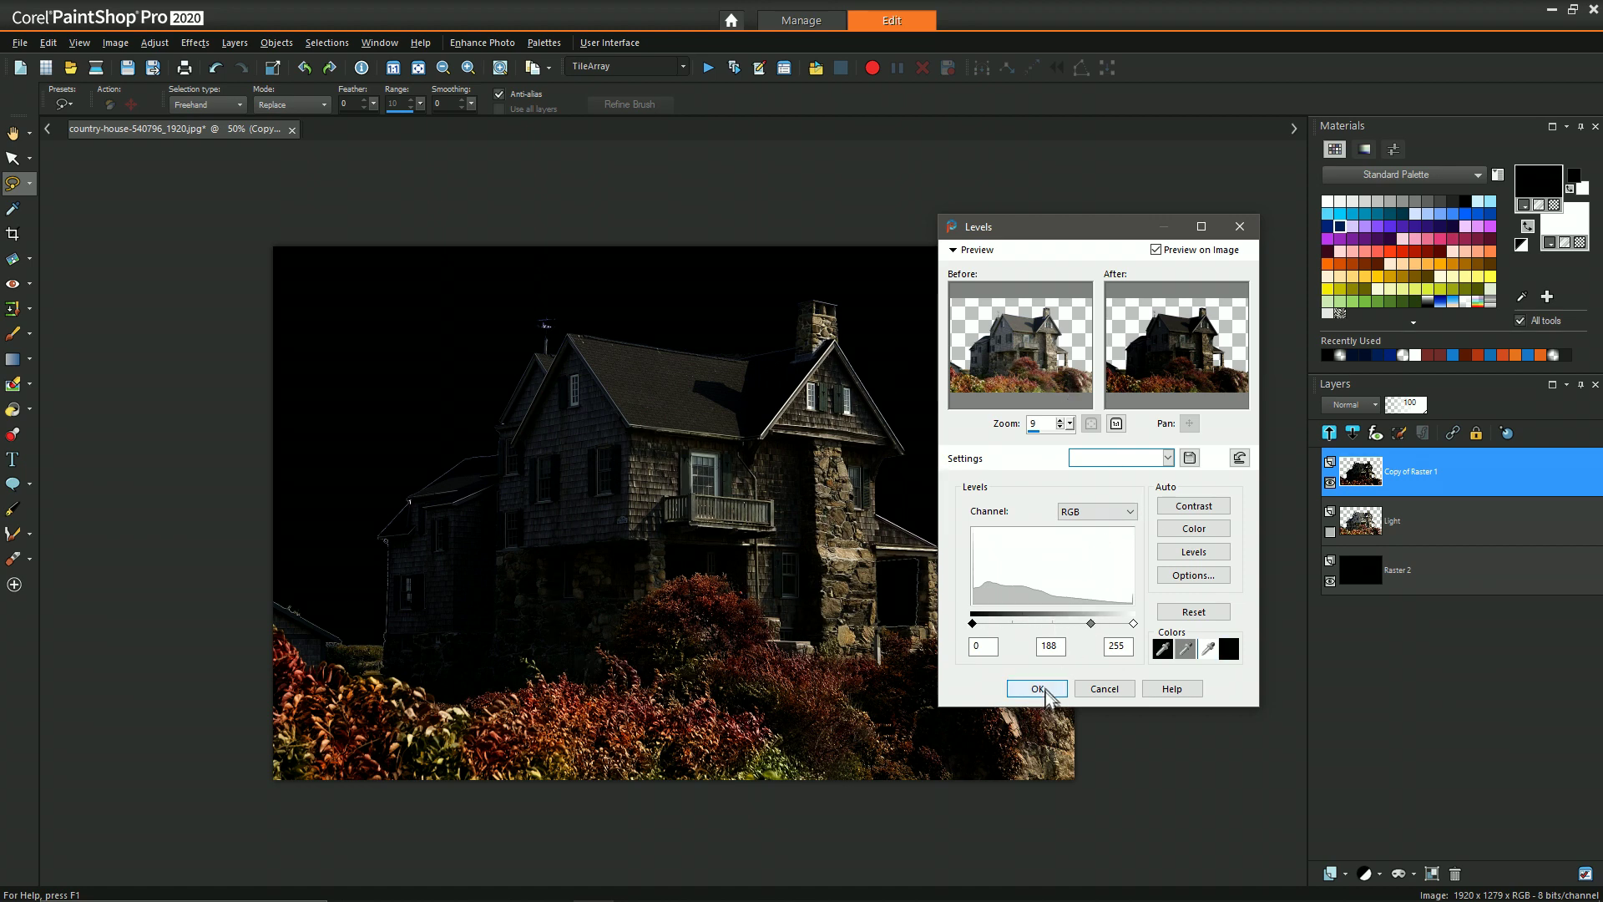
pyautogui.click(1043, 689)
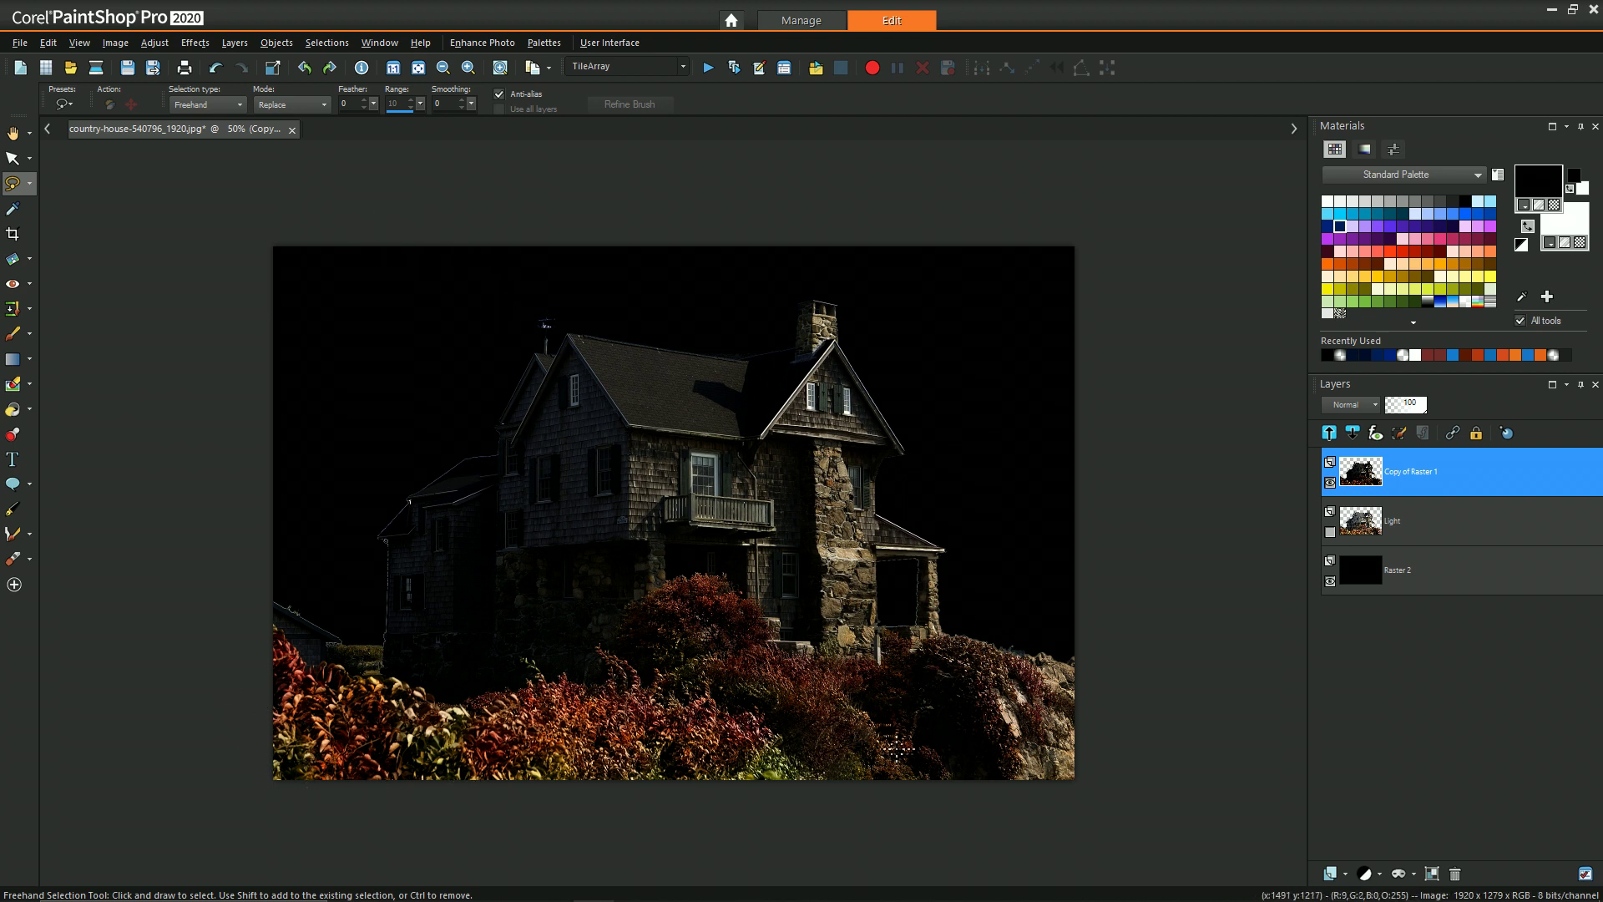
# Step: Apply Highlight/Midtone/Shadow with Highlight at -100 to the house copy
pyautogui.click(155, 42)
pyautogui.moveTo(213, 220)
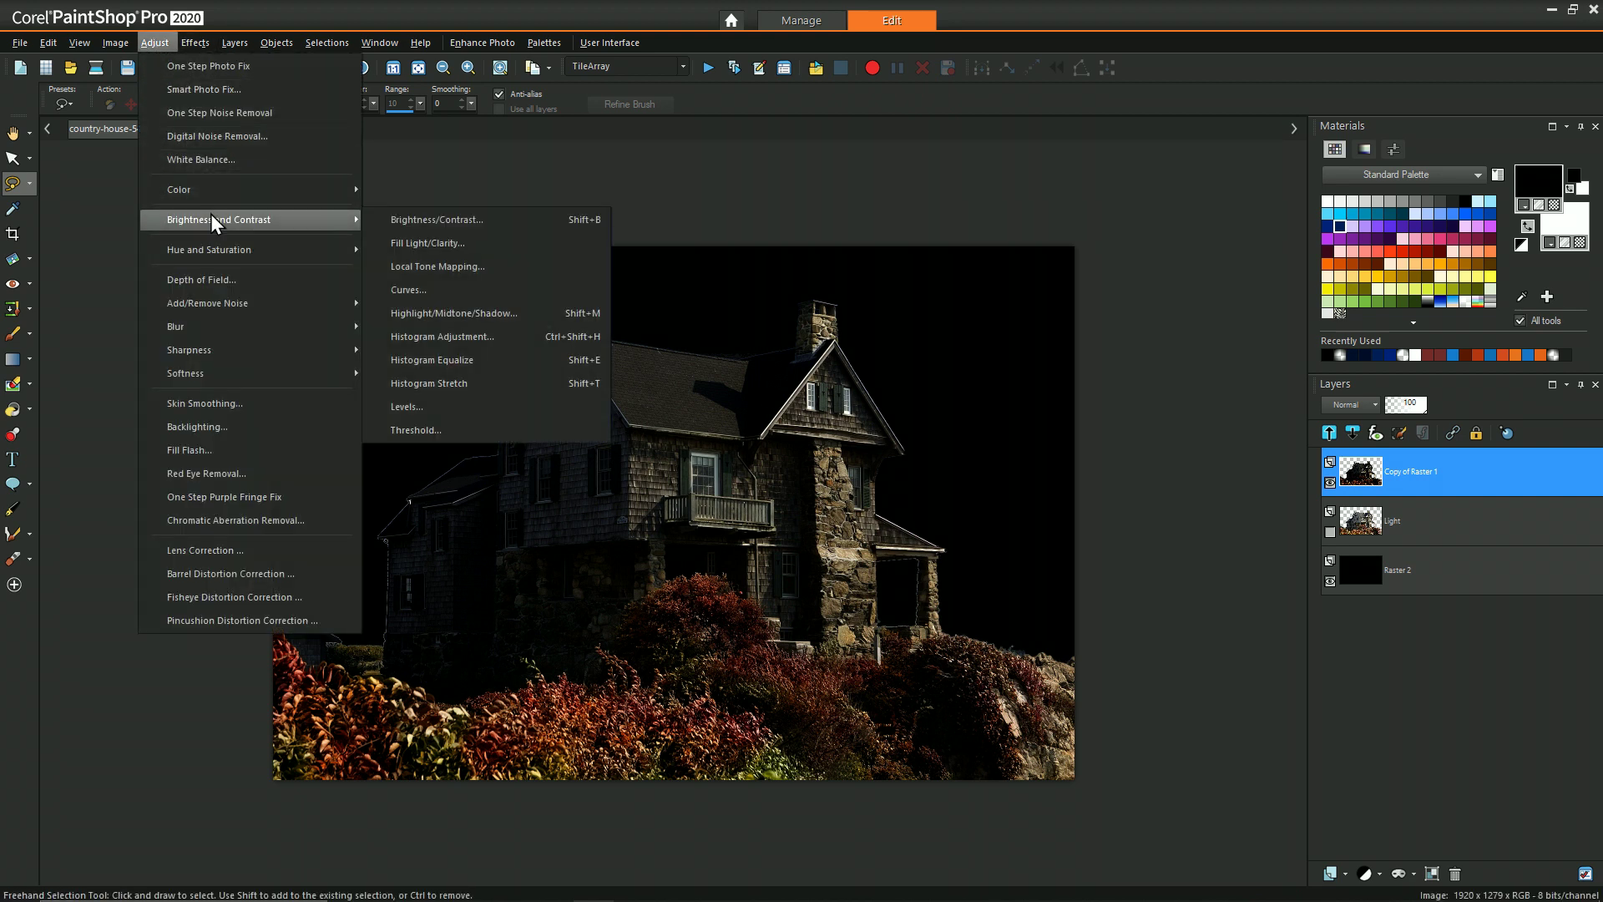
pyautogui.click(420, 323)
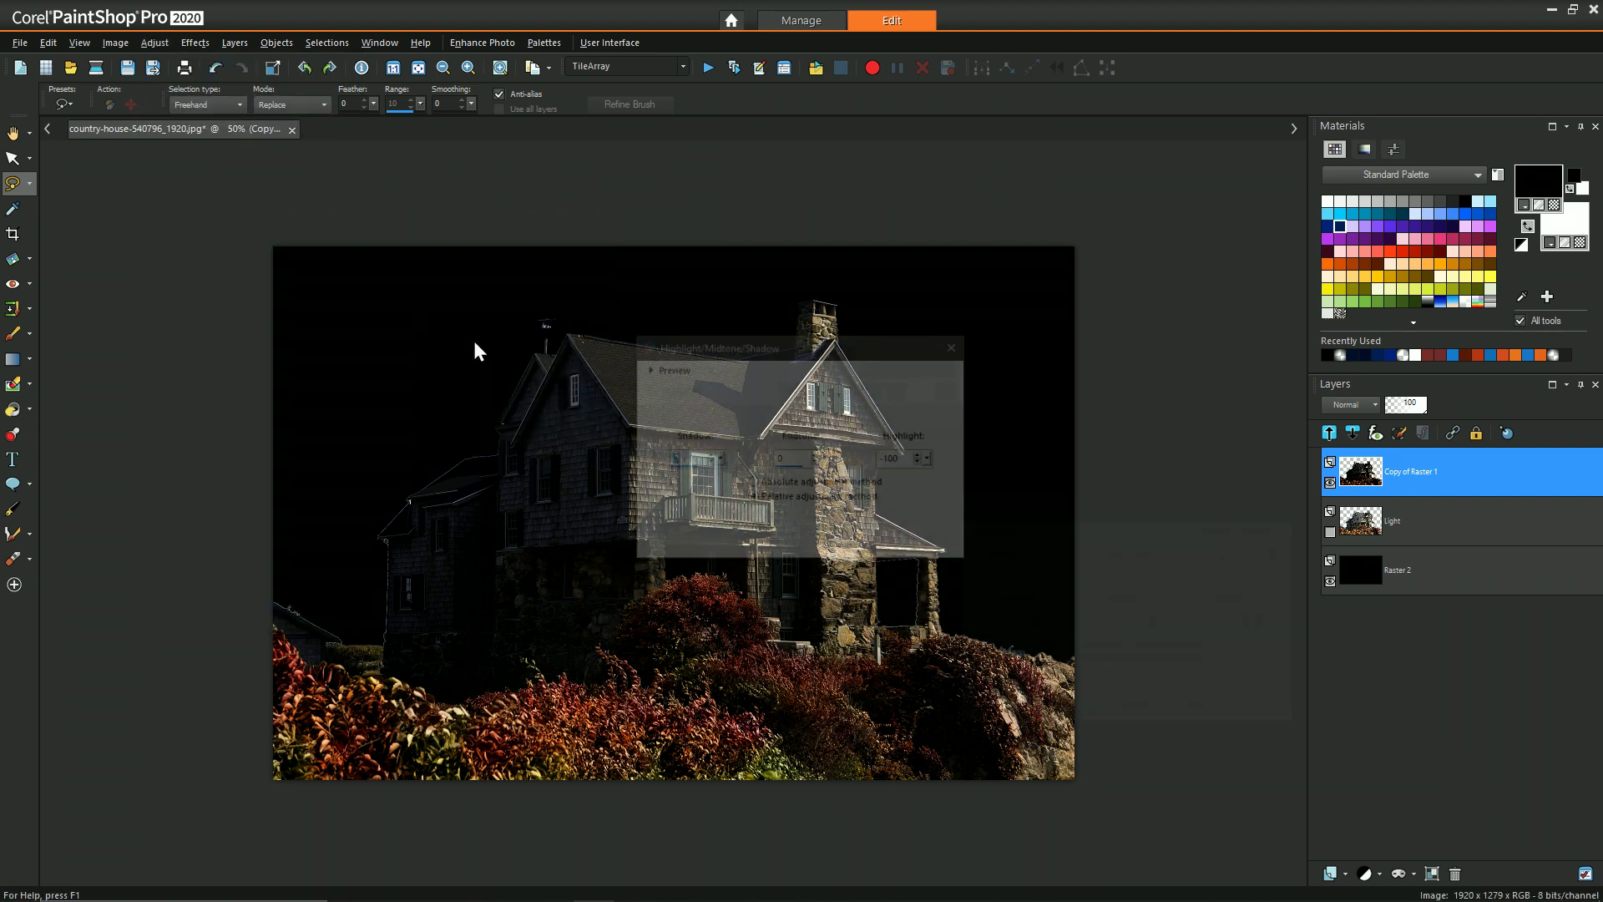
pyautogui.moveTo(1094, 512); pyautogui.dragTo(1105, 382)
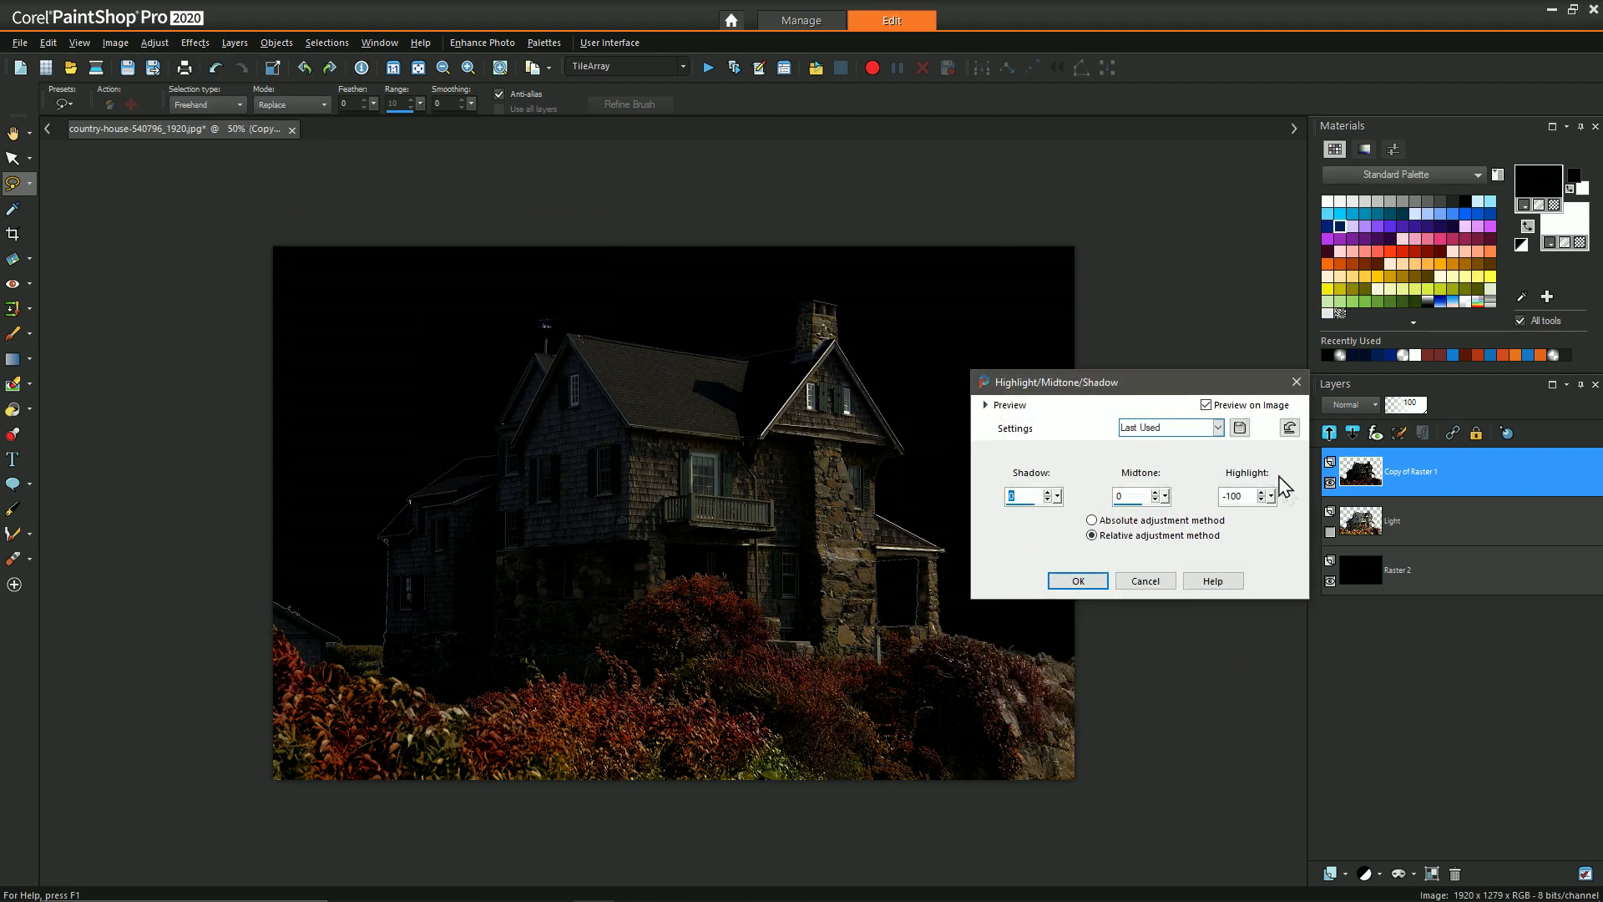
pyautogui.click(1270, 496)
pyautogui.click(1079, 582)
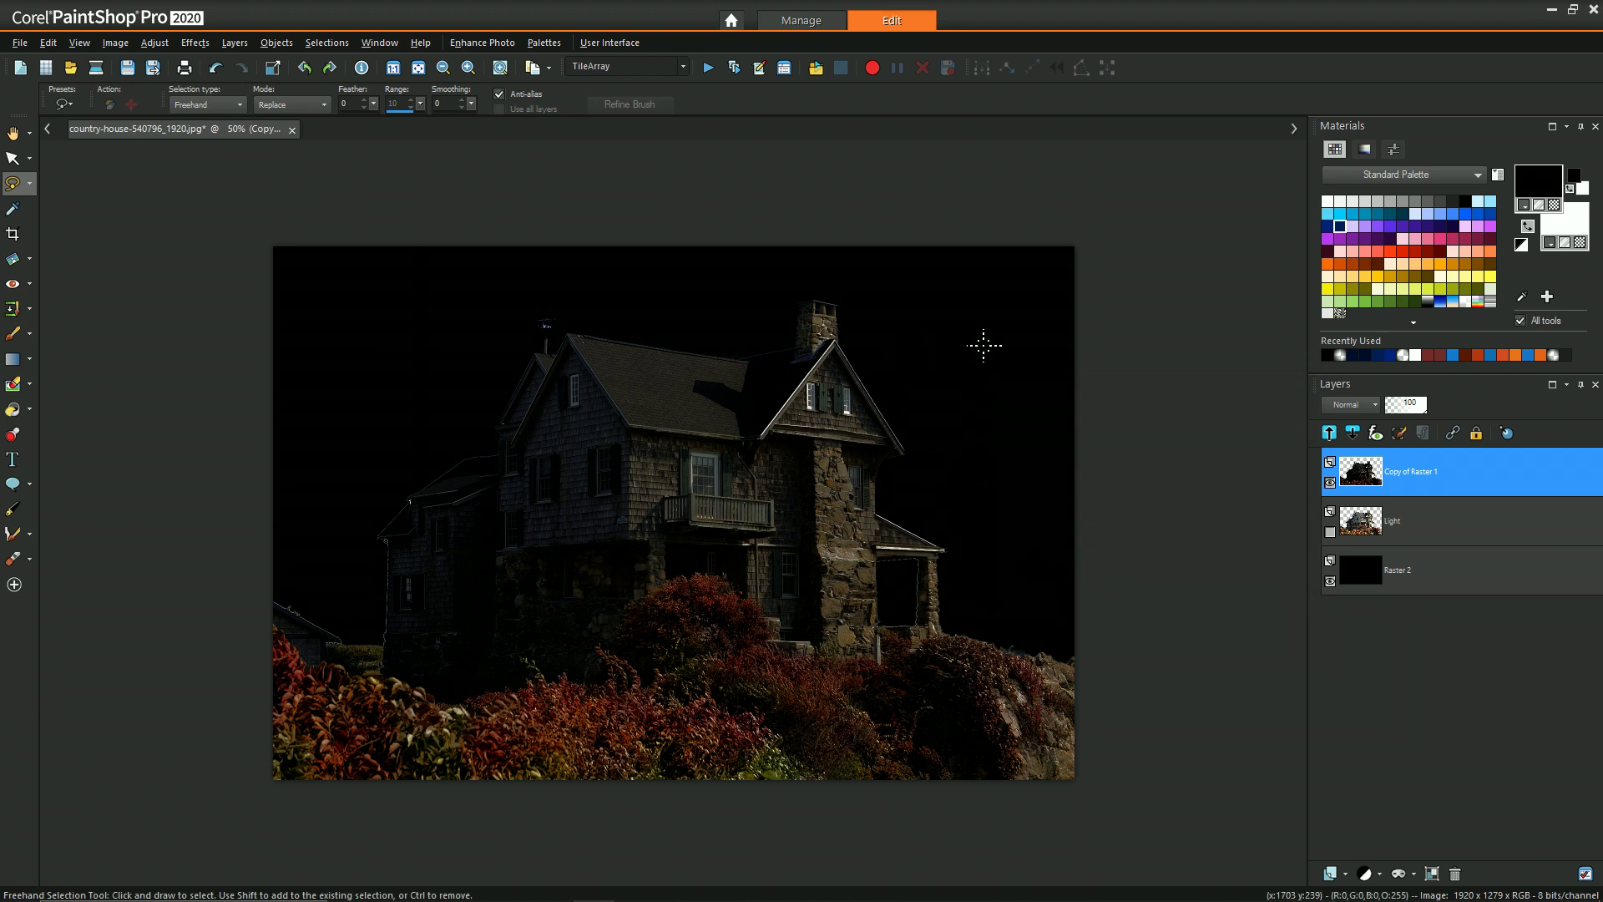
# Step: Duplicate Copy of Raster 1 and set the duplicate's blend mode to Overlay
pyautogui.rightClick(1402, 470)
pyautogui.click(1405, 506)
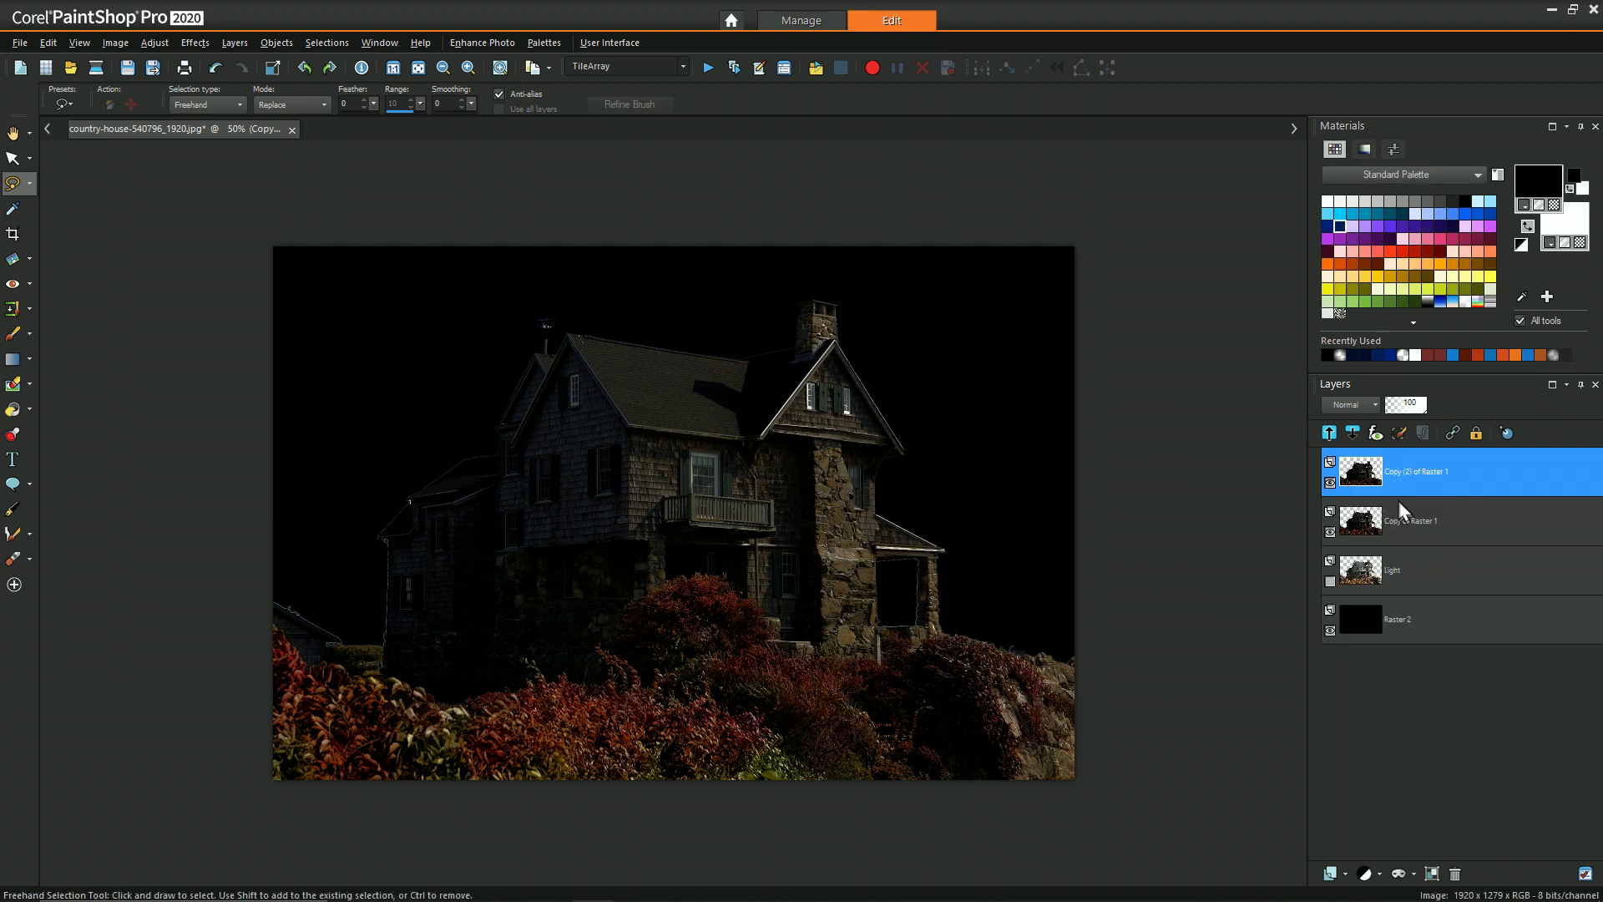
pyautogui.click(1376, 407)
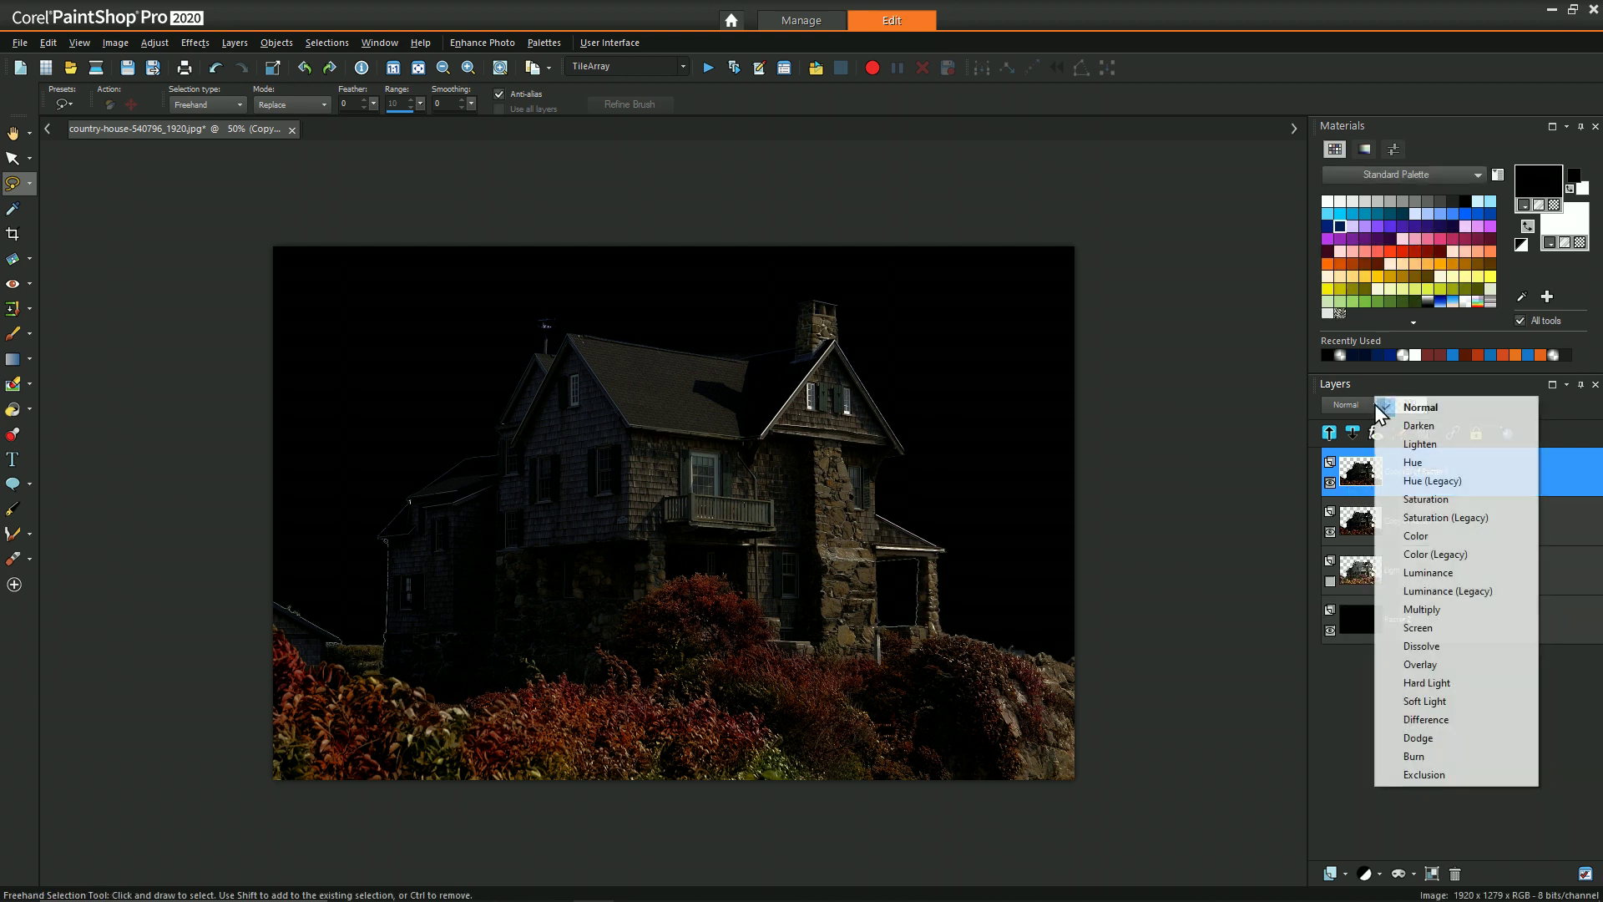
pyautogui.click(1424, 670)
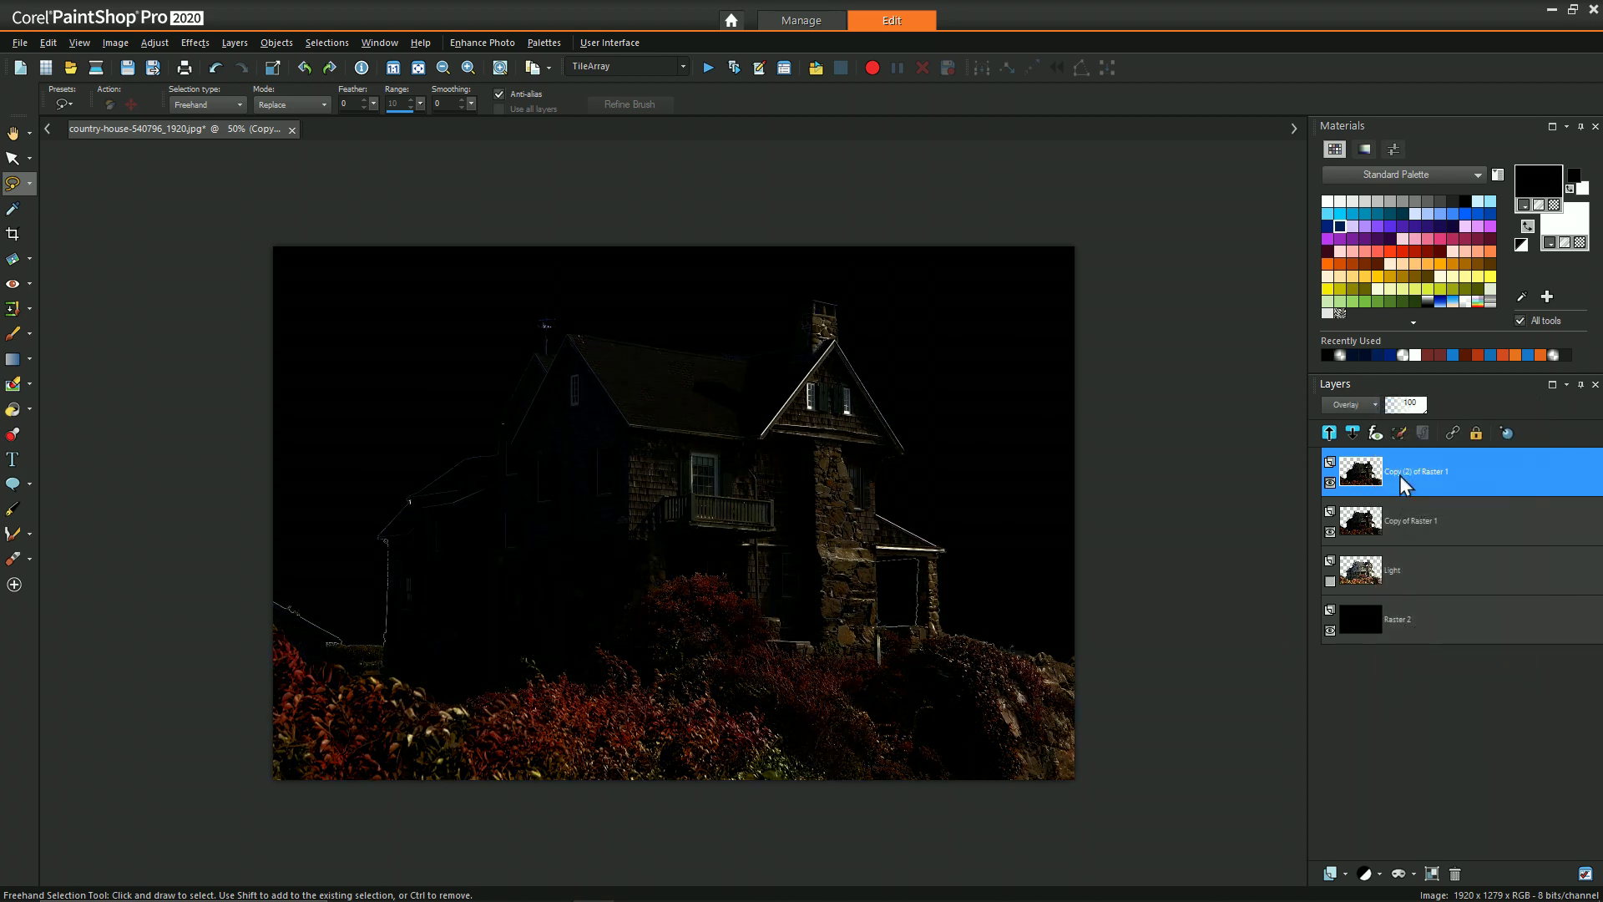
# Step: Apply Negative Image to the Overlay copy and toggle its visibility to compare
pyautogui.click(121, 40)
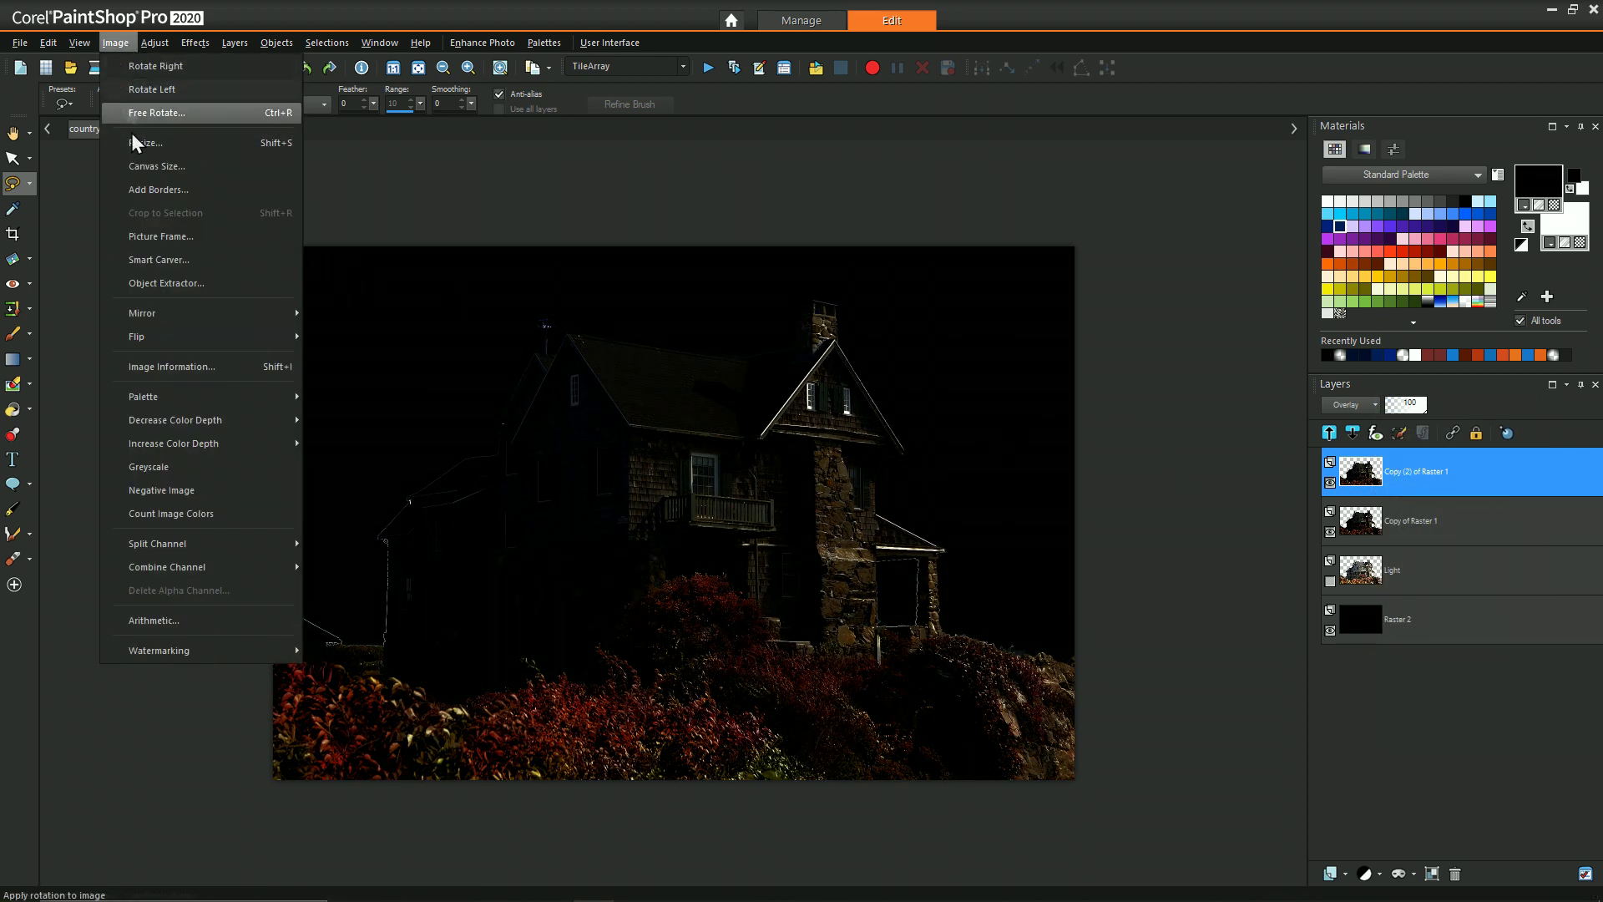
pyautogui.click(181, 497)
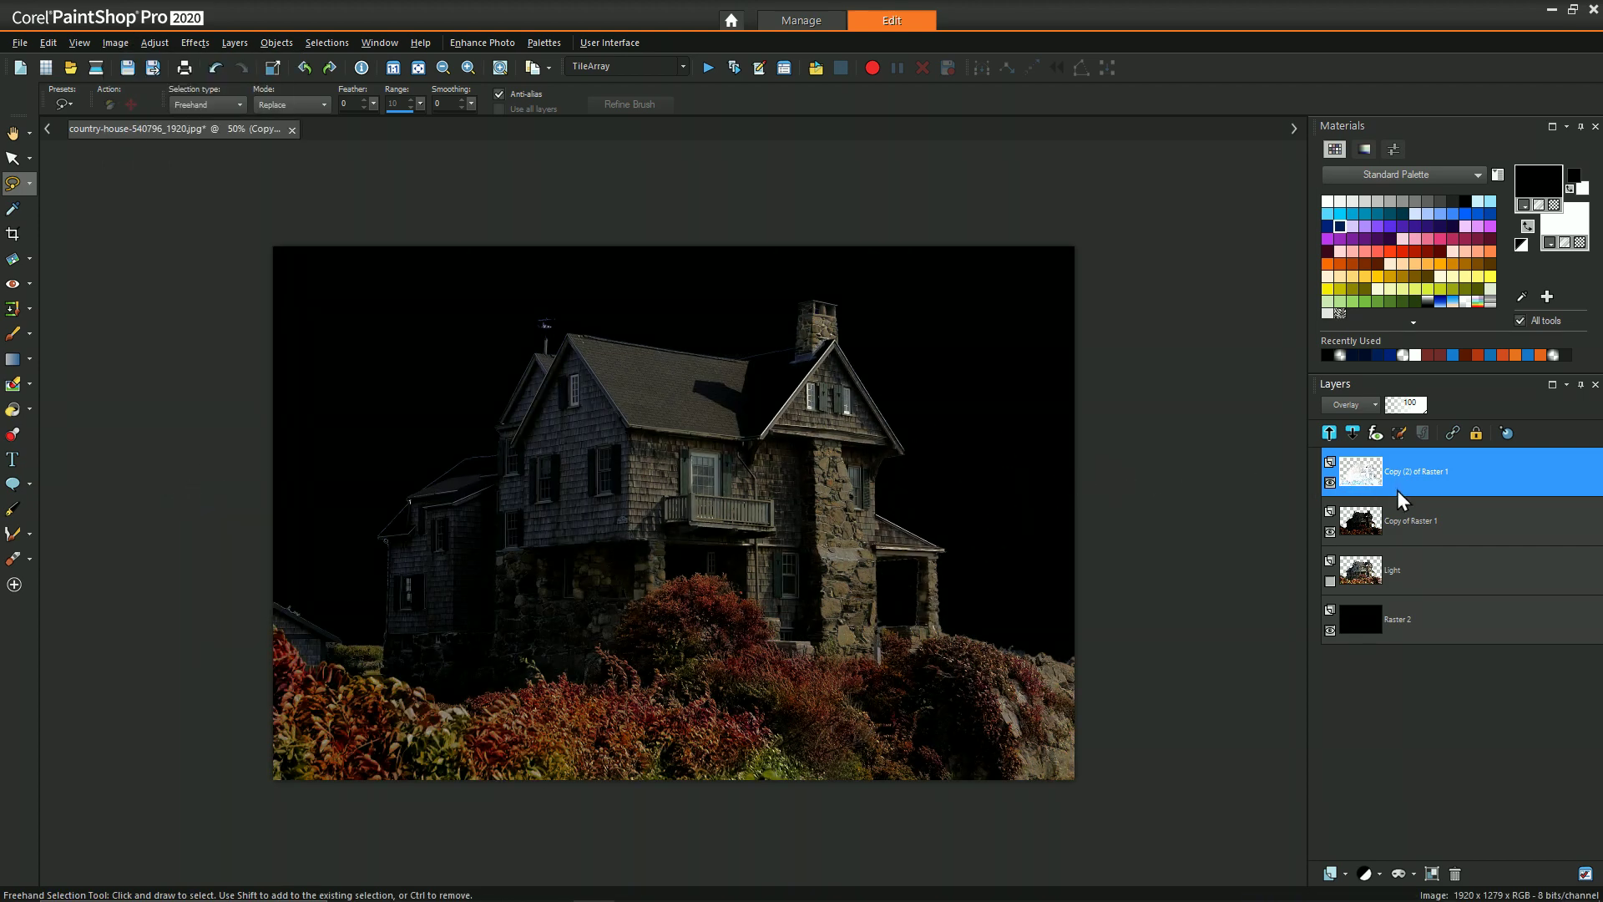
pyautogui.moveTo(1362, 487)
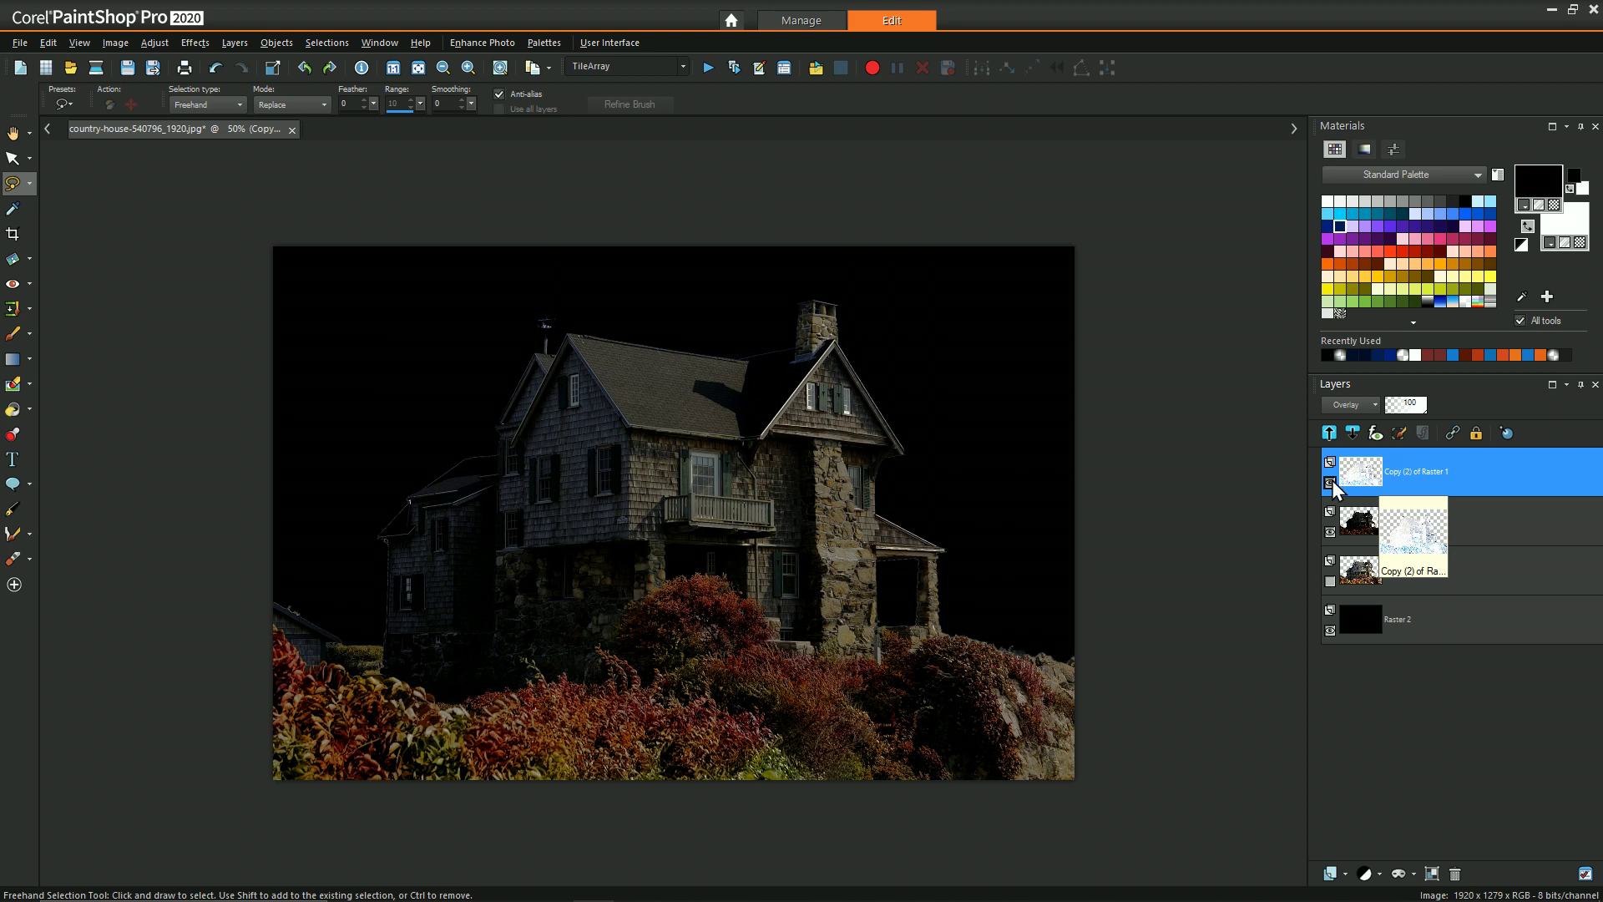
pyautogui.click(1330, 482)
pyautogui.click(1331, 483)
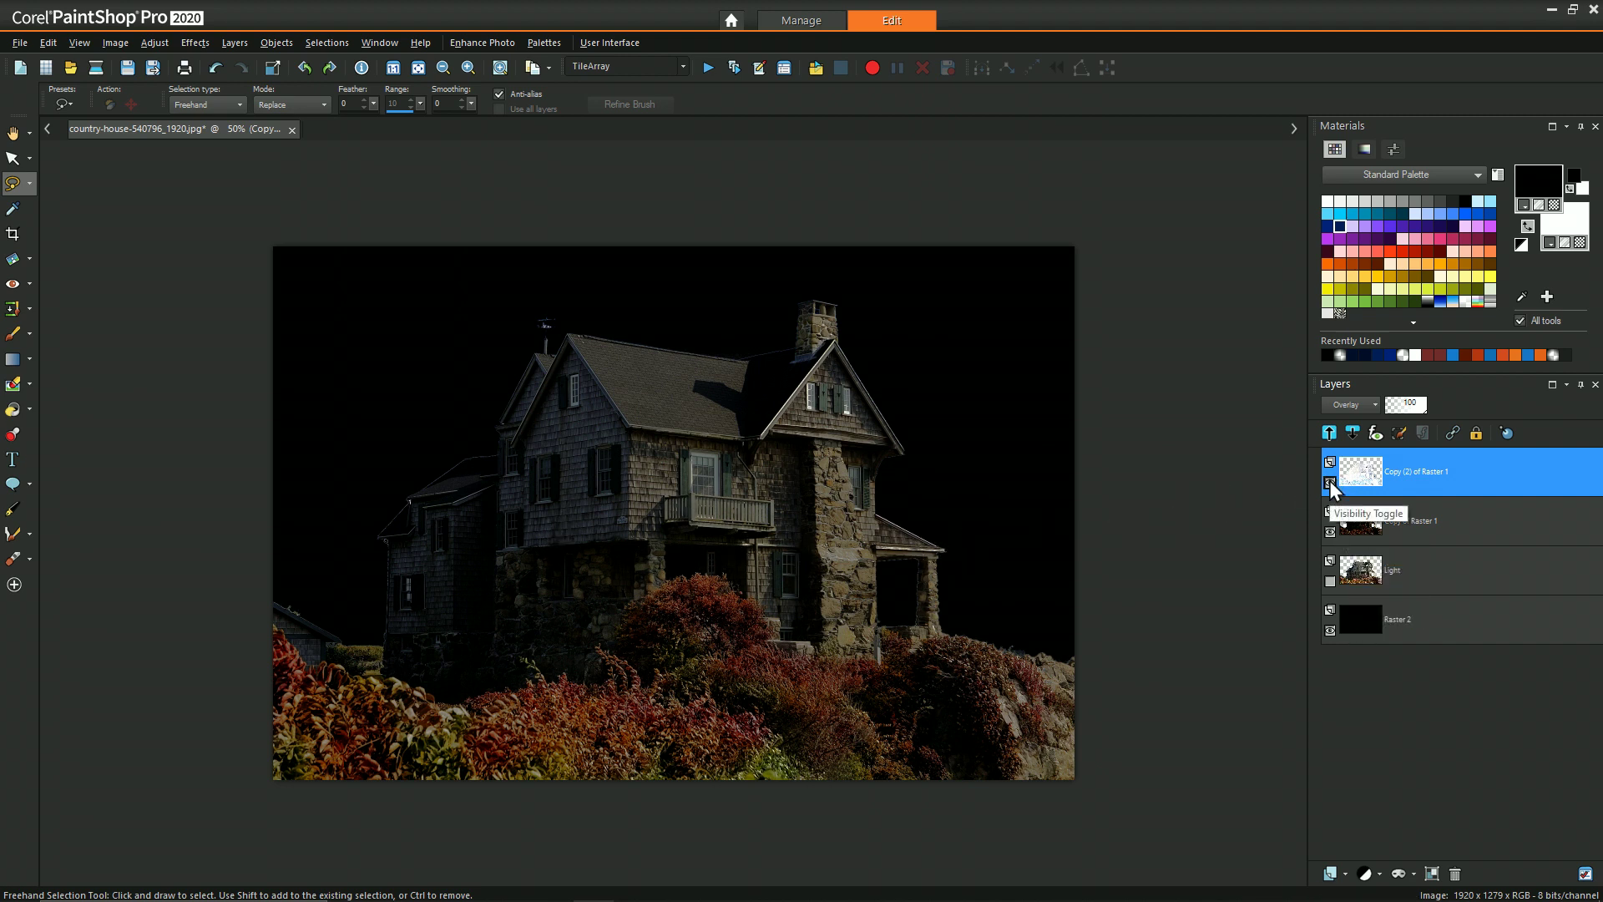
pyautogui.moveTo(1345, 476)
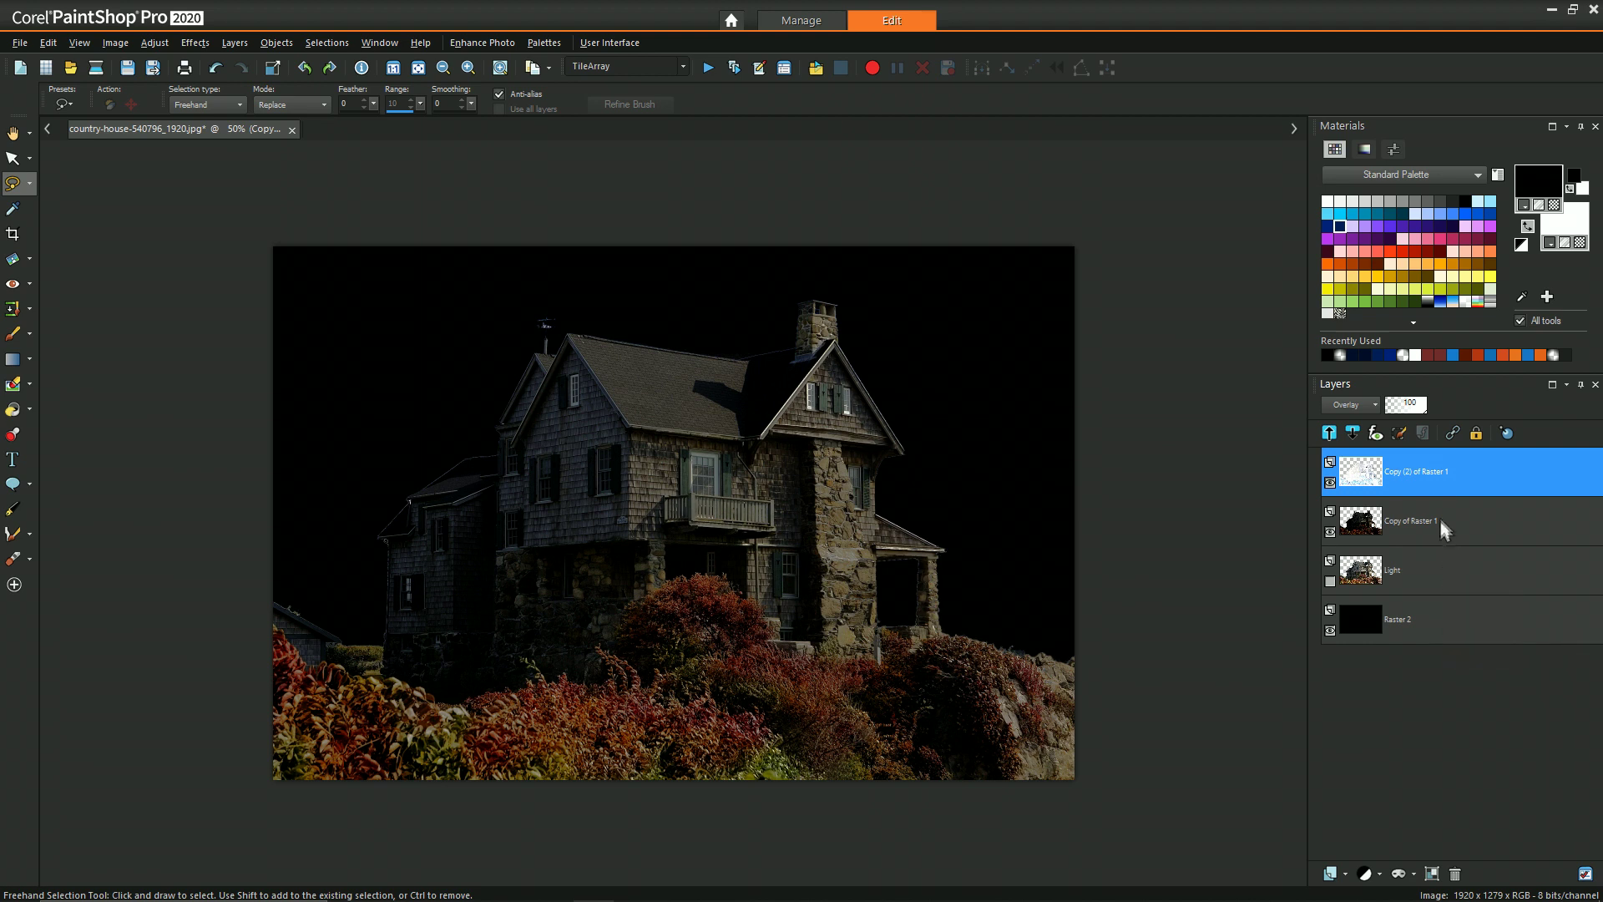
# Step: Merge the inverted overlay layer down into Copy of Raster 1
pyautogui.rightClick(1406, 469)
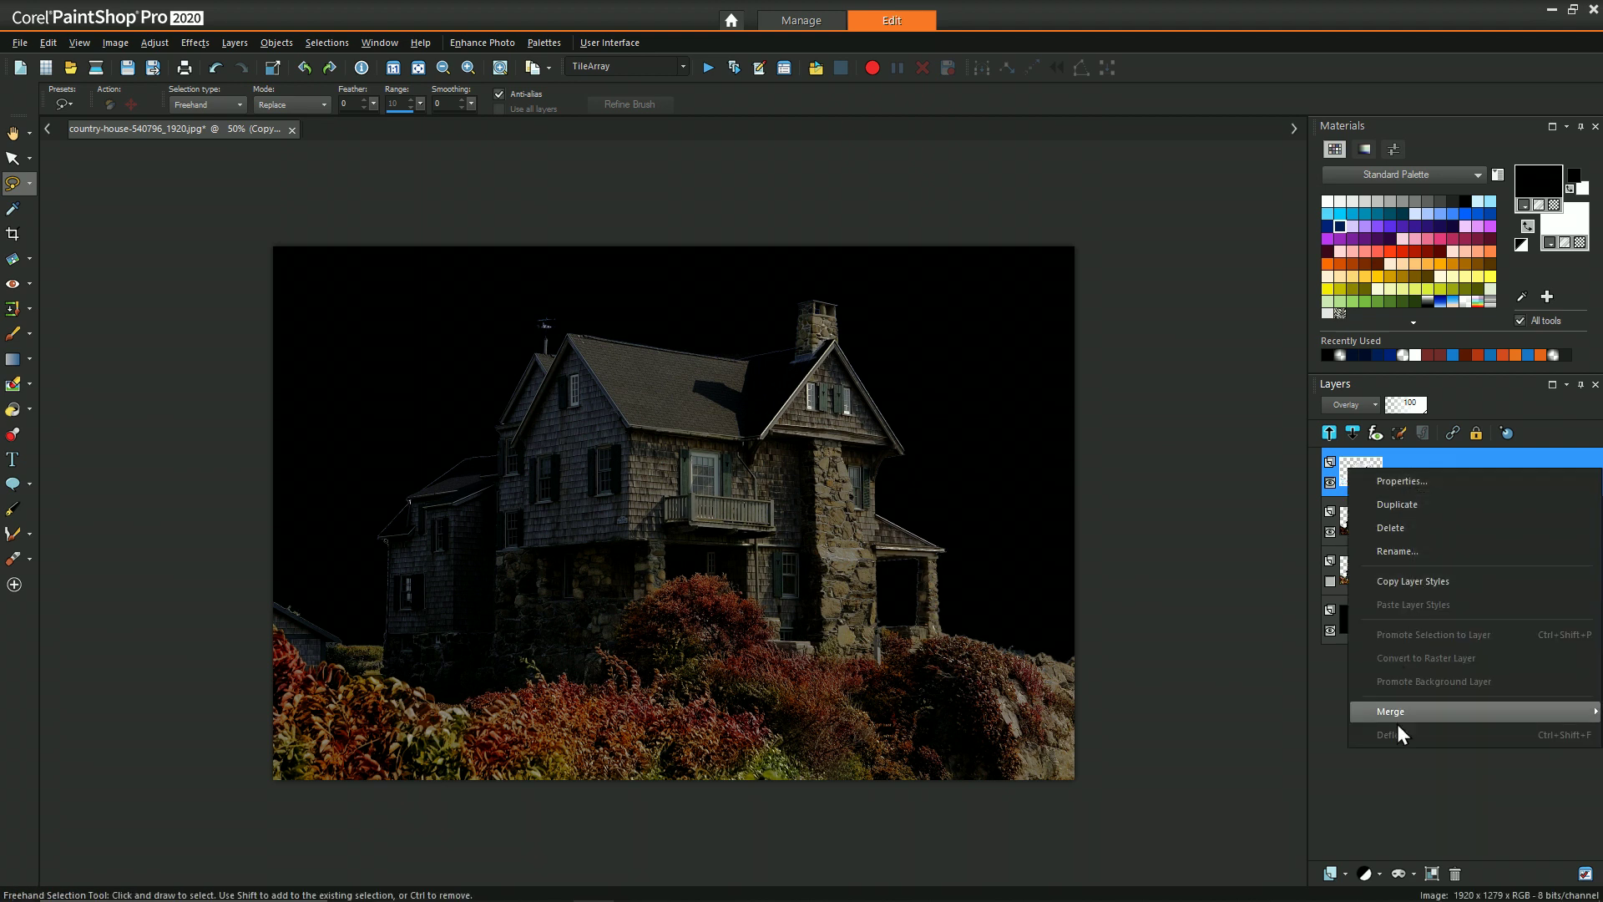
pyautogui.moveTo(1394, 717)
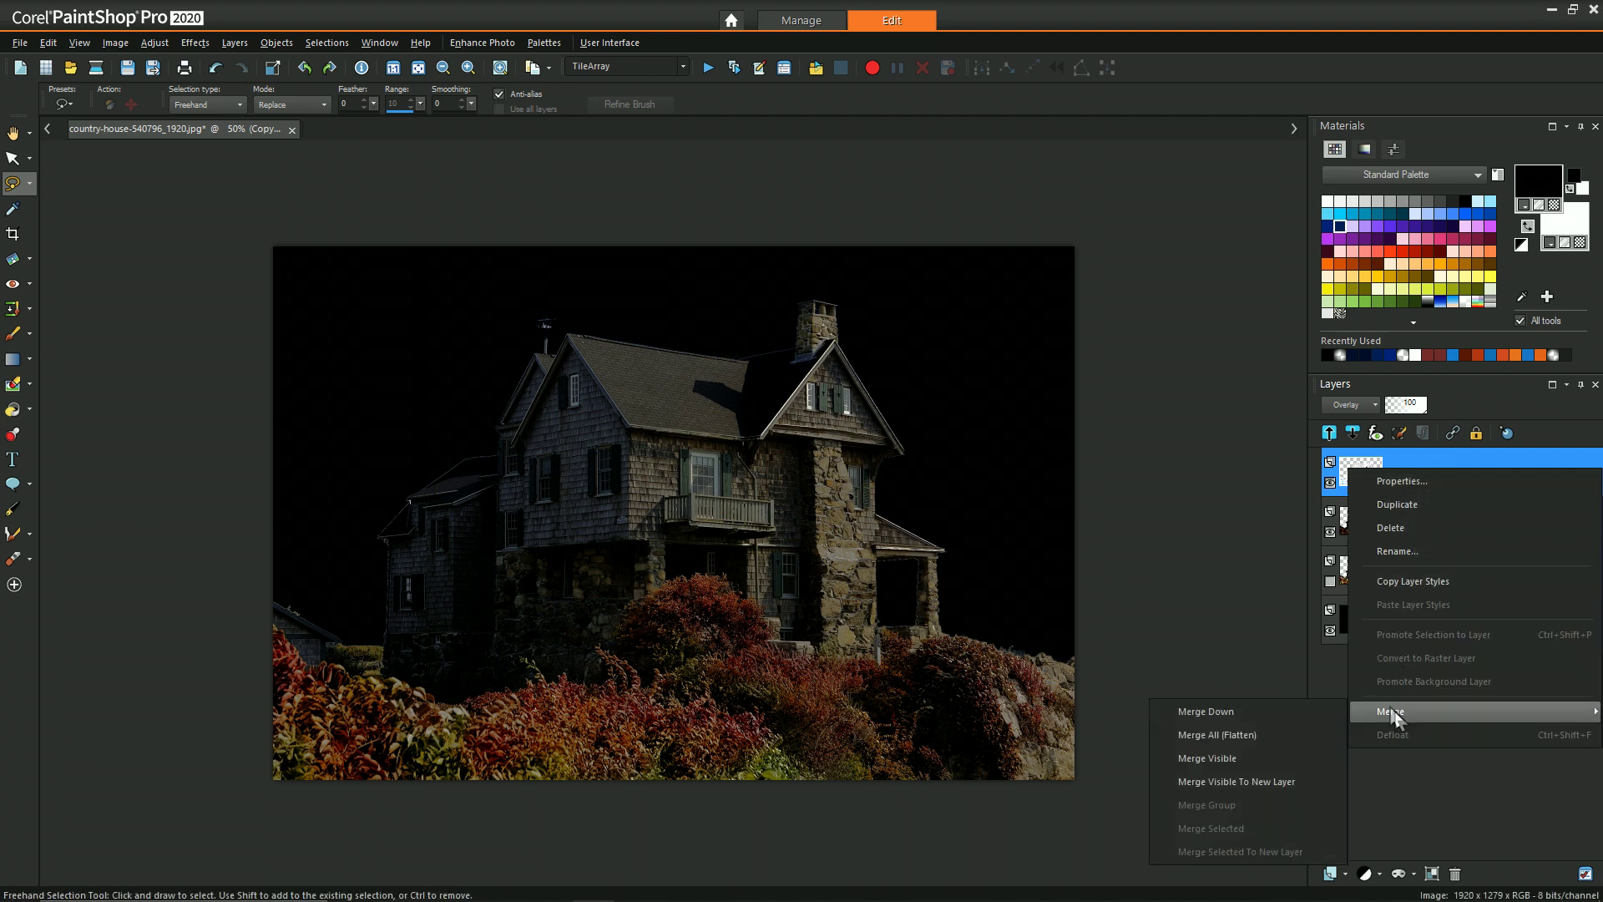
pyautogui.click(1316, 715)
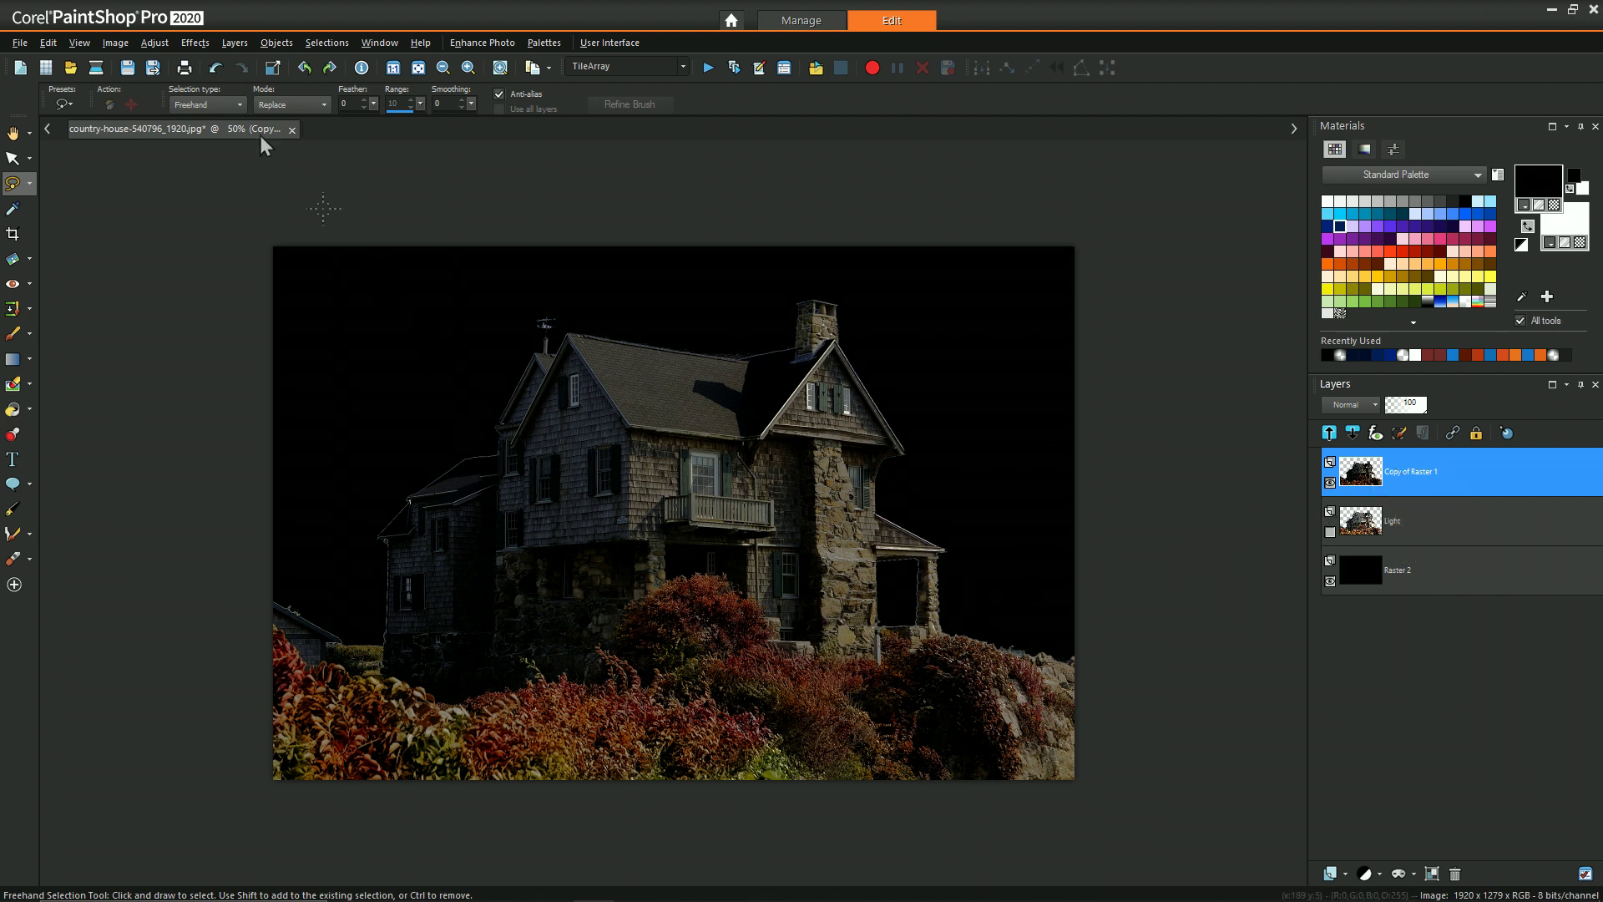
# Step: Ease the Highlight/Midtone/Shadow highlight reduction up from -100 and apply it
pyautogui.click(154, 42)
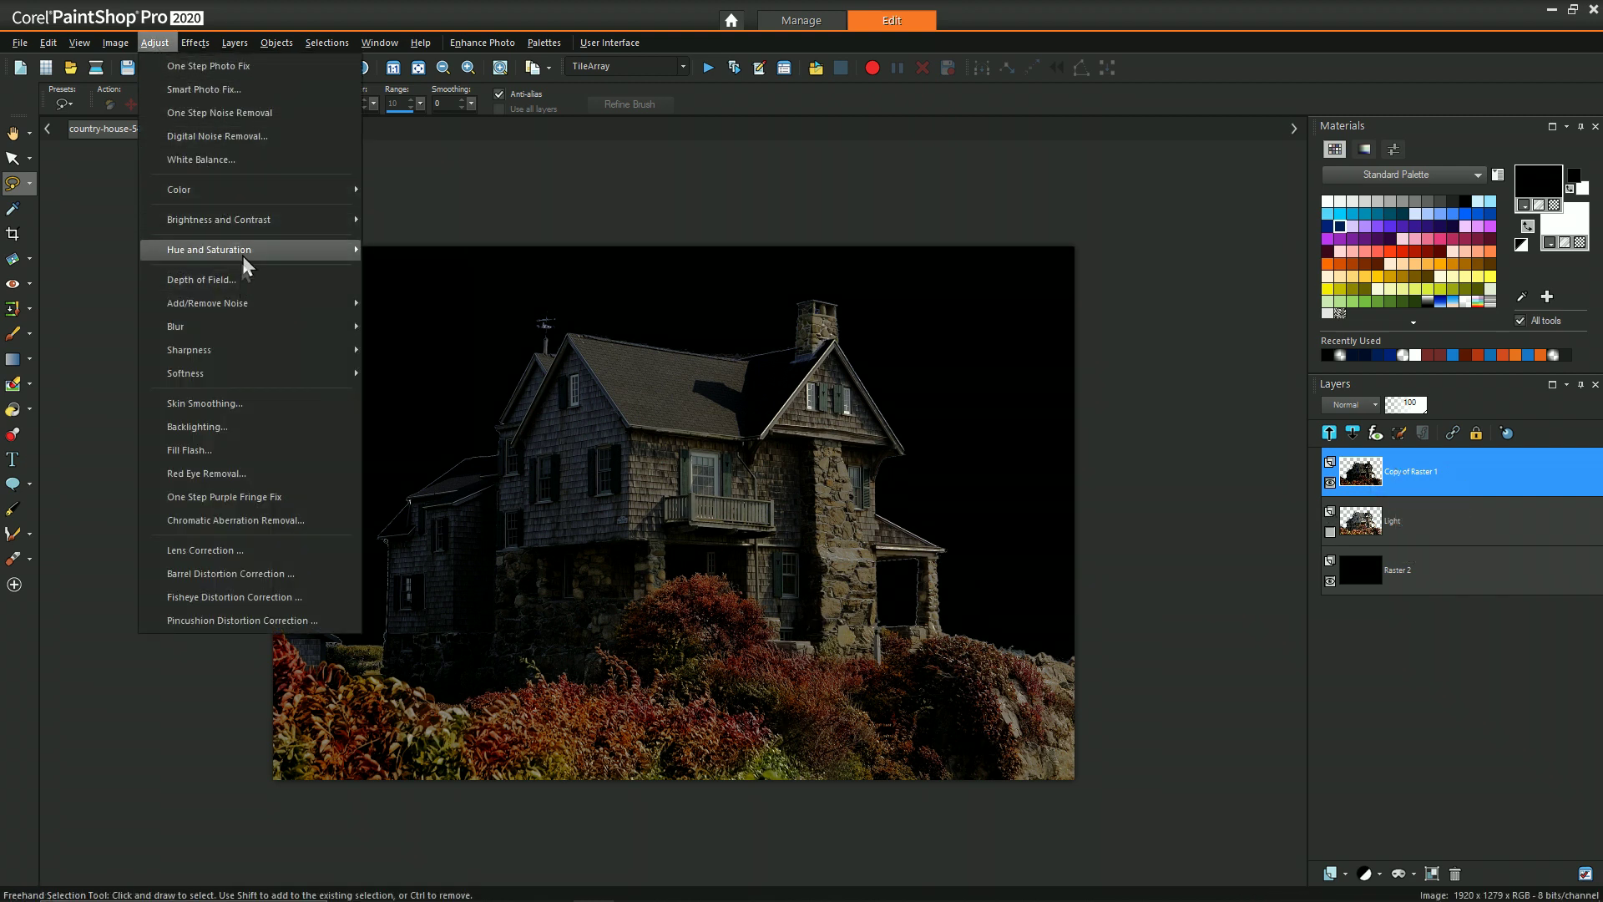
pyautogui.moveTo(246, 264)
pyautogui.moveTo(247, 221)
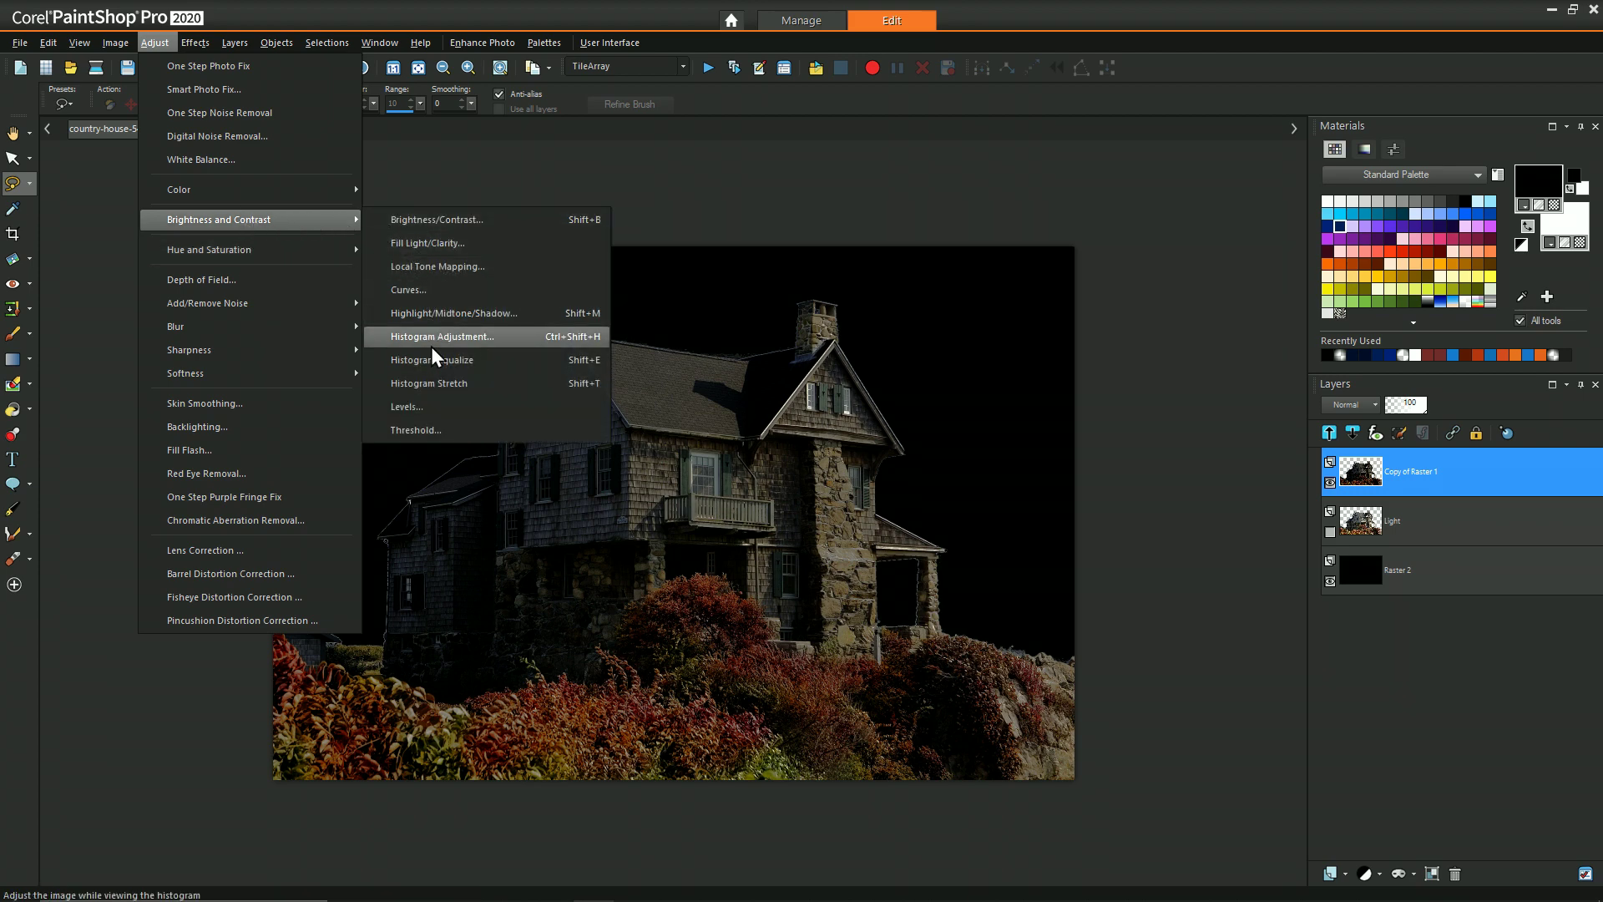
pyautogui.click(446, 314)
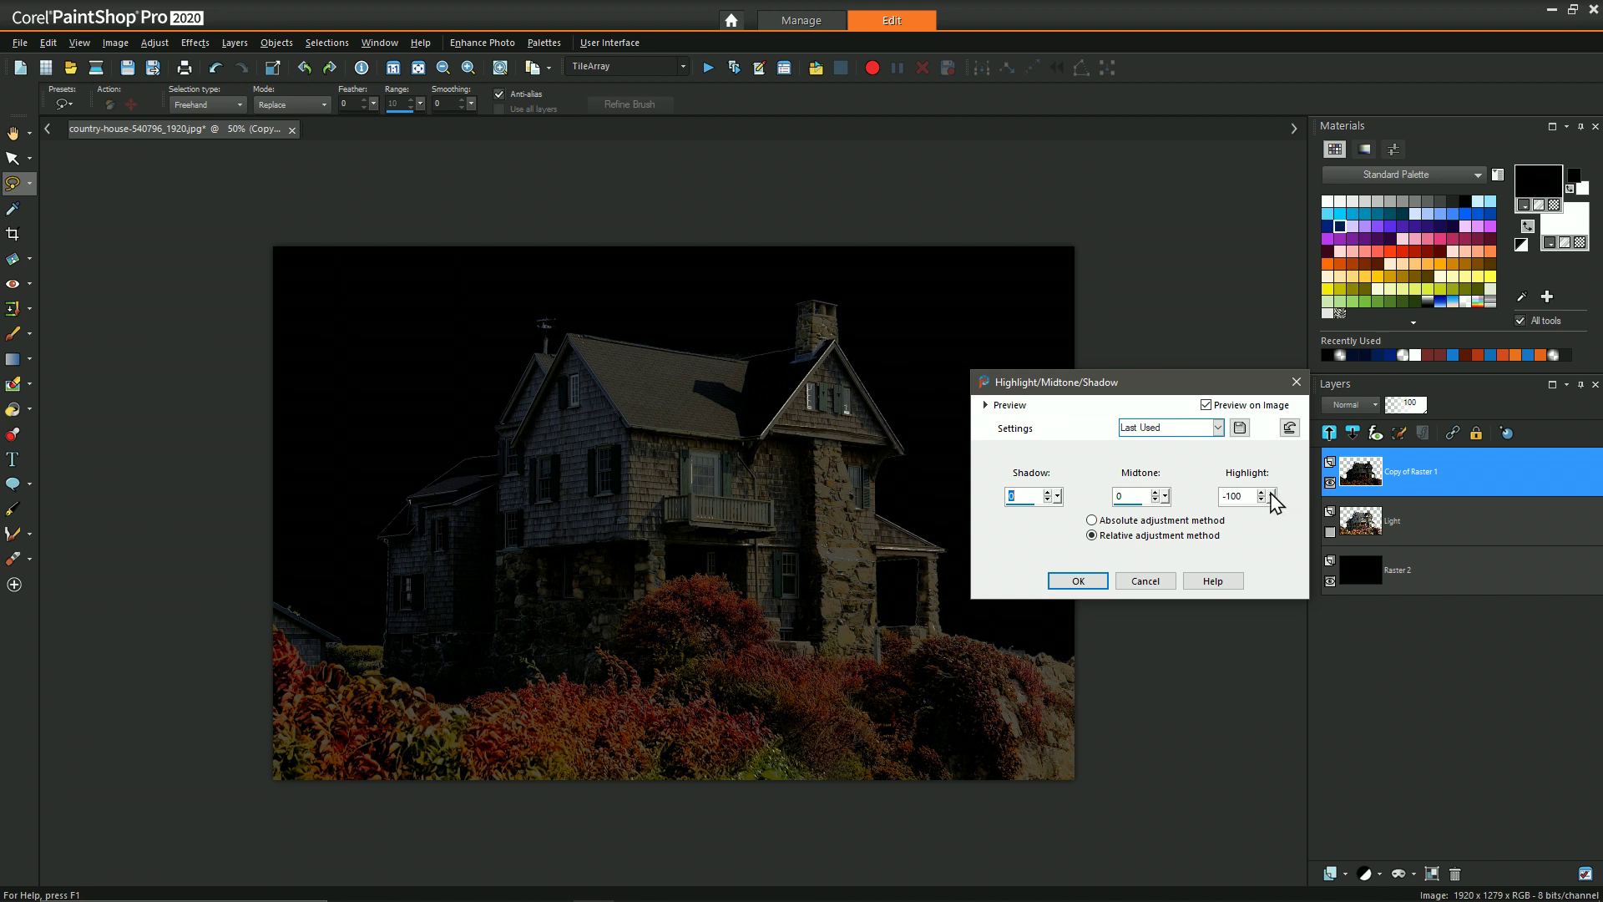
pyautogui.moveTo(1271, 495); pyautogui.dragTo(1291, 502)
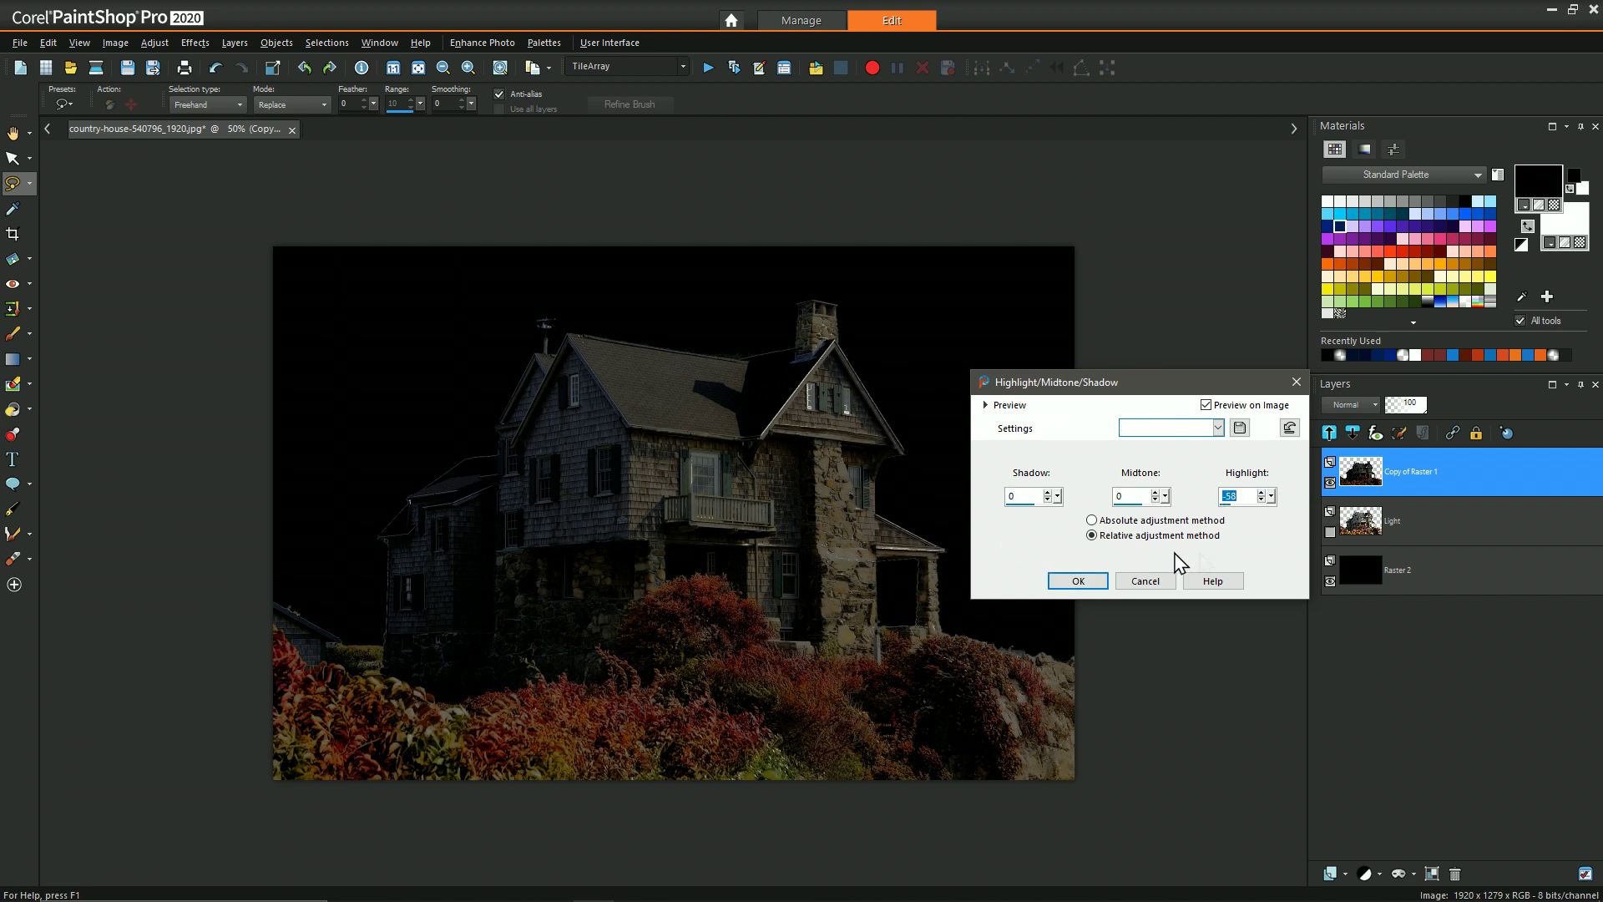
pyautogui.moveTo(1270, 496); pyautogui.dragTo(1263, 501)
pyautogui.click(1078, 581)
pyautogui.moveTo(1472, 535)
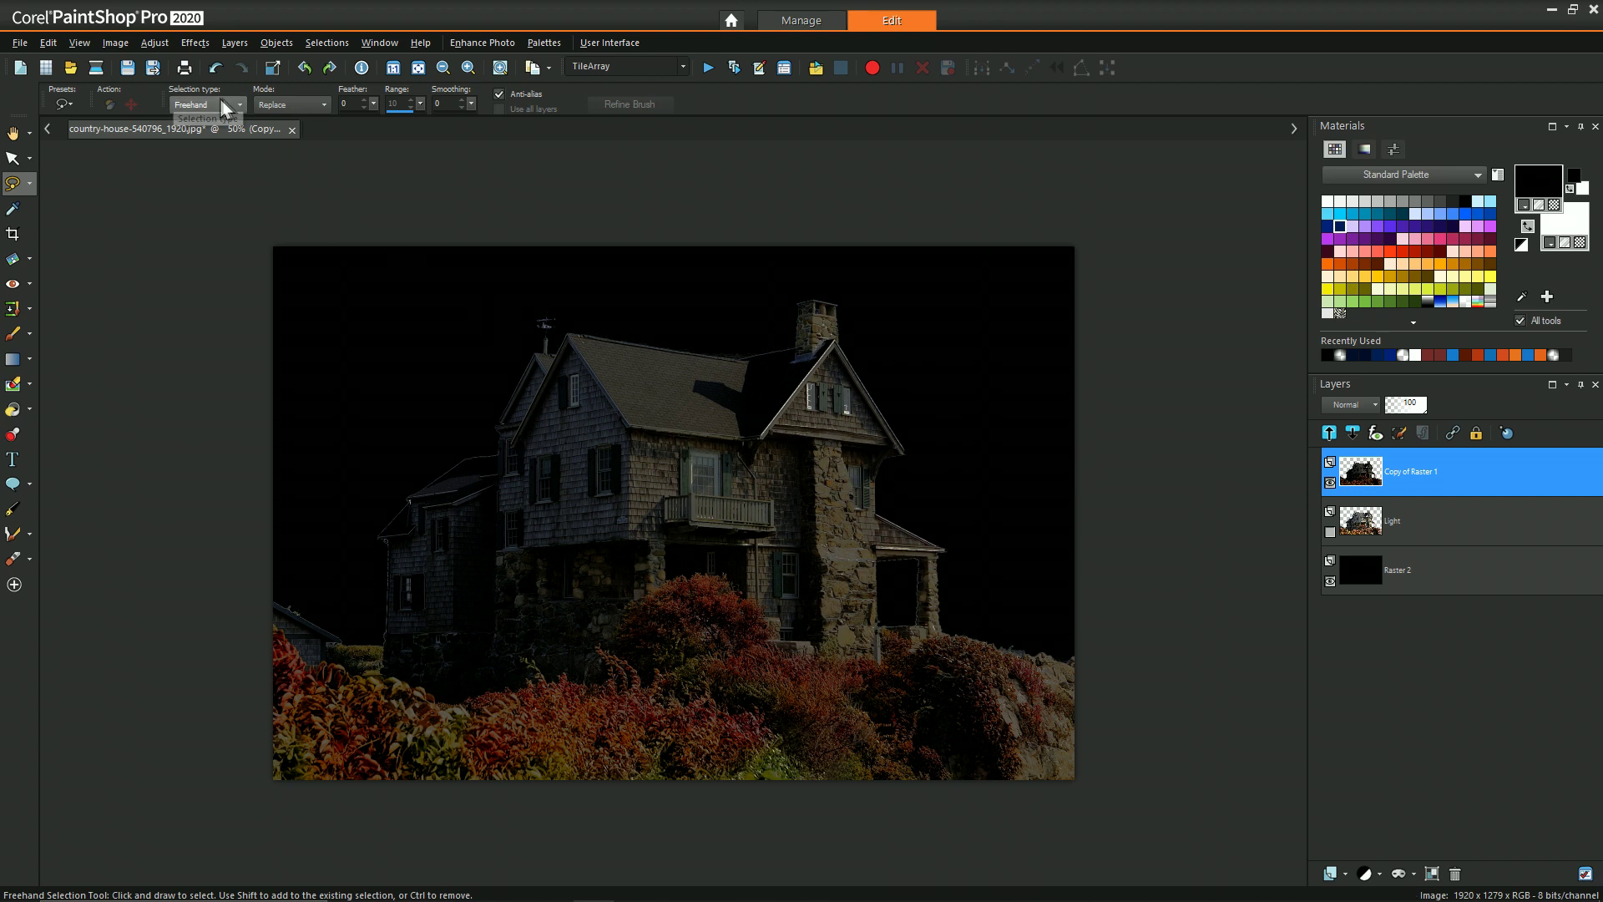
# Step: Apply Hue/Saturation/Lightness with Saturation -68 to Copy of Raster 1
pyautogui.click(153, 43)
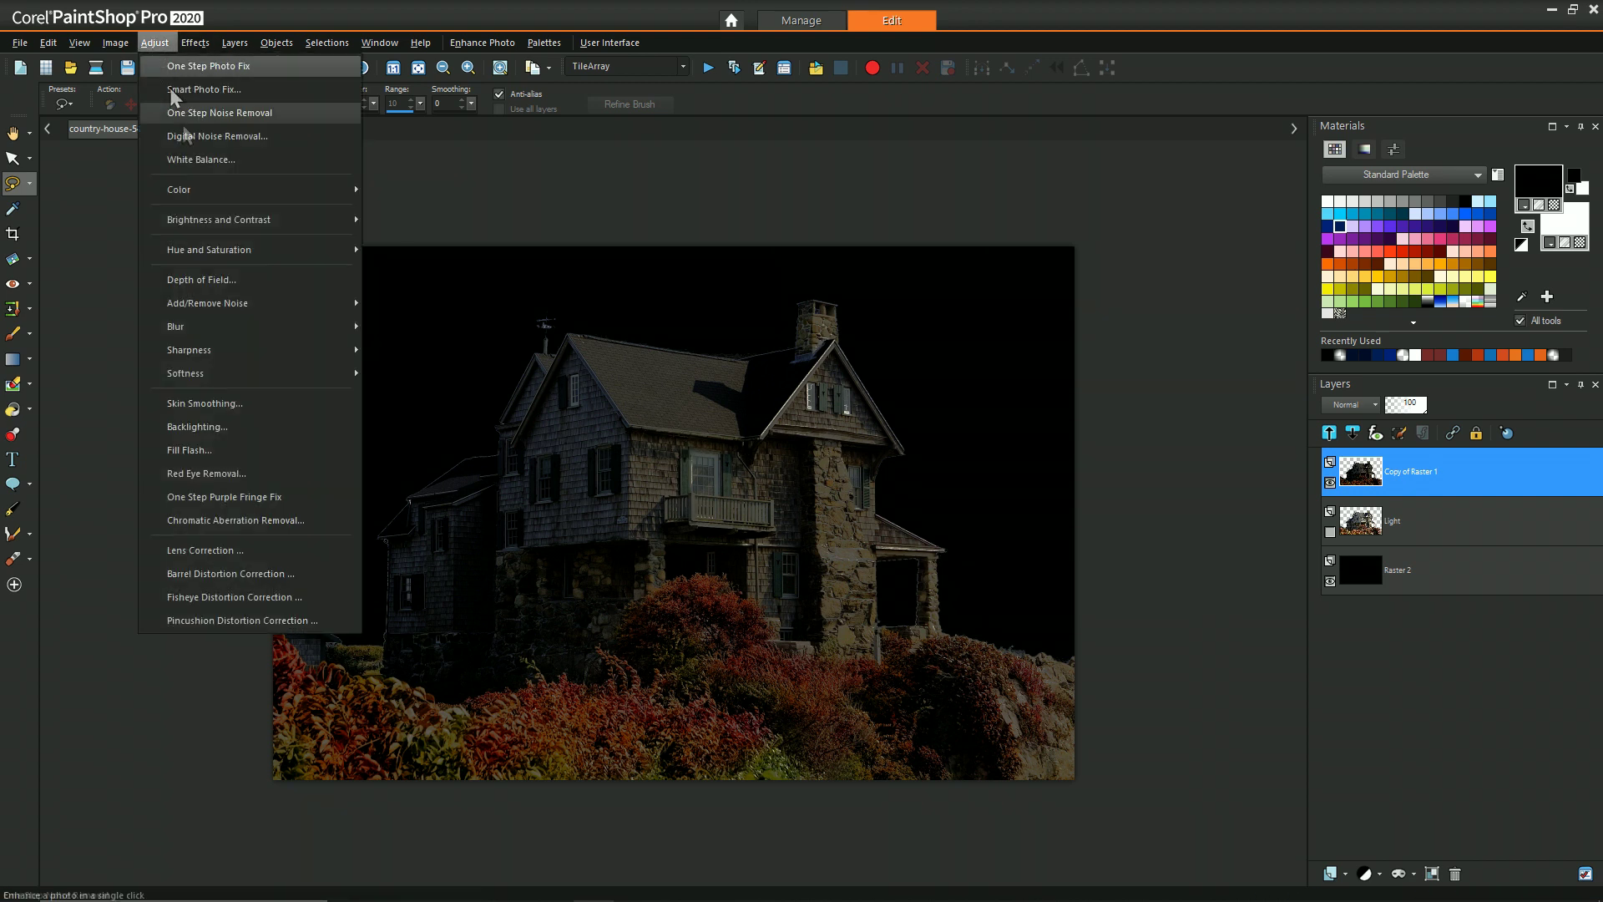
pyautogui.moveTo(227, 252)
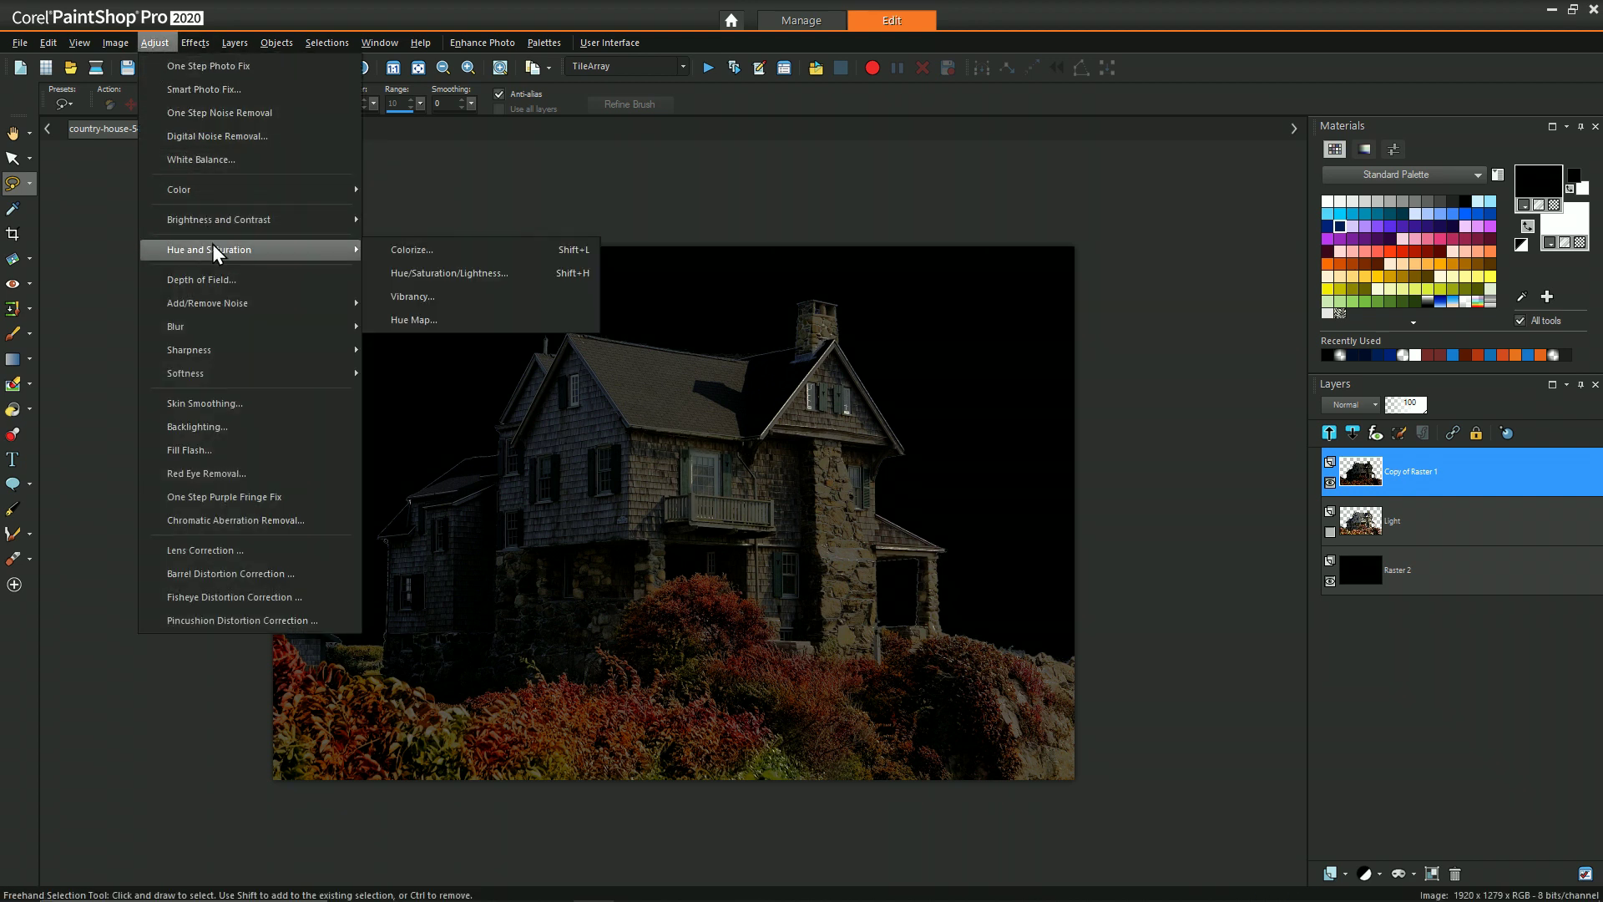
pyautogui.click(440, 273)
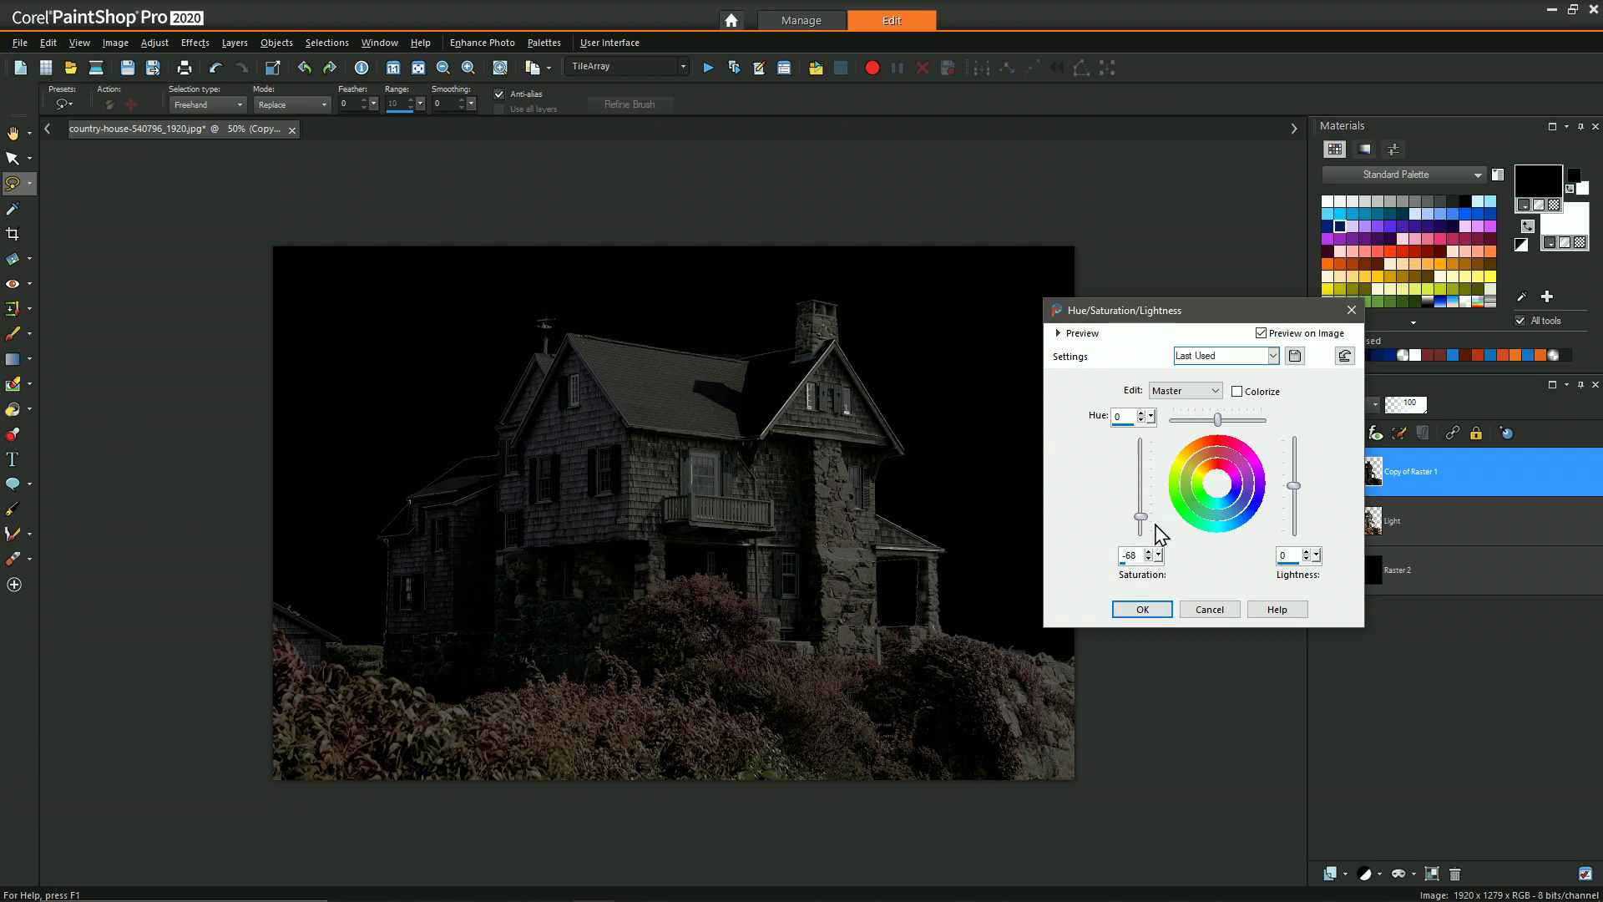
pyautogui.click(1144, 610)
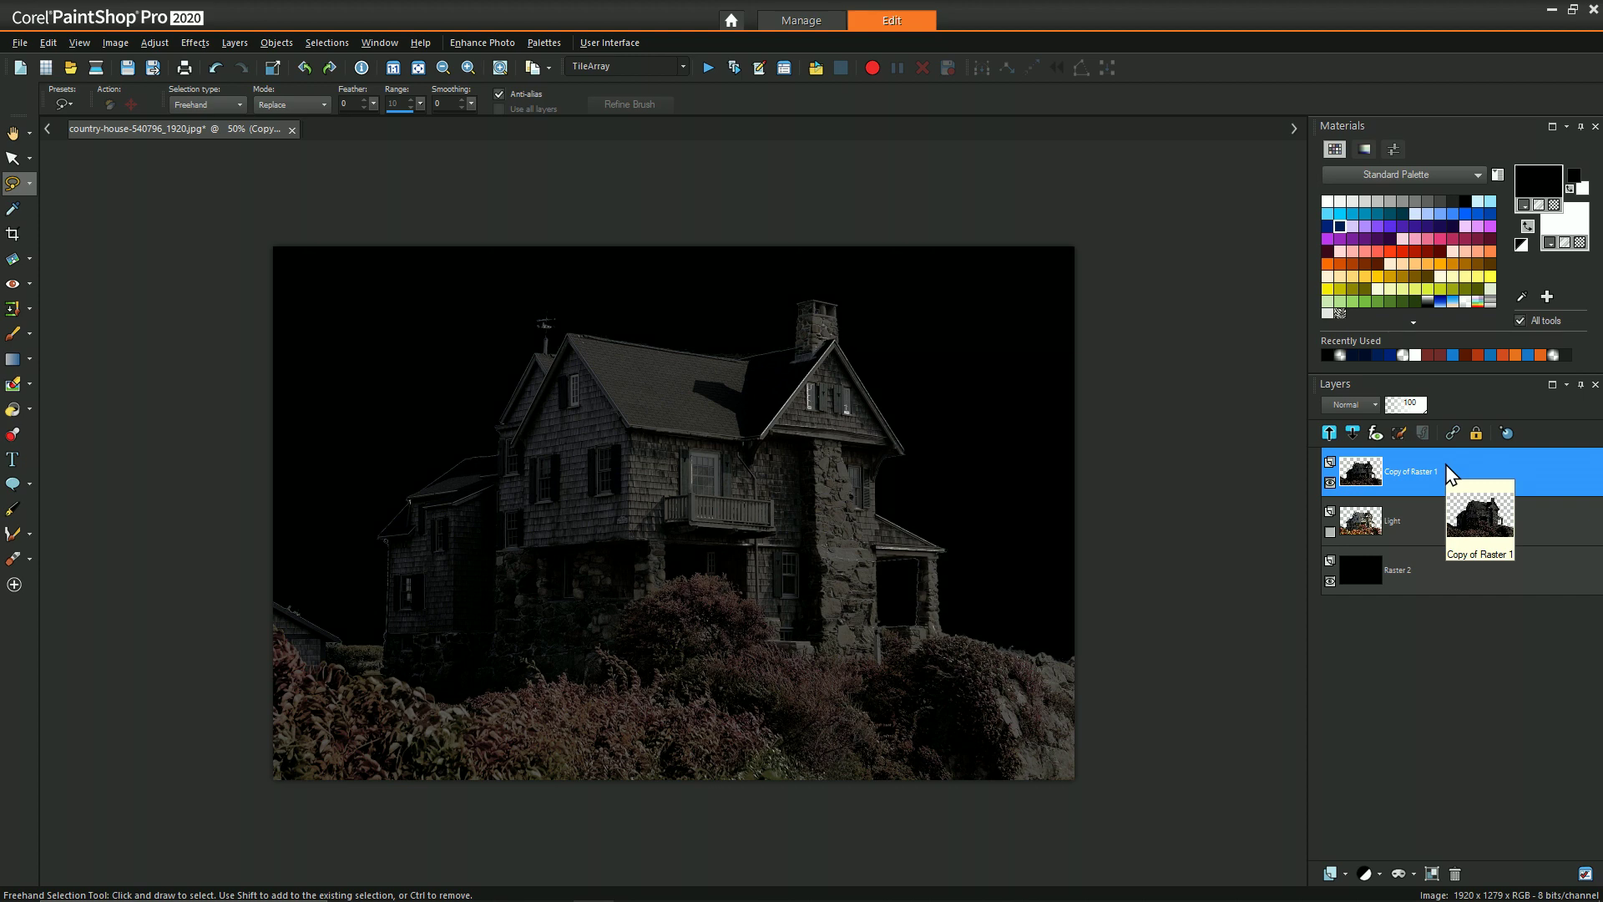
# Step: Add a new Raster 1 layer and set the foreground to a darkened navy
pyautogui.click(1357, 871)
pyautogui.click(1361, 735)
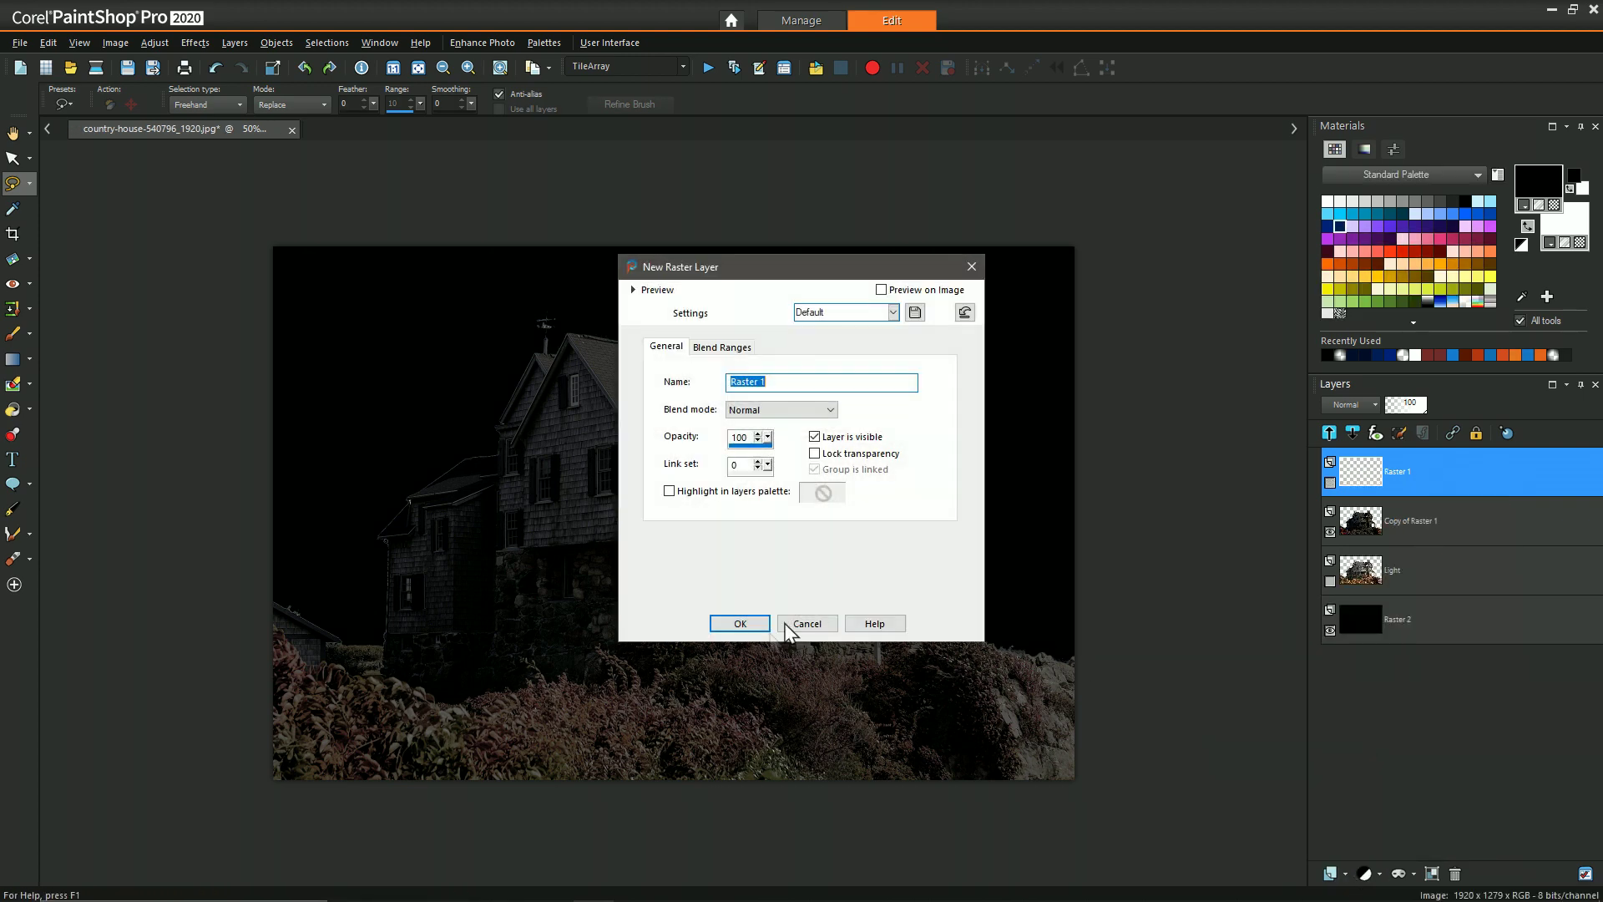
pyautogui.click(756, 628)
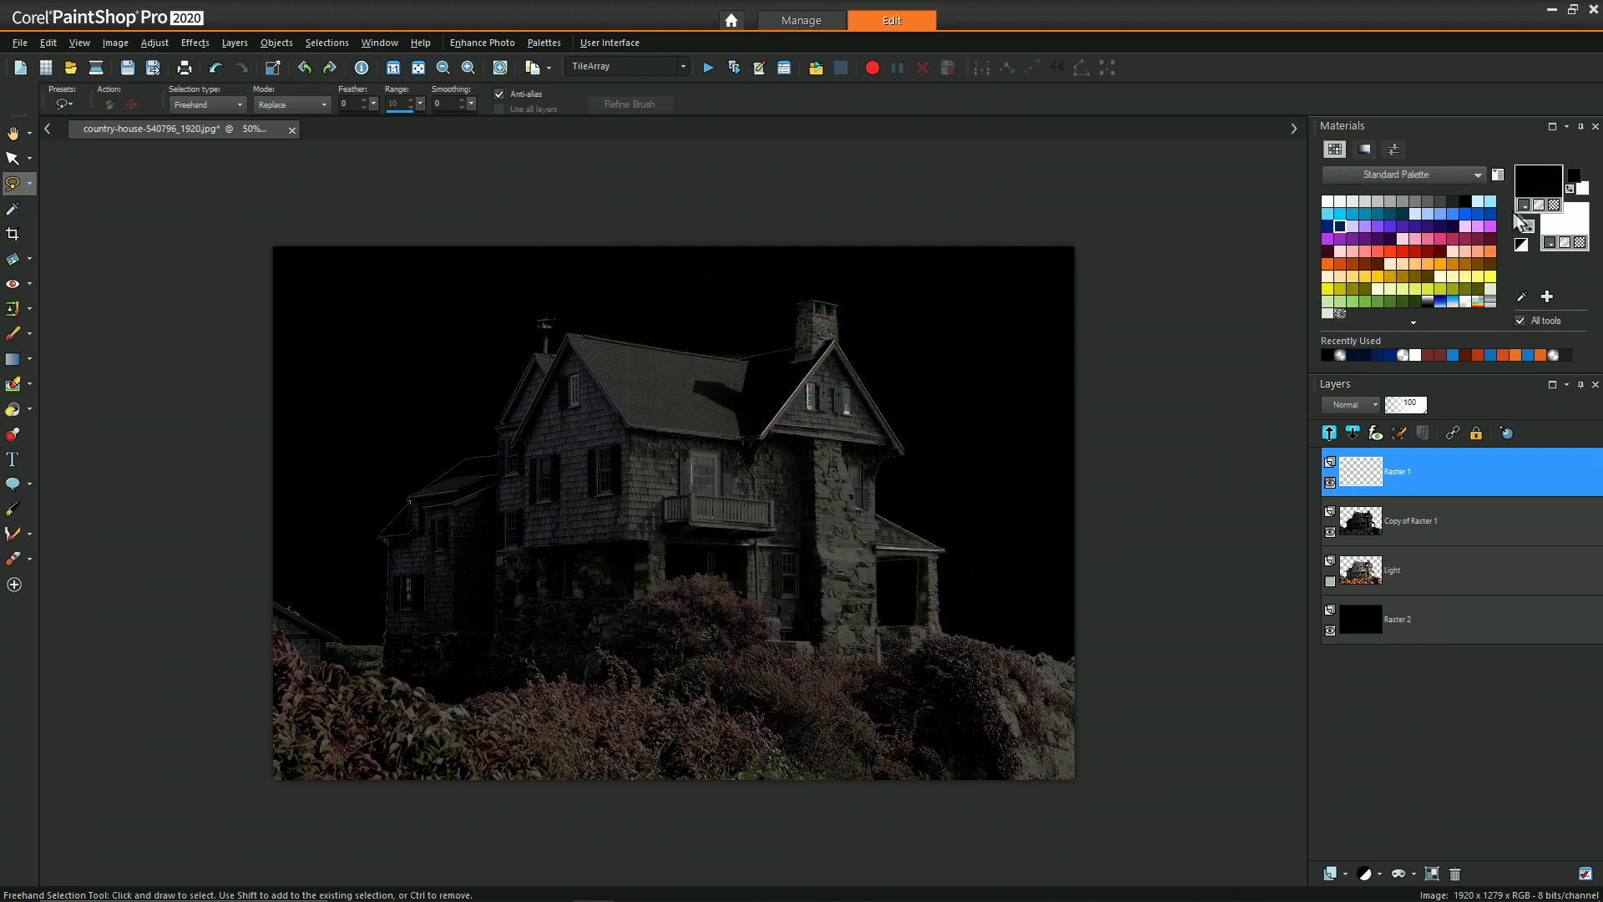
pyautogui.click(1340, 226)
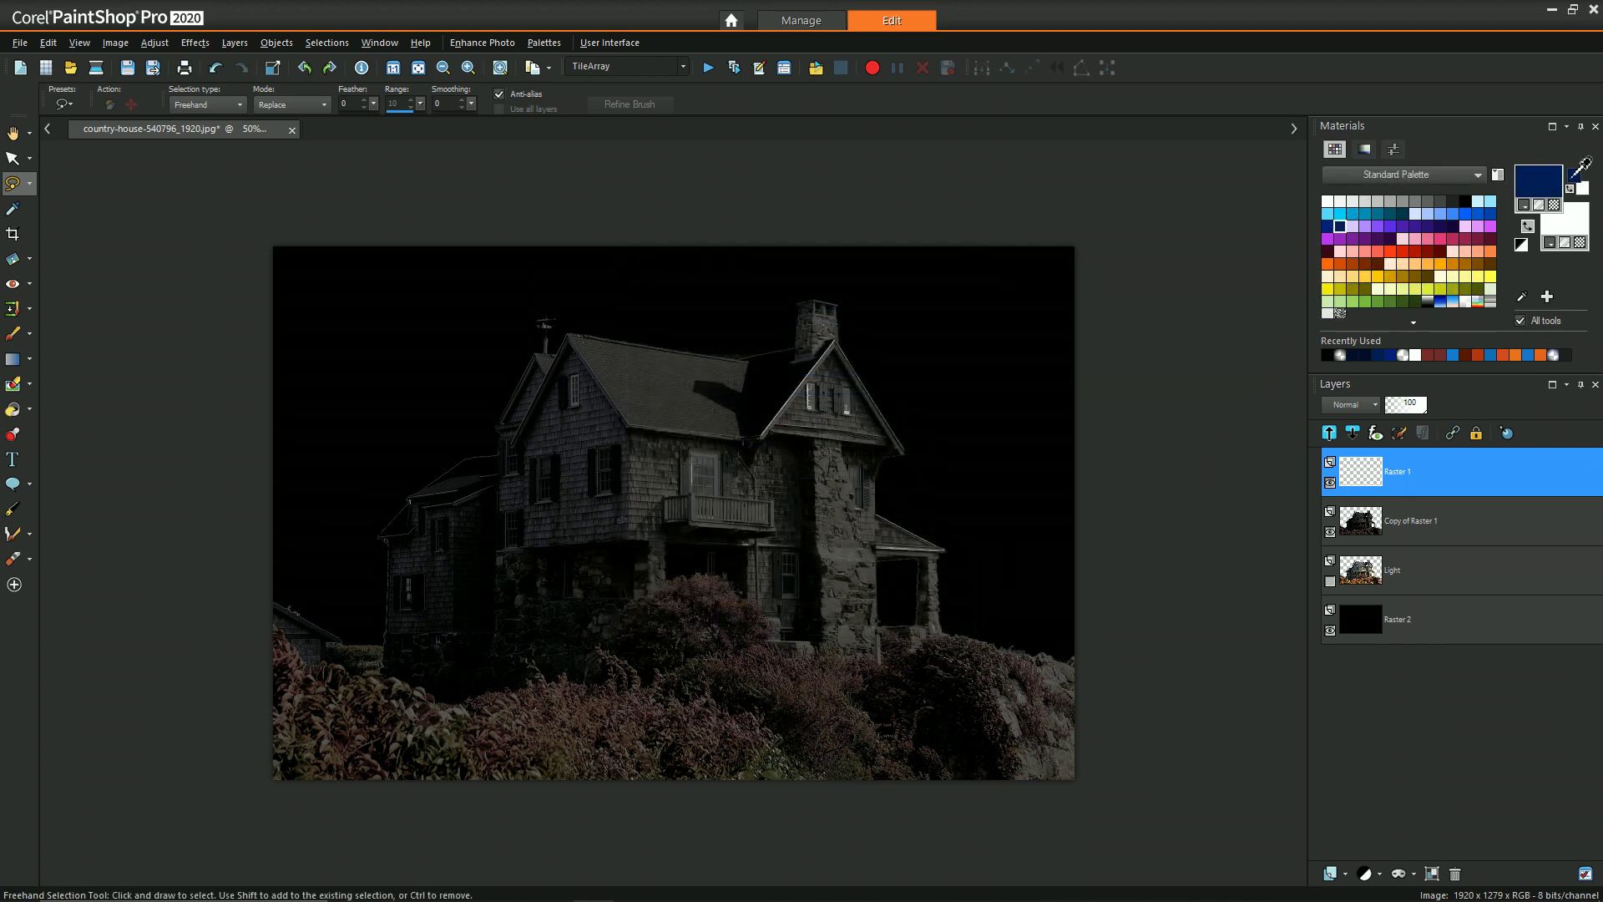
pyautogui.click(1559, 171)
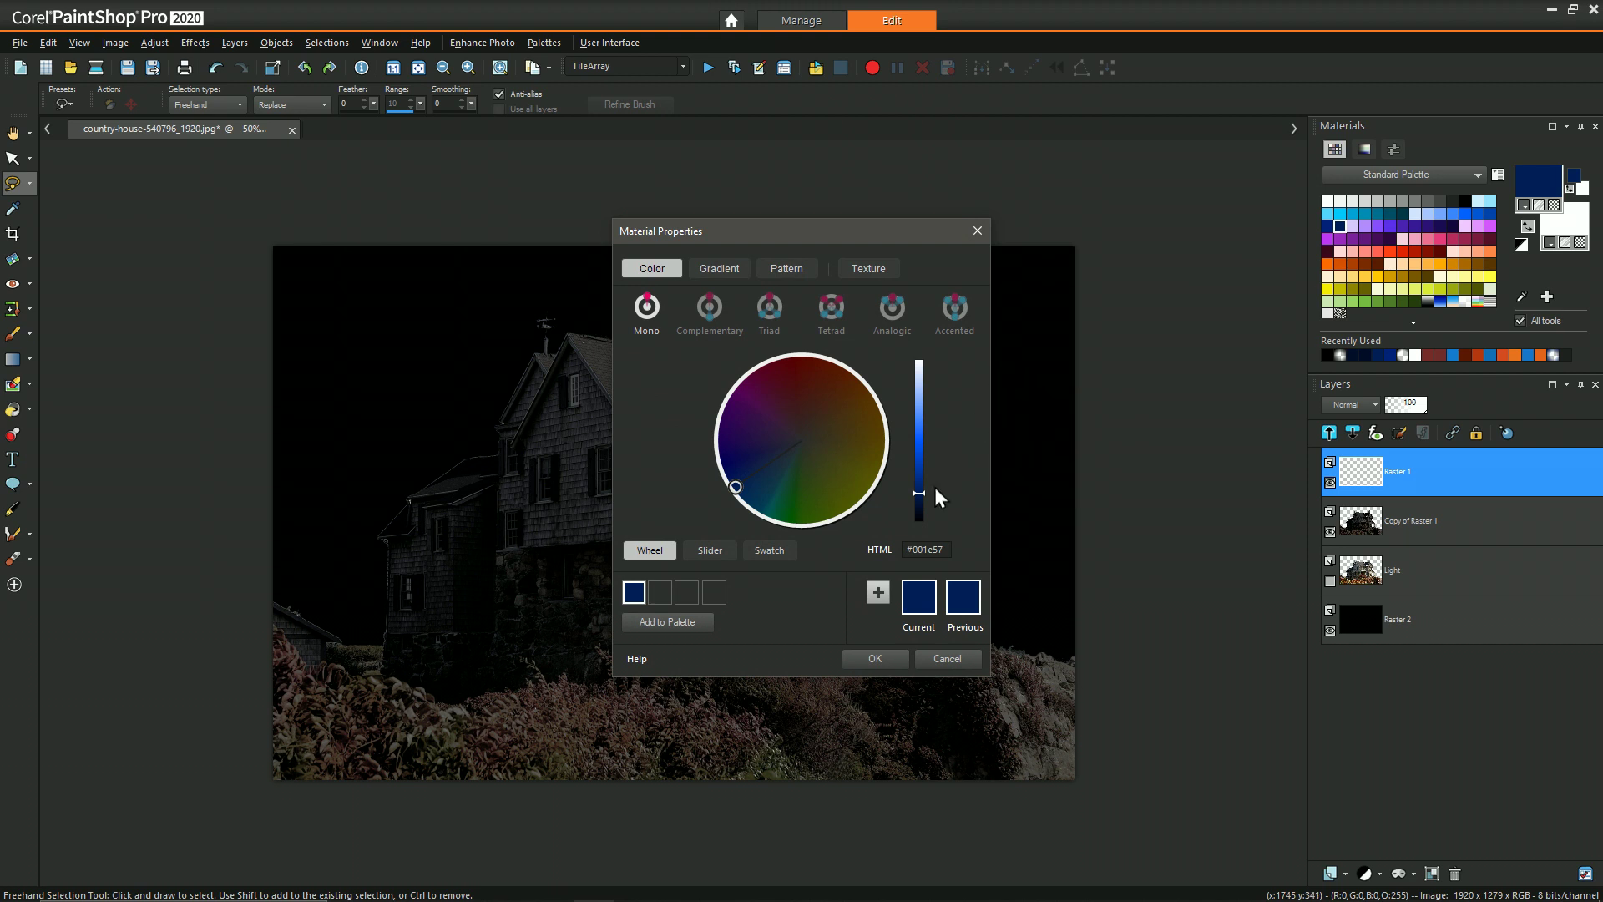
pyautogui.moveTo(926, 477); pyautogui.dragTo(926, 500)
pyautogui.click(875, 659)
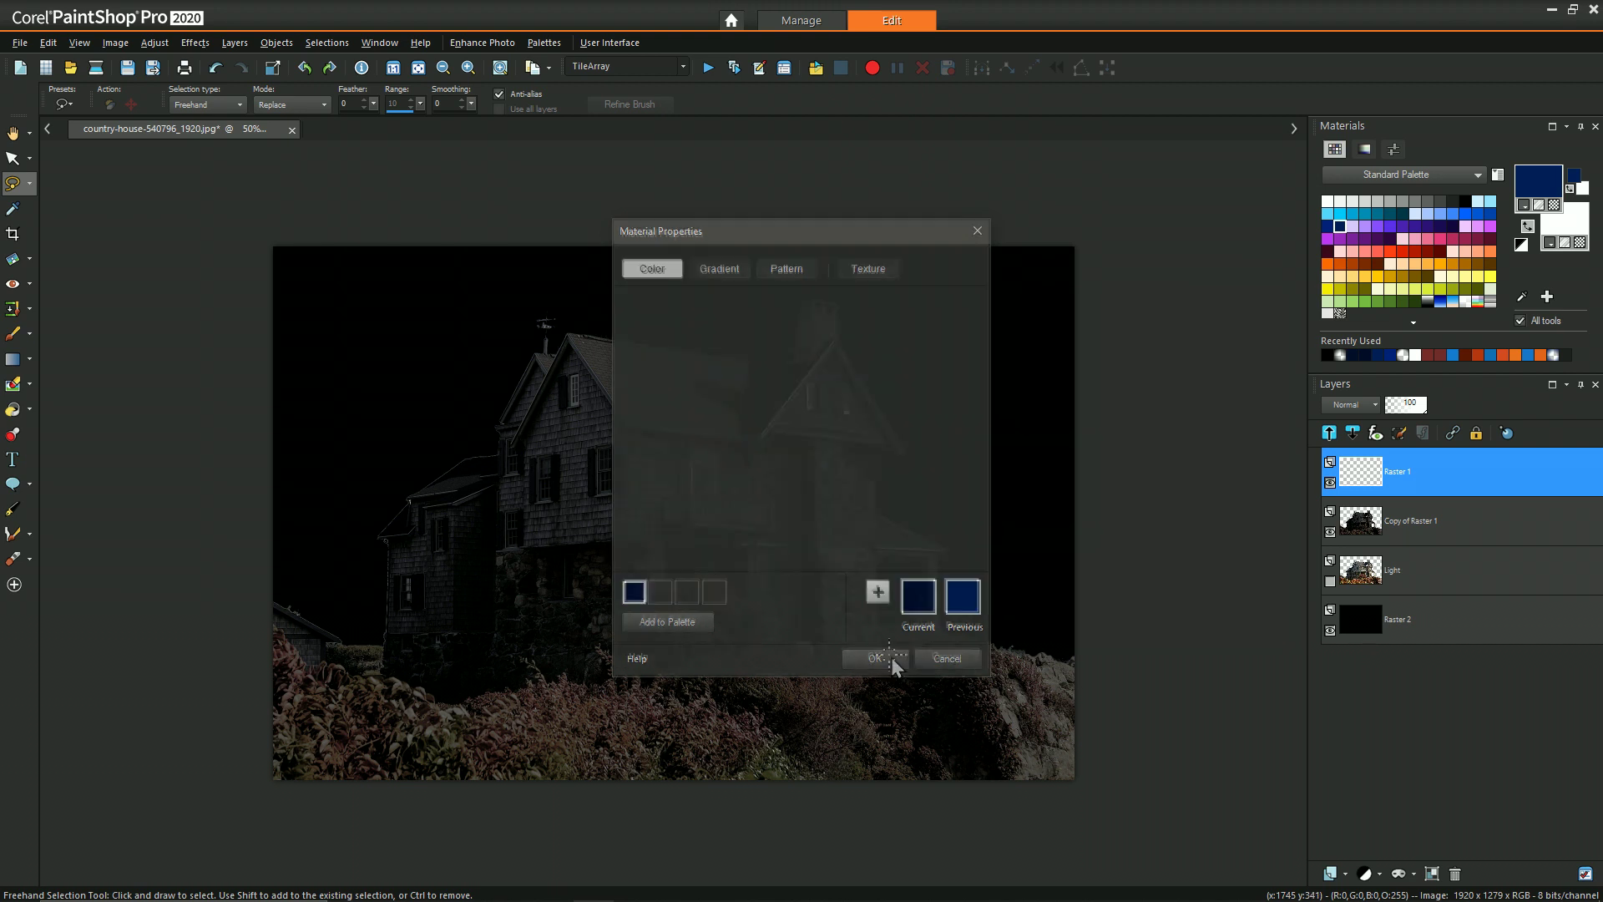
# Step: Flood fill the new layer with the navy and blend it as Color (Legacy)
pyautogui.click(13, 409)
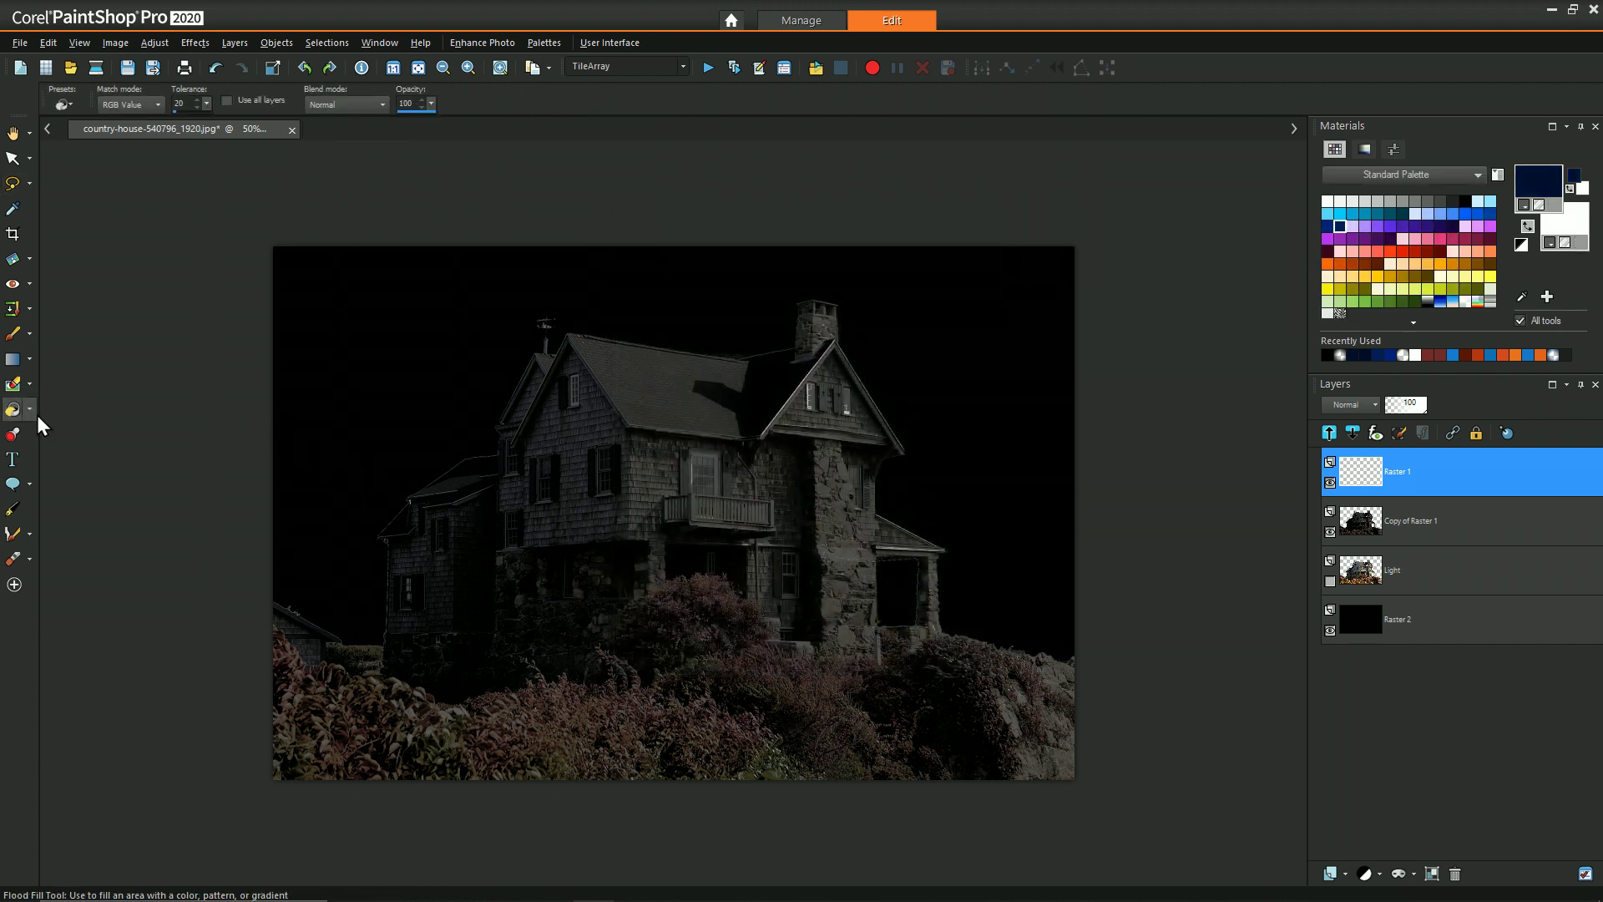
pyautogui.click(680, 433)
pyautogui.click(1379, 405)
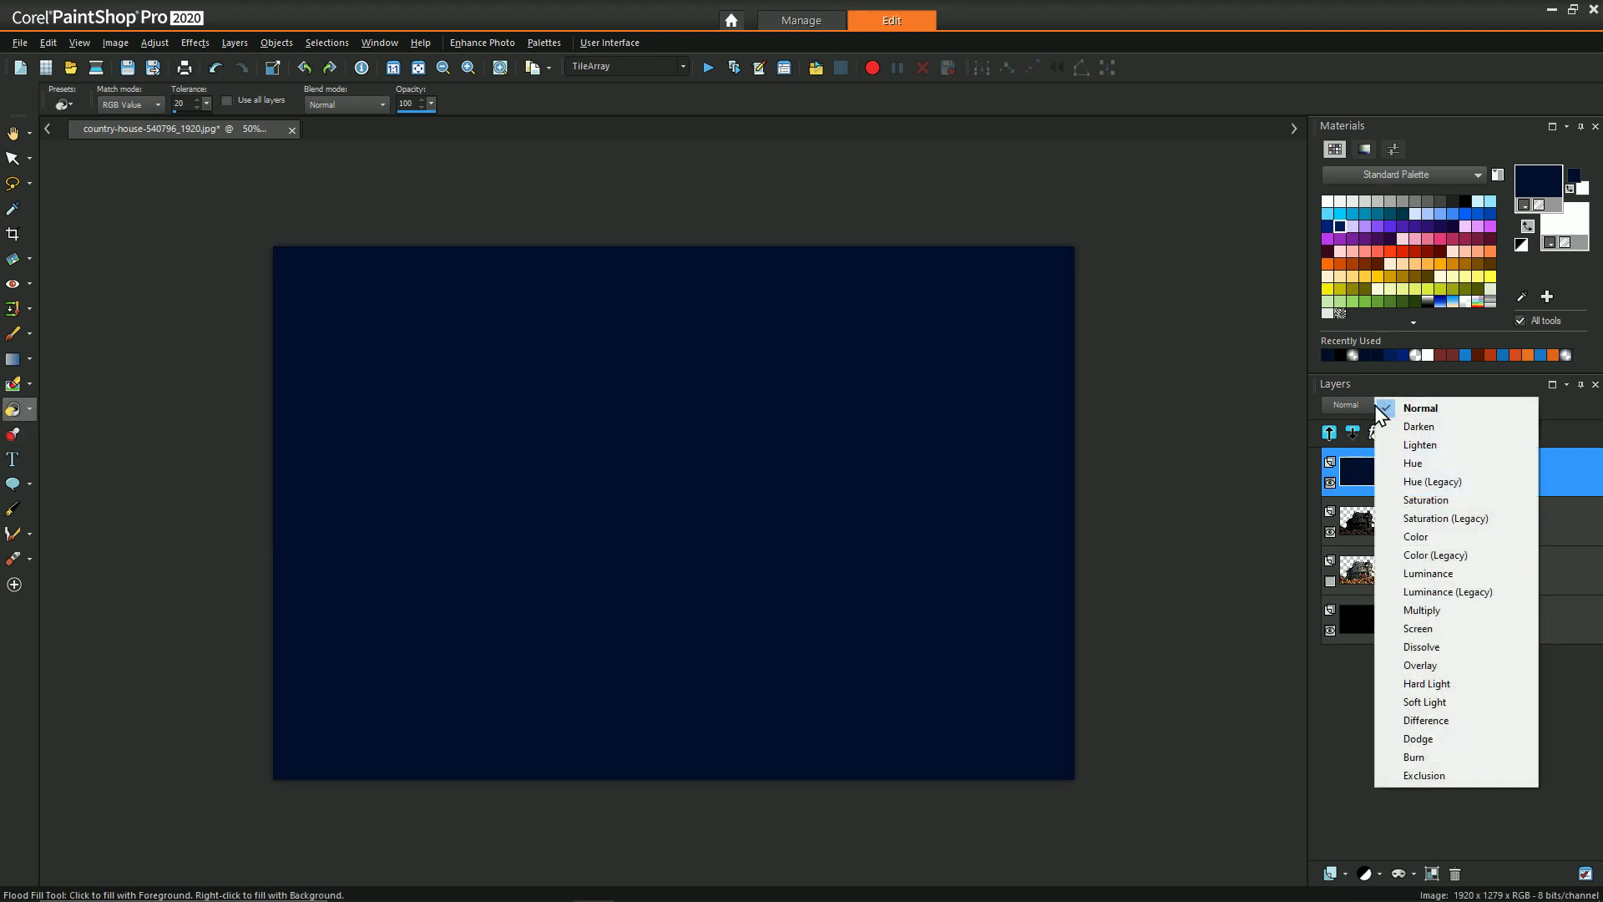
pyautogui.click(1435, 555)
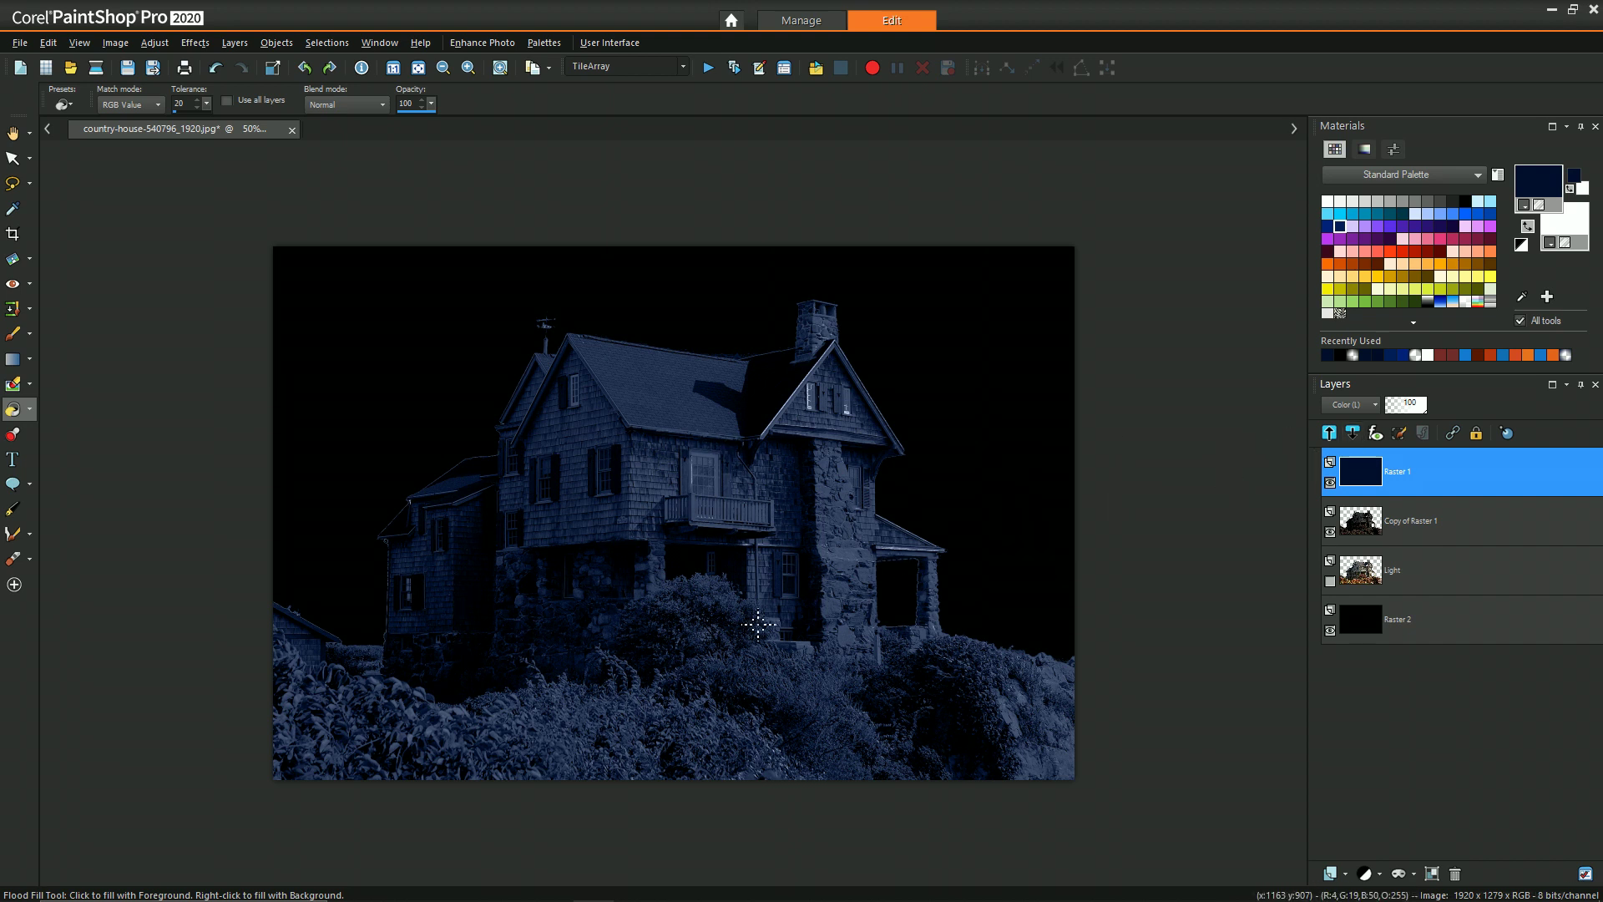
# Step: Darken Copy of Raster 1's midtones with Levels, setting the midtone to 167
pyautogui.click(1396, 524)
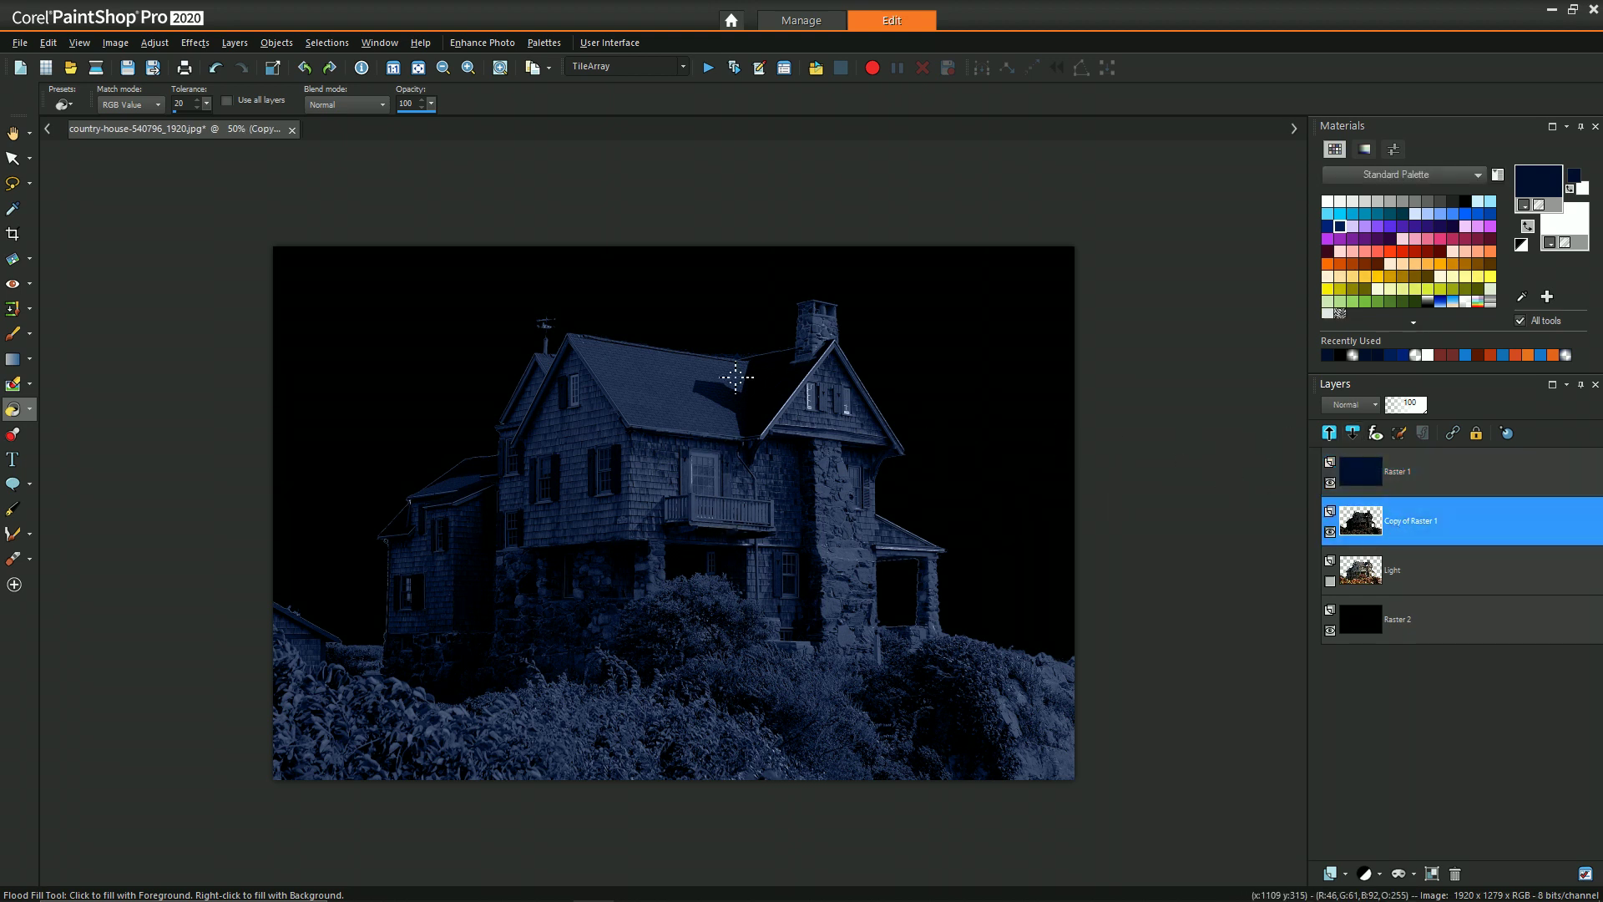
pyautogui.click(162, 43)
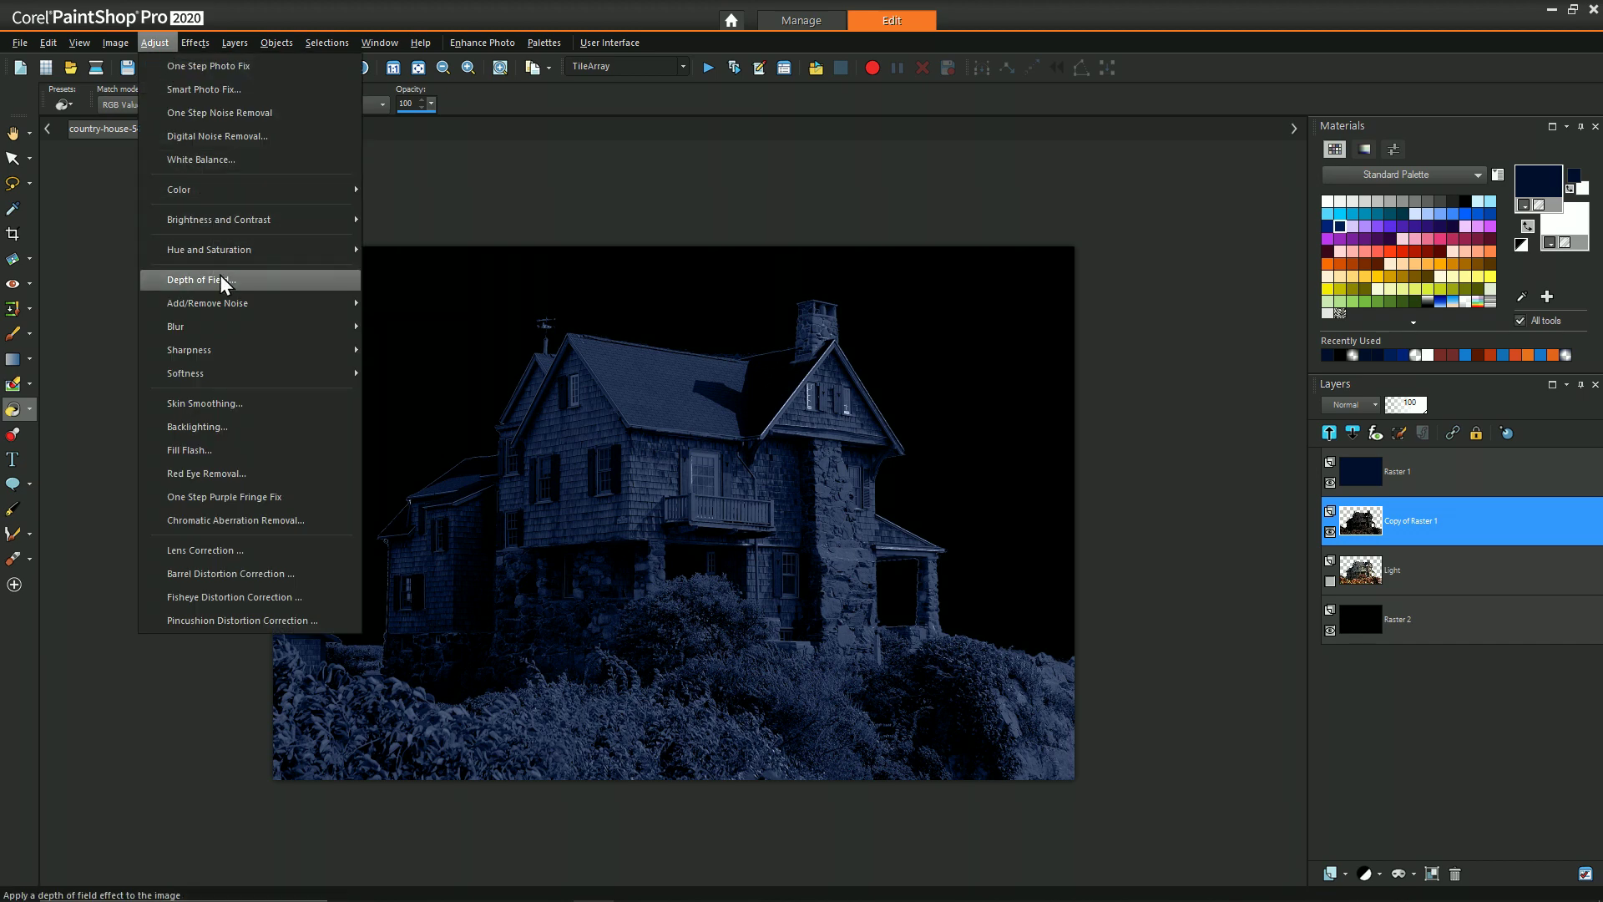
pyautogui.moveTo(219, 215)
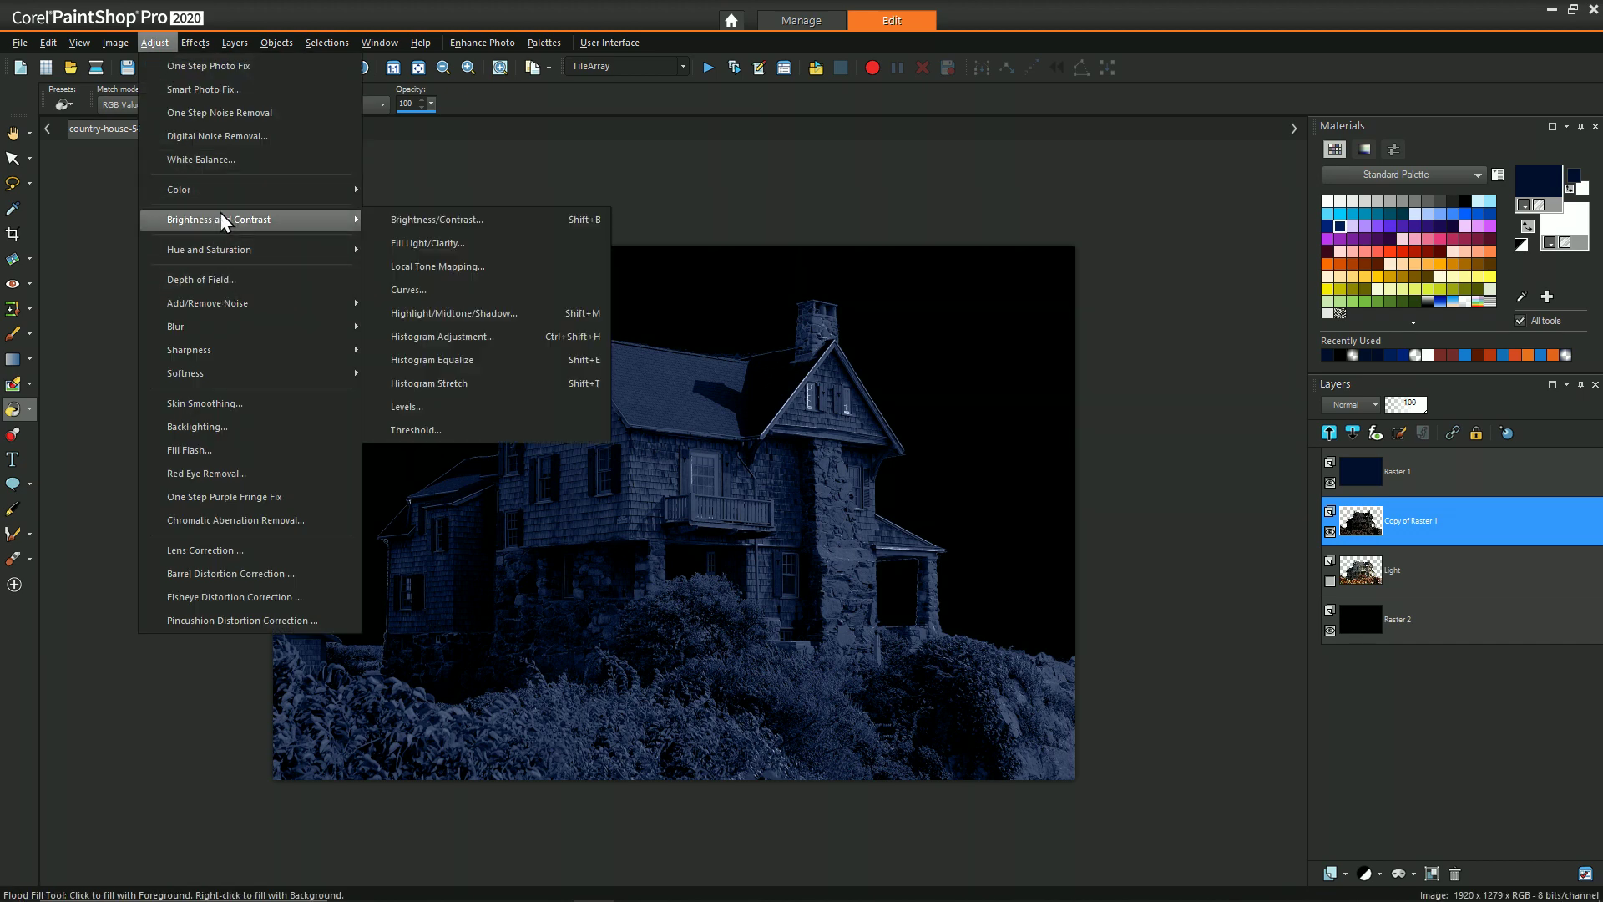
pyautogui.click(448, 407)
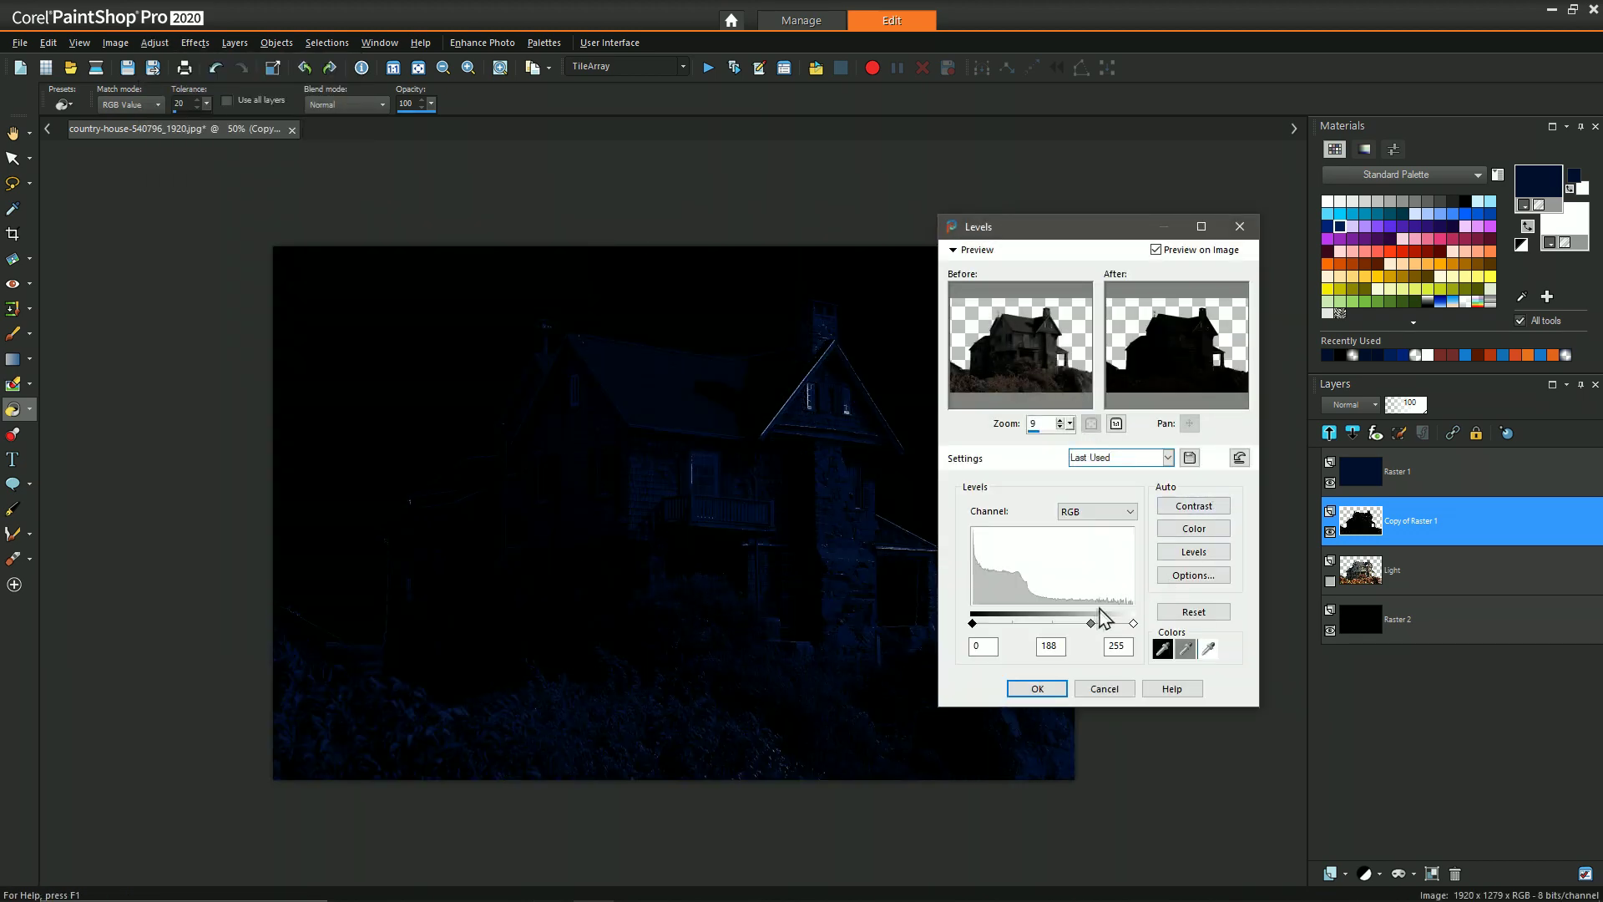
pyautogui.click(1090, 624)
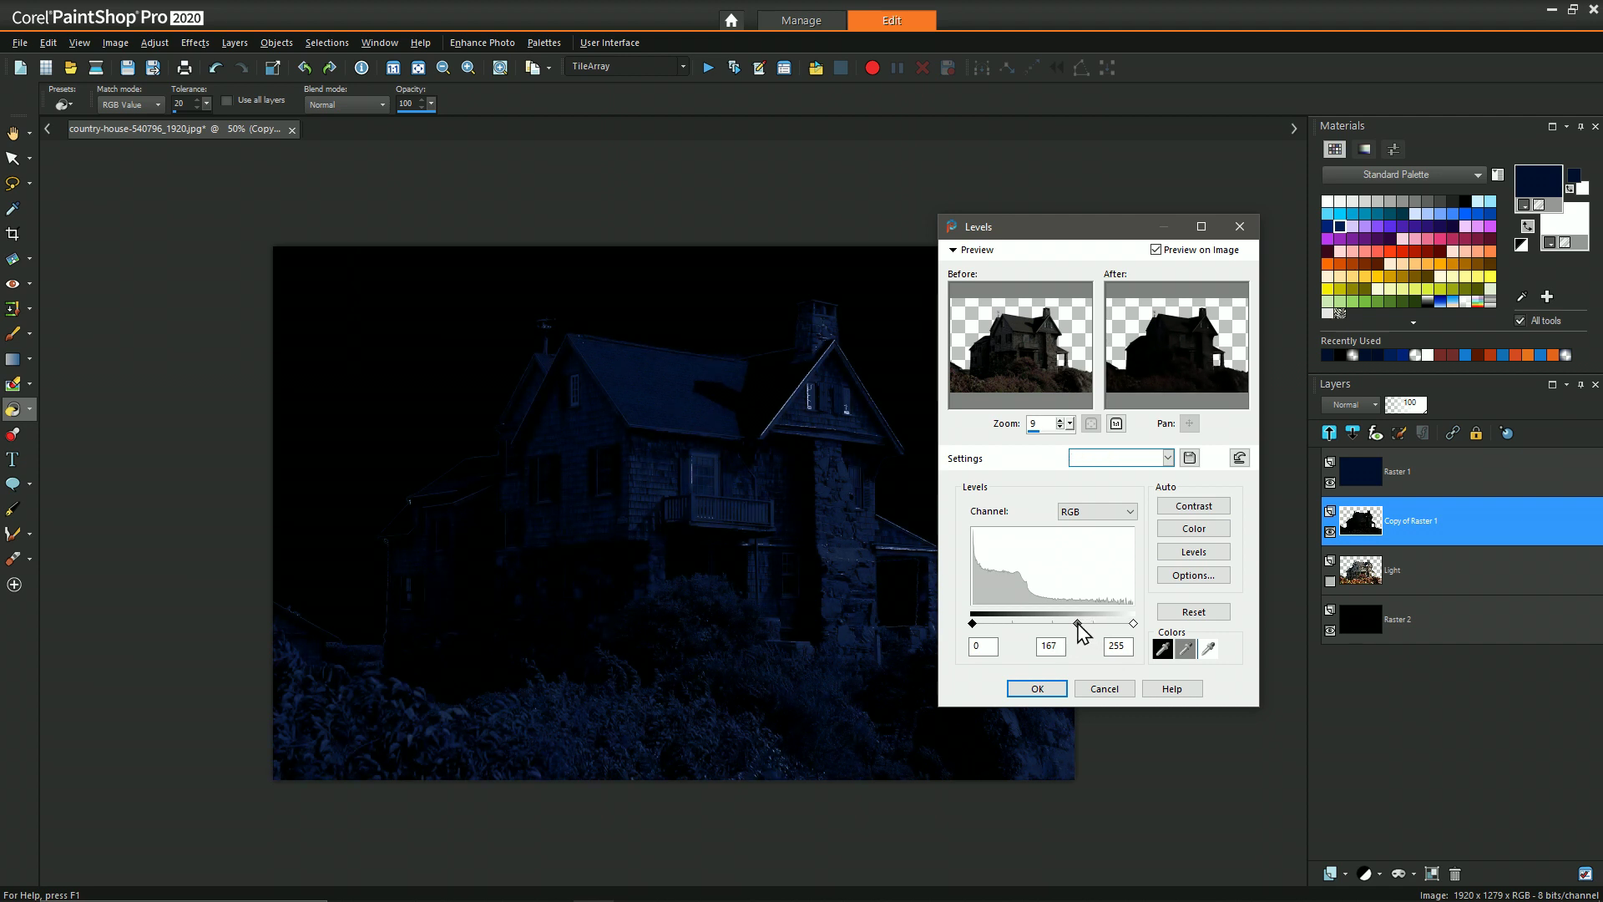
pyautogui.click(1037, 688)
# Step: Lower Raster 1's opacity to 69% and drop the night-sky photo in below Light
pyautogui.click(1391, 482)
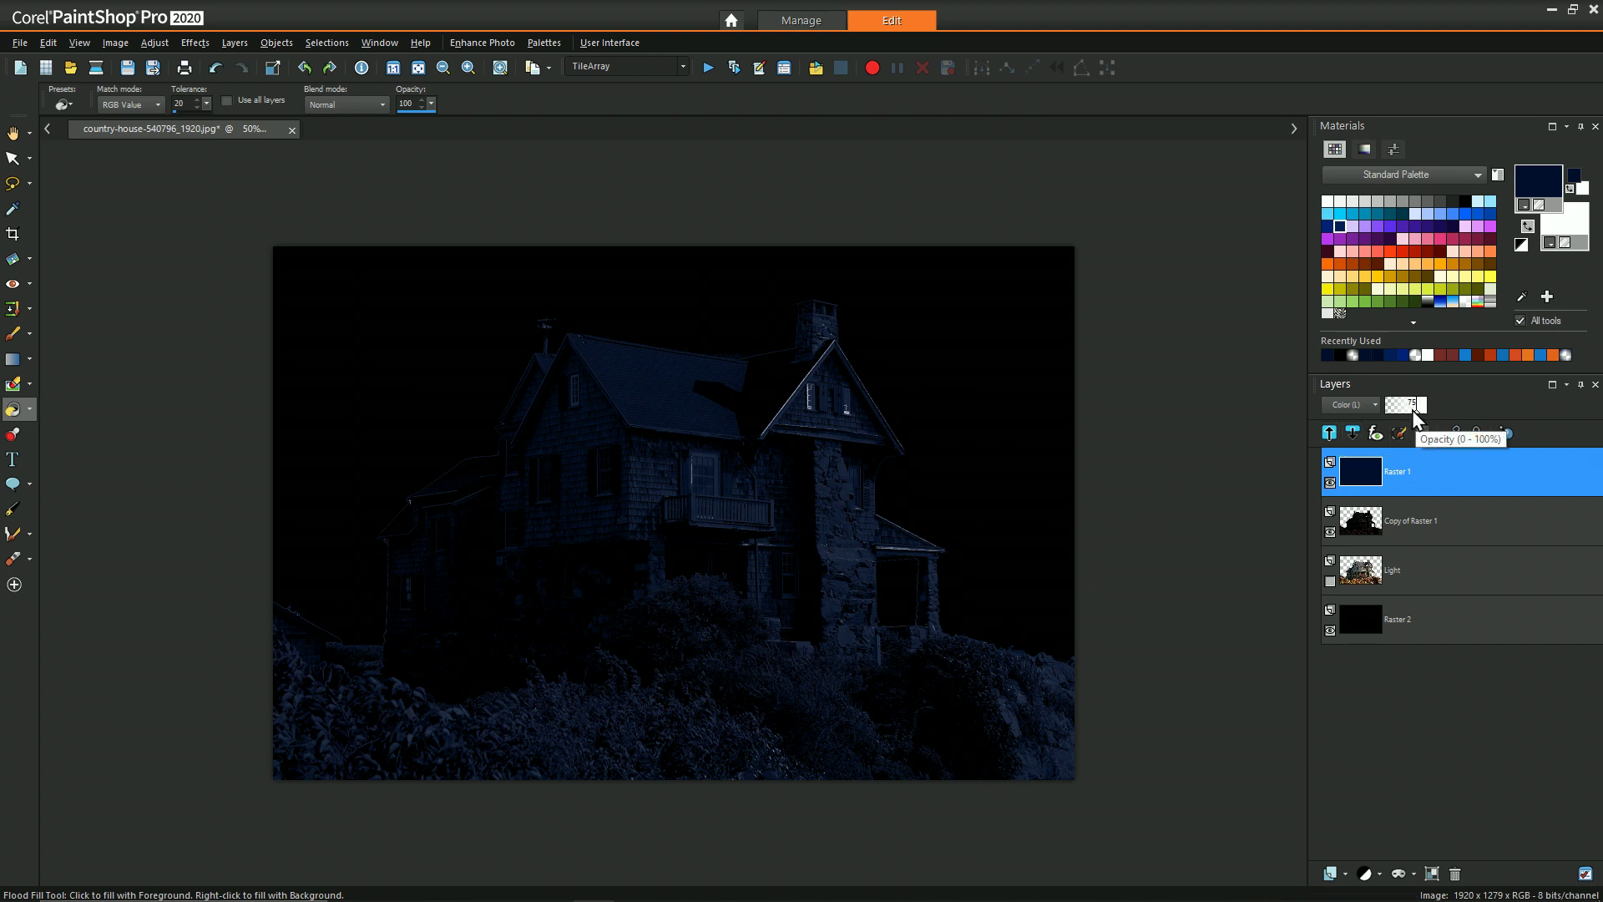
pyautogui.moveTo(1414, 412); pyautogui.dragTo(1408, 414)
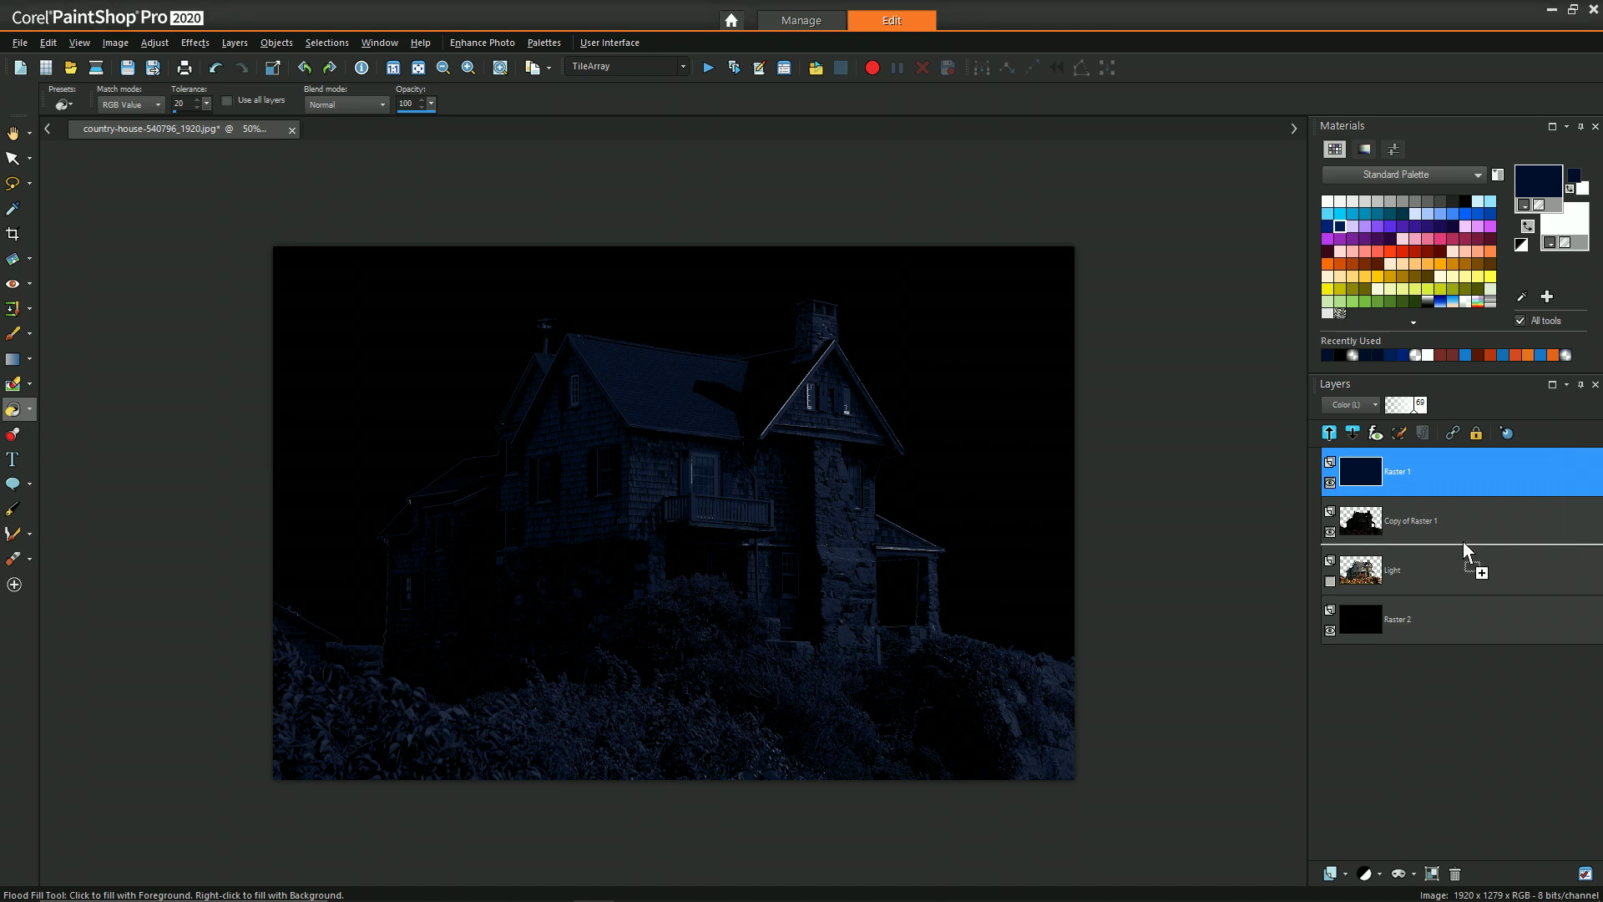
pyautogui.moveTo(1463, 541); pyautogui.dragTo(1438, 593)
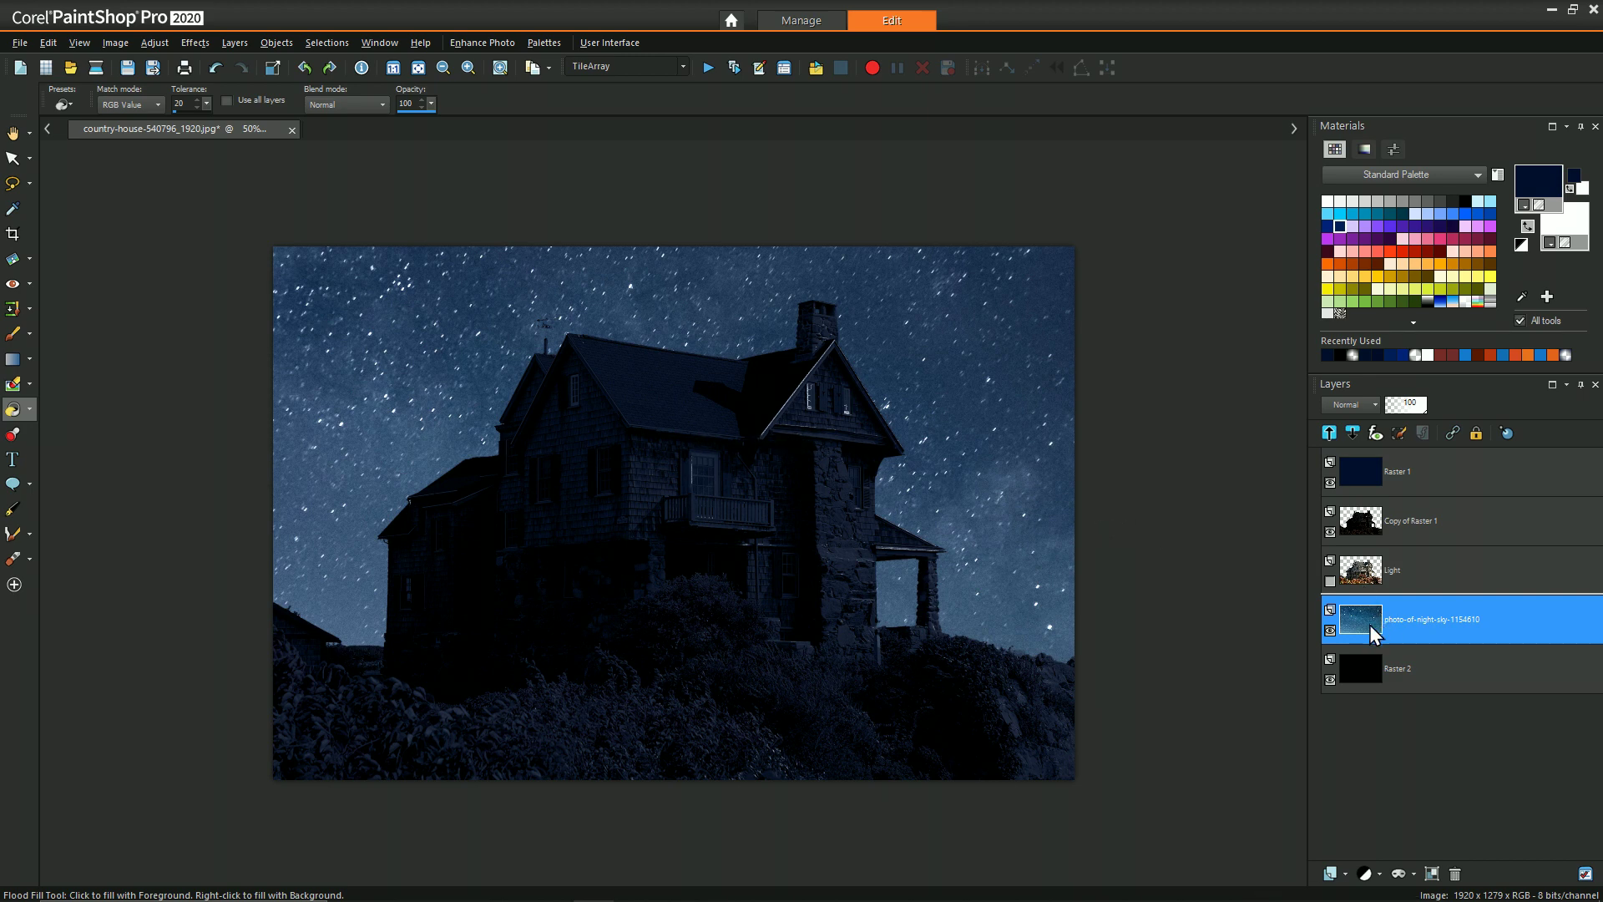
# Step: Scale the night-sky layer down to about 78% with the Pick tool
pyautogui.scroll(-1, 674, 501)
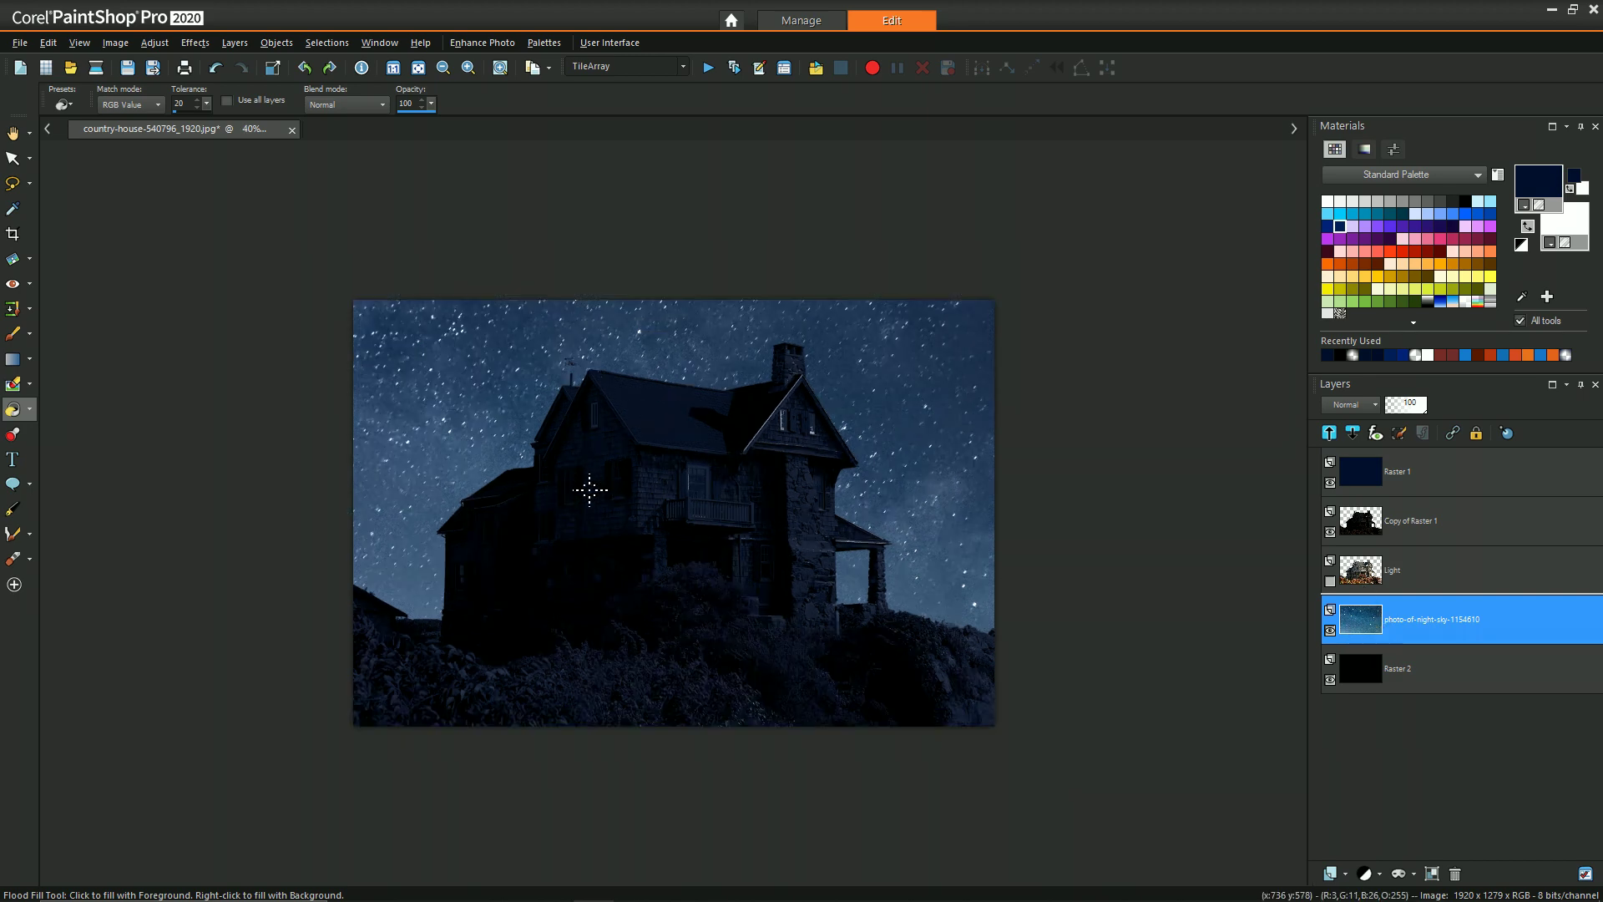
pyautogui.click(12, 158)
pyautogui.scroll(-2, 349, 275)
pyautogui.scroll(-1, 349, 276)
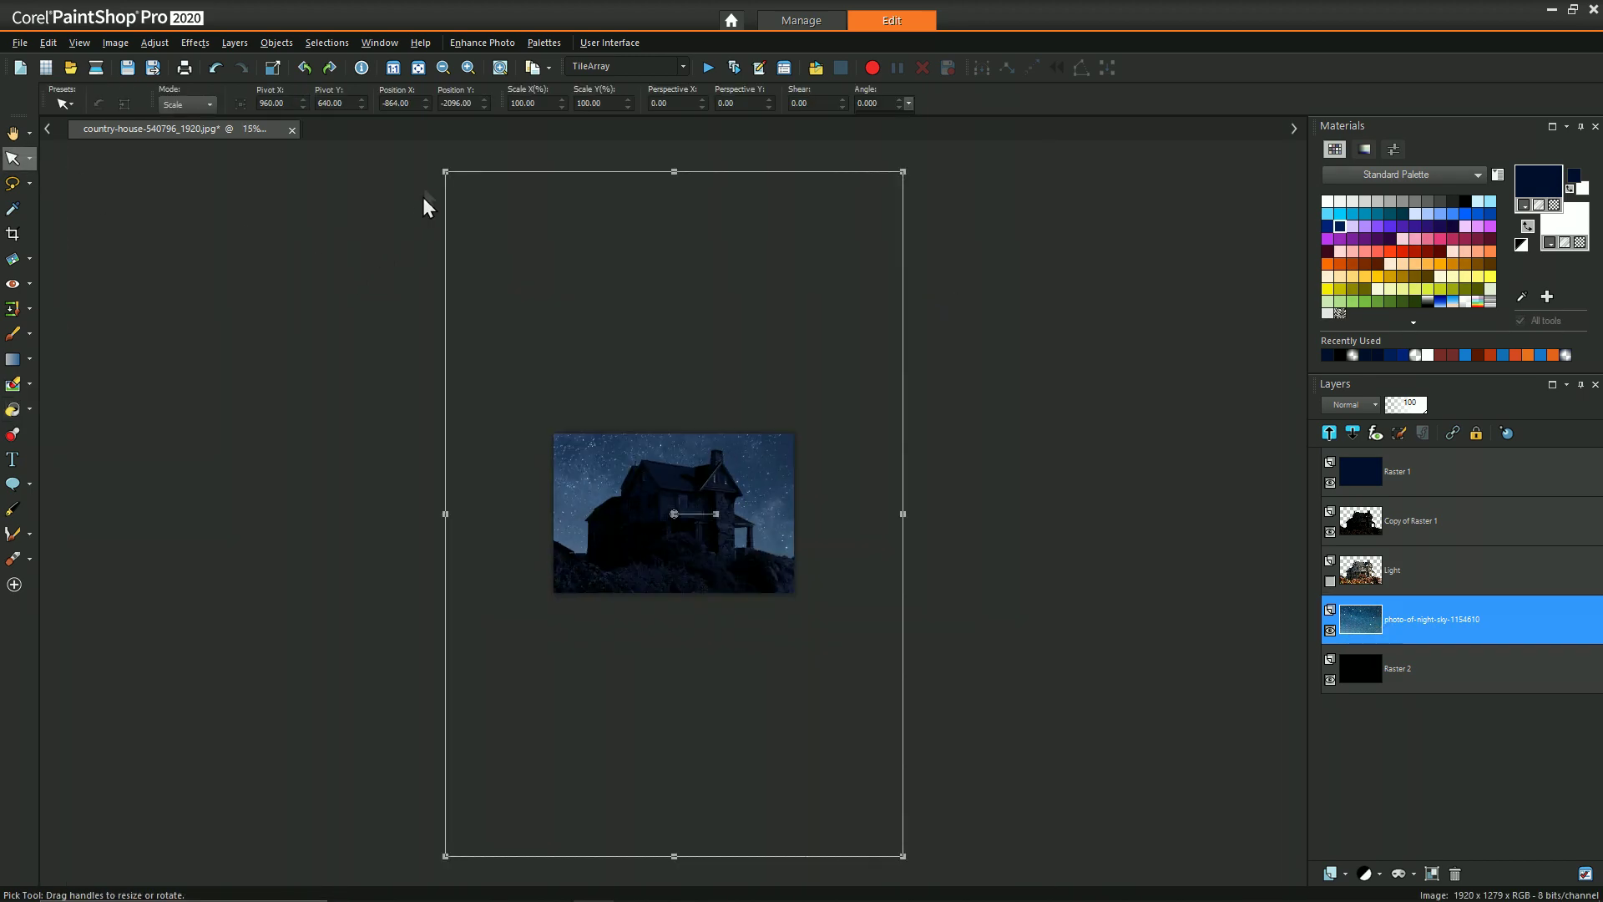
pyautogui.moveTo(440, 168); pyautogui.dragTo(535, 333)
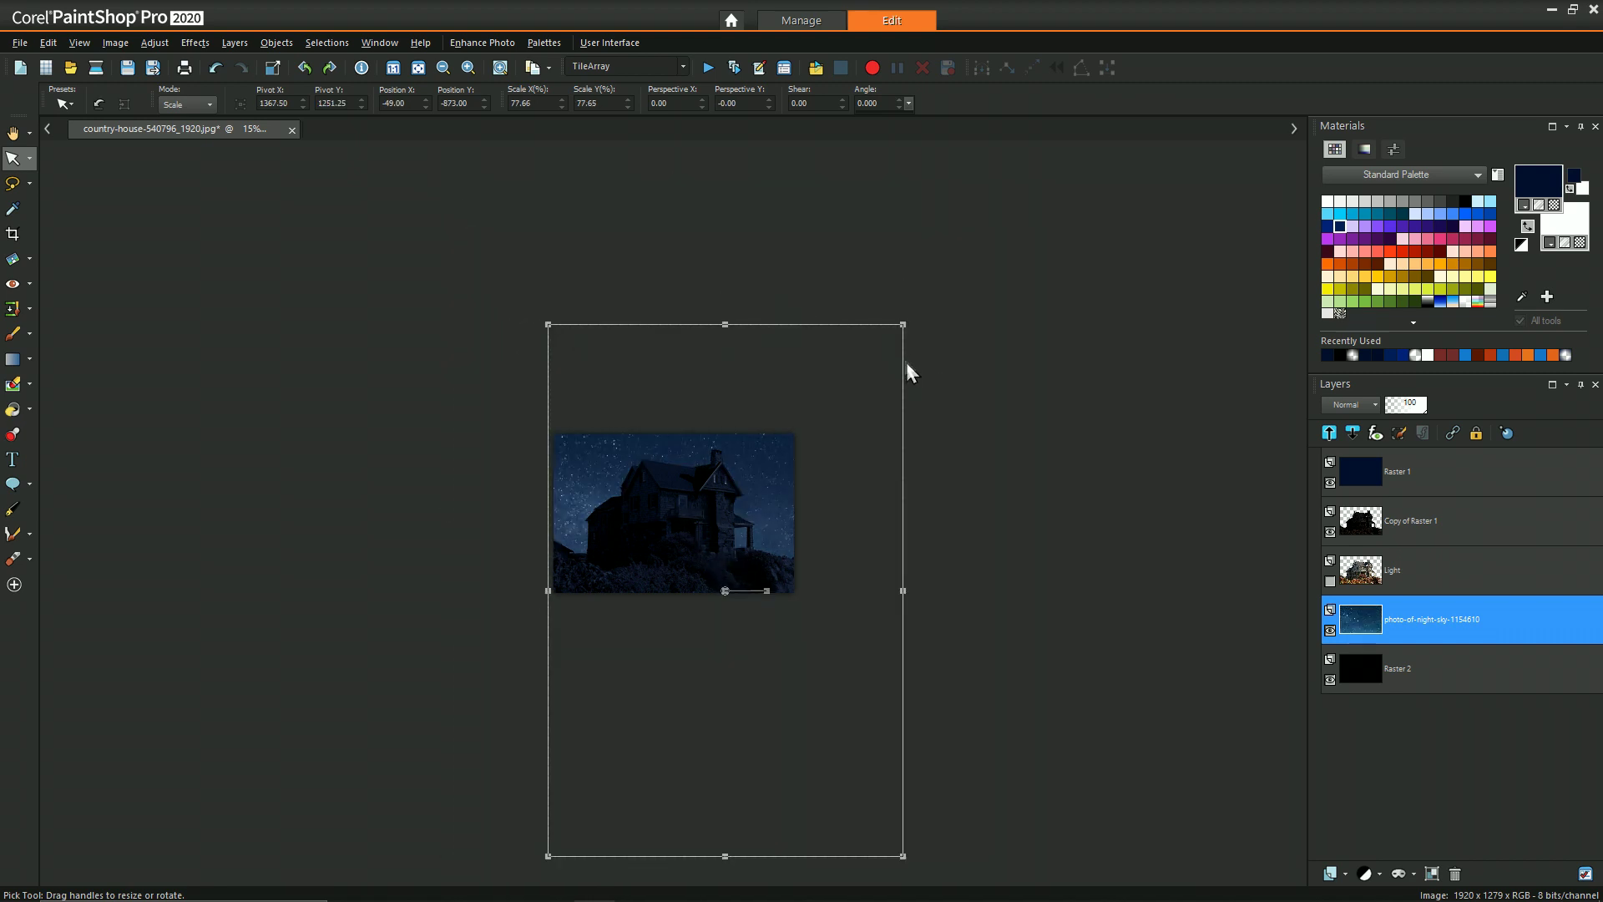
pyautogui.scroll(2, 757, 476)
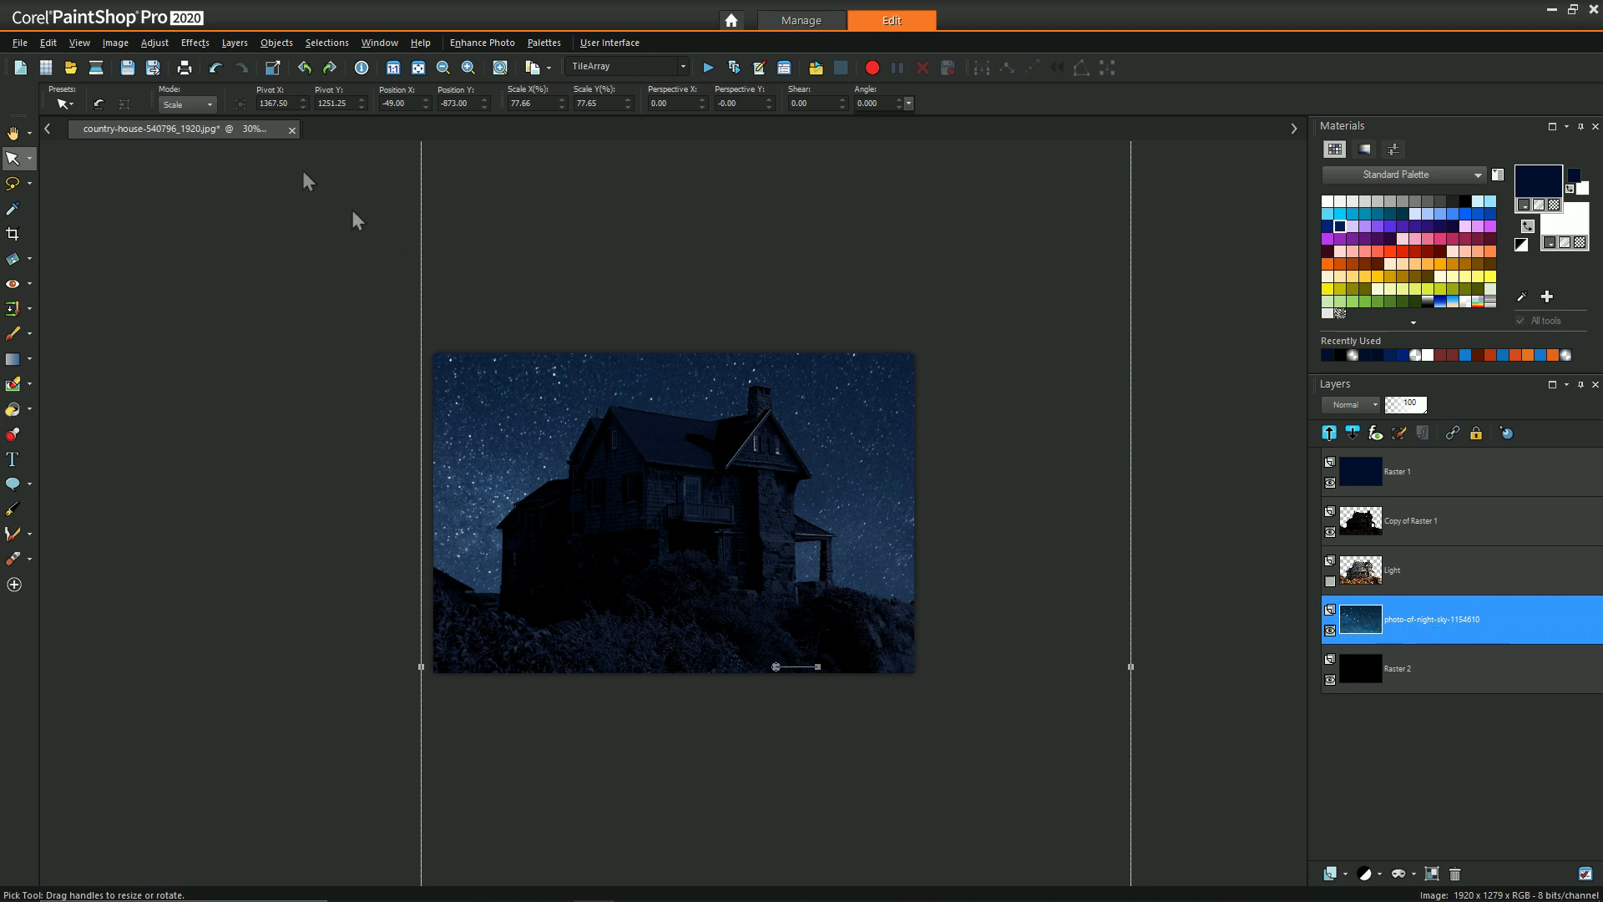
pyautogui.click(154, 42)
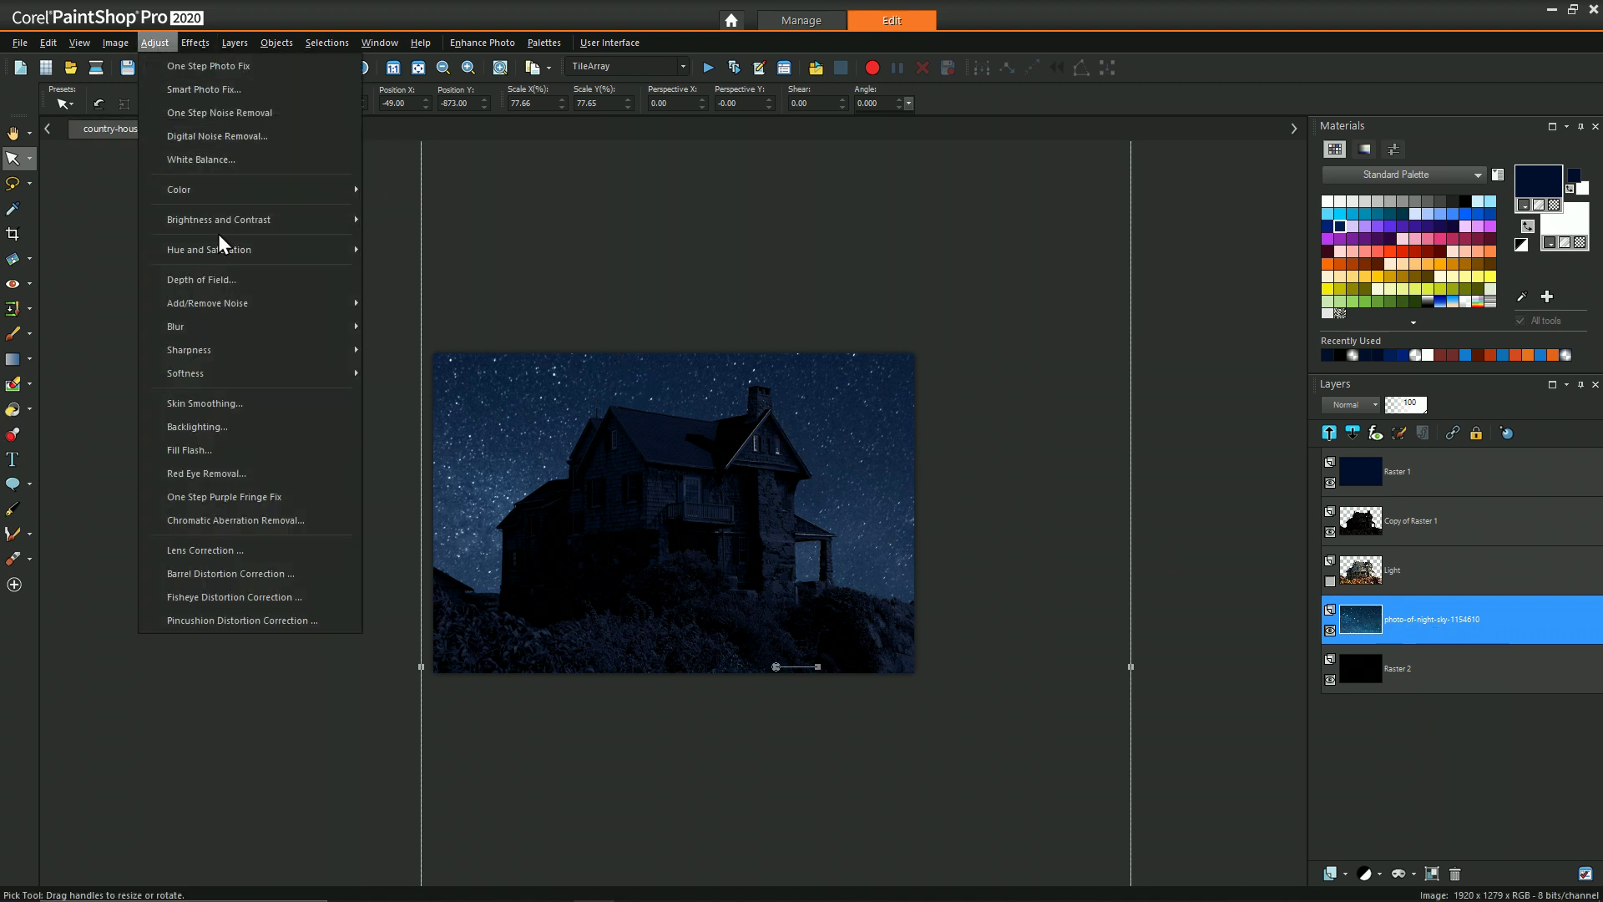
# Step: Apply a 0, 167, 255 Levels adjustment to the night-sky layer
pyautogui.moveTo(220, 228)
pyautogui.click(429, 406)
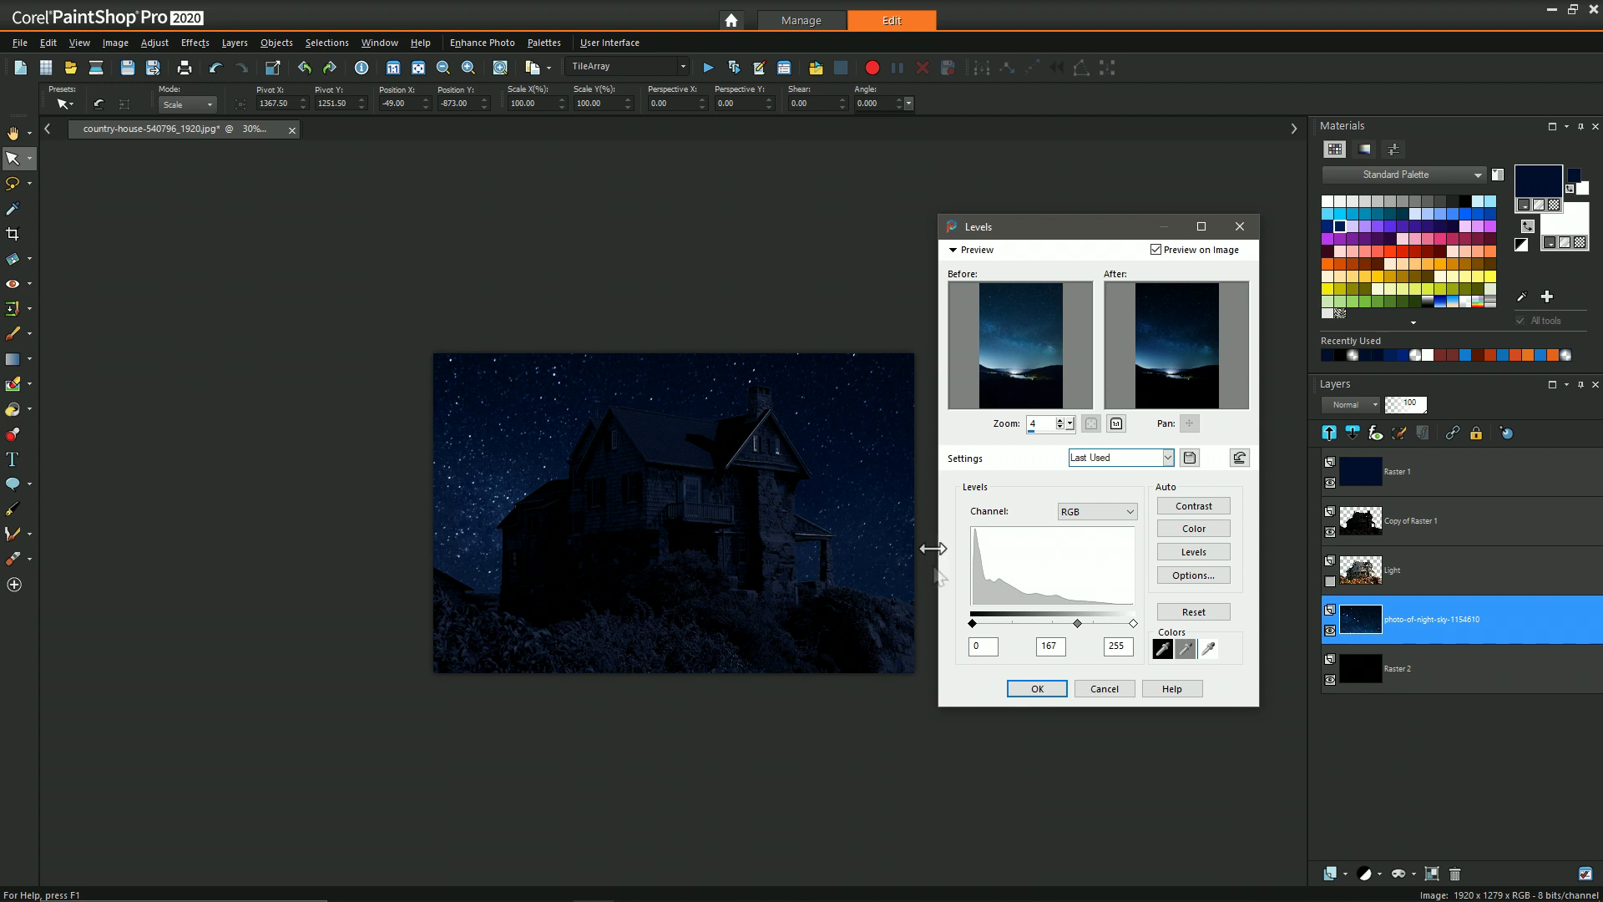
pyautogui.click(1039, 690)
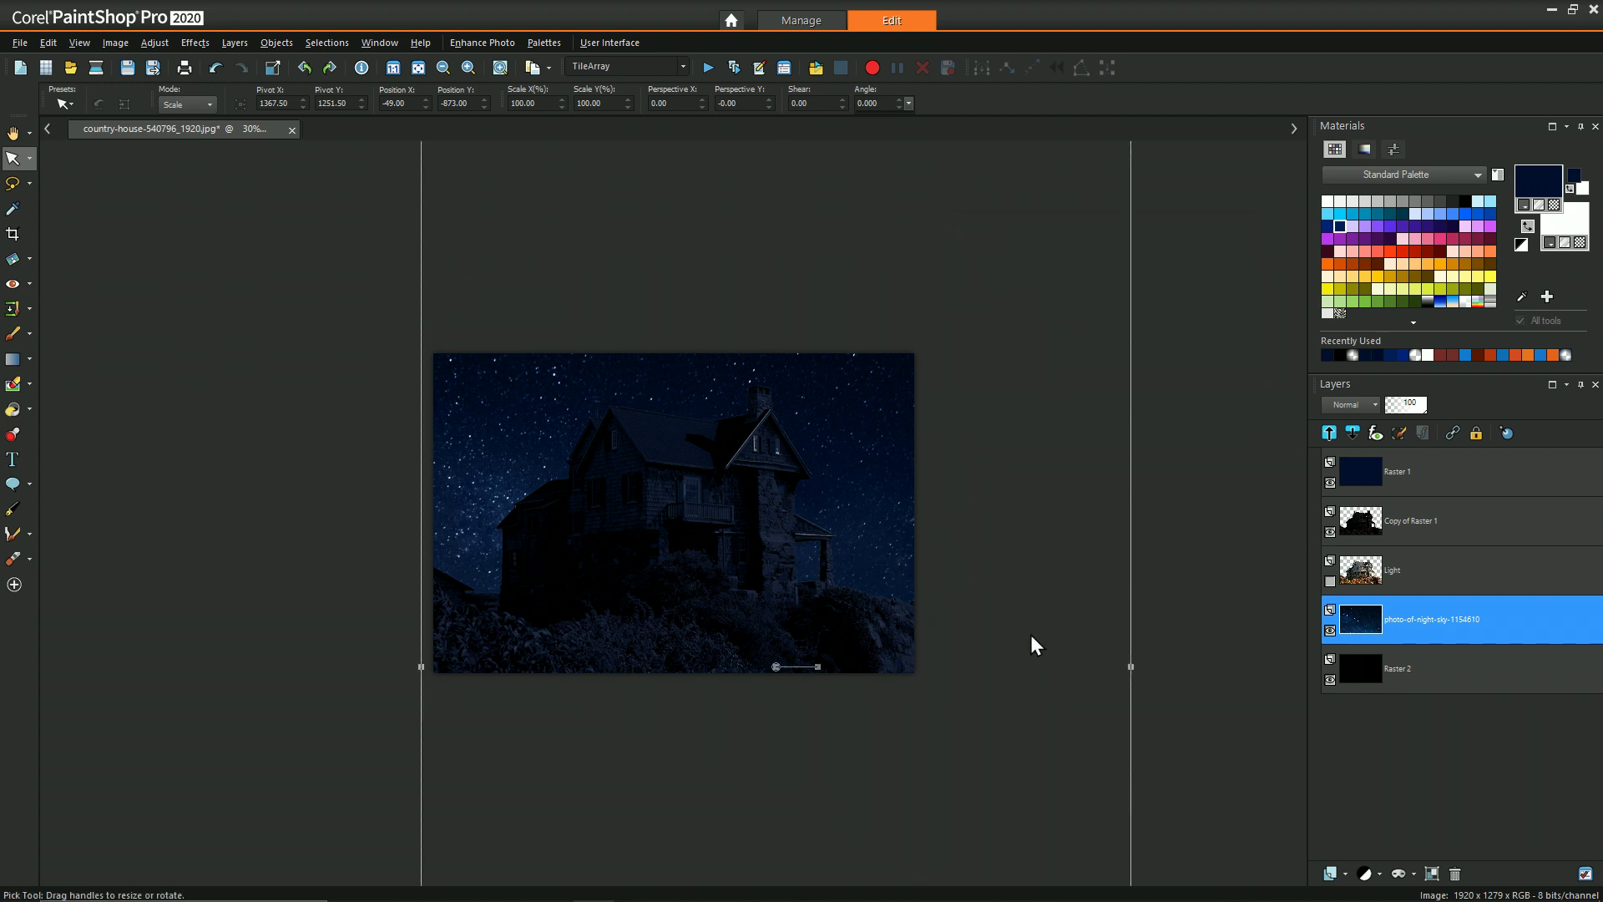
# Step: Add a new empty raster layer, Raster 3, at the top of the stack
pyautogui.click(1382, 467)
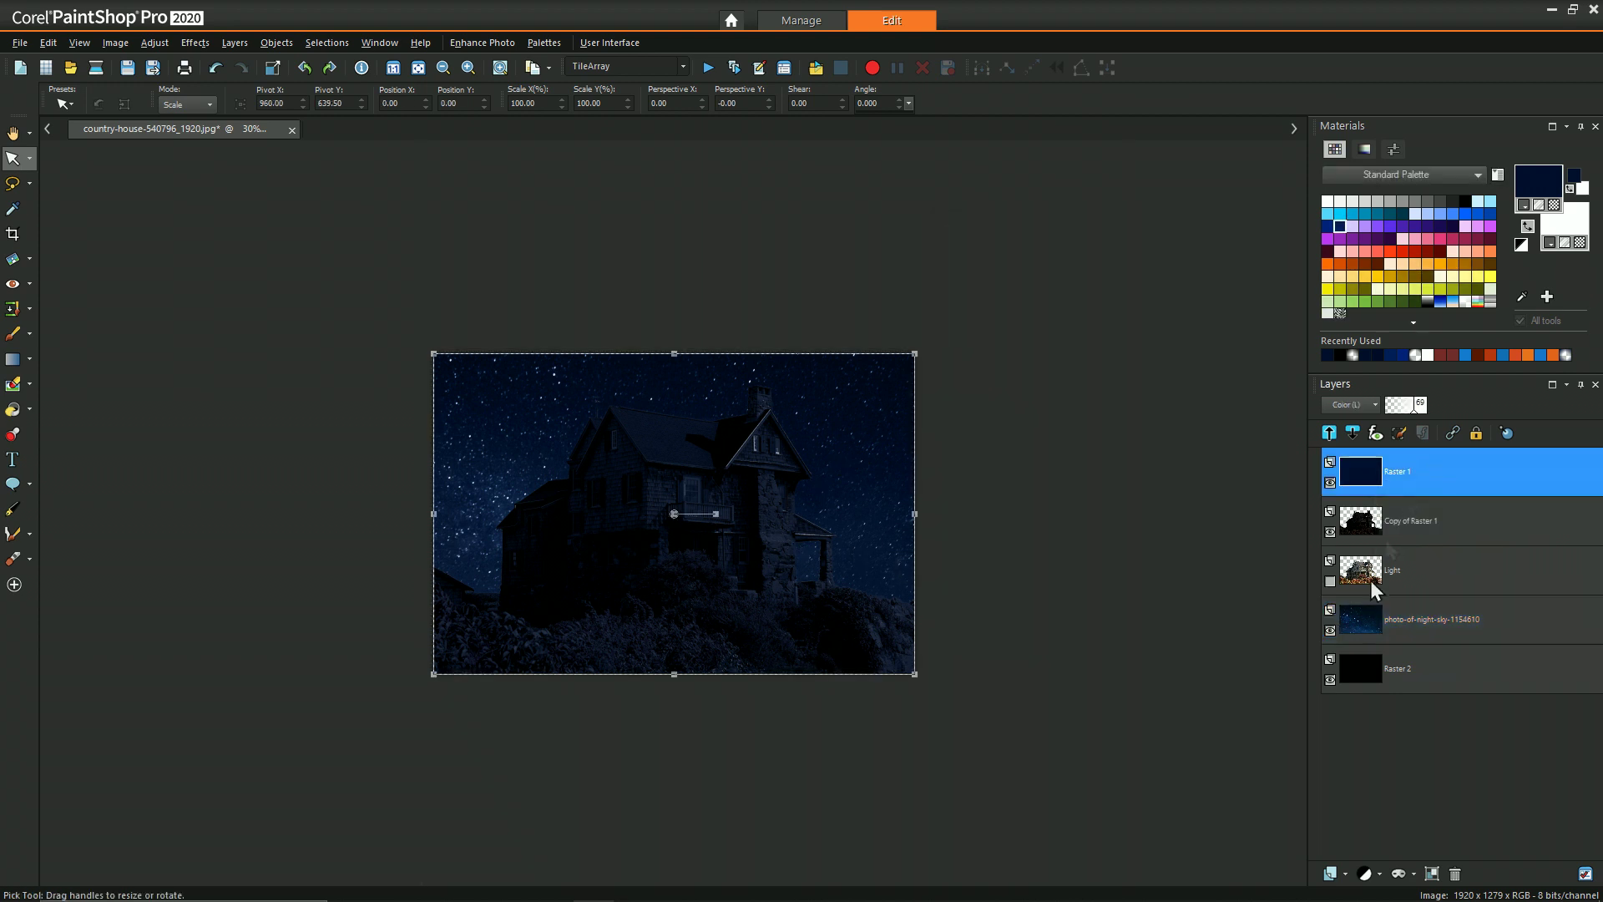
pyautogui.click(1334, 873)
pyautogui.click(1420, 730)
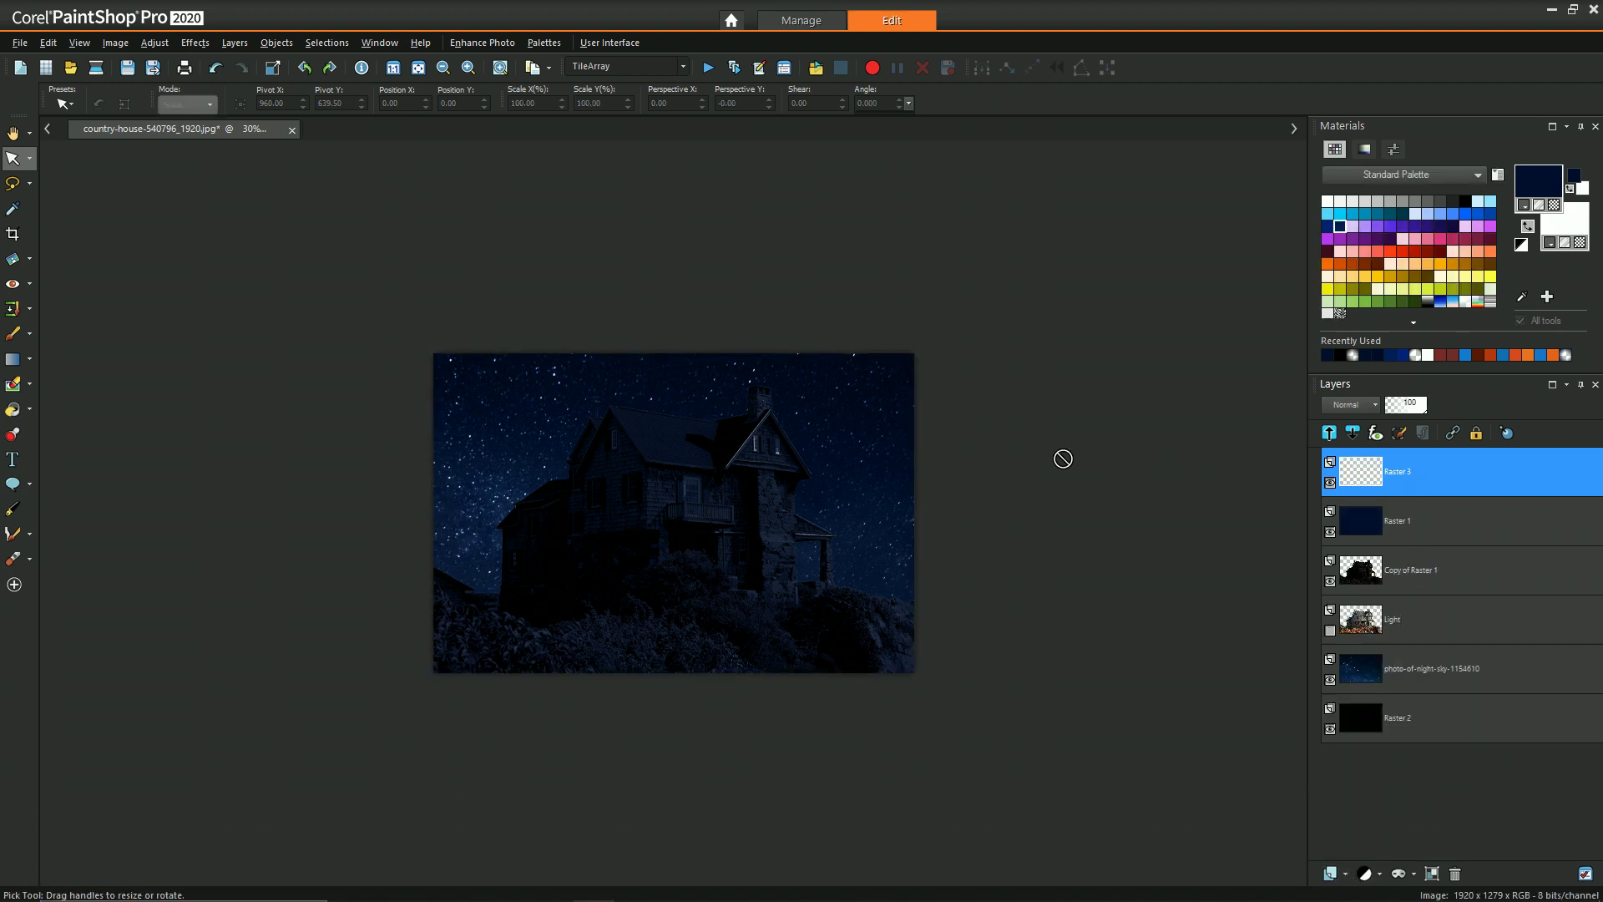
# Step: Fill Raster 3 with the Vignette gradient and set its blend mode to Soft Light
pyautogui.press('f')
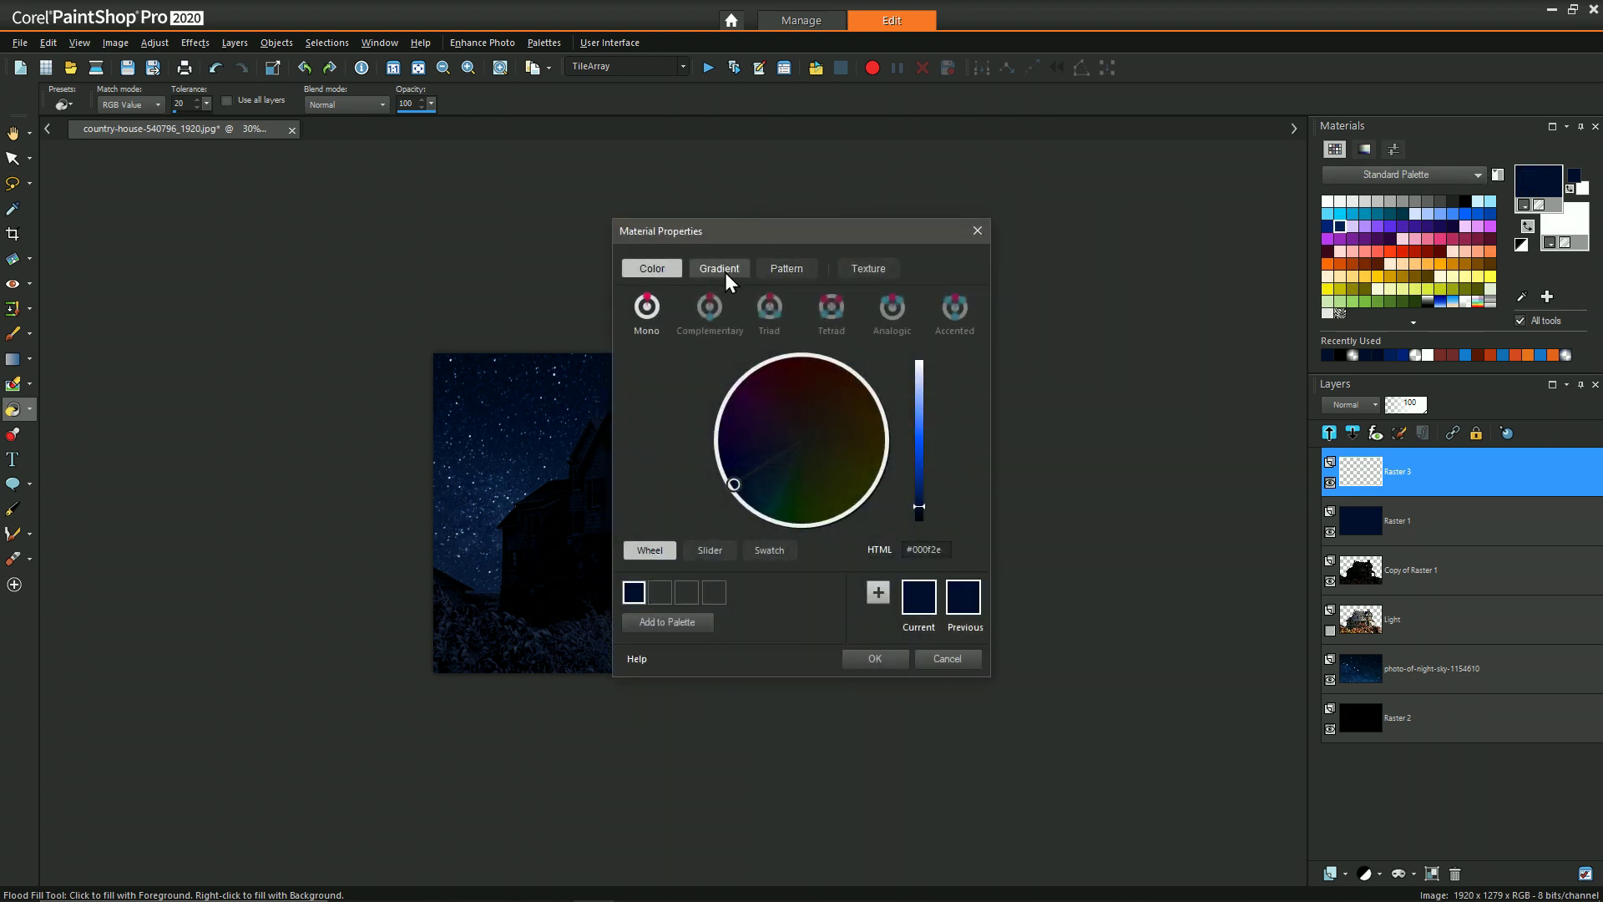
pyautogui.click(719, 268)
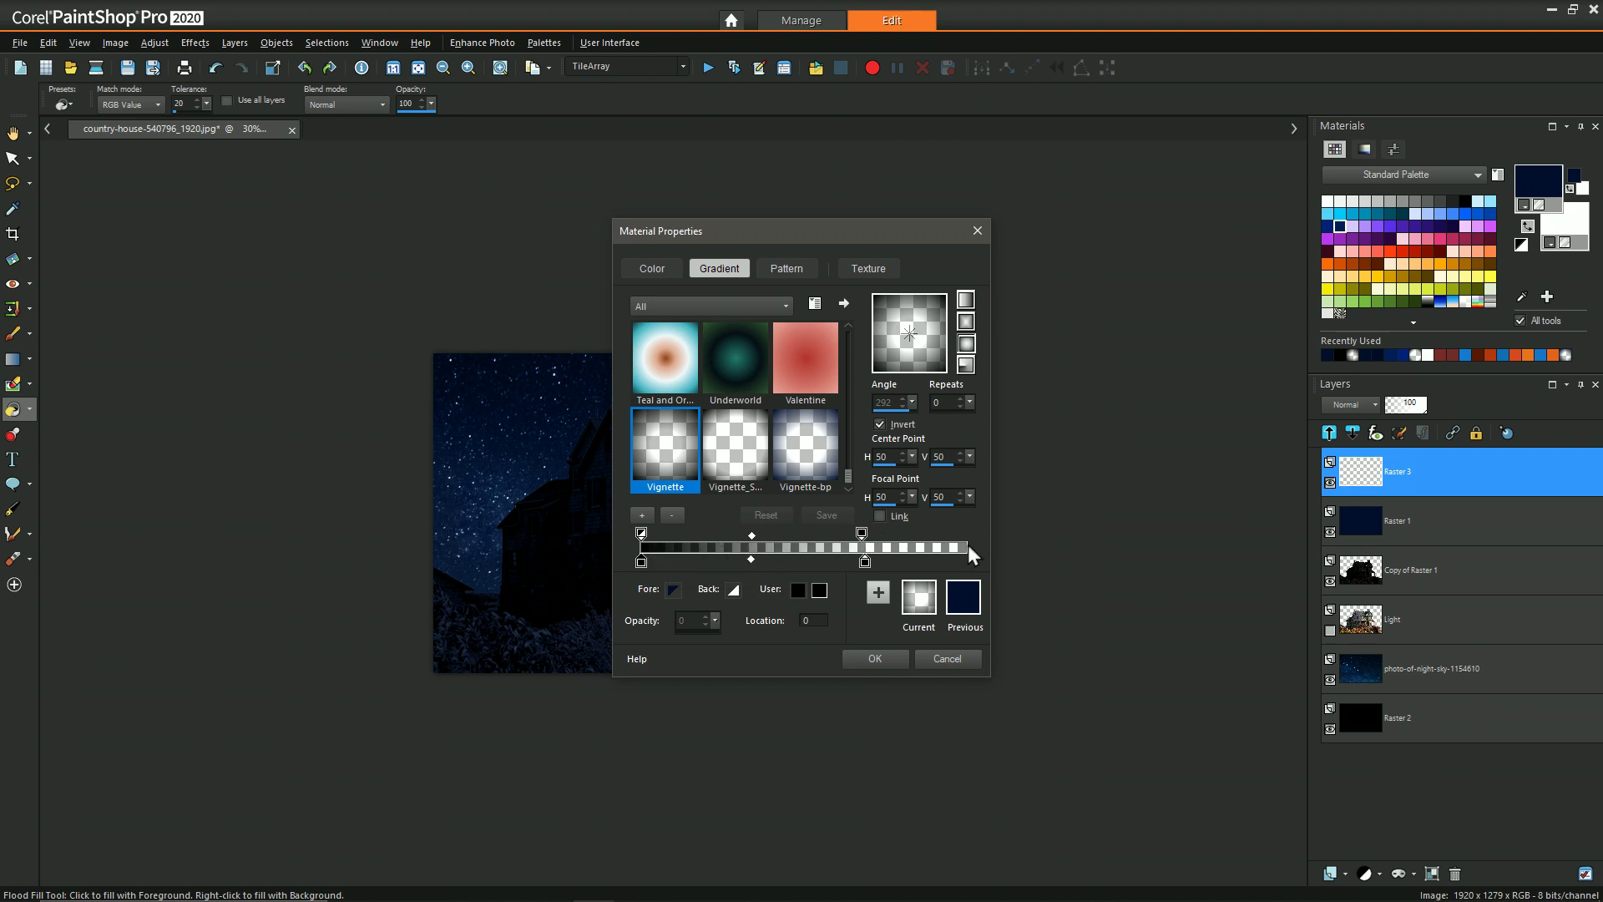
pyautogui.click(879, 659)
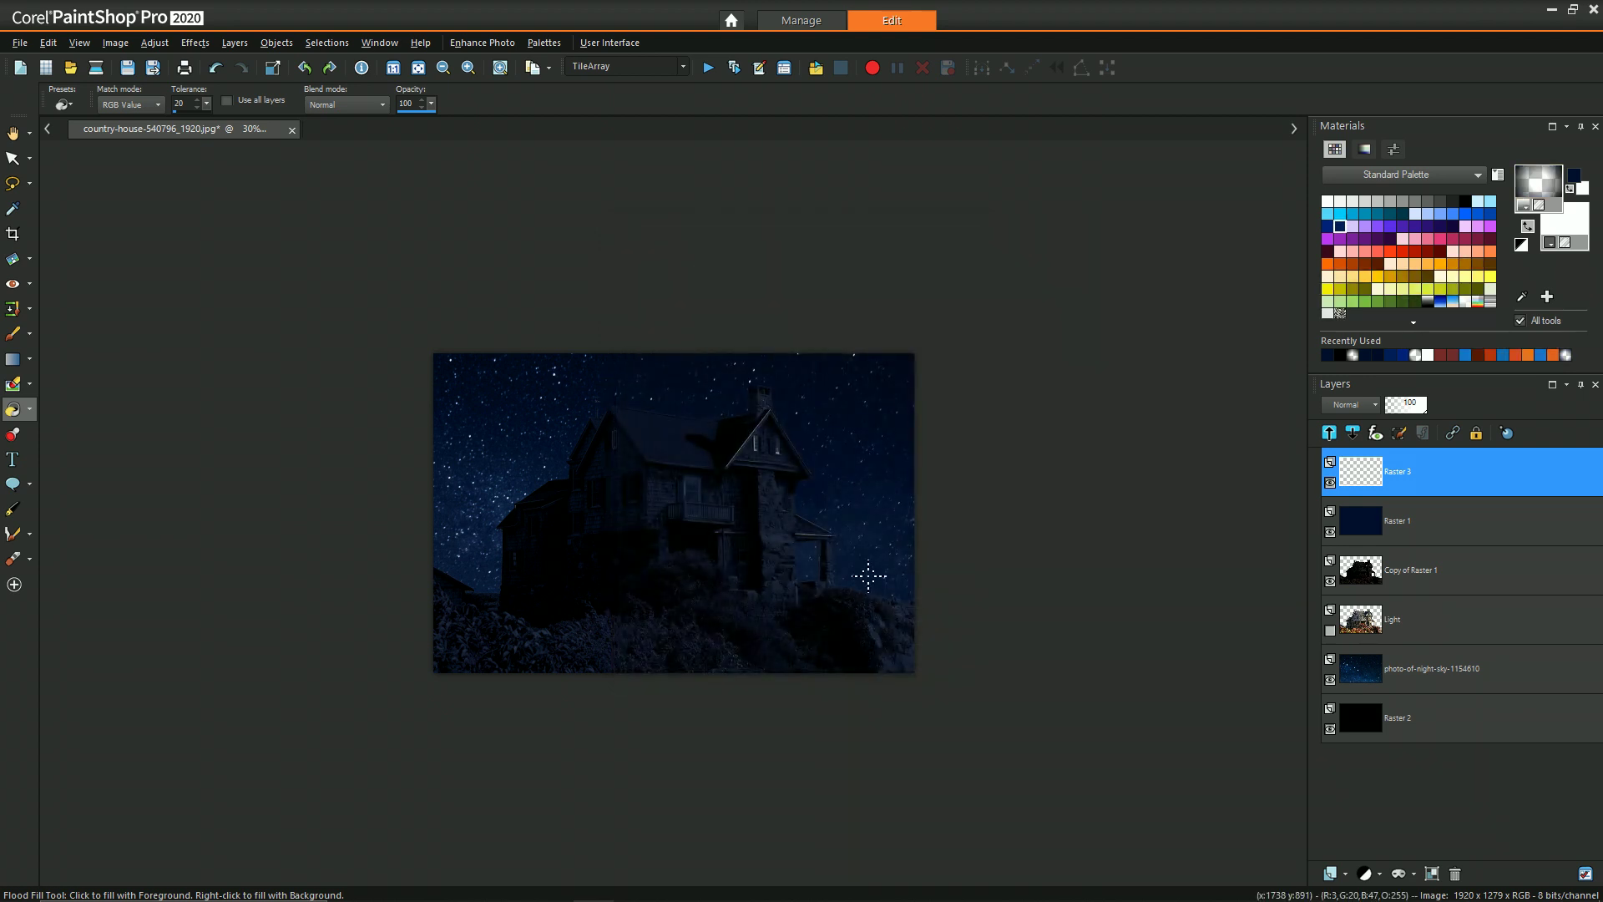
pyautogui.click(704, 539)
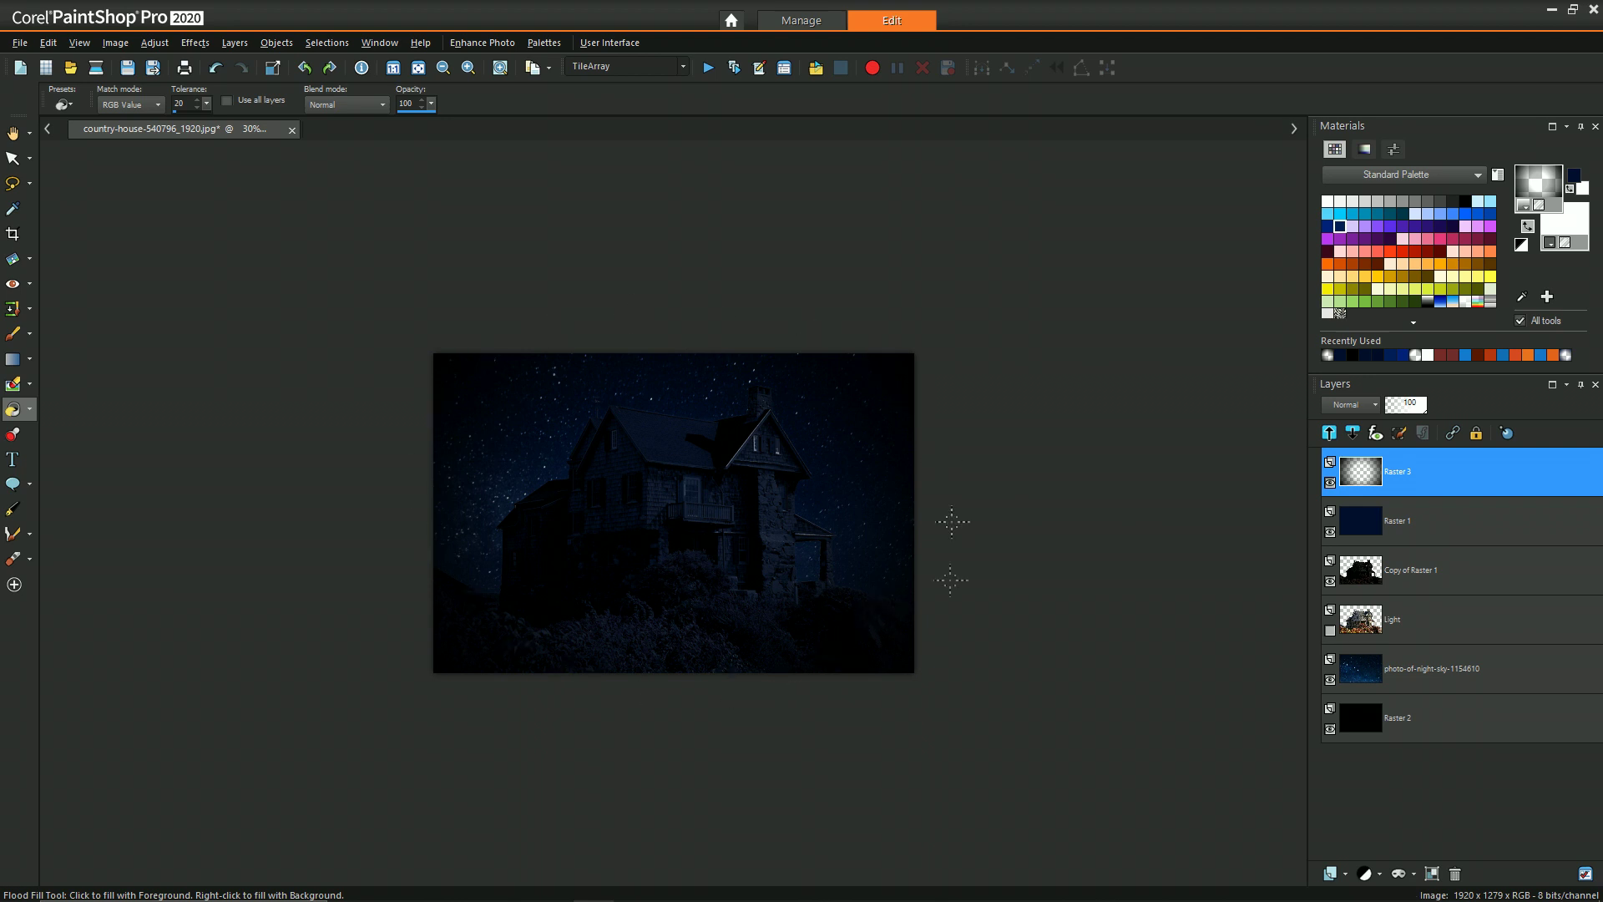
pyautogui.click(1374, 407)
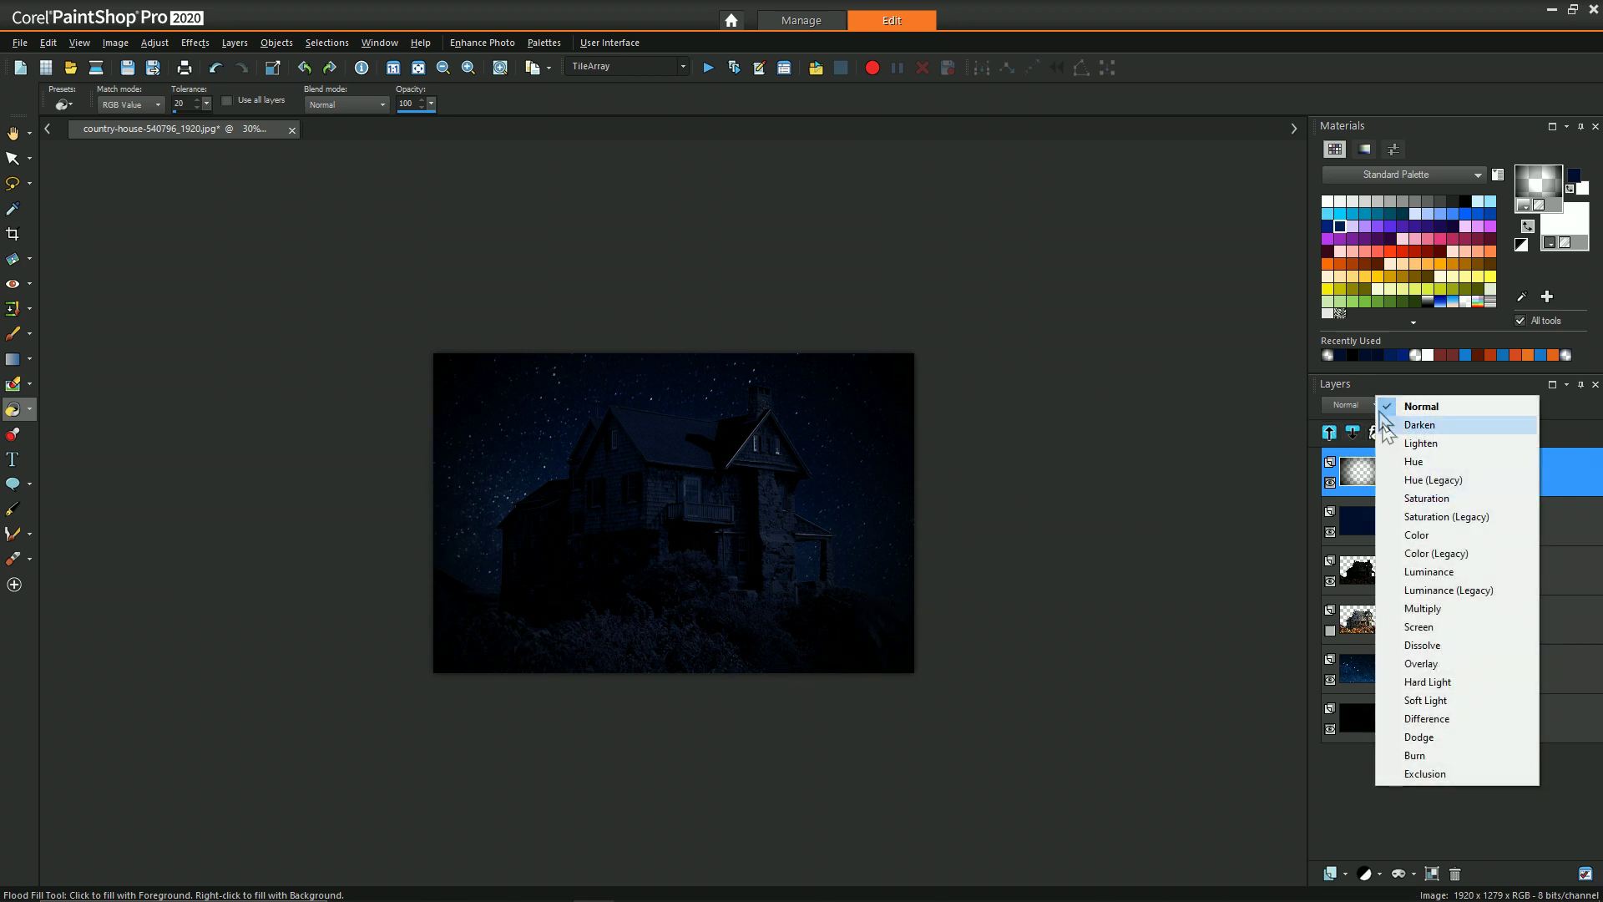
pyautogui.click(1441, 706)
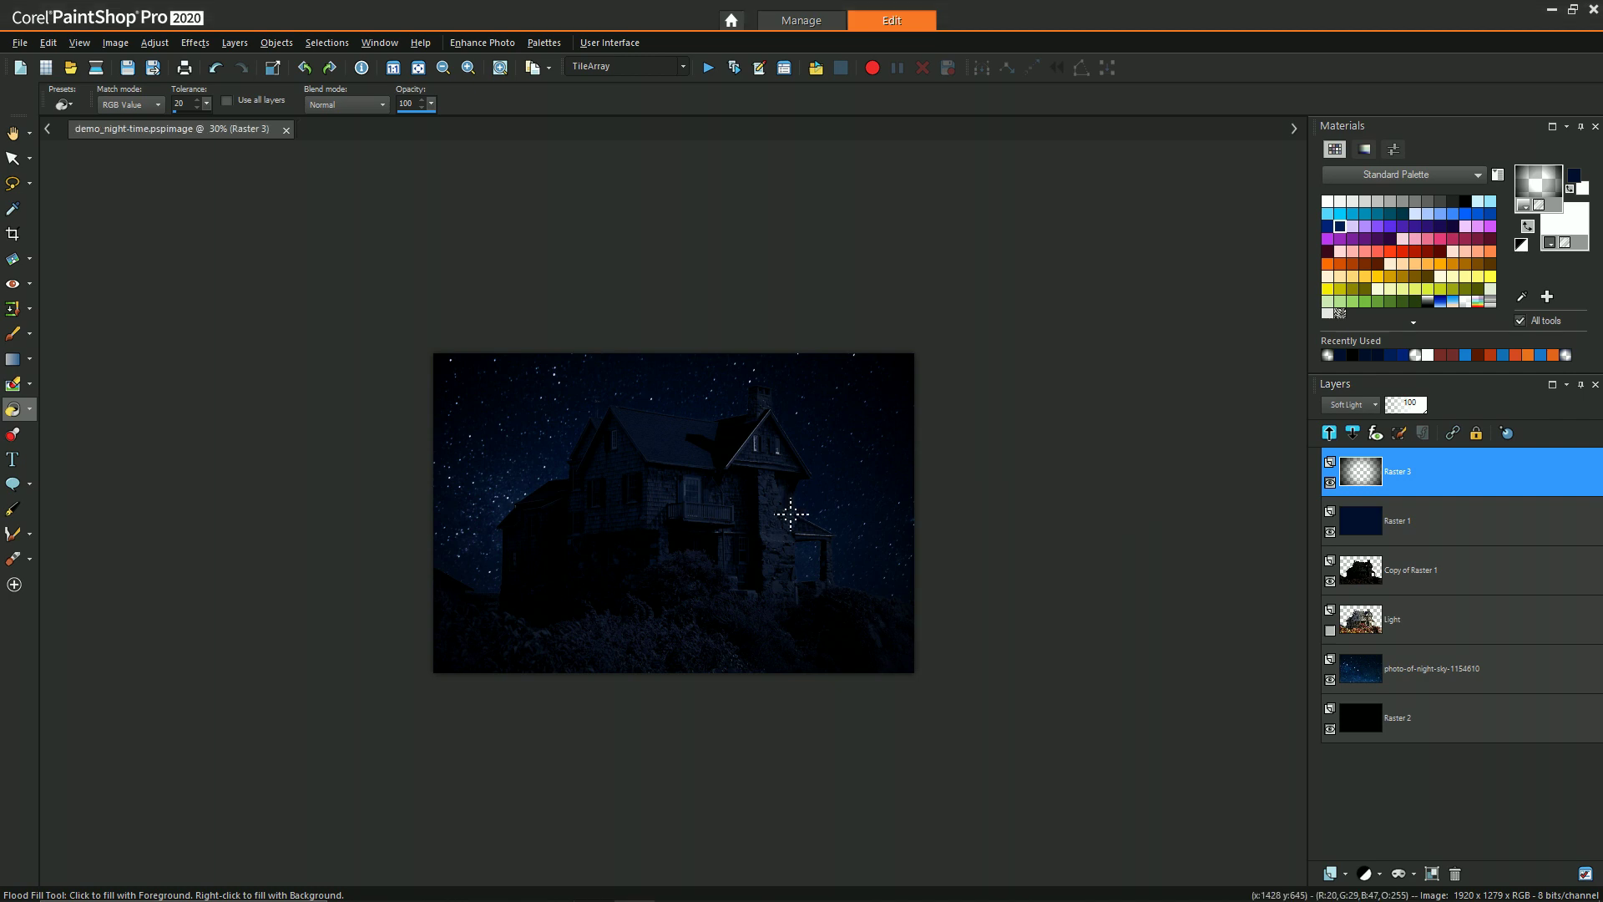
# Step: Zoom in on the house to inspect the night scene
pyautogui.scroll(2, 794, 565)
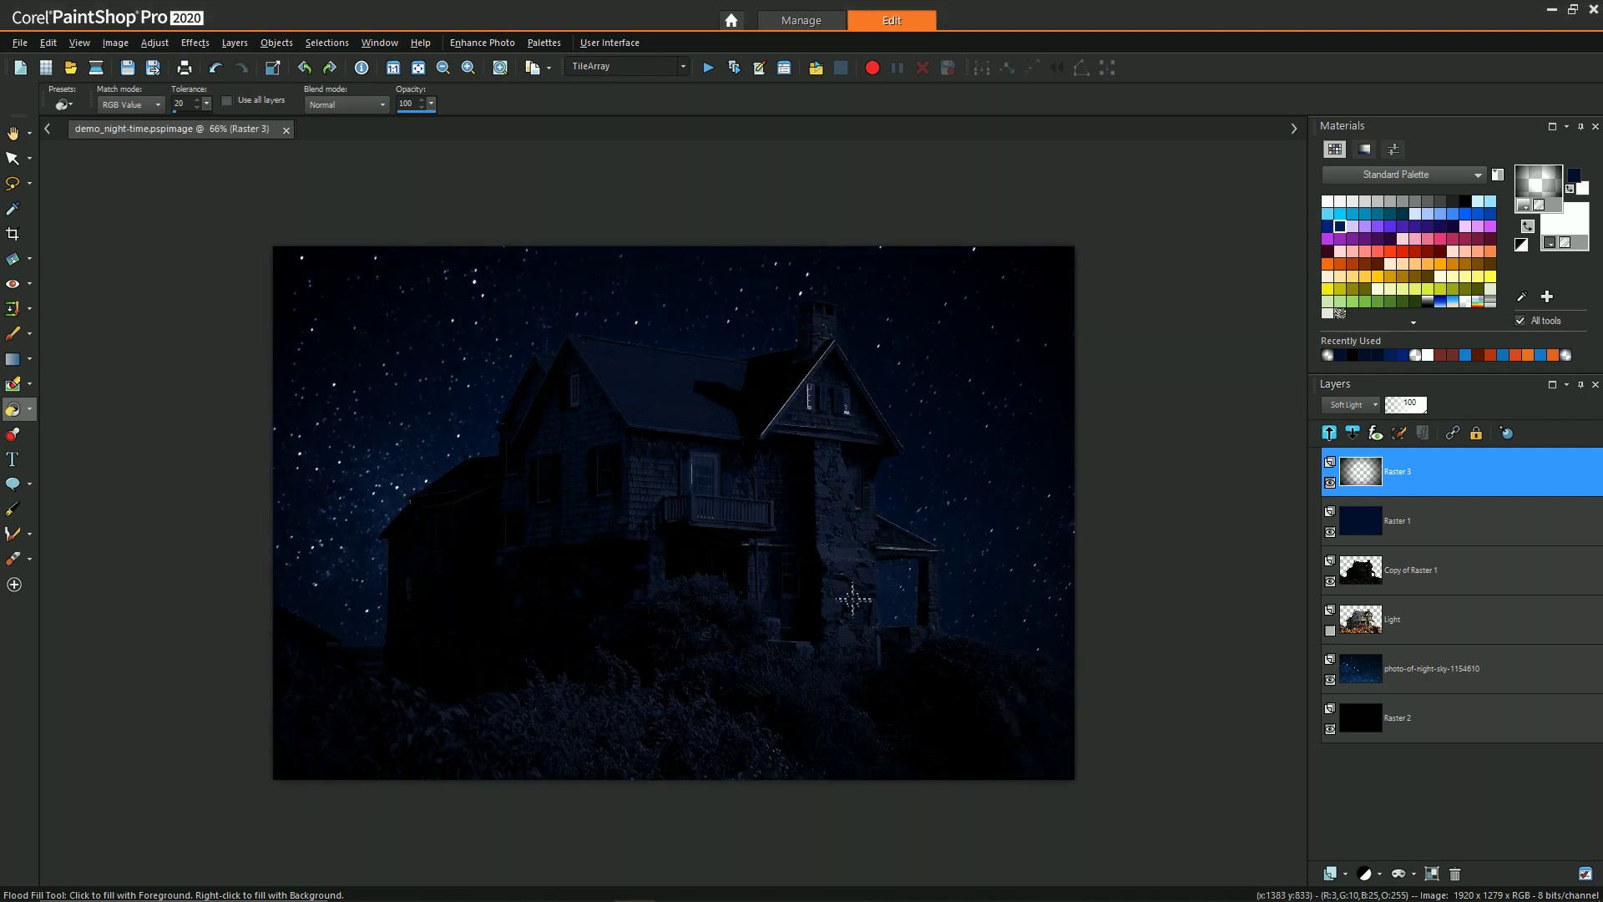
pyautogui.scroll(1, 819, 558)
pyautogui.scroll(4, 905, 626)
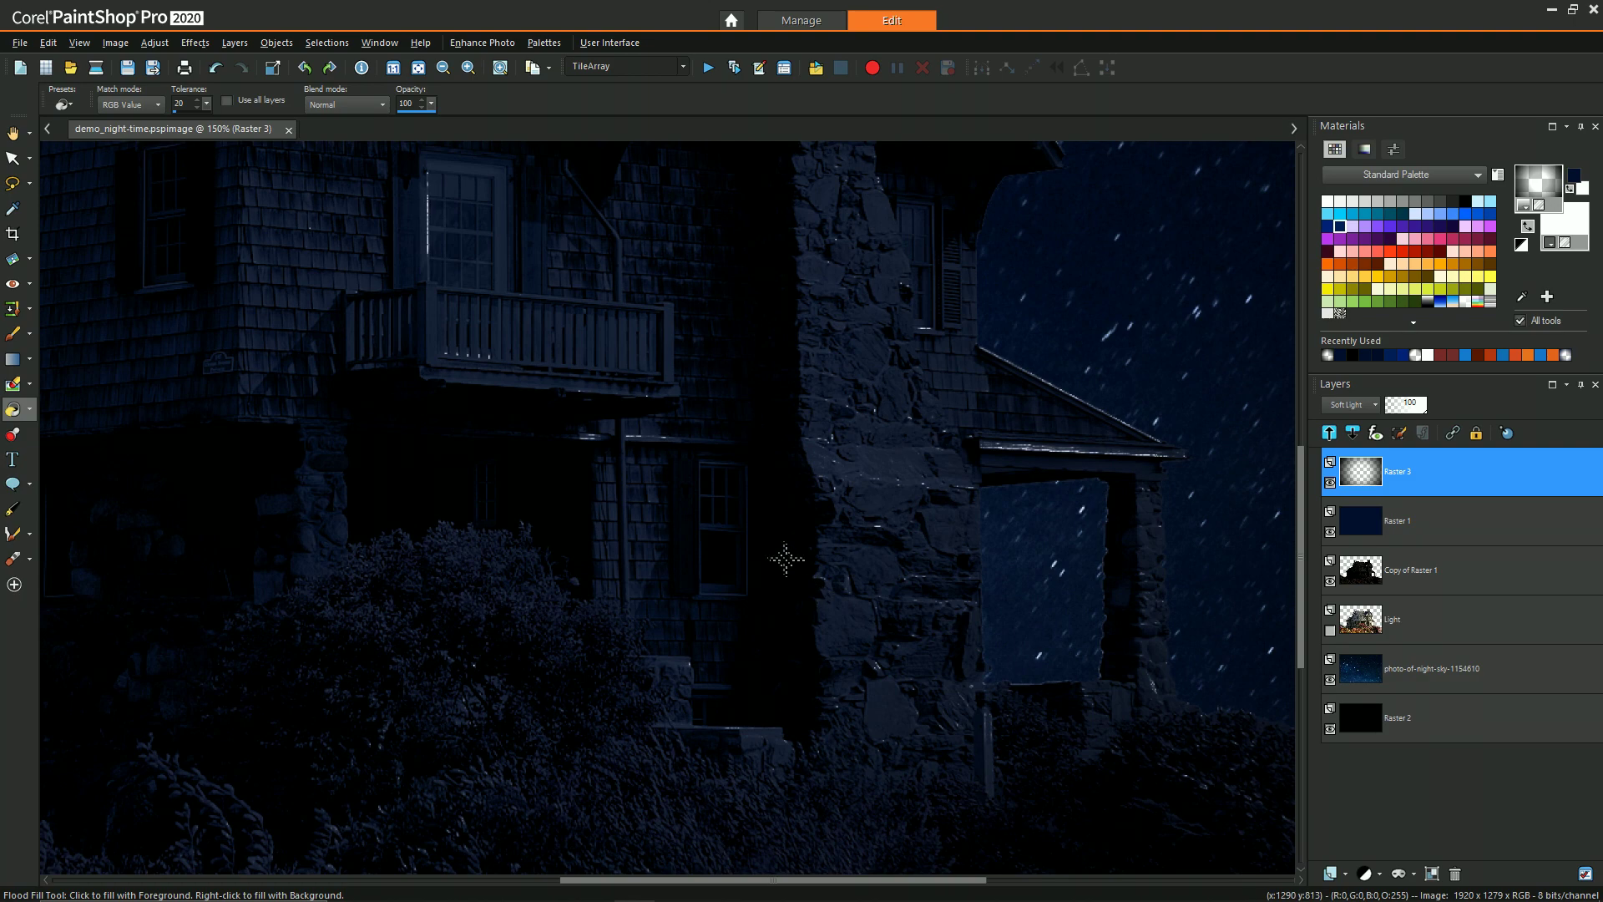
pyautogui.scroll(1, 712, 519)
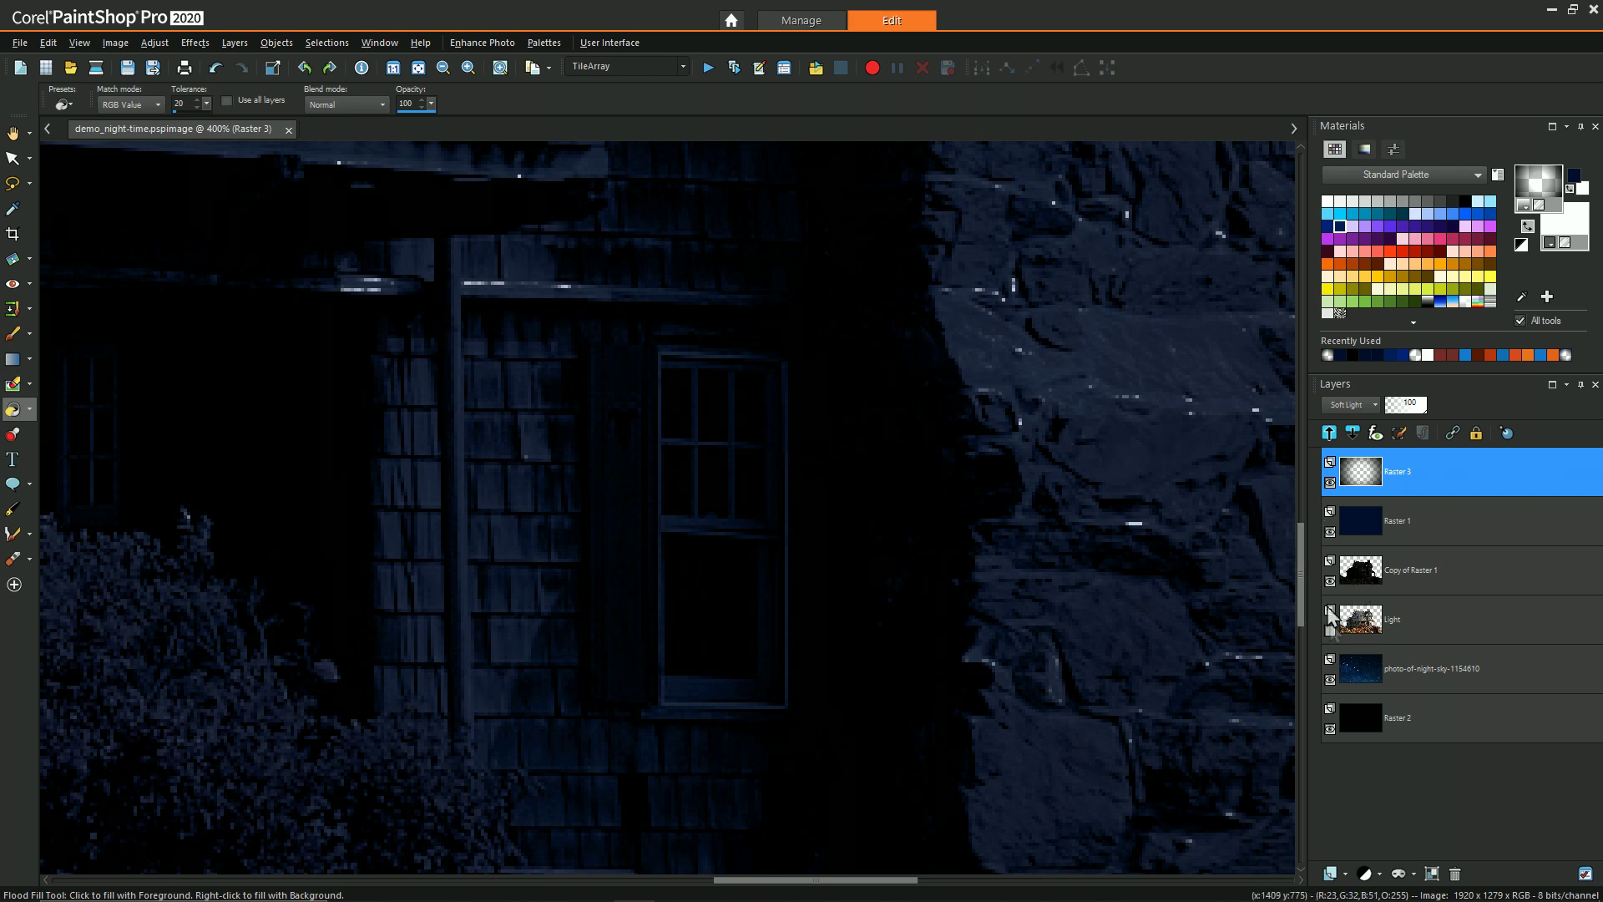
pyautogui.click(1330, 581)
pyautogui.click(1330, 630)
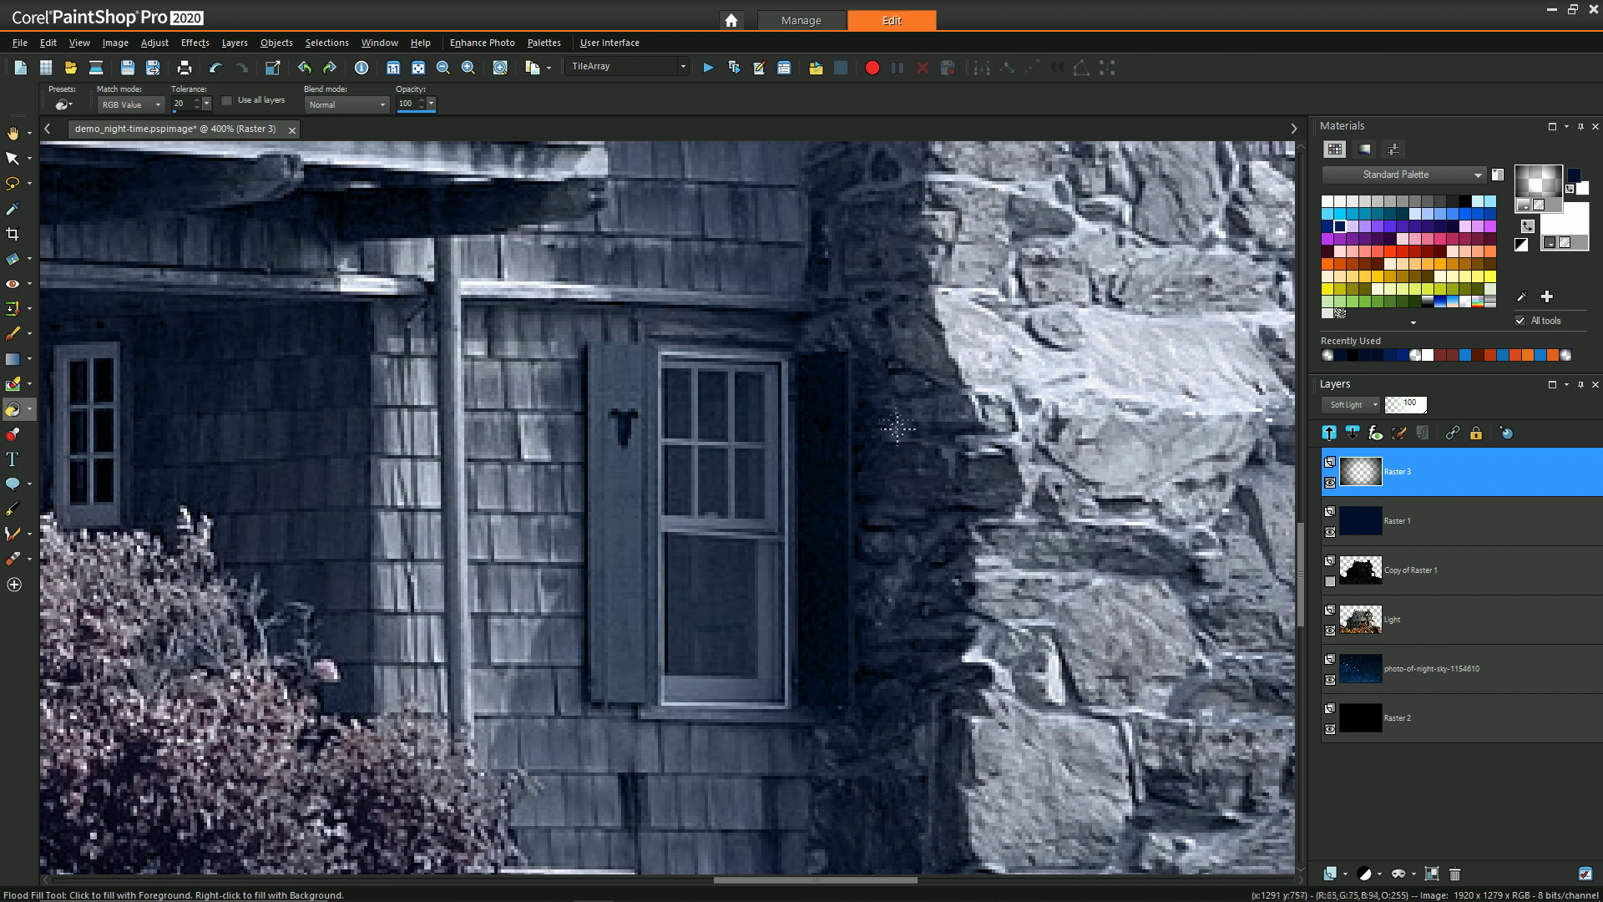
pyautogui.click(1326, 581)
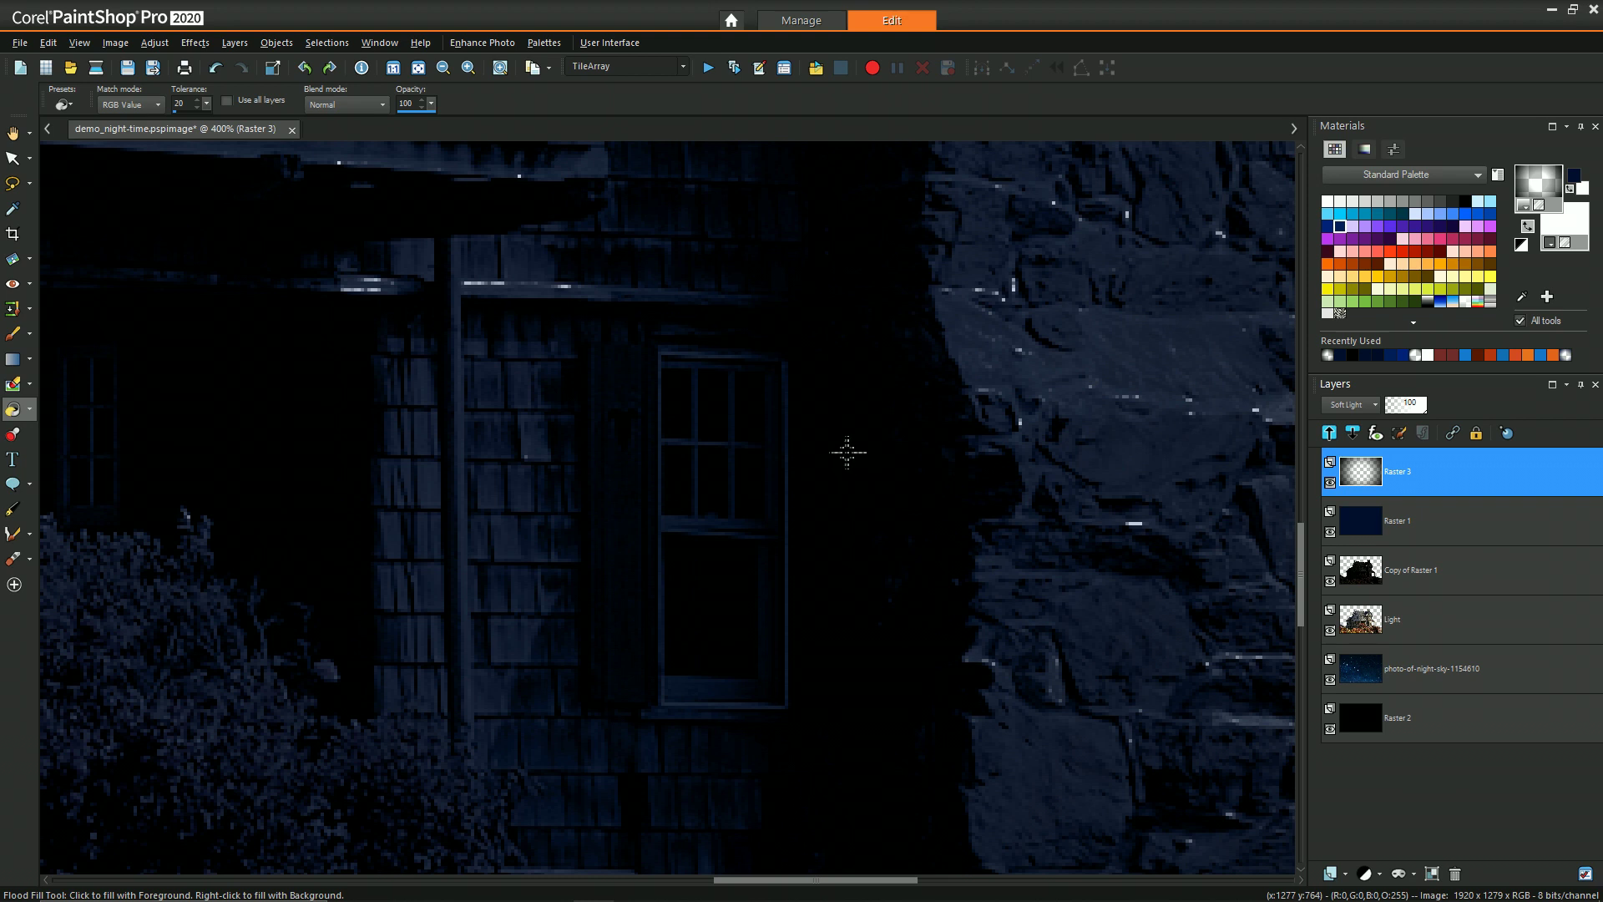
pyautogui.scroll(2, 758, 530)
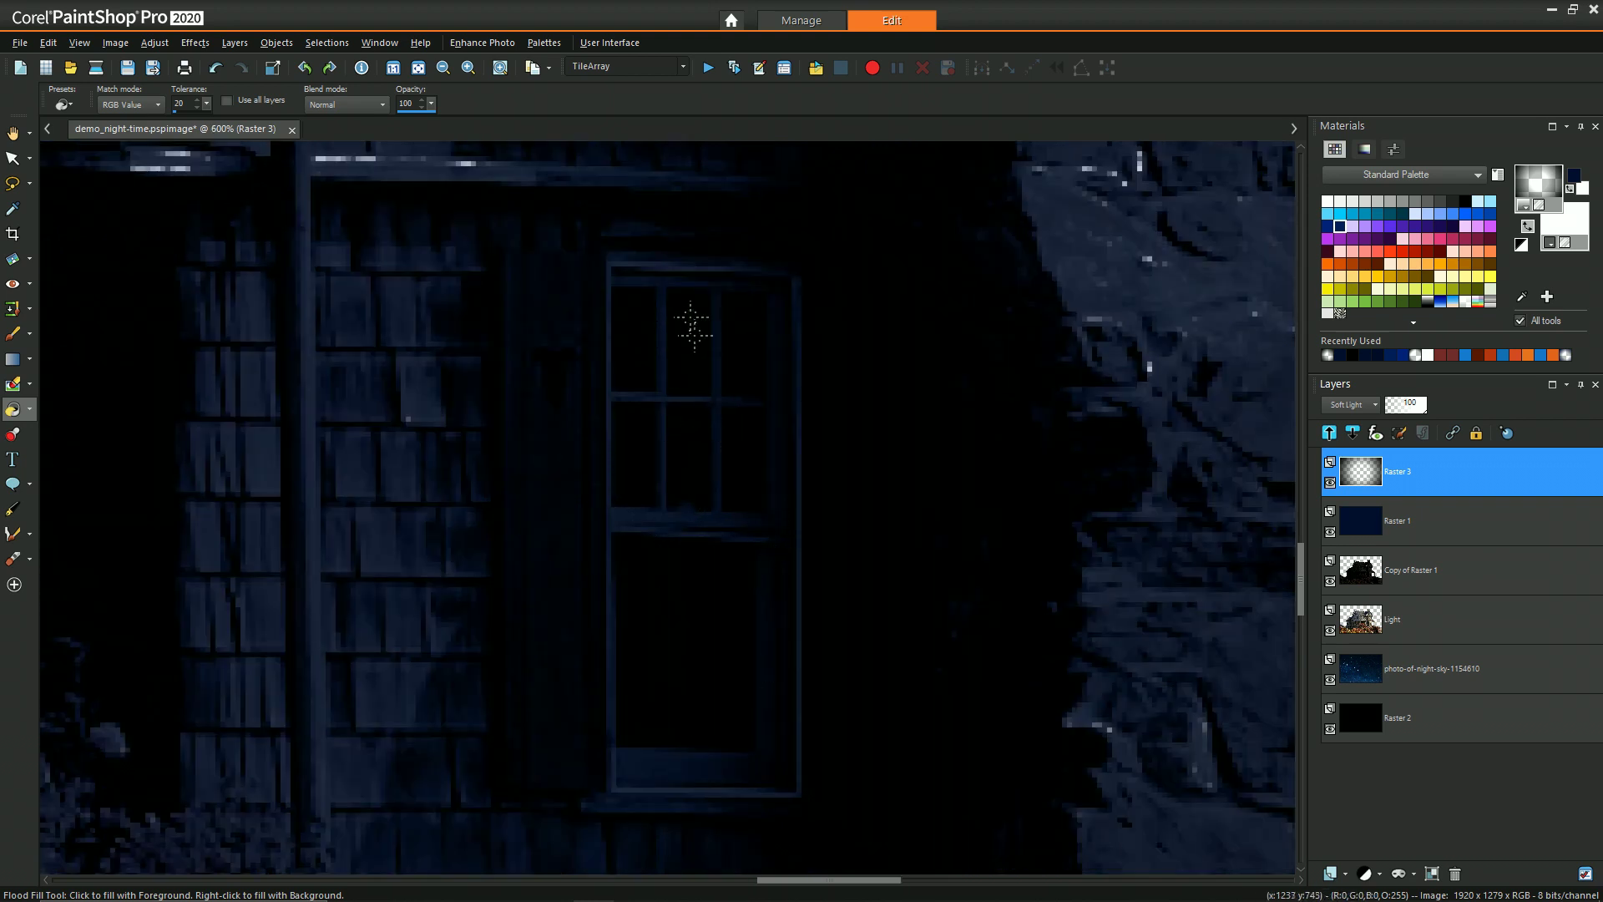
pyautogui.click(1399, 574)
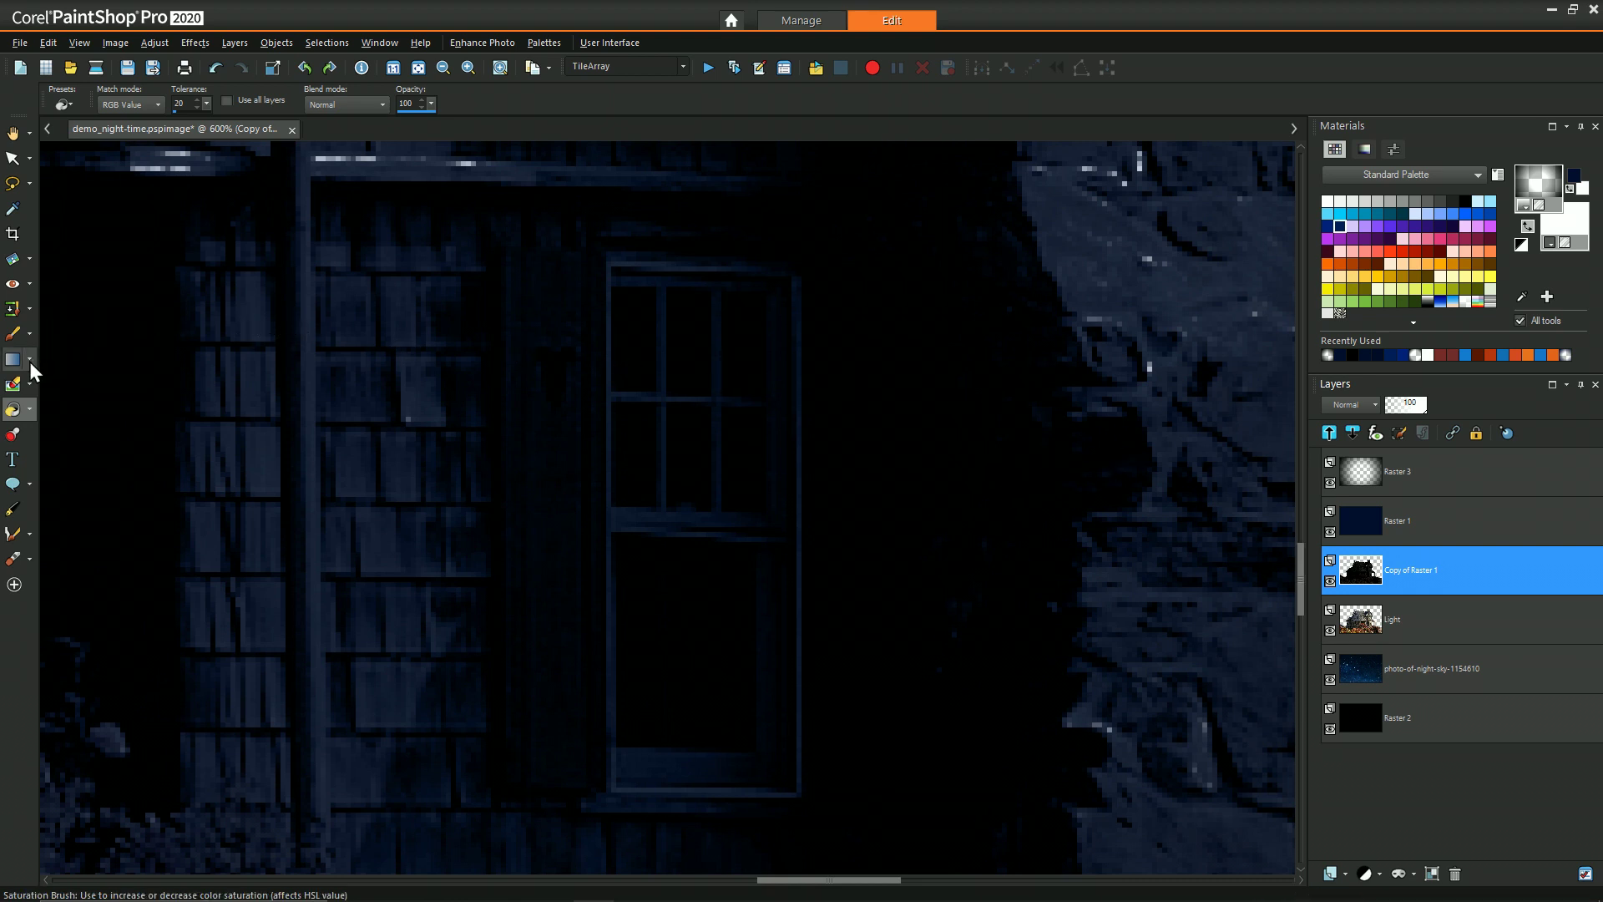
pyautogui.click(29, 484)
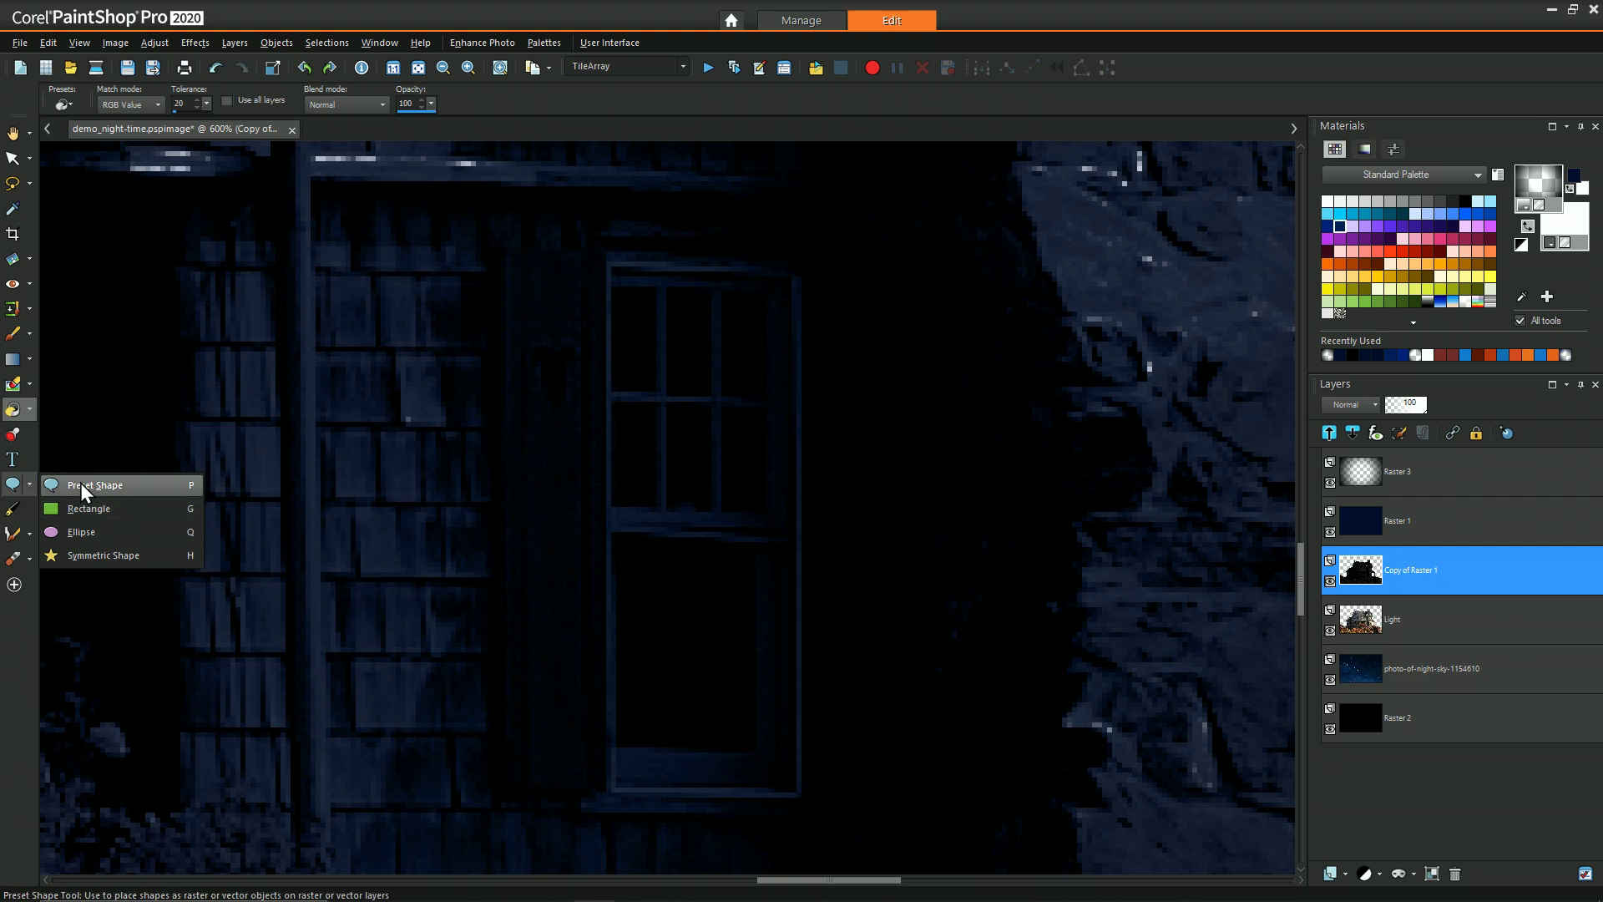
# Step: Set up the Rectangle tool with a transparent outline and pale yellow #f9f469 fill
pyautogui.click(90, 509)
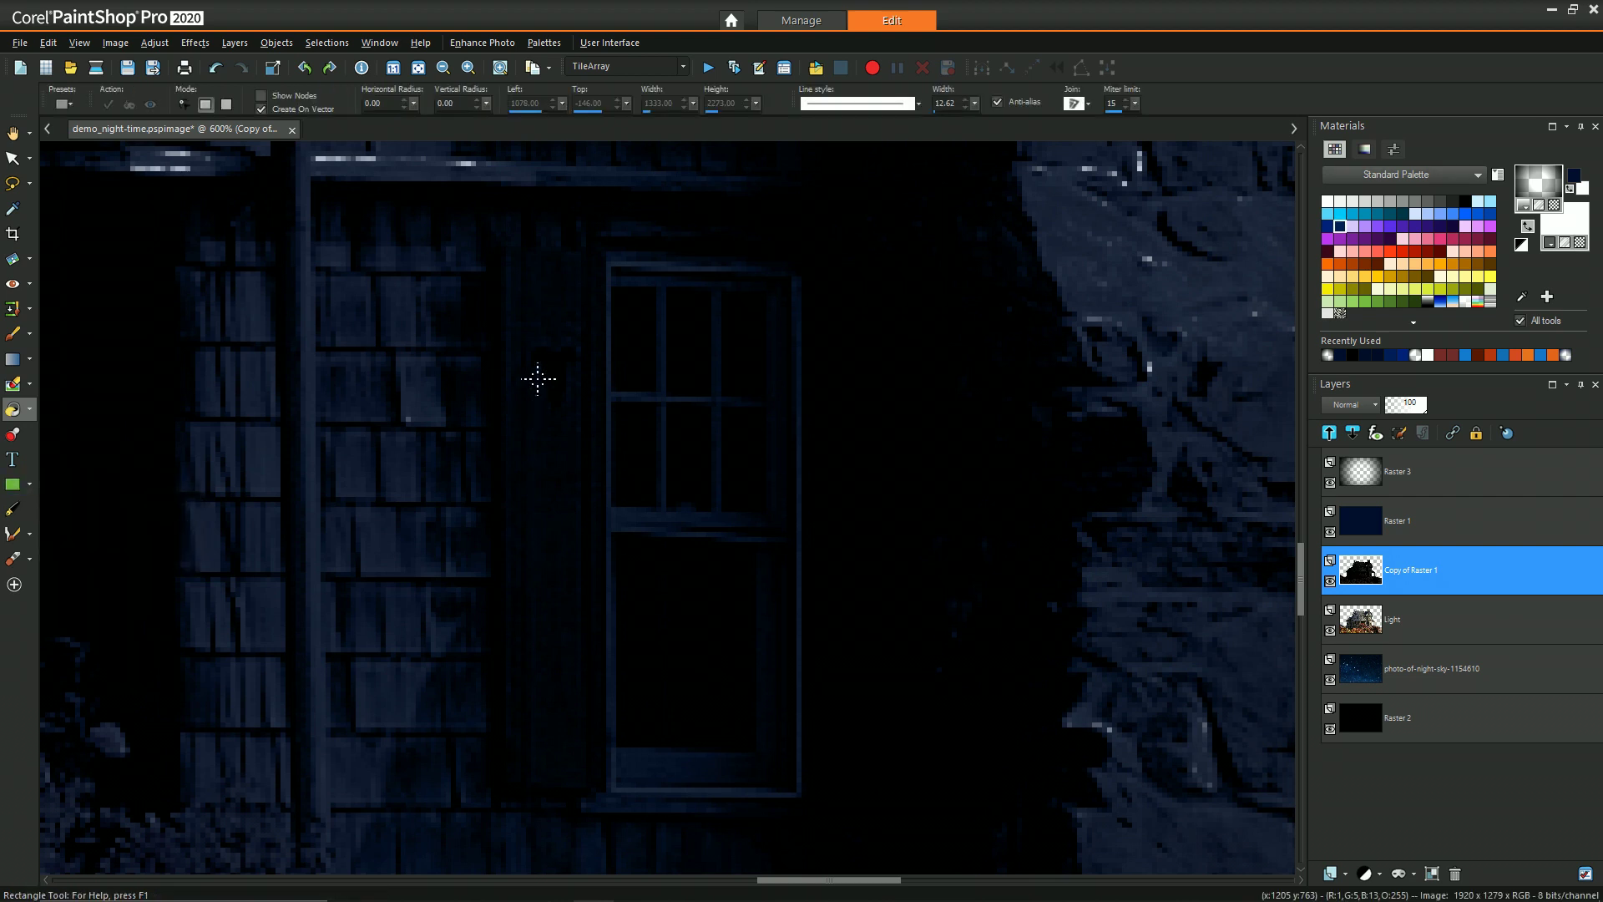
pyautogui.click(1555, 206)
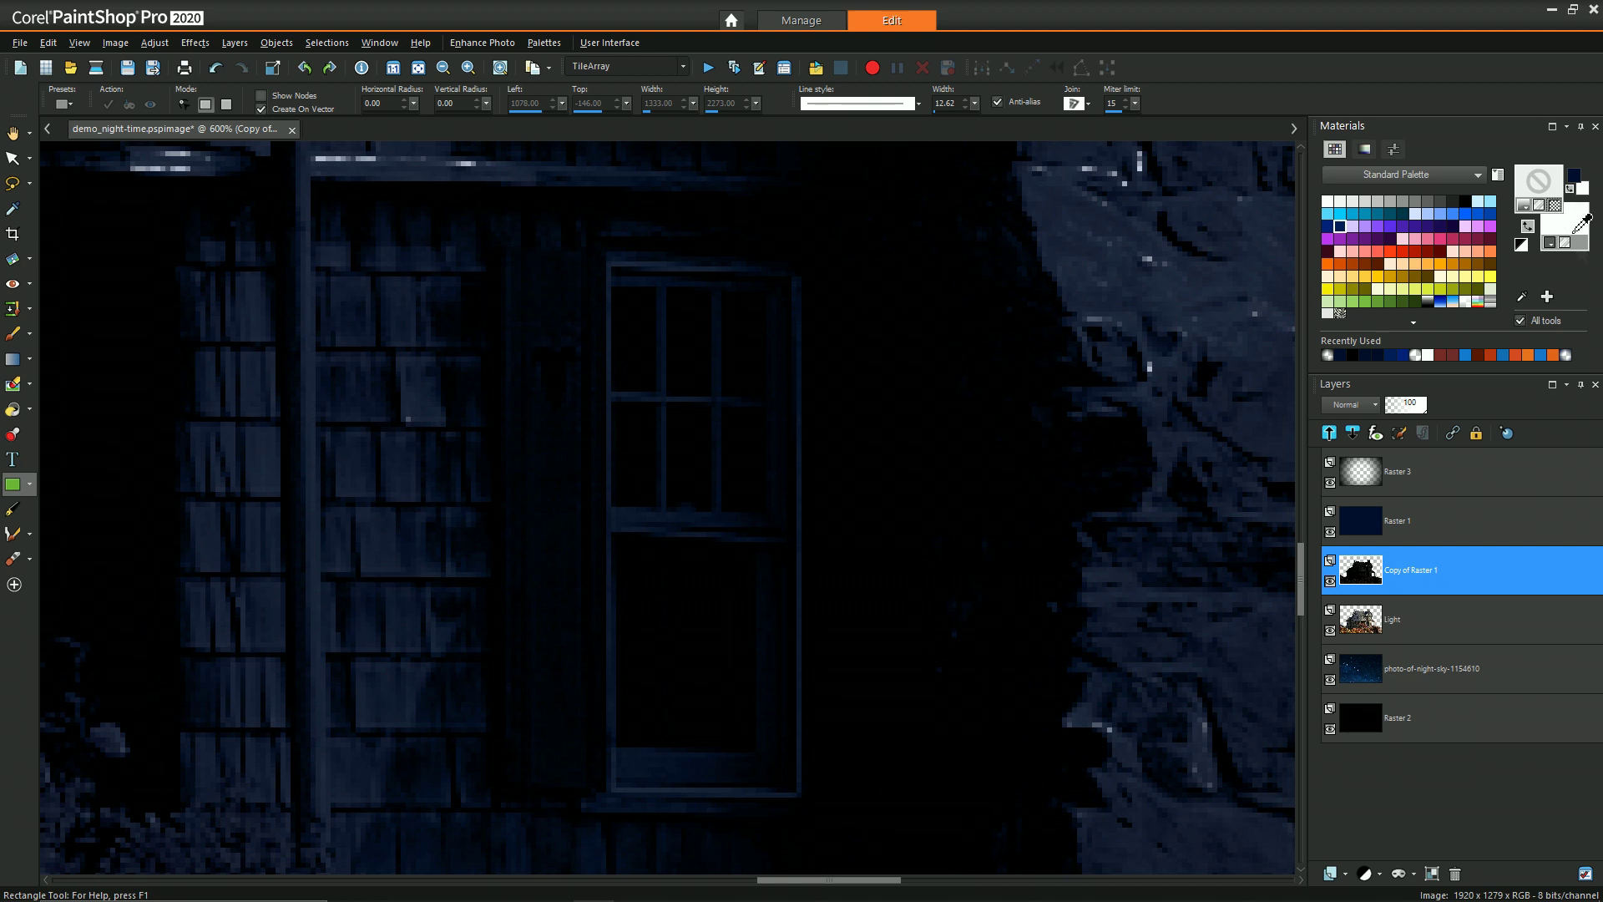
pyautogui.rightClick(1580, 215)
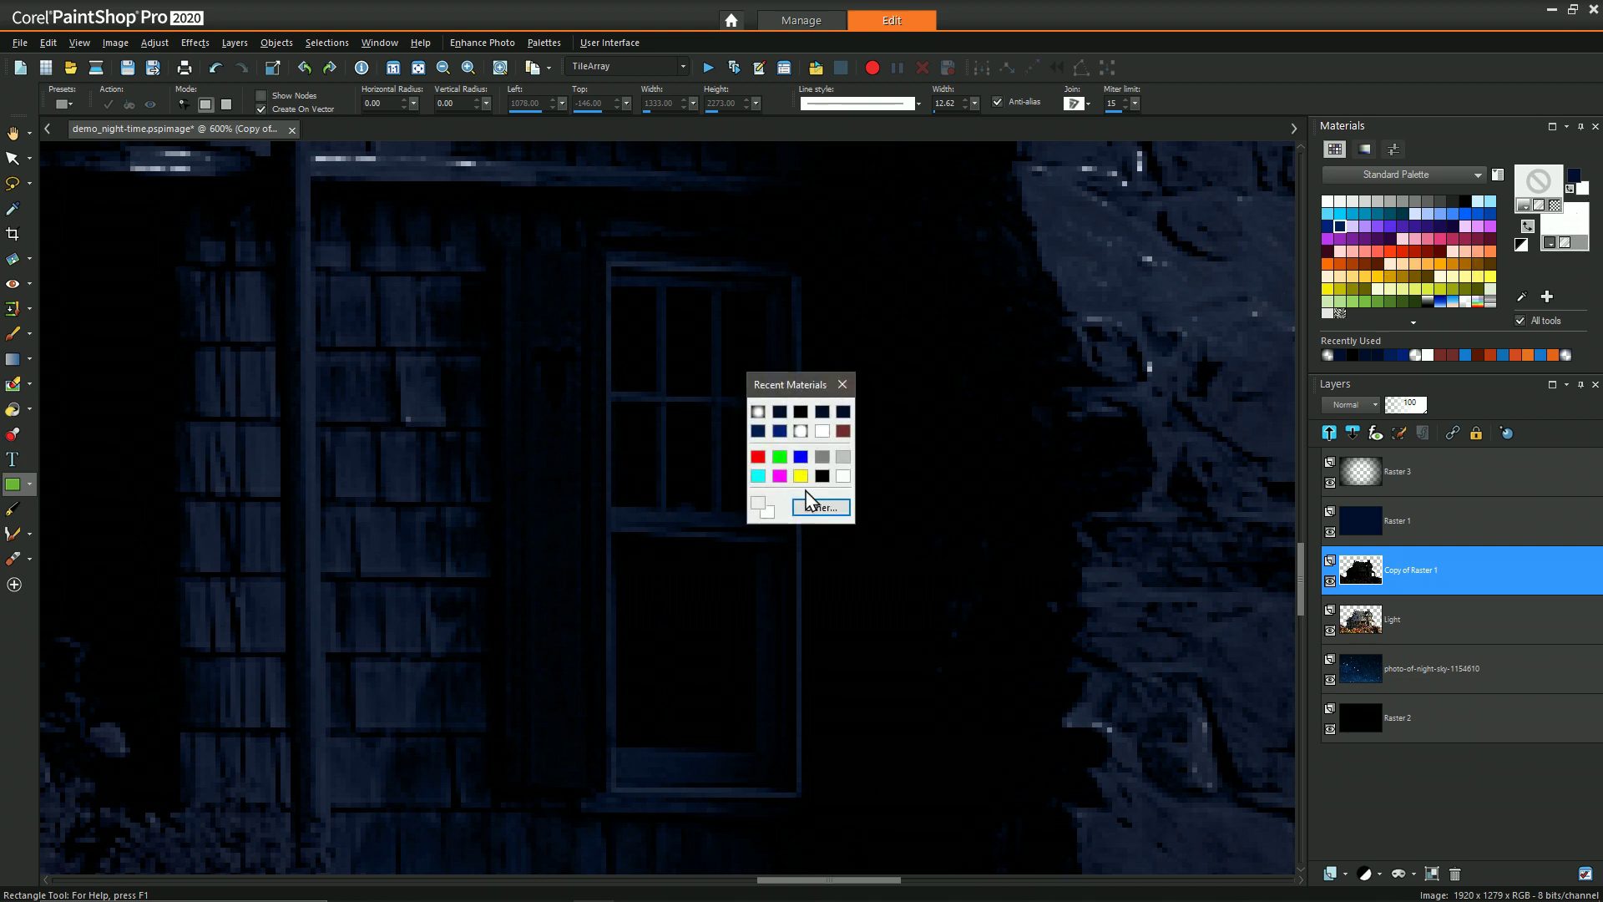
pyautogui.click(801, 476)
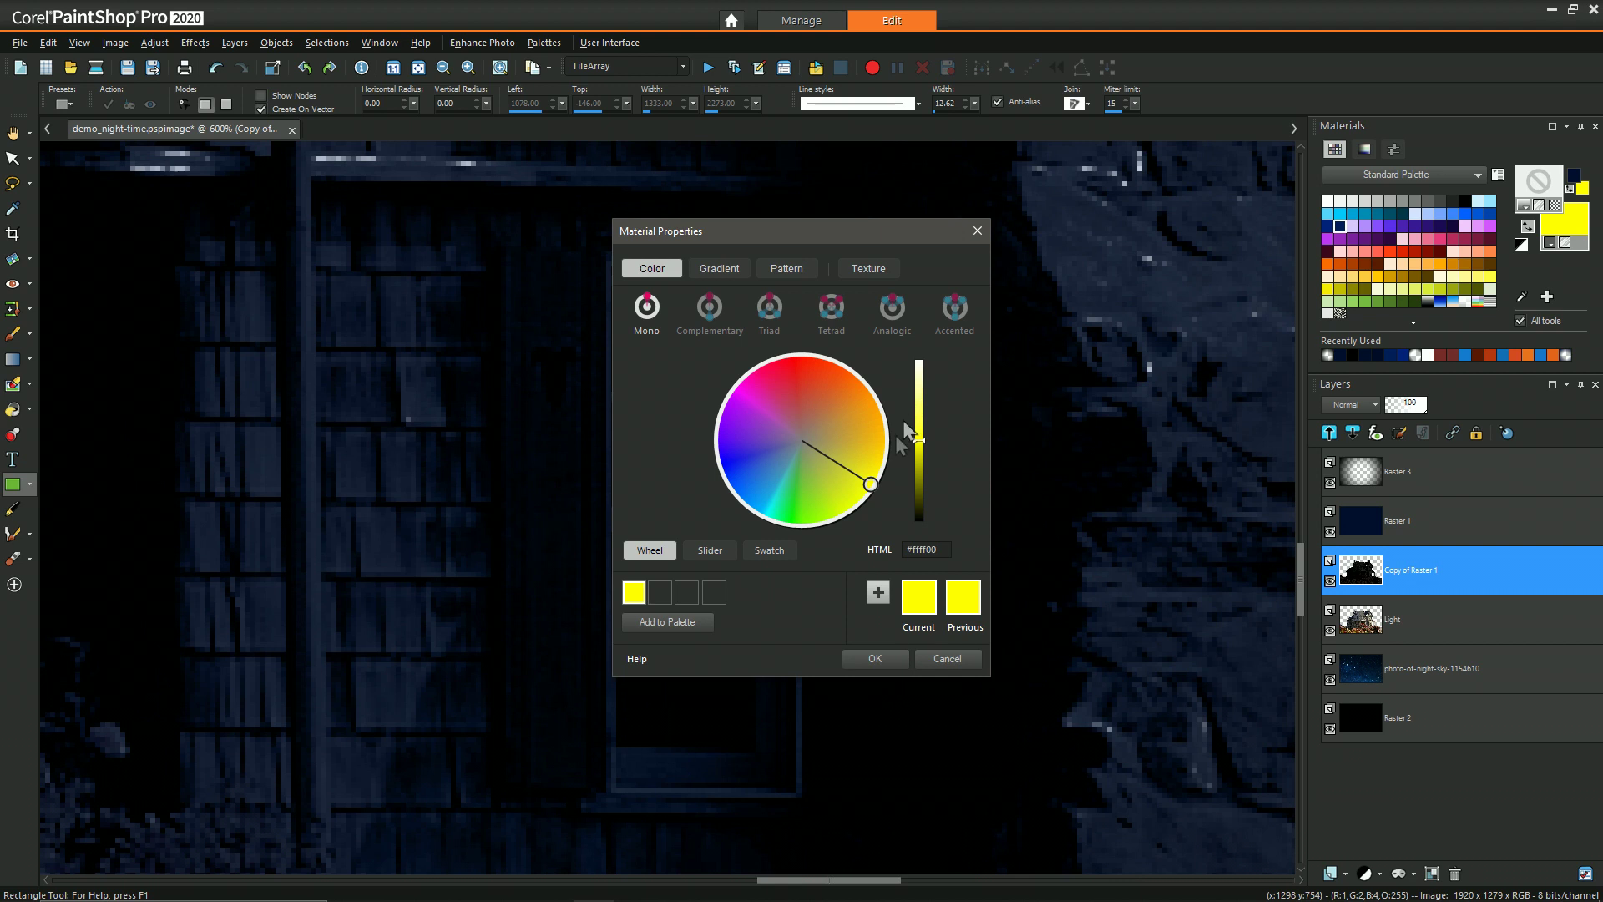
pyautogui.moveTo(872, 480); pyautogui.dragTo(868, 476)
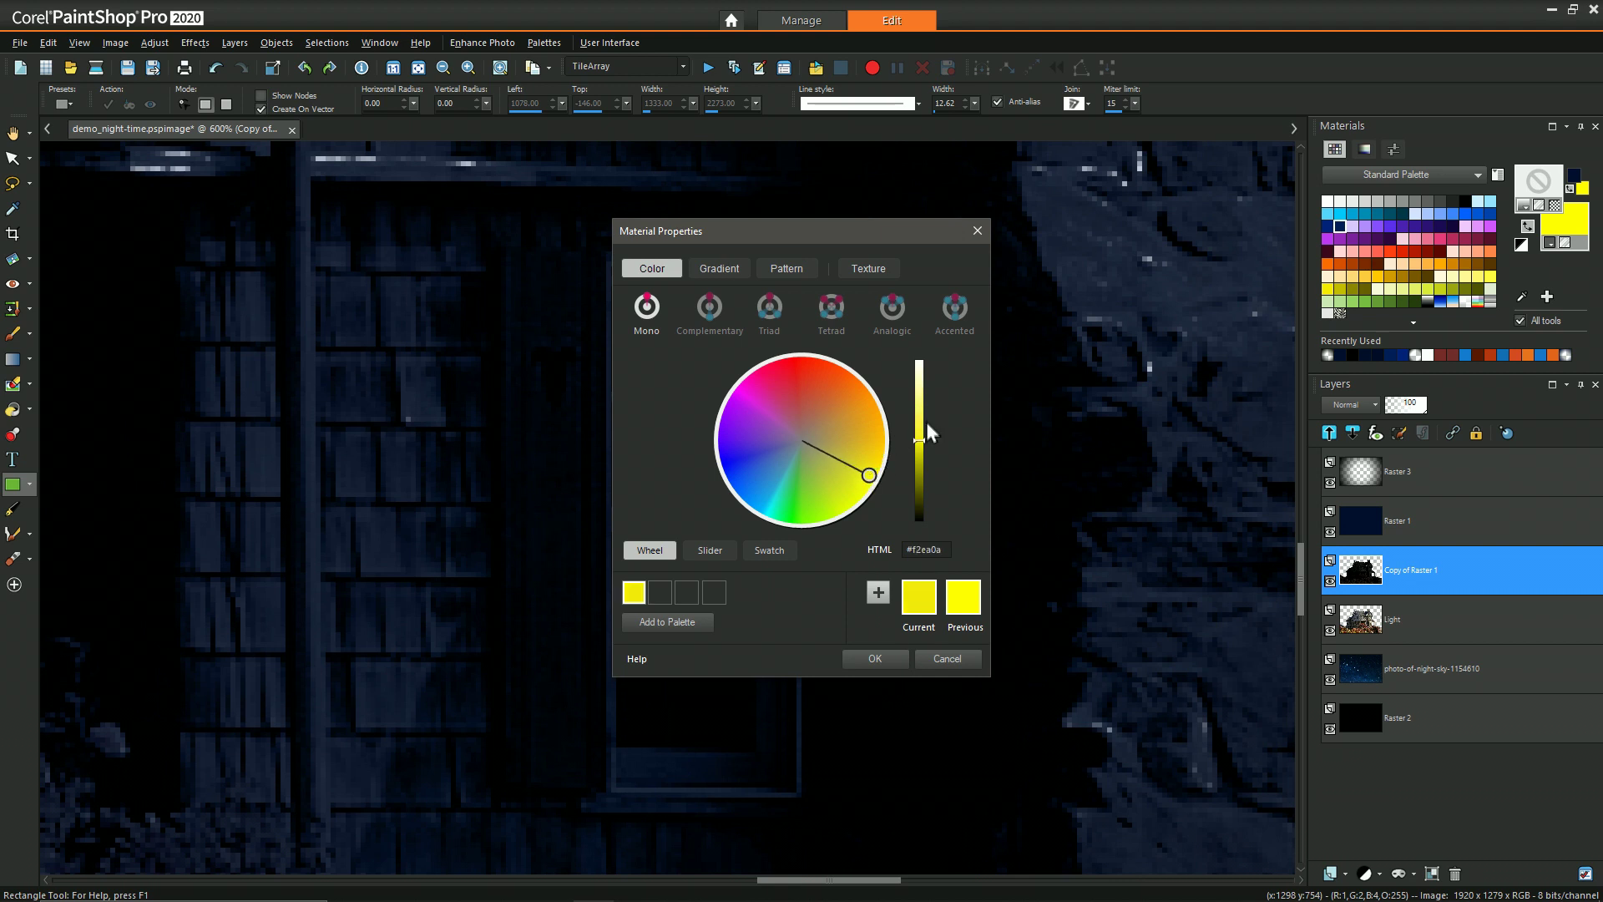
pyautogui.click(922, 399)
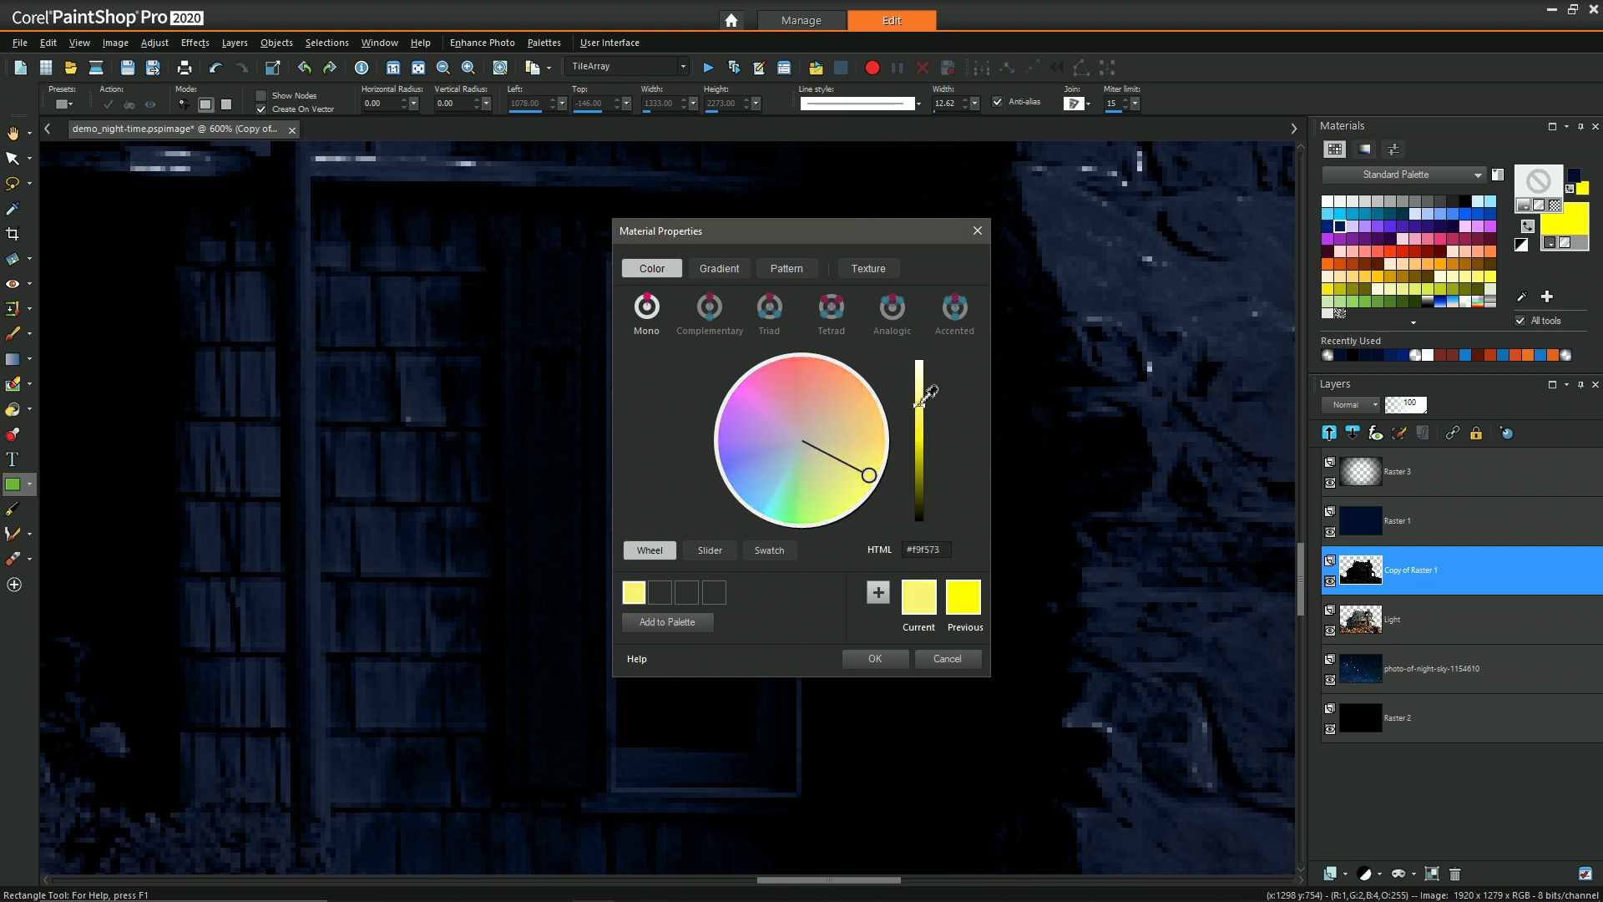
pyautogui.click(872, 660)
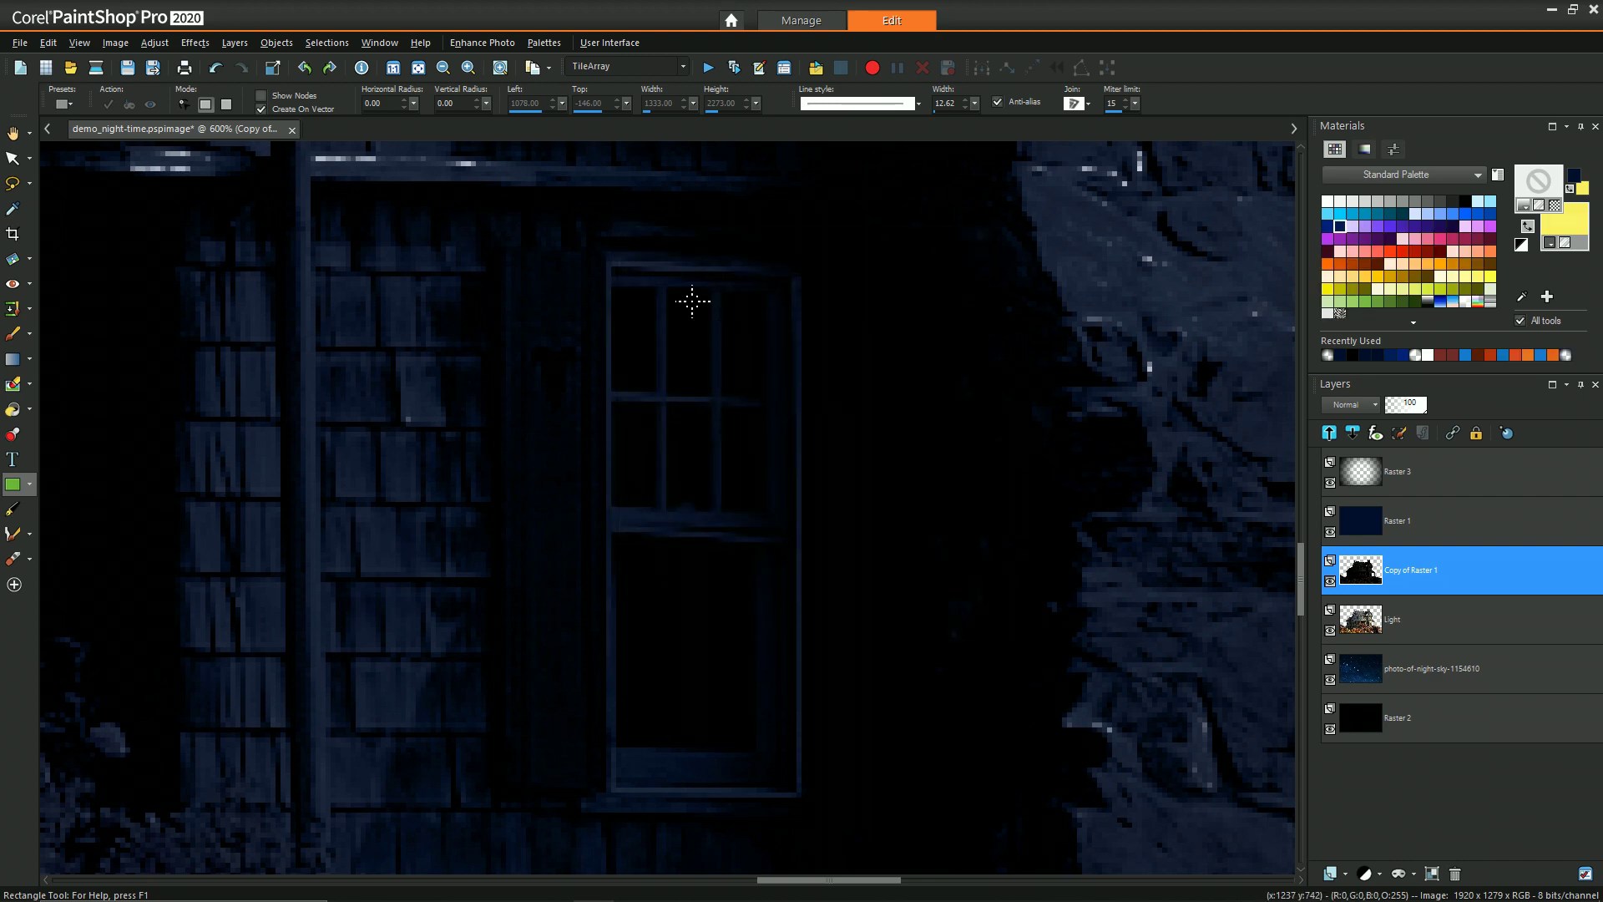
# Step: Draw the top-left pane rectangle and move Vector 1 above Raster 1
pyautogui.scroll(3, 644, 306)
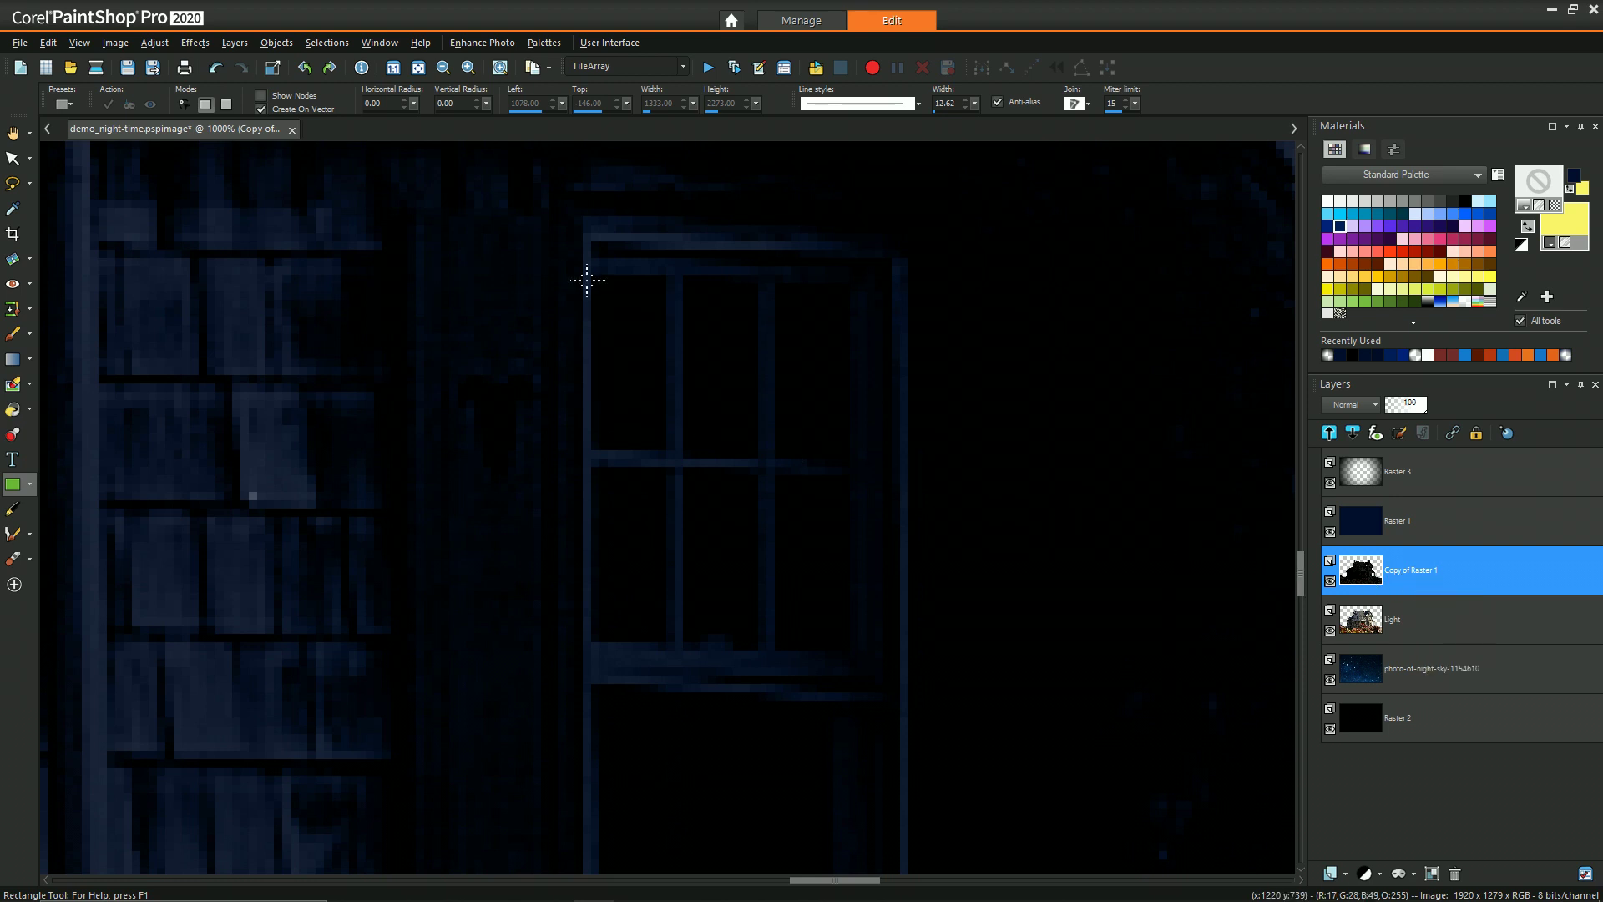
pyautogui.moveTo(593, 284); pyautogui.dragTo(666, 450)
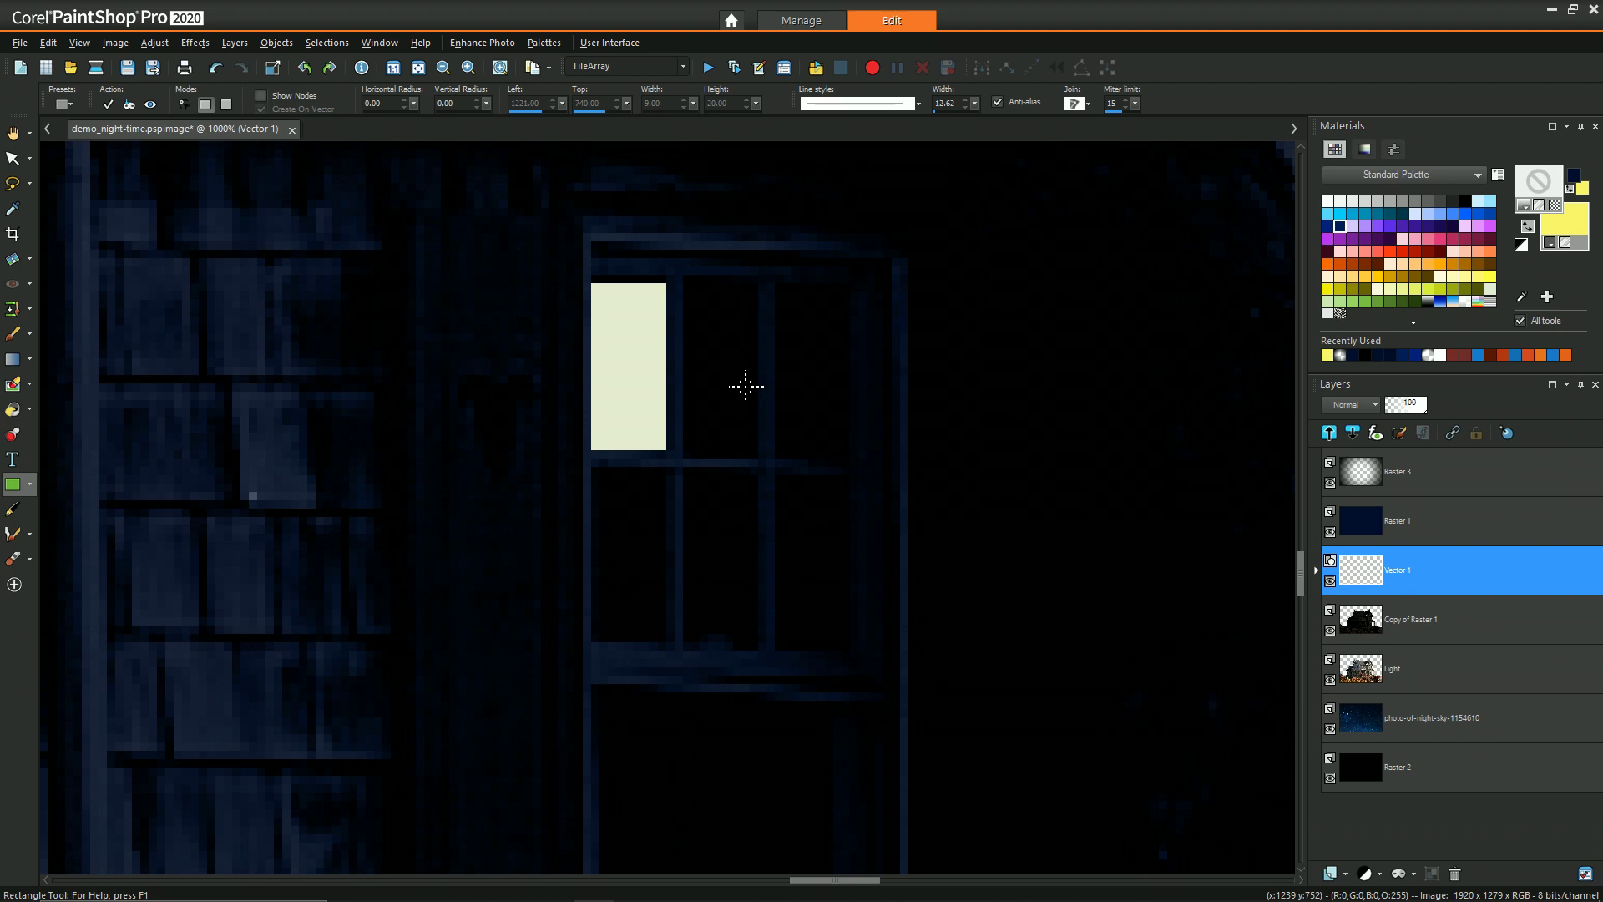
pyautogui.scroll(1, 710, 288)
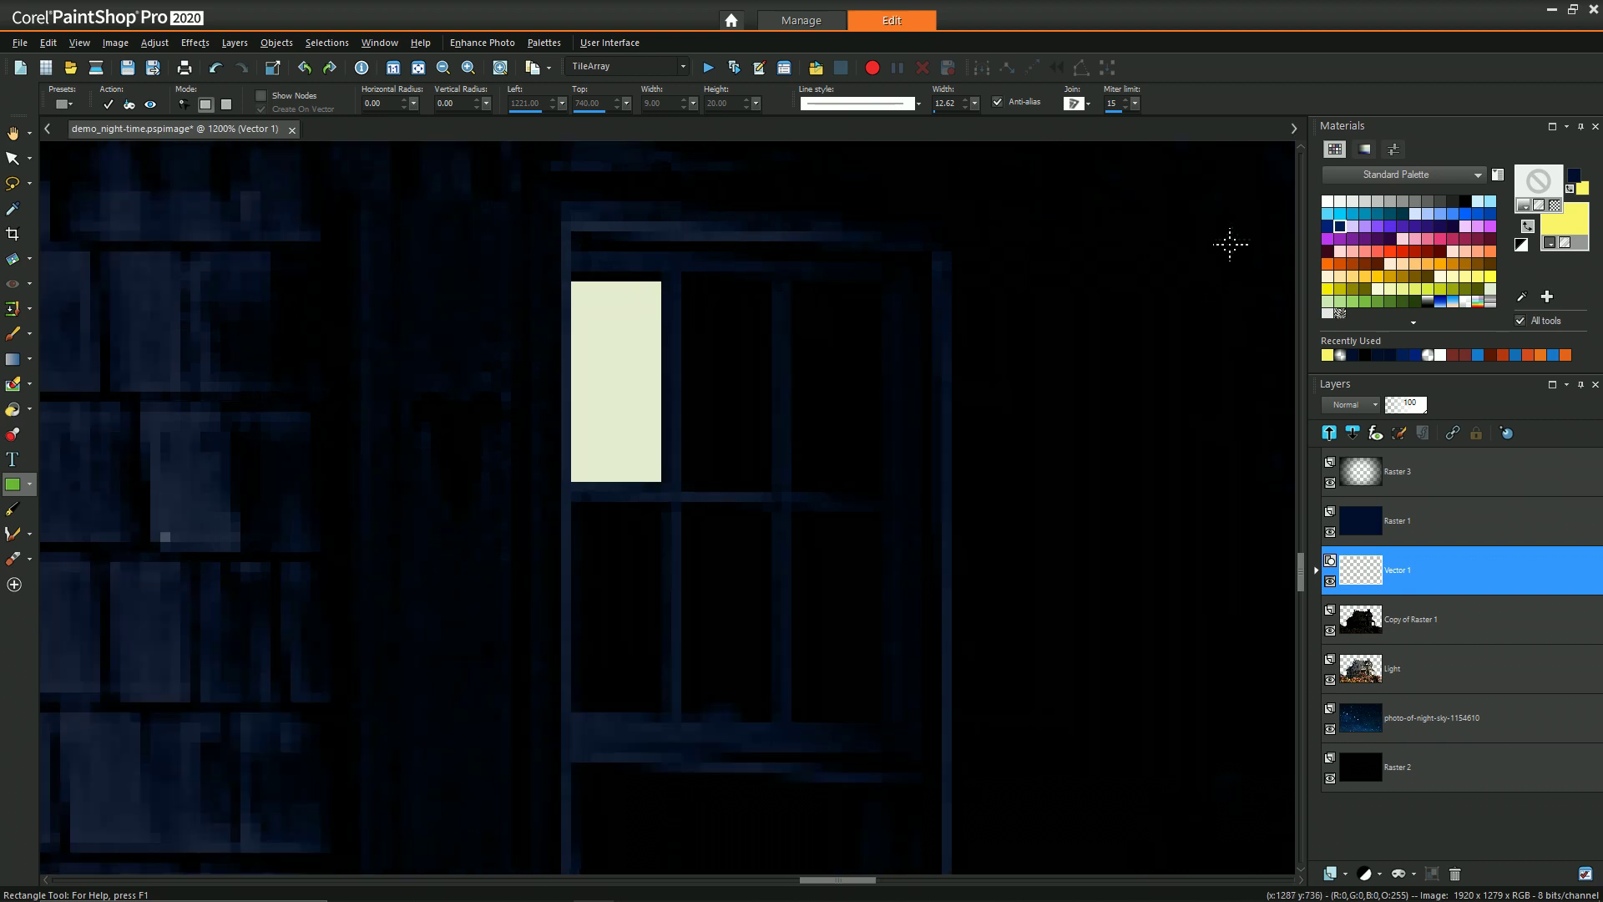
pyautogui.scroll(1, 740, 329)
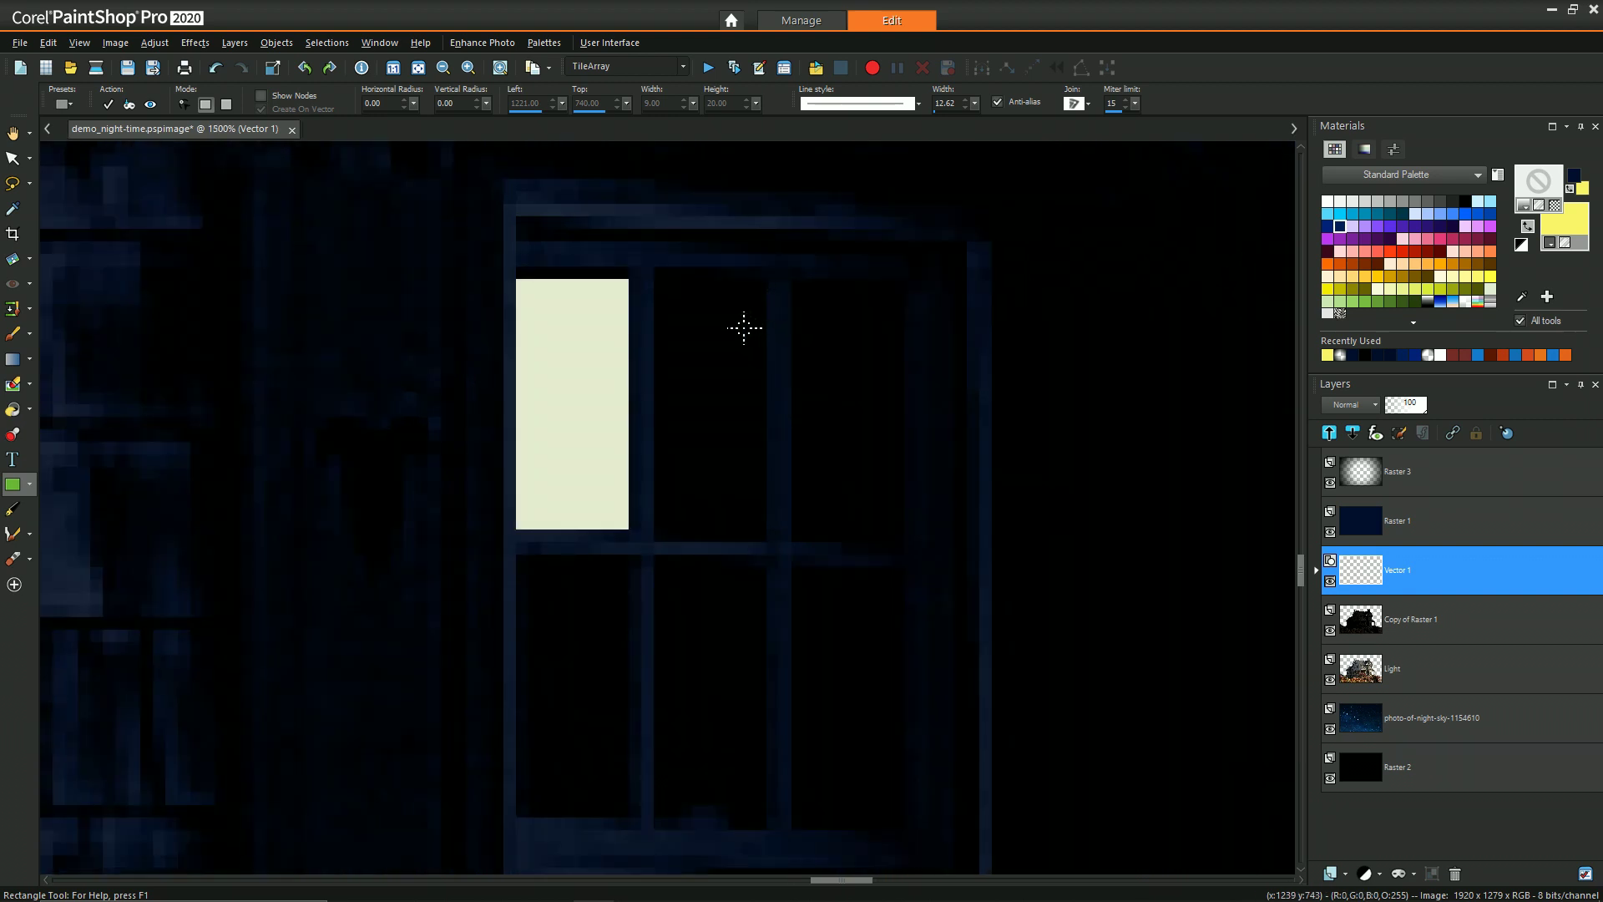
pyautogui.click(13, 209)
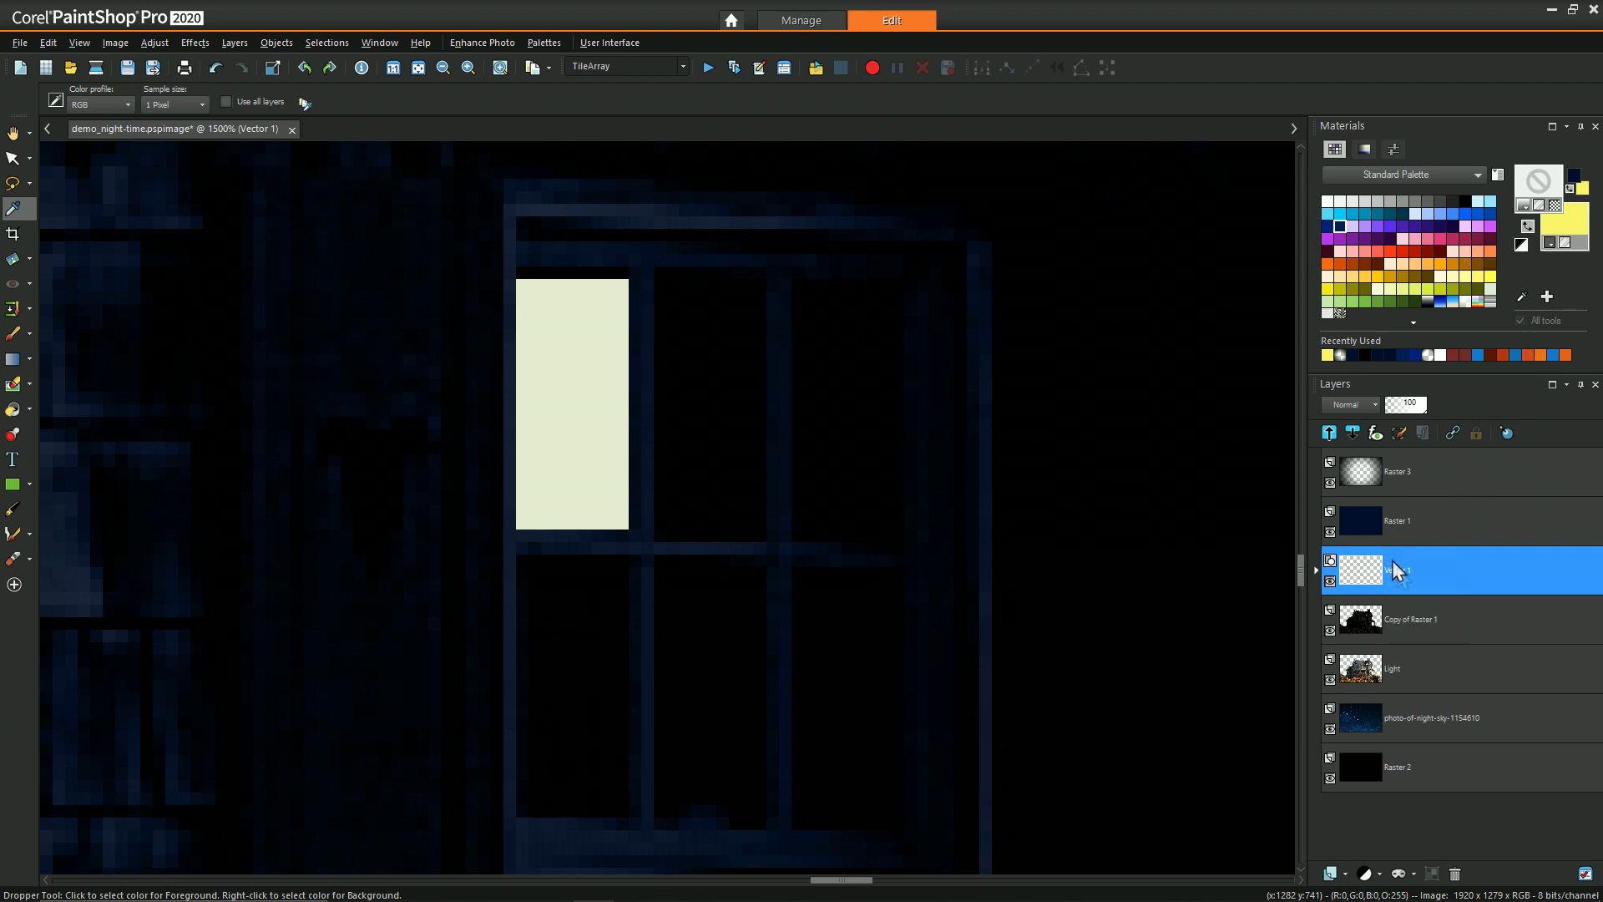
pyautogui.moveTo(1413, 579); pyautogui.dragTo(1411, 502)
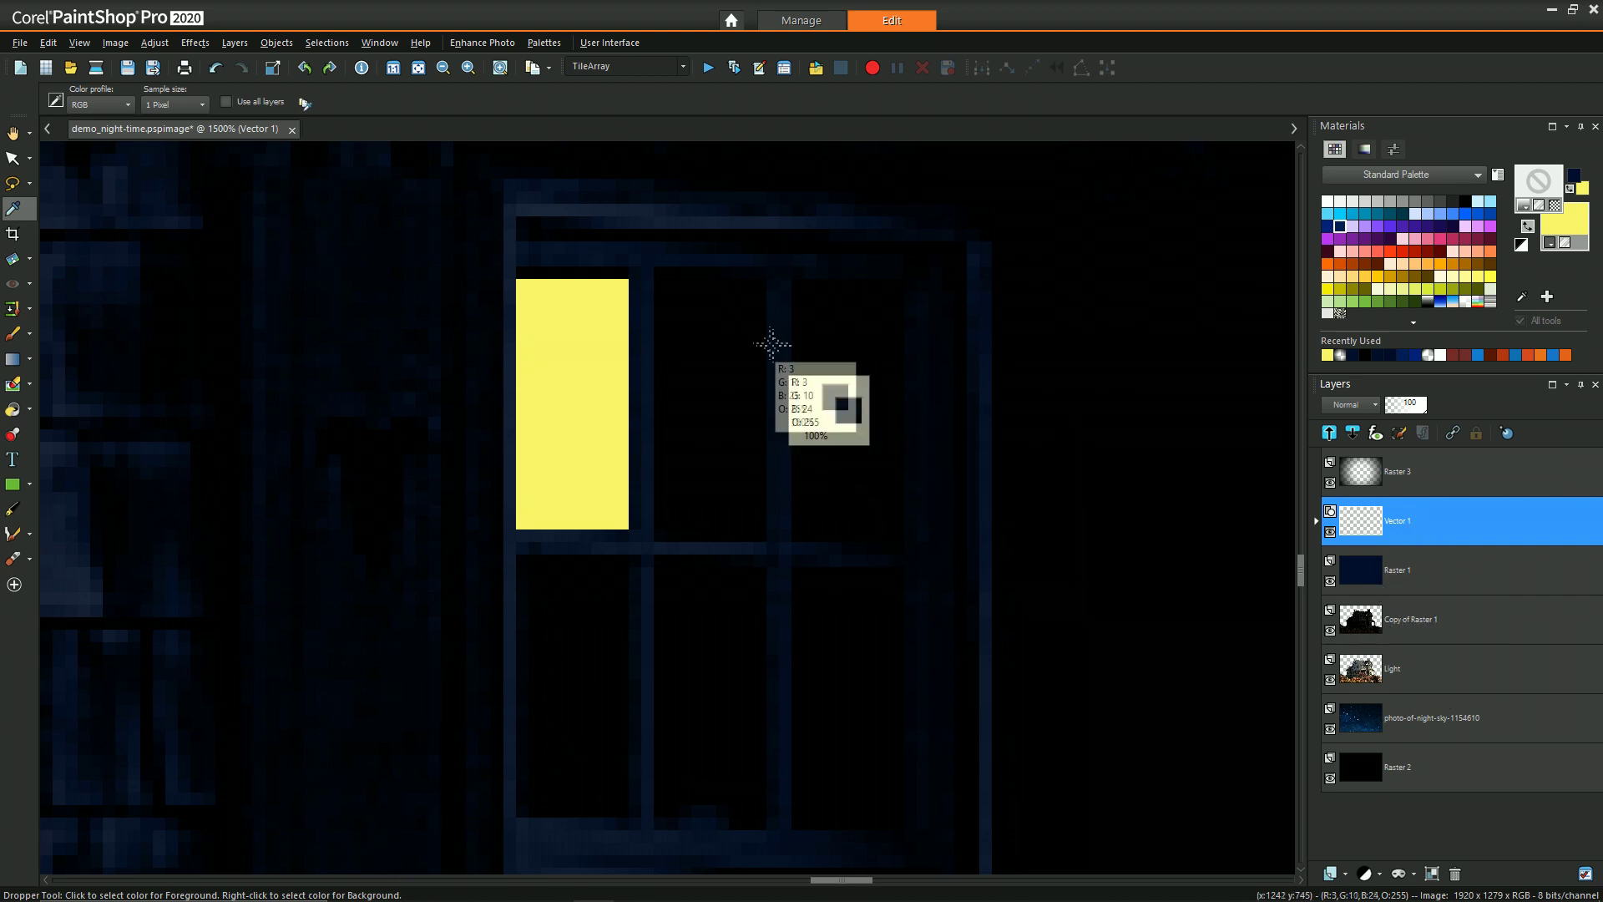
pyautogui.click(660, 283)
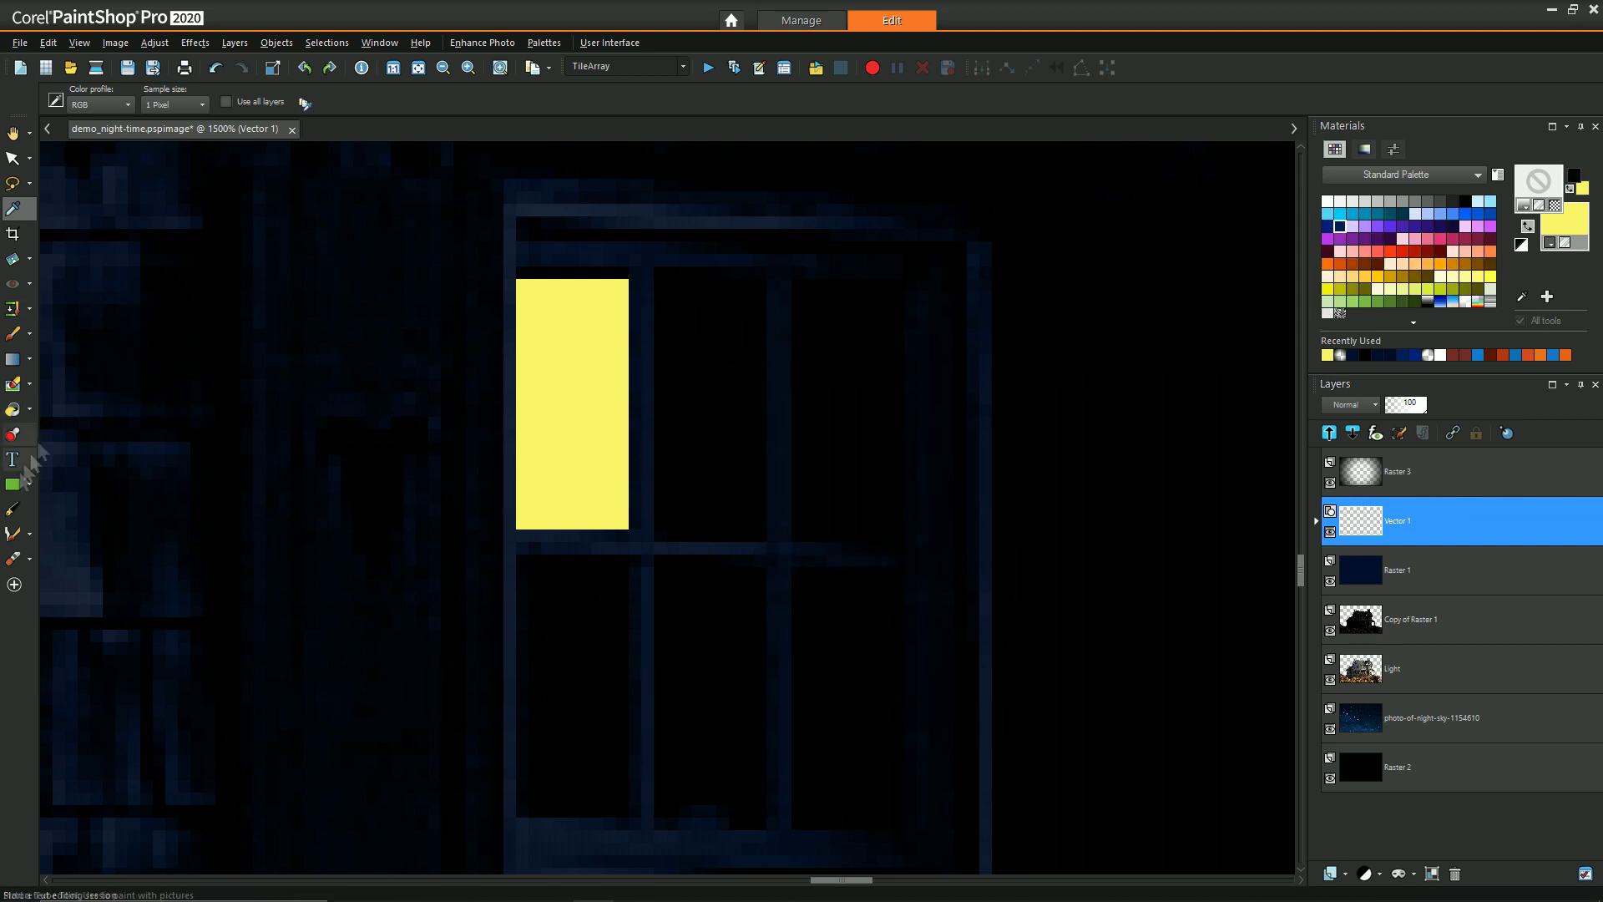
# Step: Draw yellow rectangles over the remaining five upper window panes
pyautogui.click(13, 484)
pyautogui.moveTo(654, 285); pyautogui.dragTo(765, 529)
pyautogui.moveTo(801, 279); pyautogui.dragTo(904, 528)
pyautogui.moveTo(517, 567); pyautogui.dragTo(628, 805)
pyautogui.moveTo(654, 567); pyautogui.dragTo(766, 807)
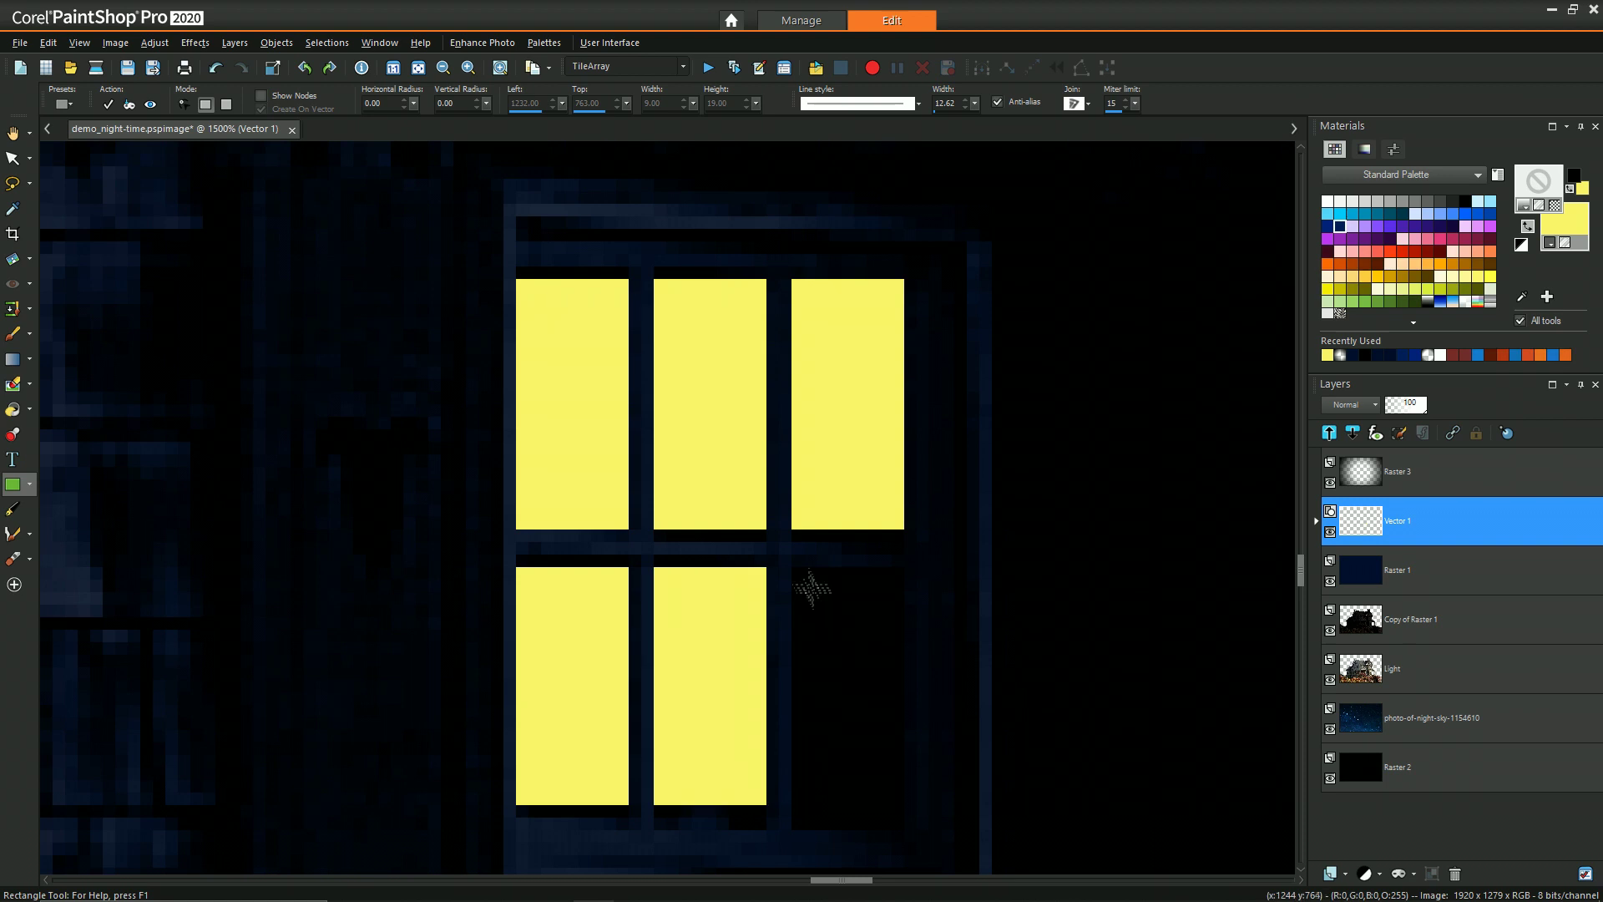
pyautogui.moveTo(792, 567); pyautogui.dragTo(903, 809)
pyautogui.scroll(-5, 572, 305)
pyautogui.press('k')
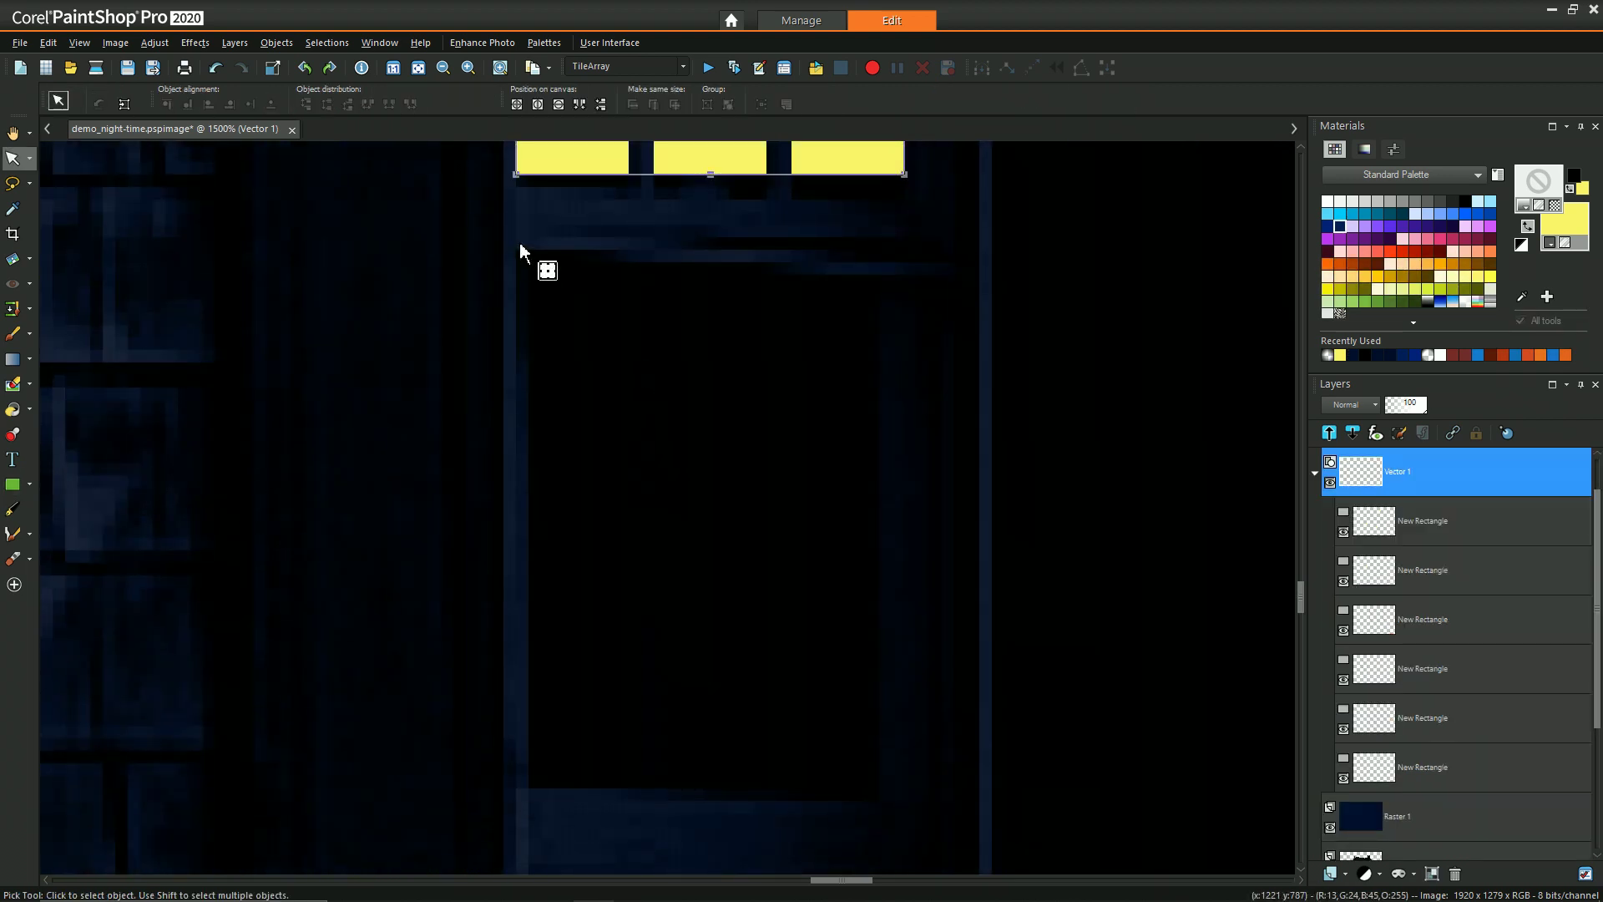
# Step: Outline the lower window pane with four Pen tool corners and apply the yellow shape
pyautogui.click(14, 511)
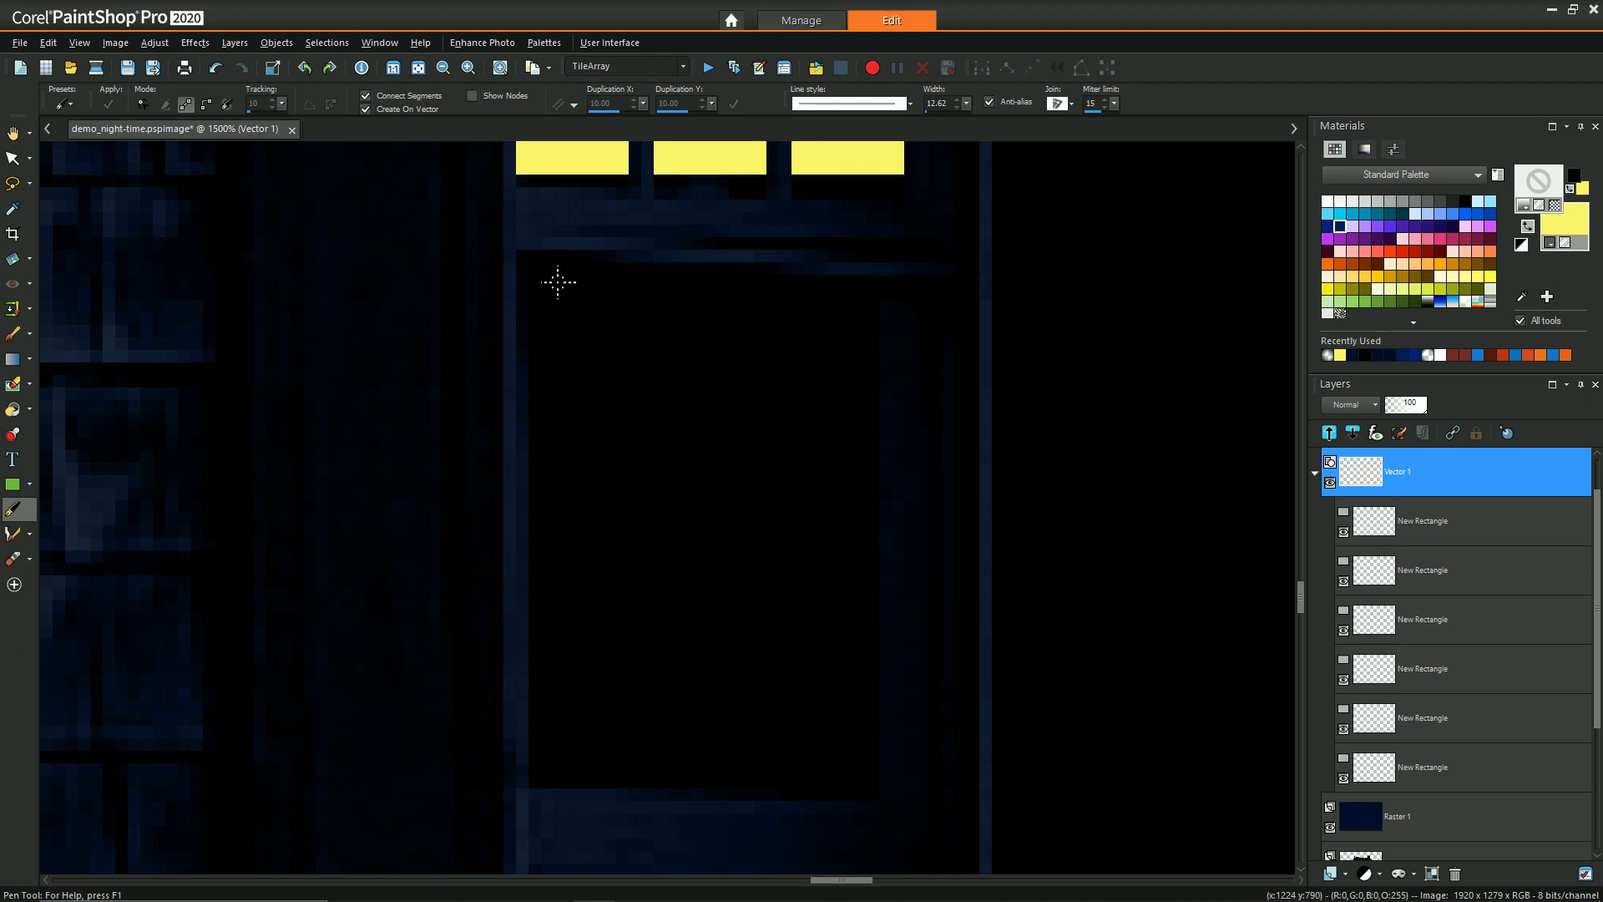
pyautogui.click(535, 267)
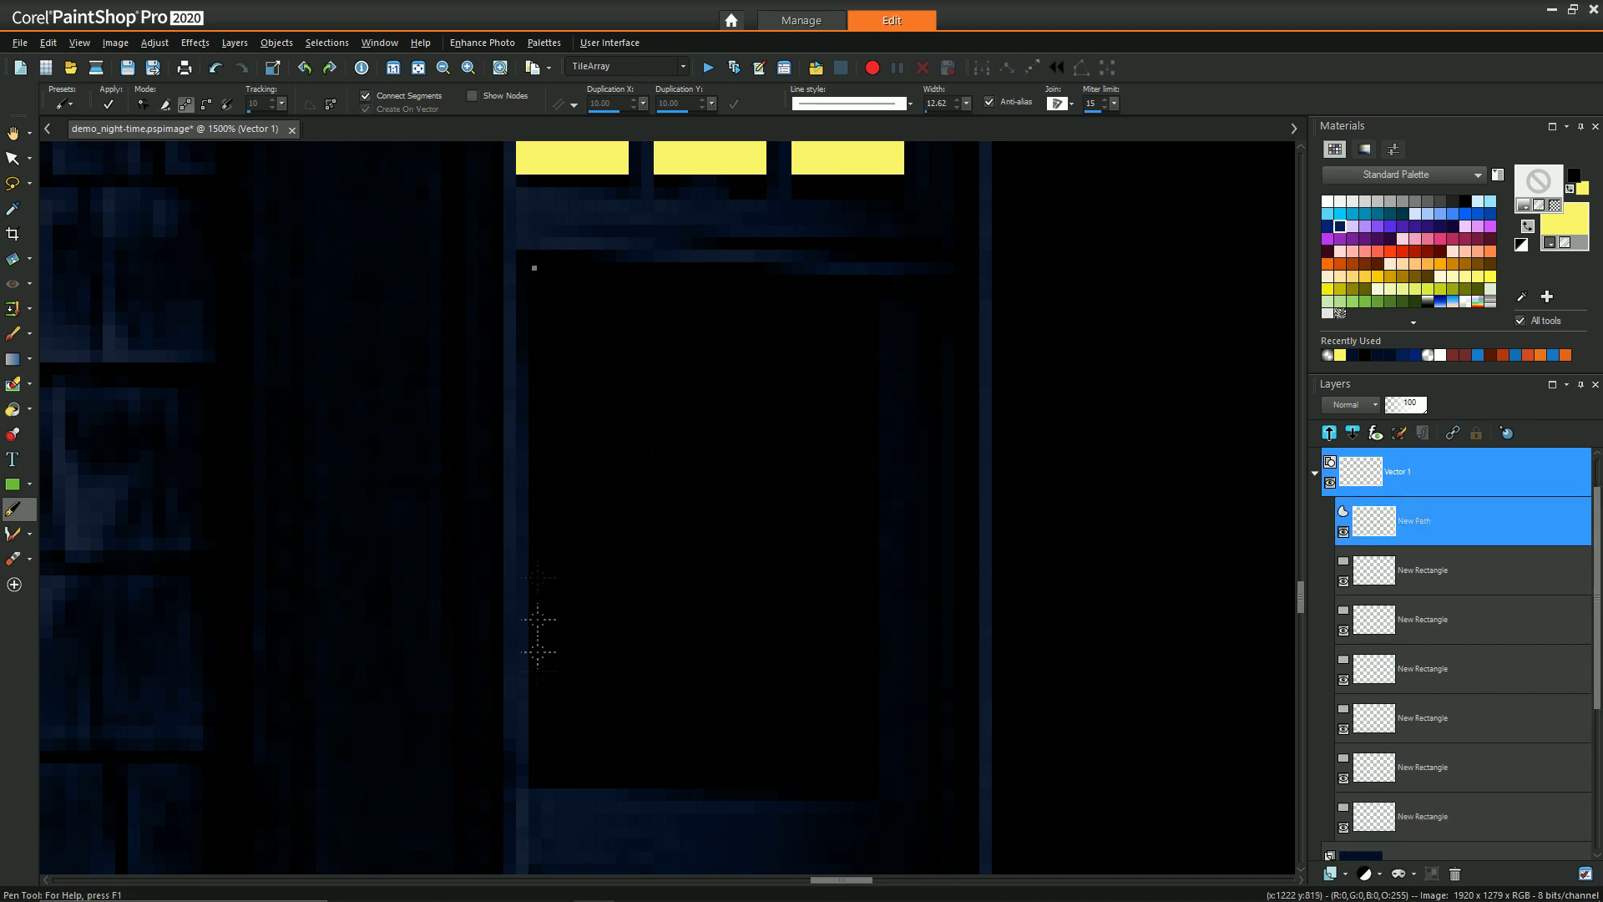
pyautogui.click(533, 781)
pyautogui.click(871, 794)
pyautogui.click(870, 283)
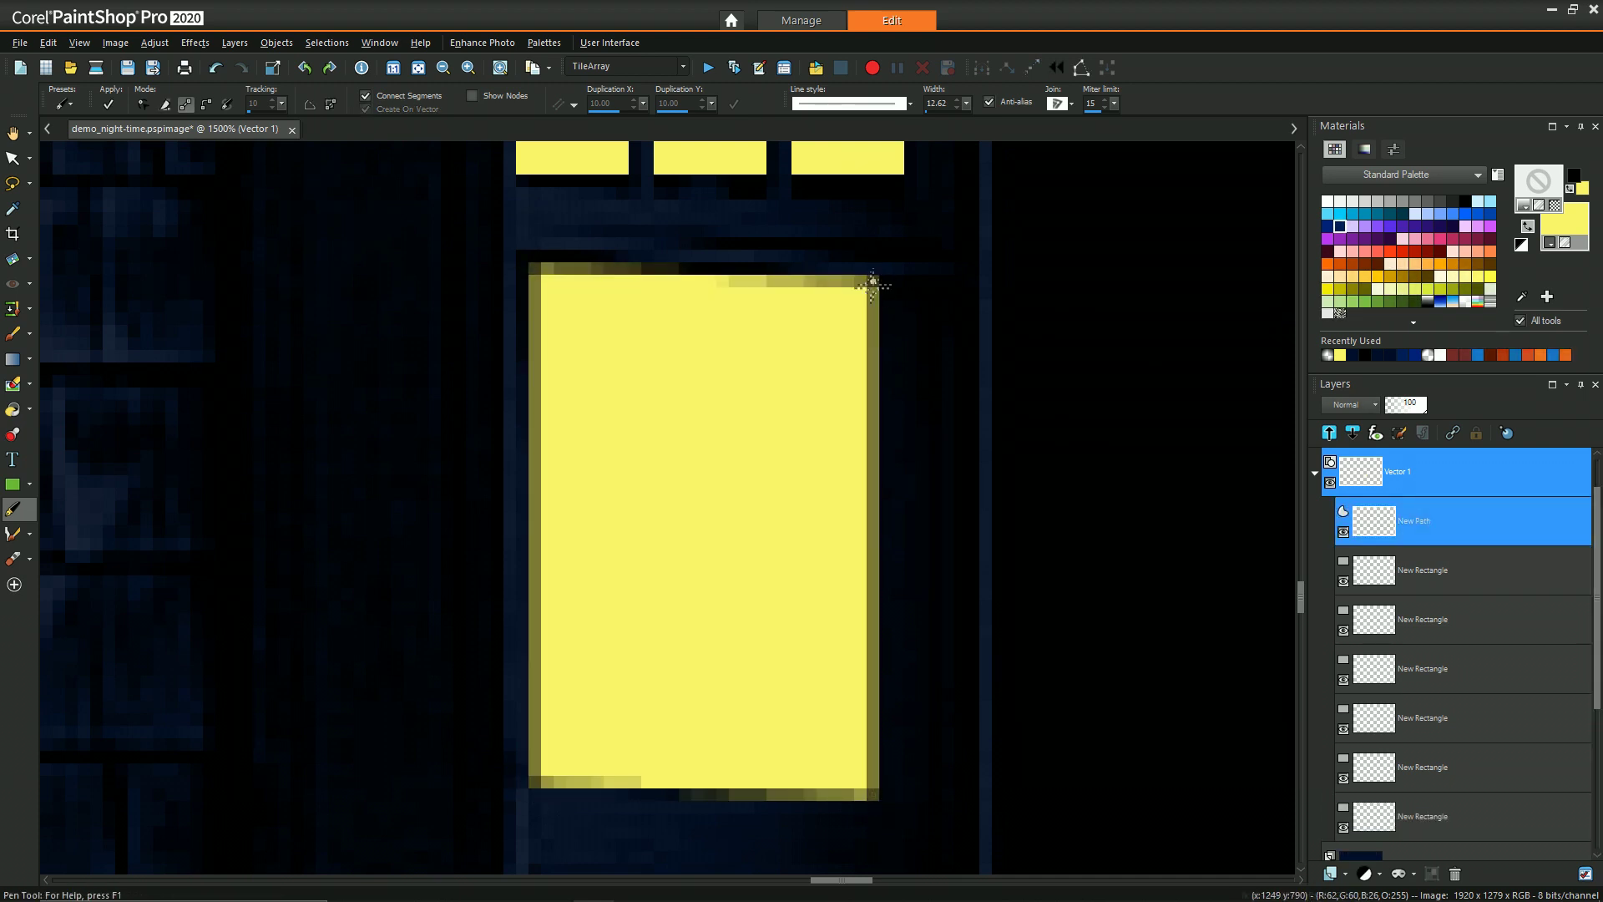
pyautogui.click(108, 104)
pyautogui.scroll(-5, 613, 370)
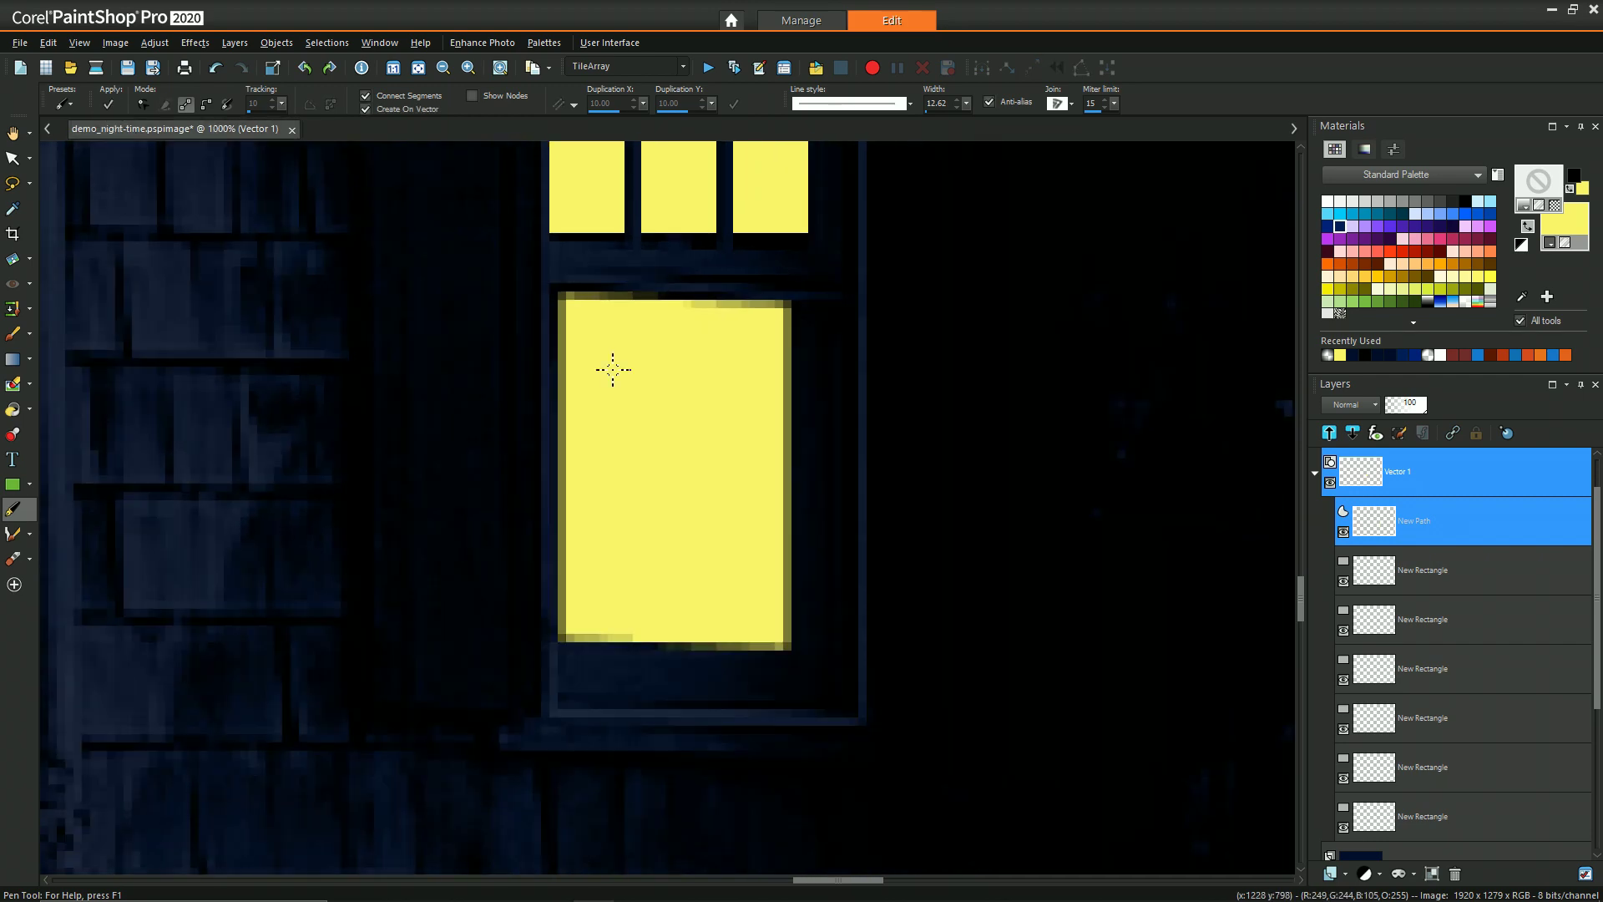
pyautogui.scroll(-1, 745, 516)
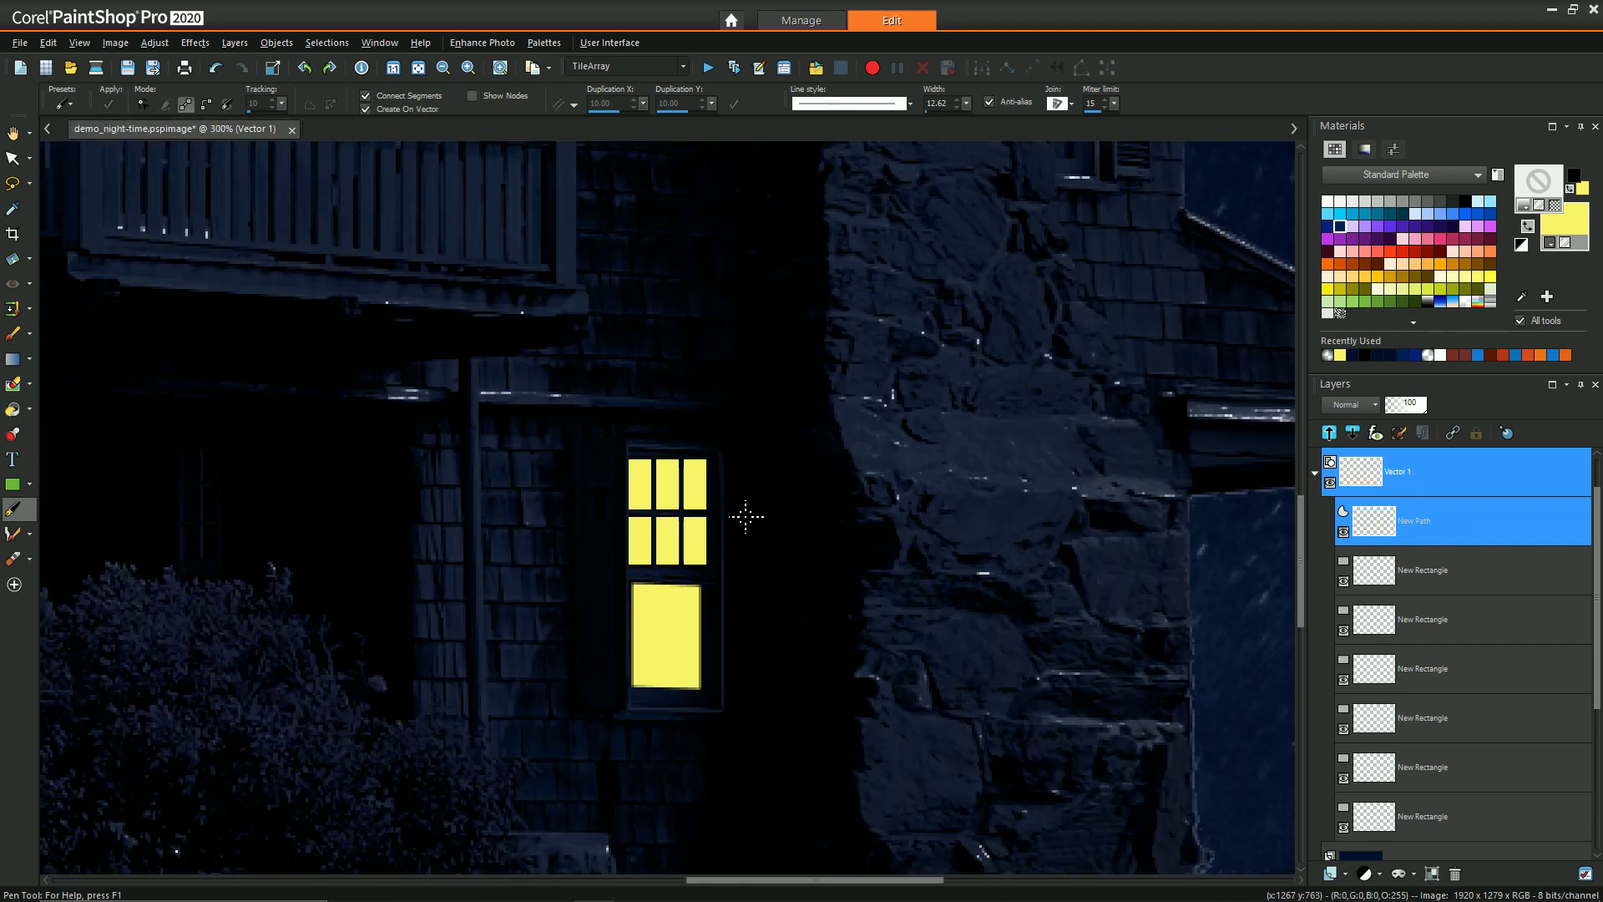
pyautogui.scroll(-5, 746, 516)
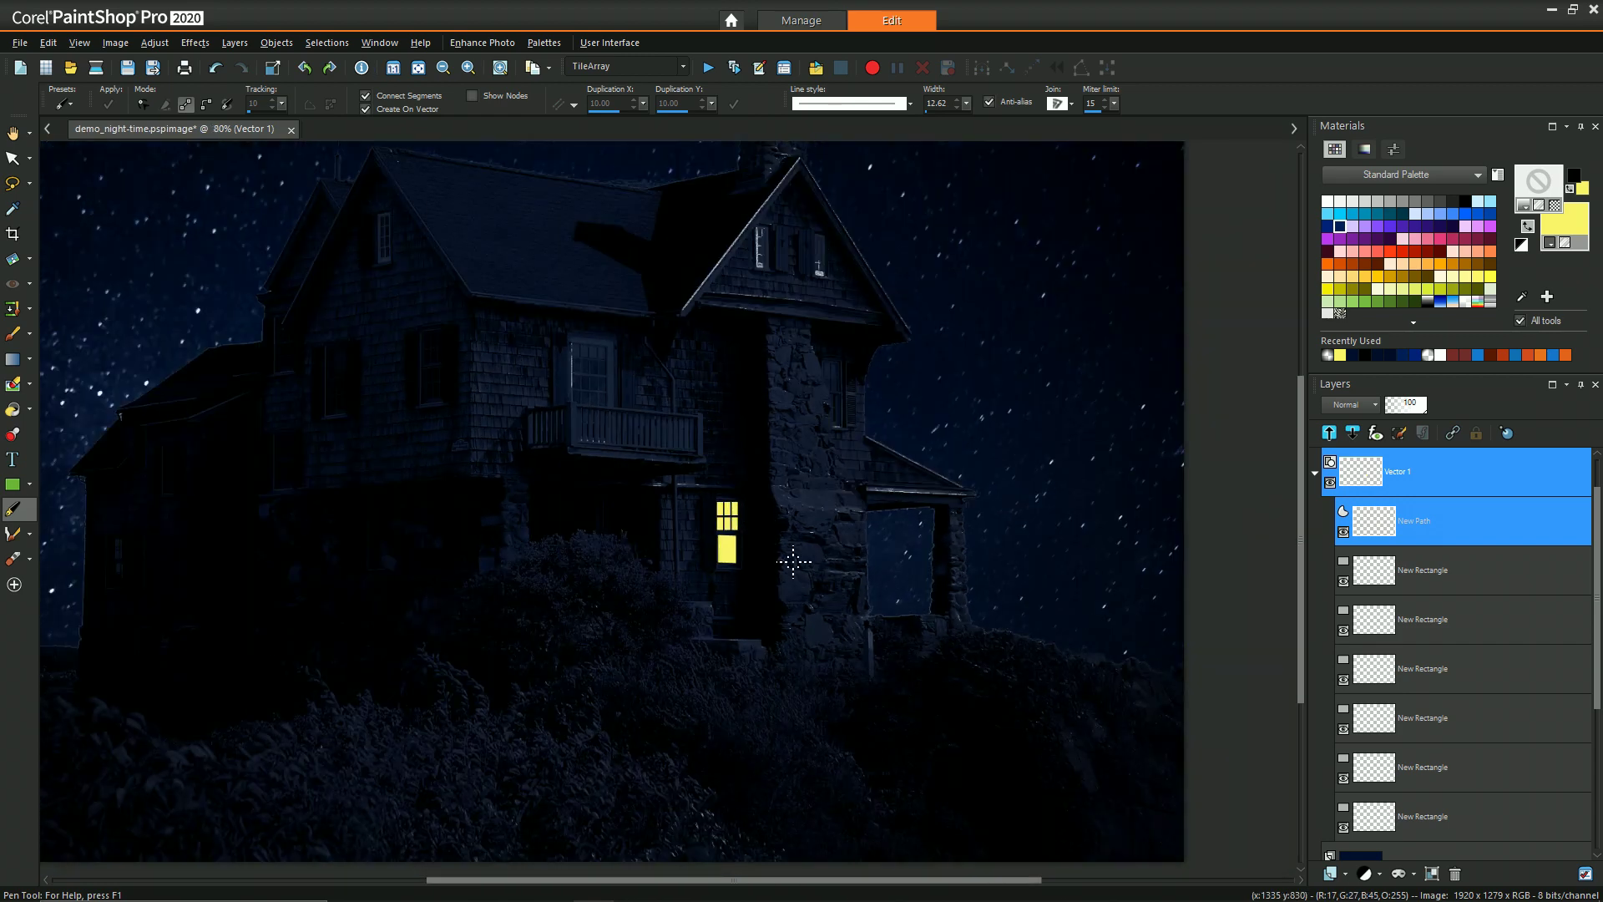
# Step: Add a Show All mask to Copy of Raster 1 and move Raster 1 into its group
pyautogui.click(1316, 473)
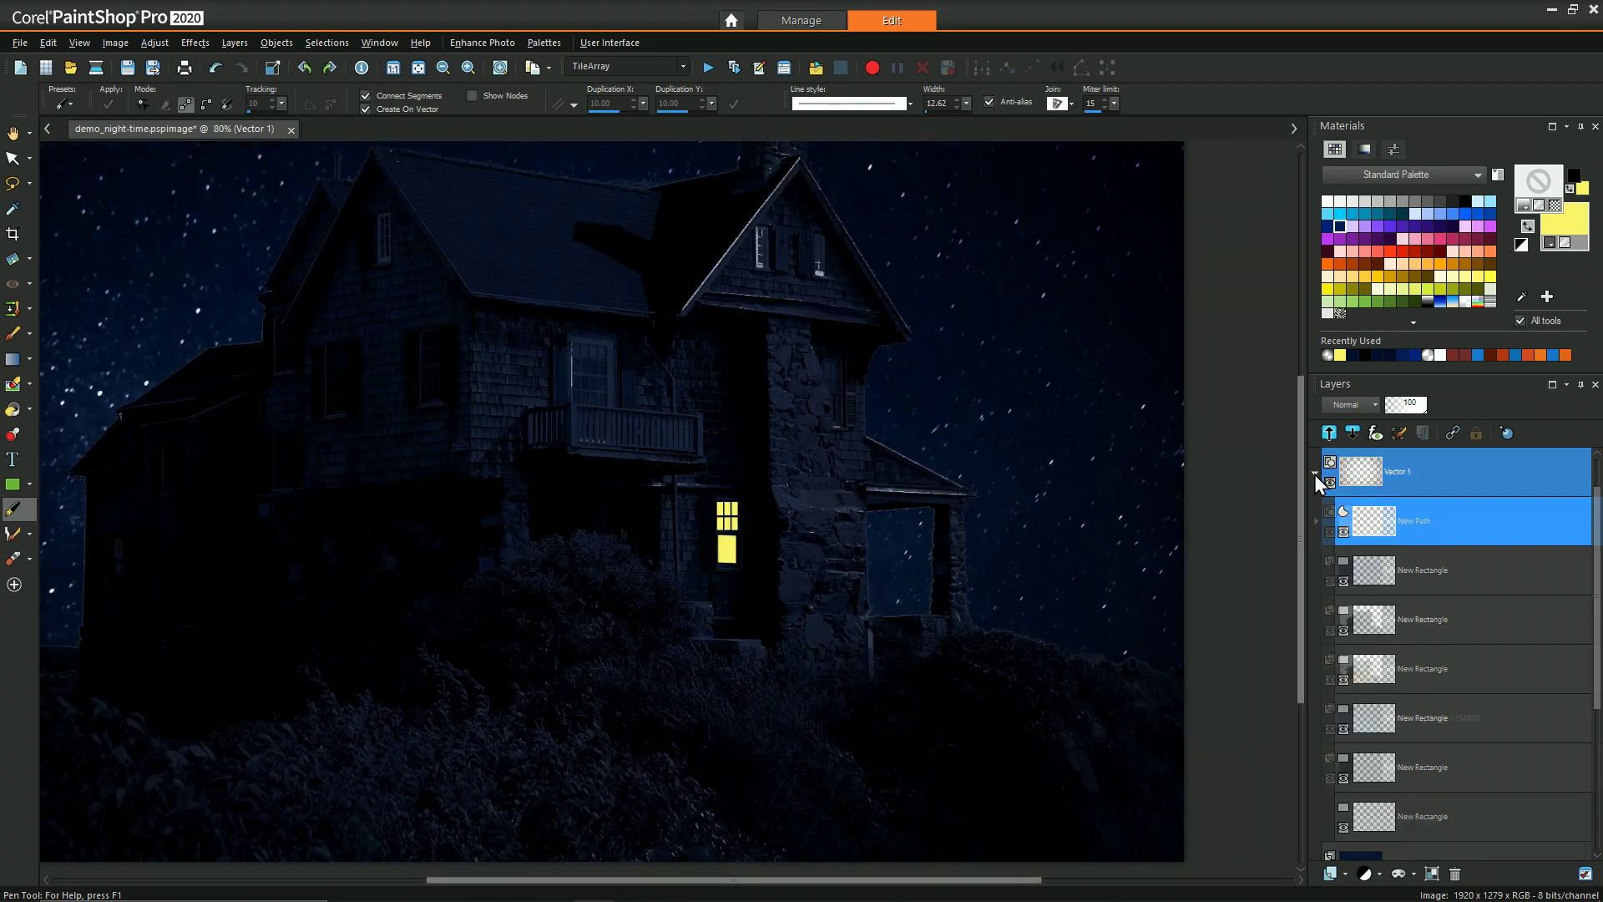
pyautogui.scroll(4, 822, 527)
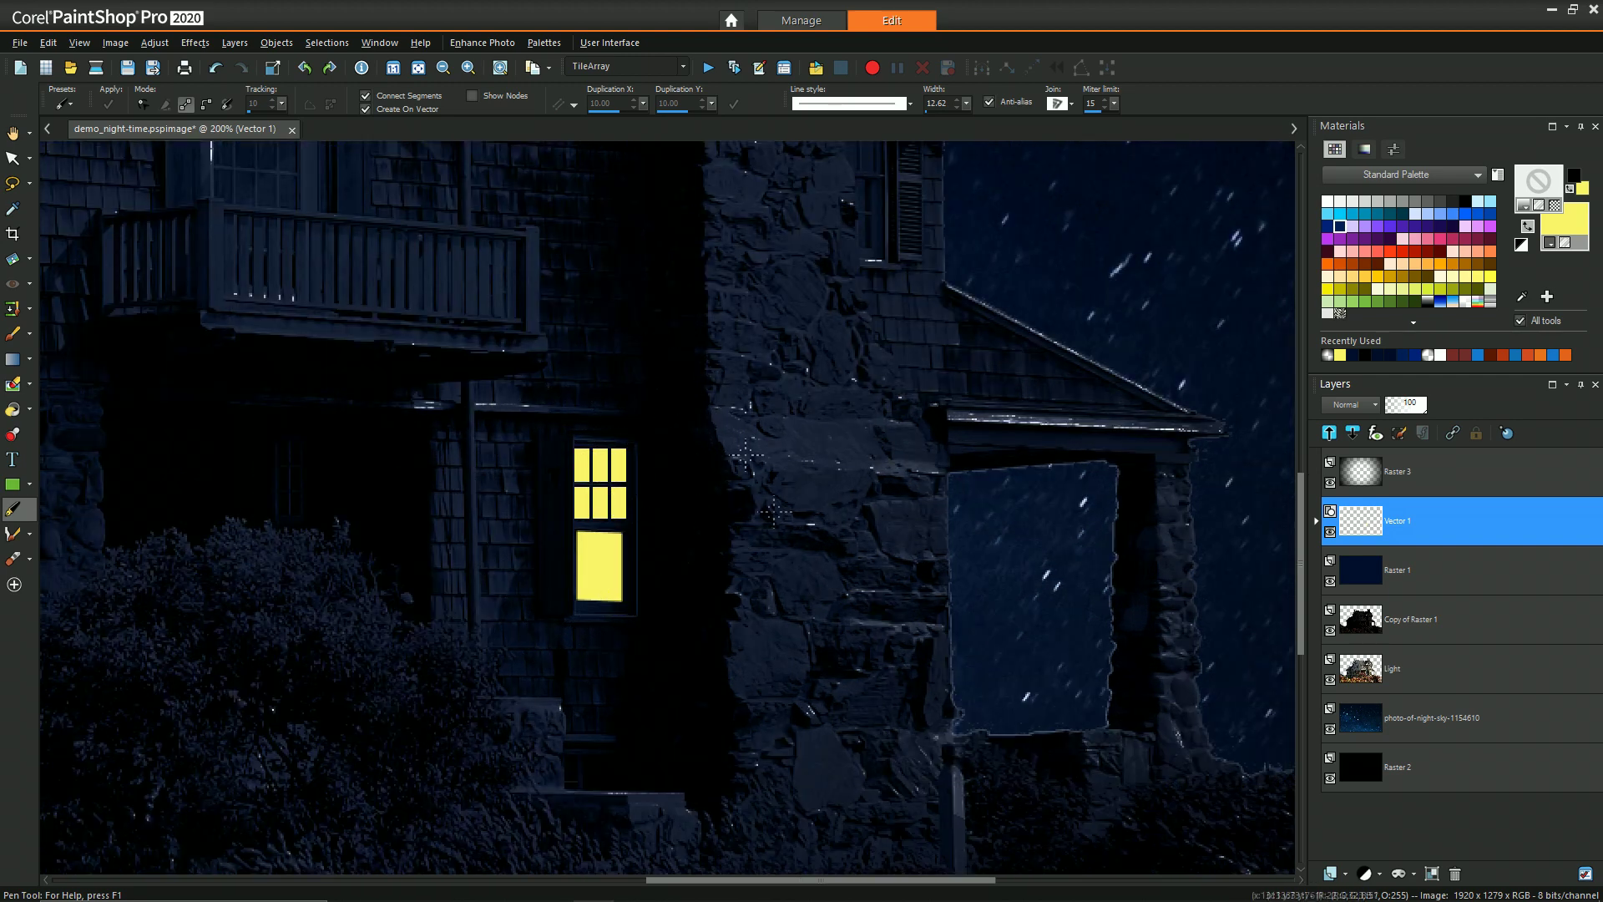
pyautogui.click(1419, 624)
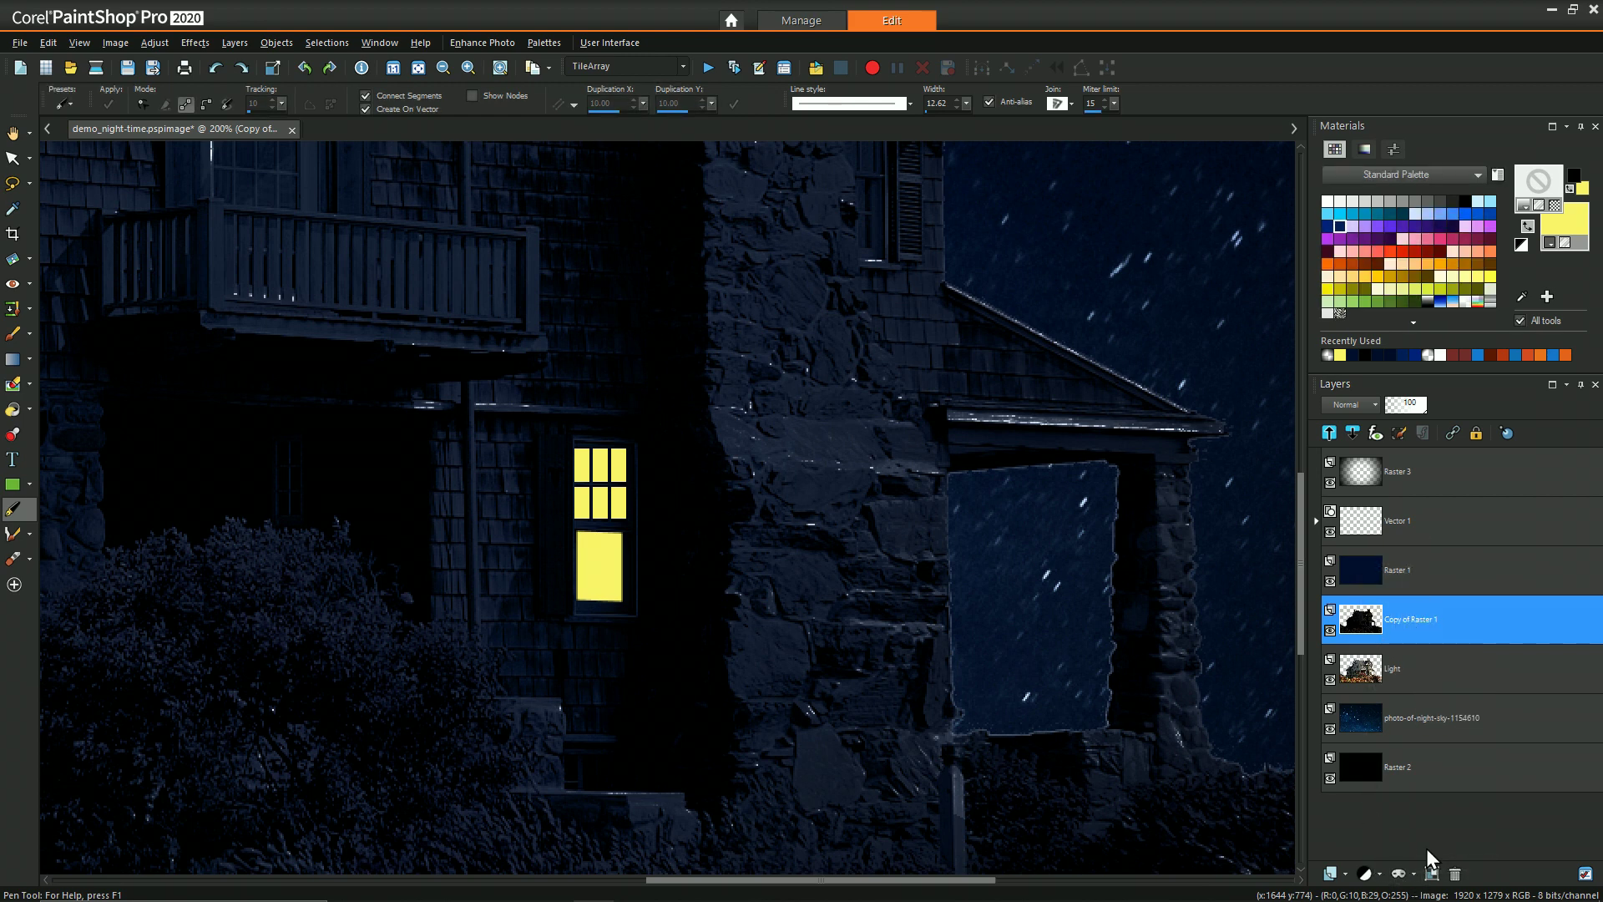
pyautogui.click(1413, 873)
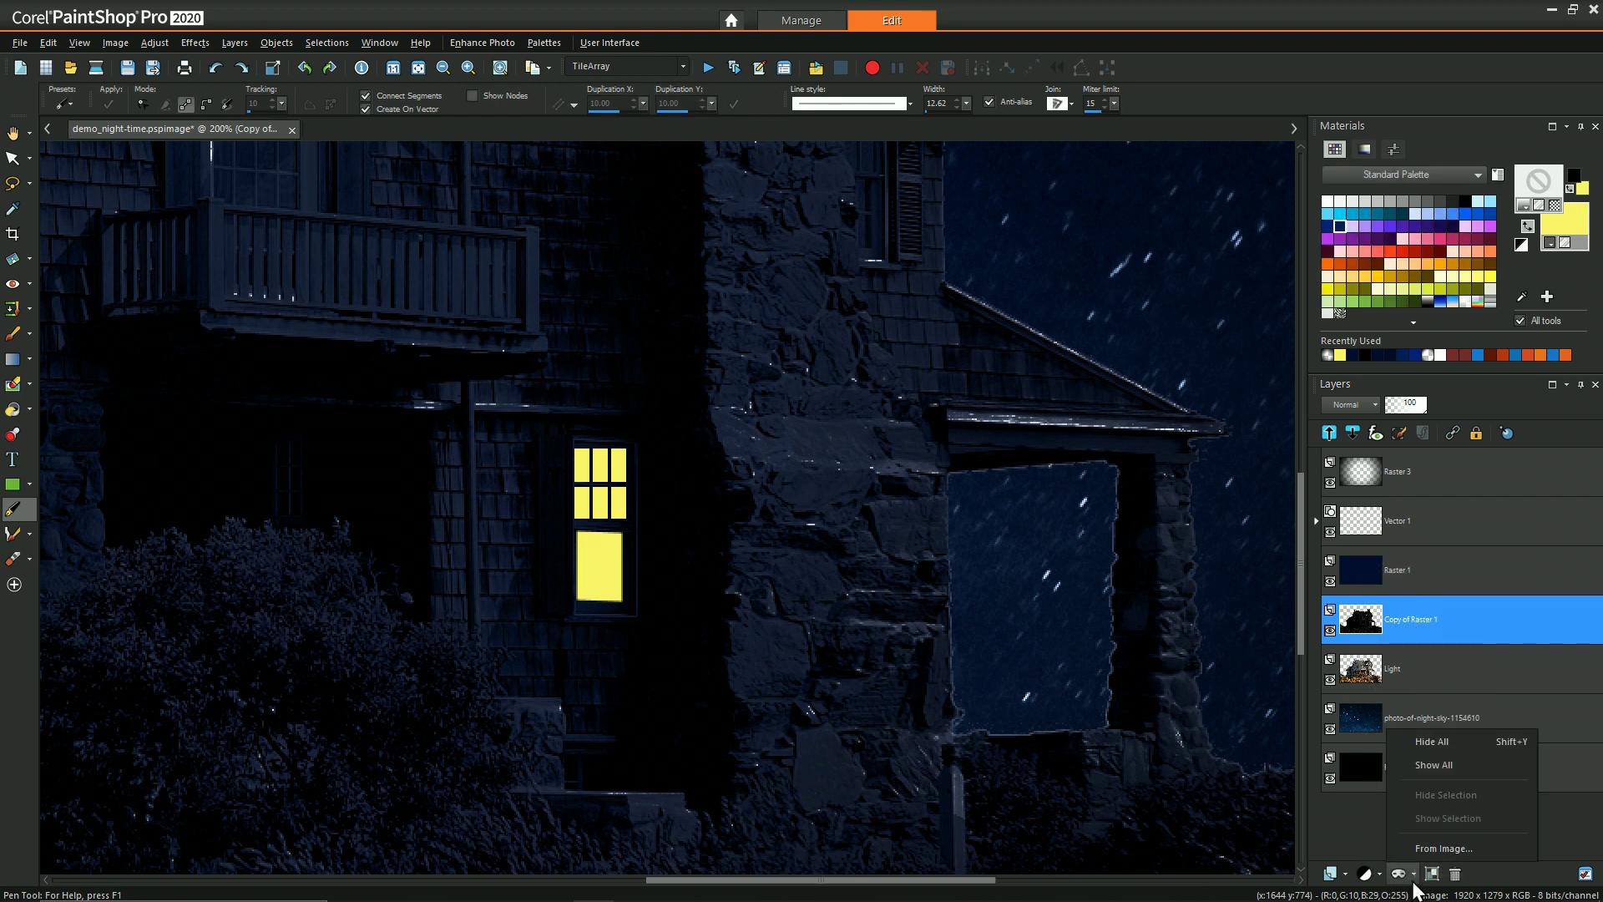
pyautogui.click(1430, 761)
pyautogui.moveTo(1395, 578); pyautogui.dragTo(1412, 688)
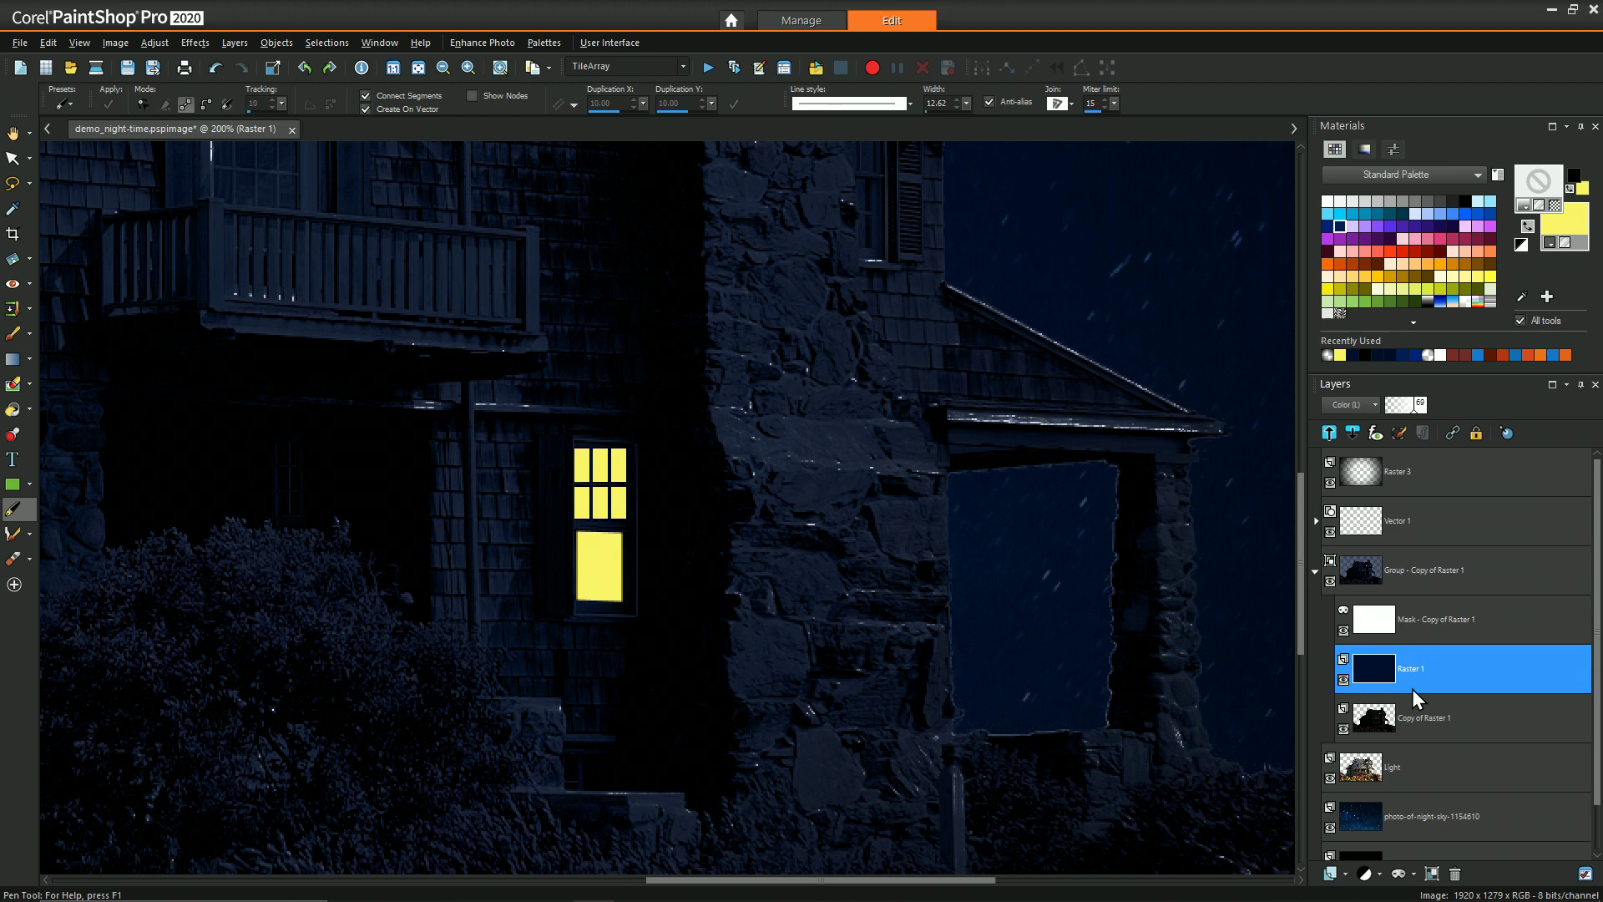
pyautogui.click(1416, 620)
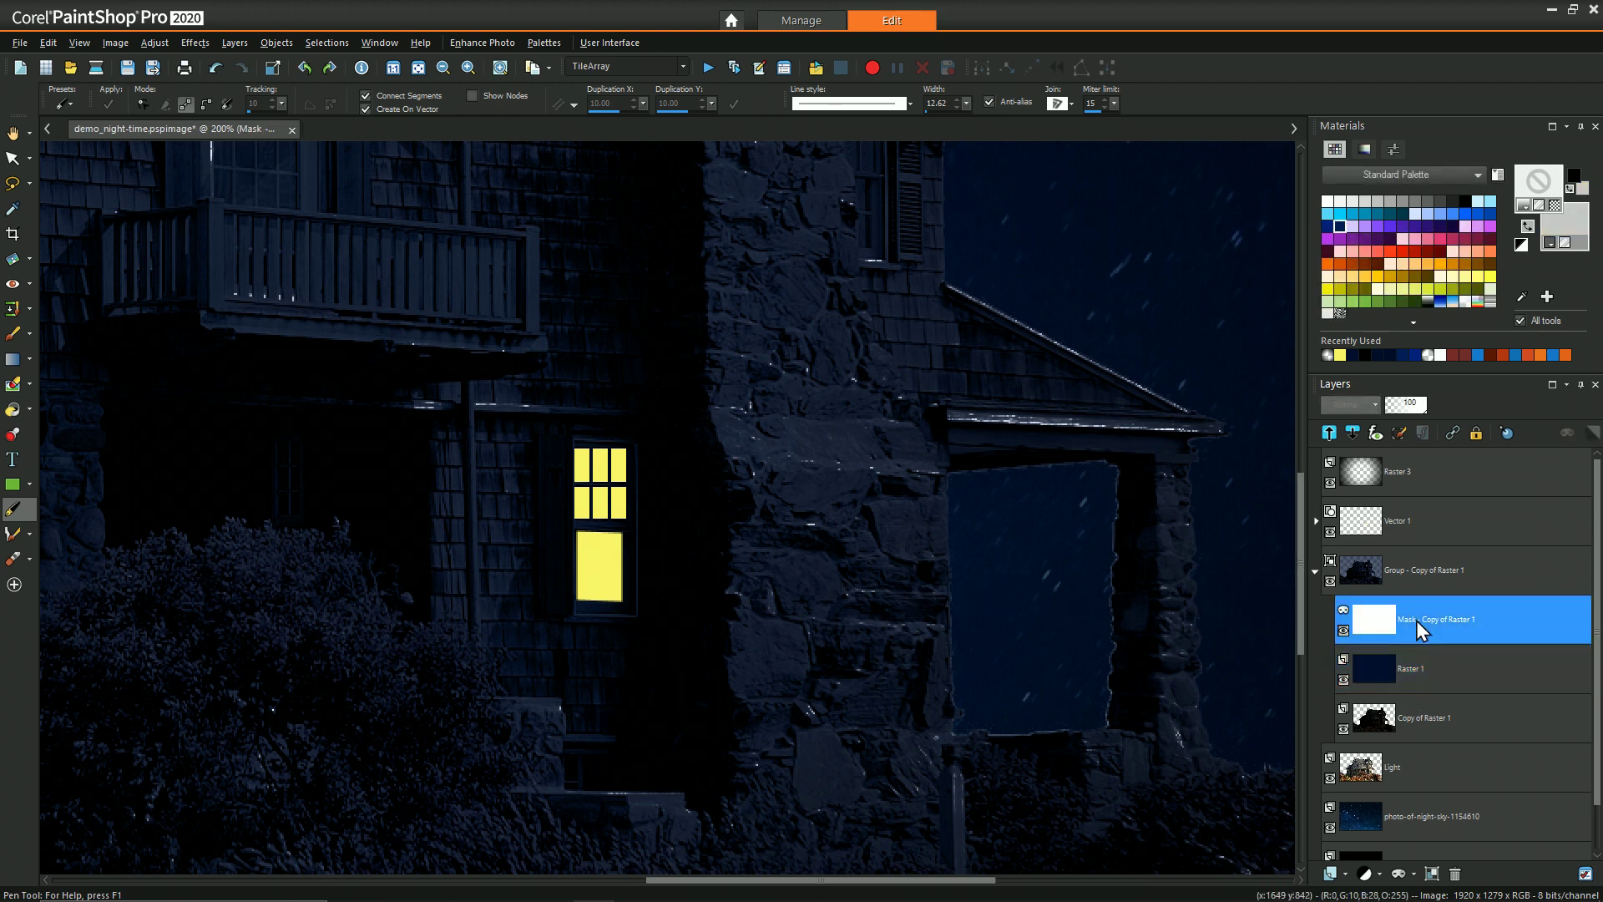
# Step: Set the Paint Brush to black with Hardness 24 for painting the mask
pyautogui.click(14, 337)
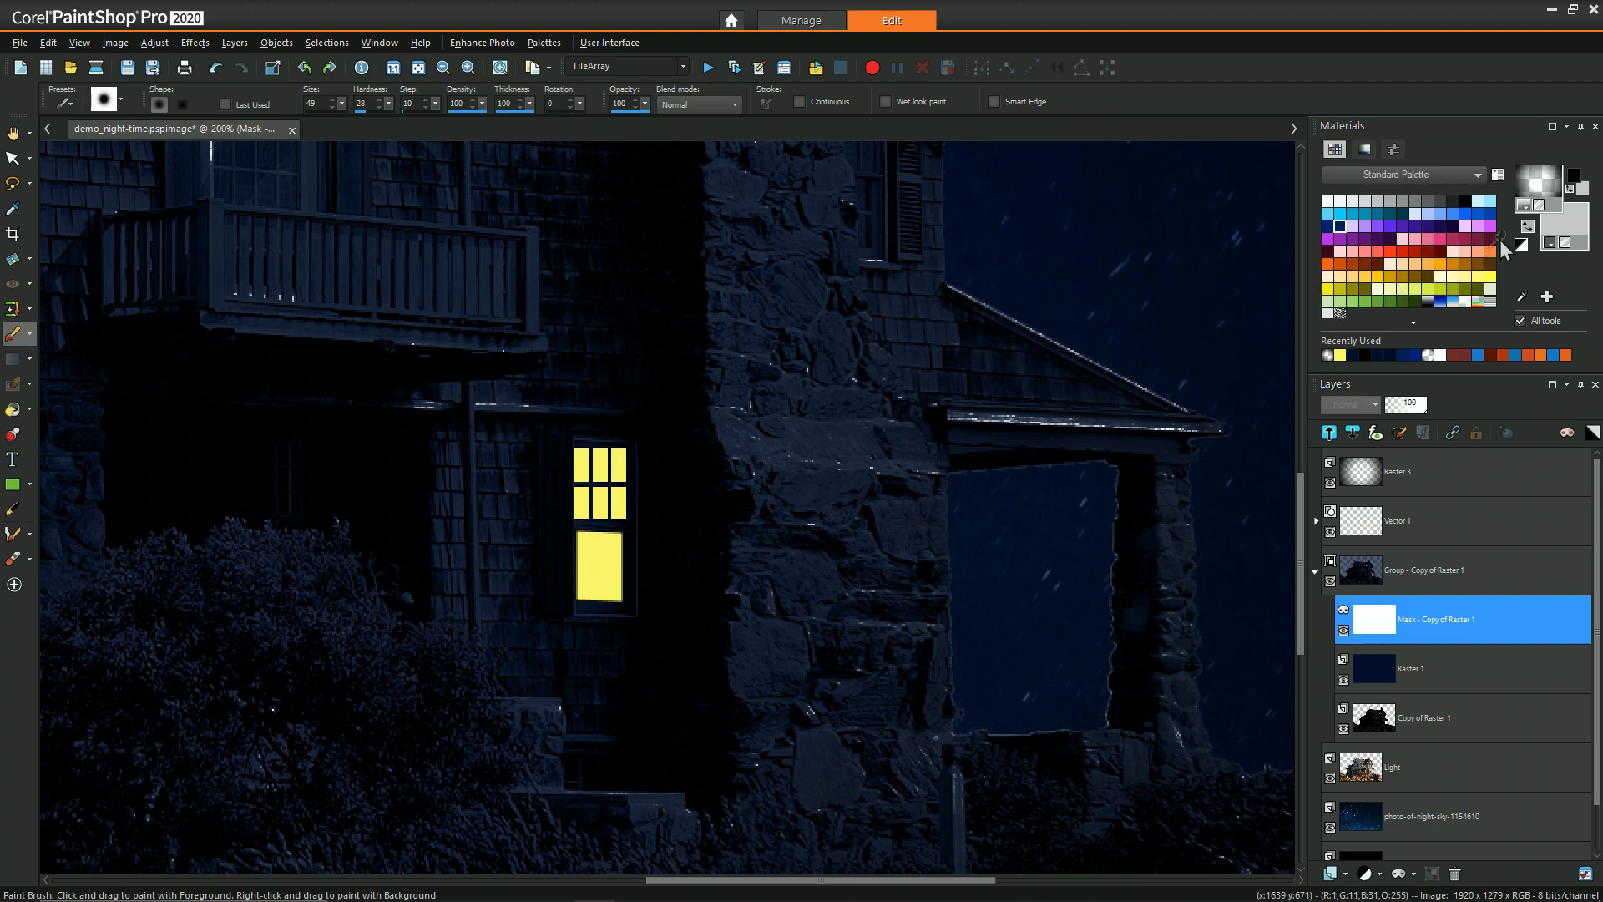
pyautogui.rightClick(1553, 174)
pyautogui.click(819, 418)
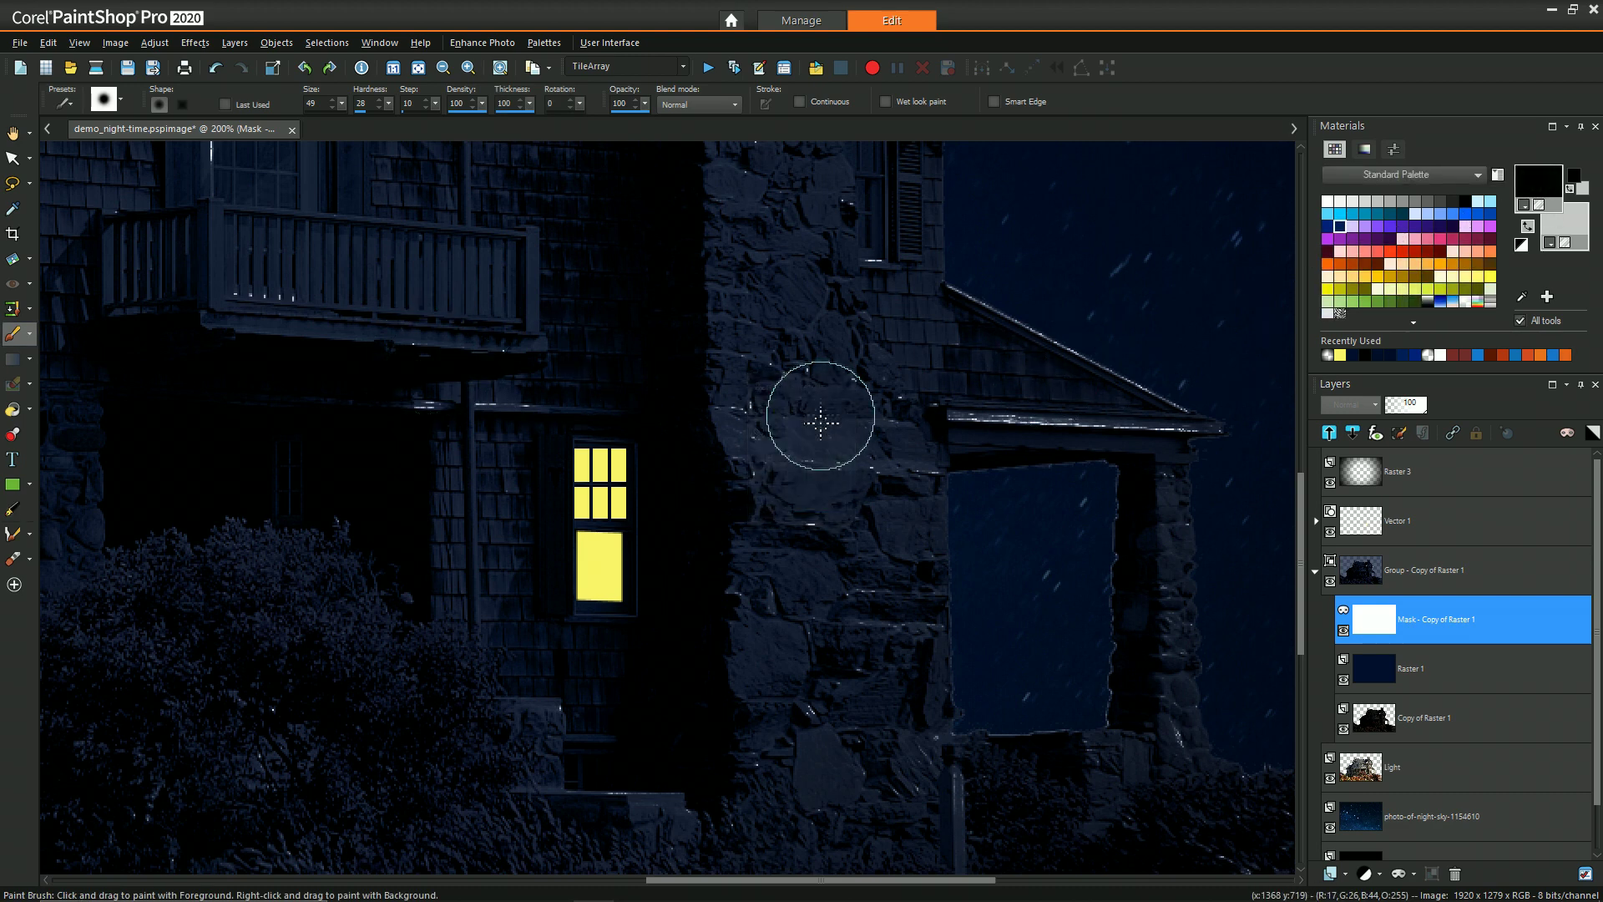
pyautogui.click(1316, 569)
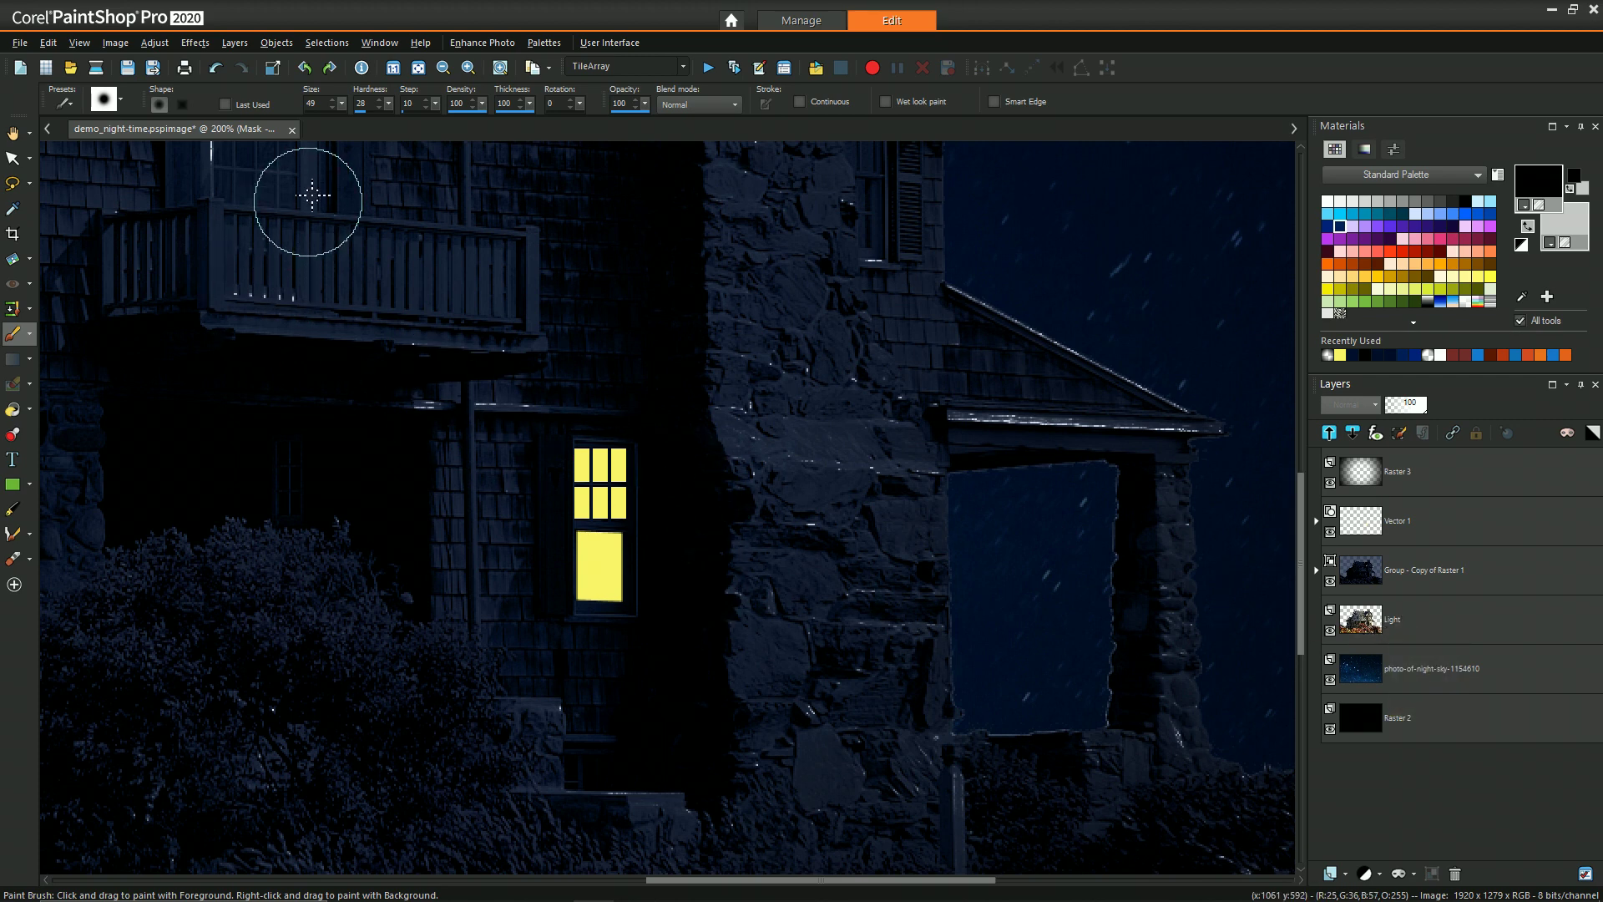
pyautogui.moveTo(387, 98); pyautogui.dragTo(384, 98)
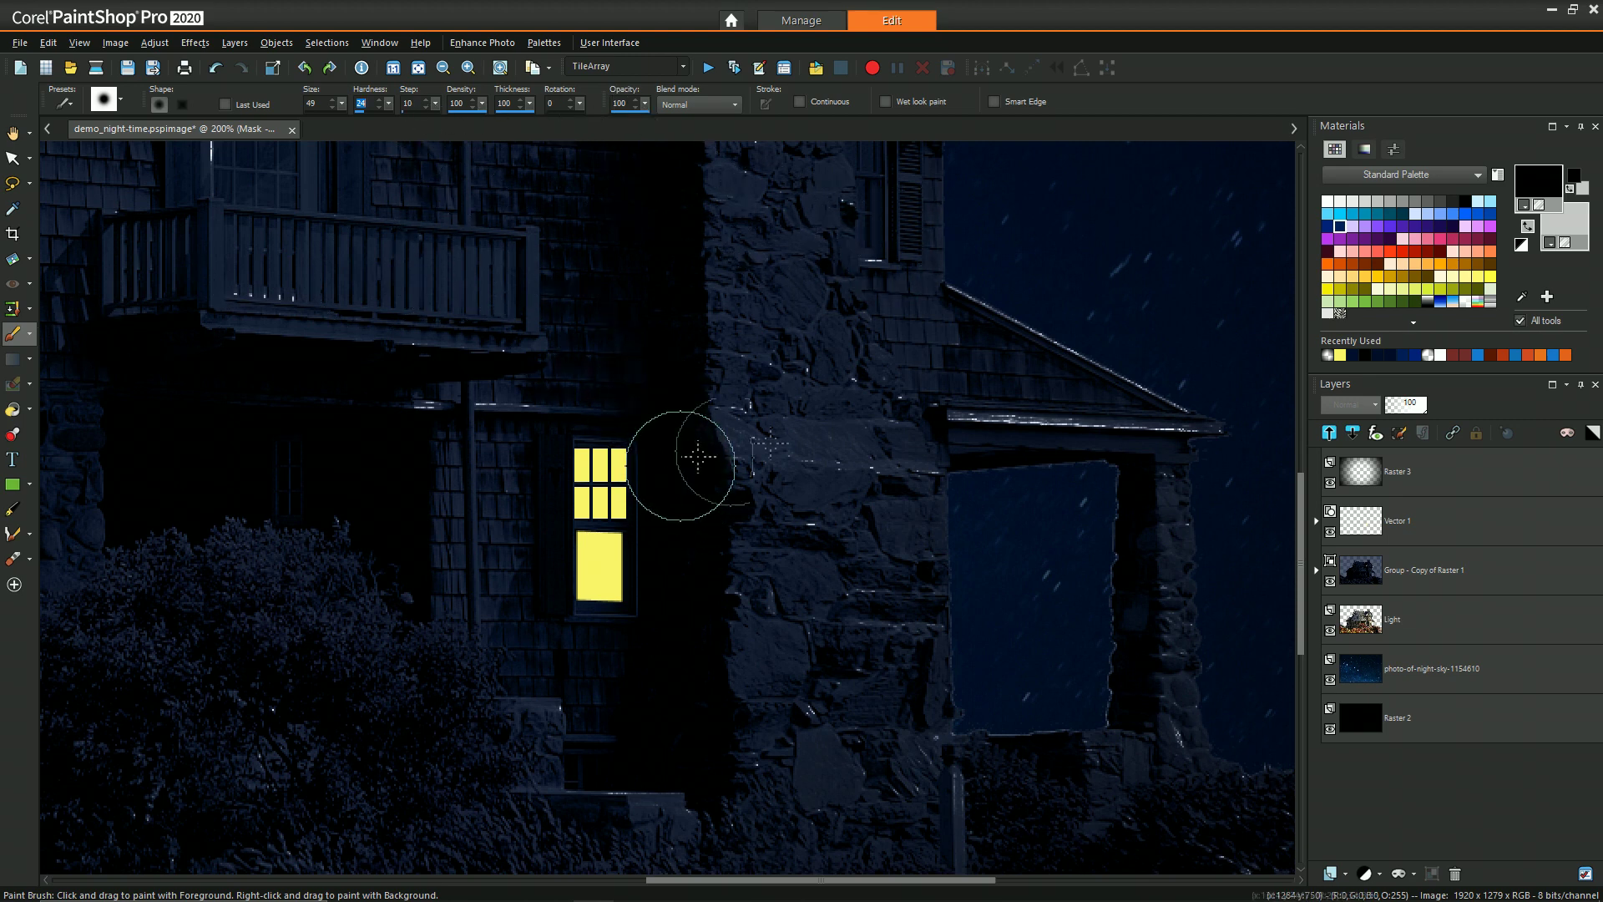
# Step: Paint window light onto the stones and frame to the window's right
pyautogui.moveTo(686, 476)
pyautogui.mouseDown()
pyautogui.moveTo(672, 595)
pyautogui.moveTo(709, 529)
pyautogui.moveTo(717, 462)
pyautogui.moveTo(705, 651)
pyautogui.moveTo(675, 598)
pyautogui.moveTo(731, 645)
pyautogui.moveTo(714, 453)
pyautogui.moveTo(679, 458)
pyautogui.moveTo(755, 412)
pyautogui.moveTo(711, 554)
pyautogui.moveTo(668, 451)
pyautogui.moveTo(795, 409)
pyautogui.moveTo(799, 644)
pyautogui.mouseUp()
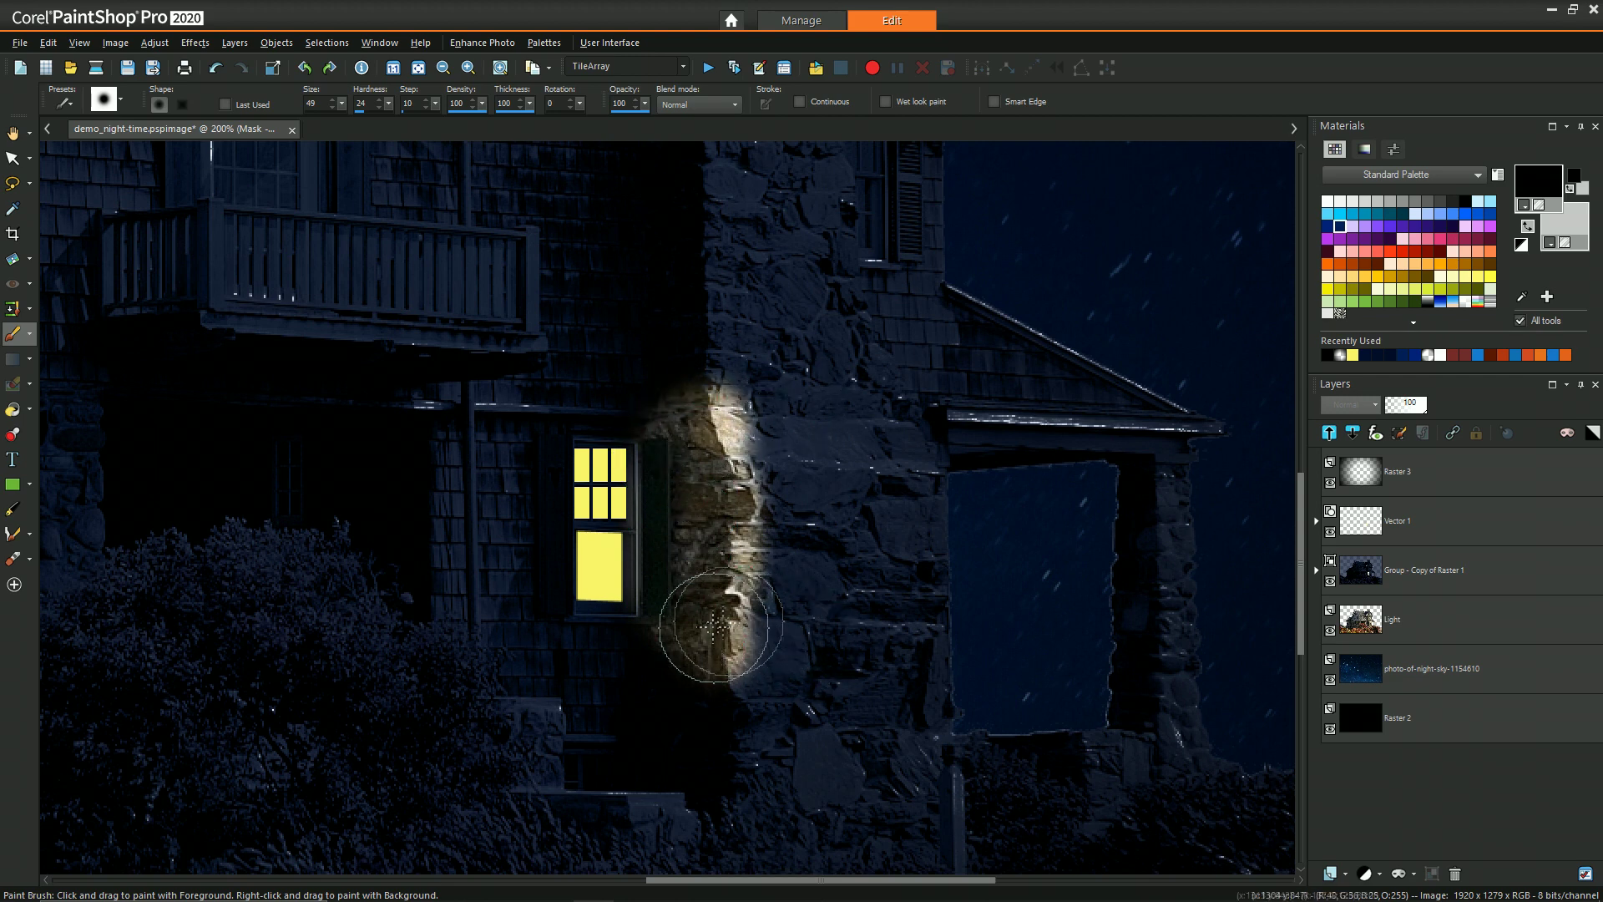
pyautogui.moveTo(720, 625)
pyautogui.mouseDown()
pyautogui.moveTo(640, 635)
pyautogui.moveTo(609, 615)
pyautogui.moveTo(598, 469)
pyautogui.moveTo(665, 476)
pyautogui.moveTo(683, 660)
pyautogui.moveTo(644, 476)
pyautogui.moveTo(641, 584)
pyautogui.moveTo(629, 576)
pyautogui.moveTo(734, 658)
pyautogui.moveTo(609, 465)
pyautogui.moveTo(727, 490)
pyautogui.mouseUp()
pyautogui.scroll(-3, 718, 501)
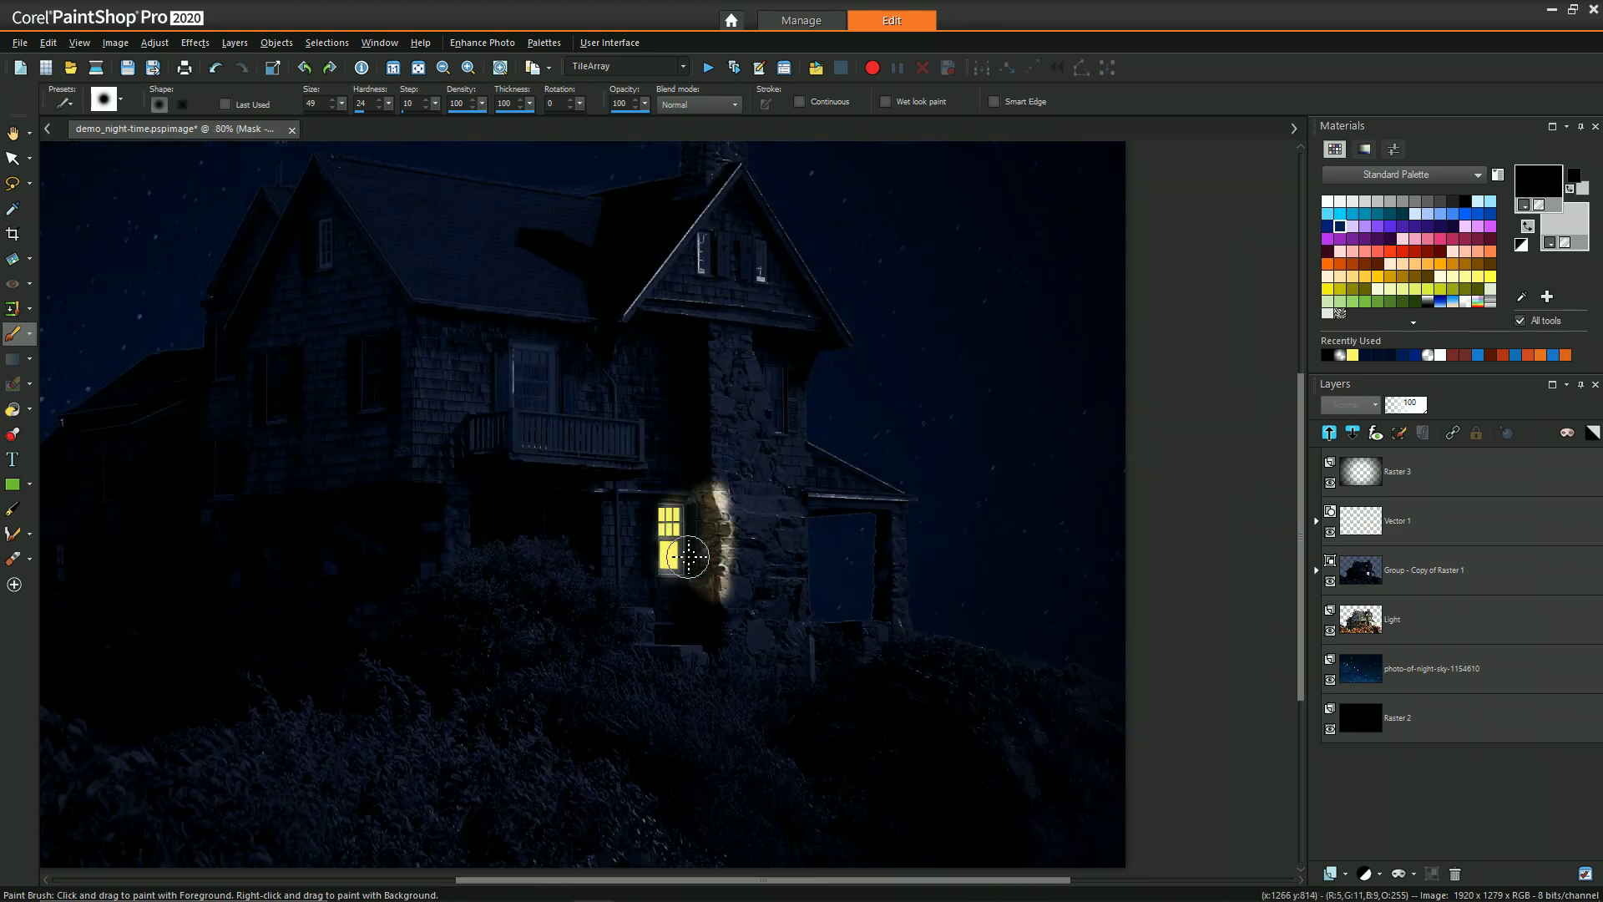
# Step: On the mask, reveal more light by the window, then trim the stone-edge glow using a white background swatch and Hardness 43
pyautogui.scroll(4, 627, 565)
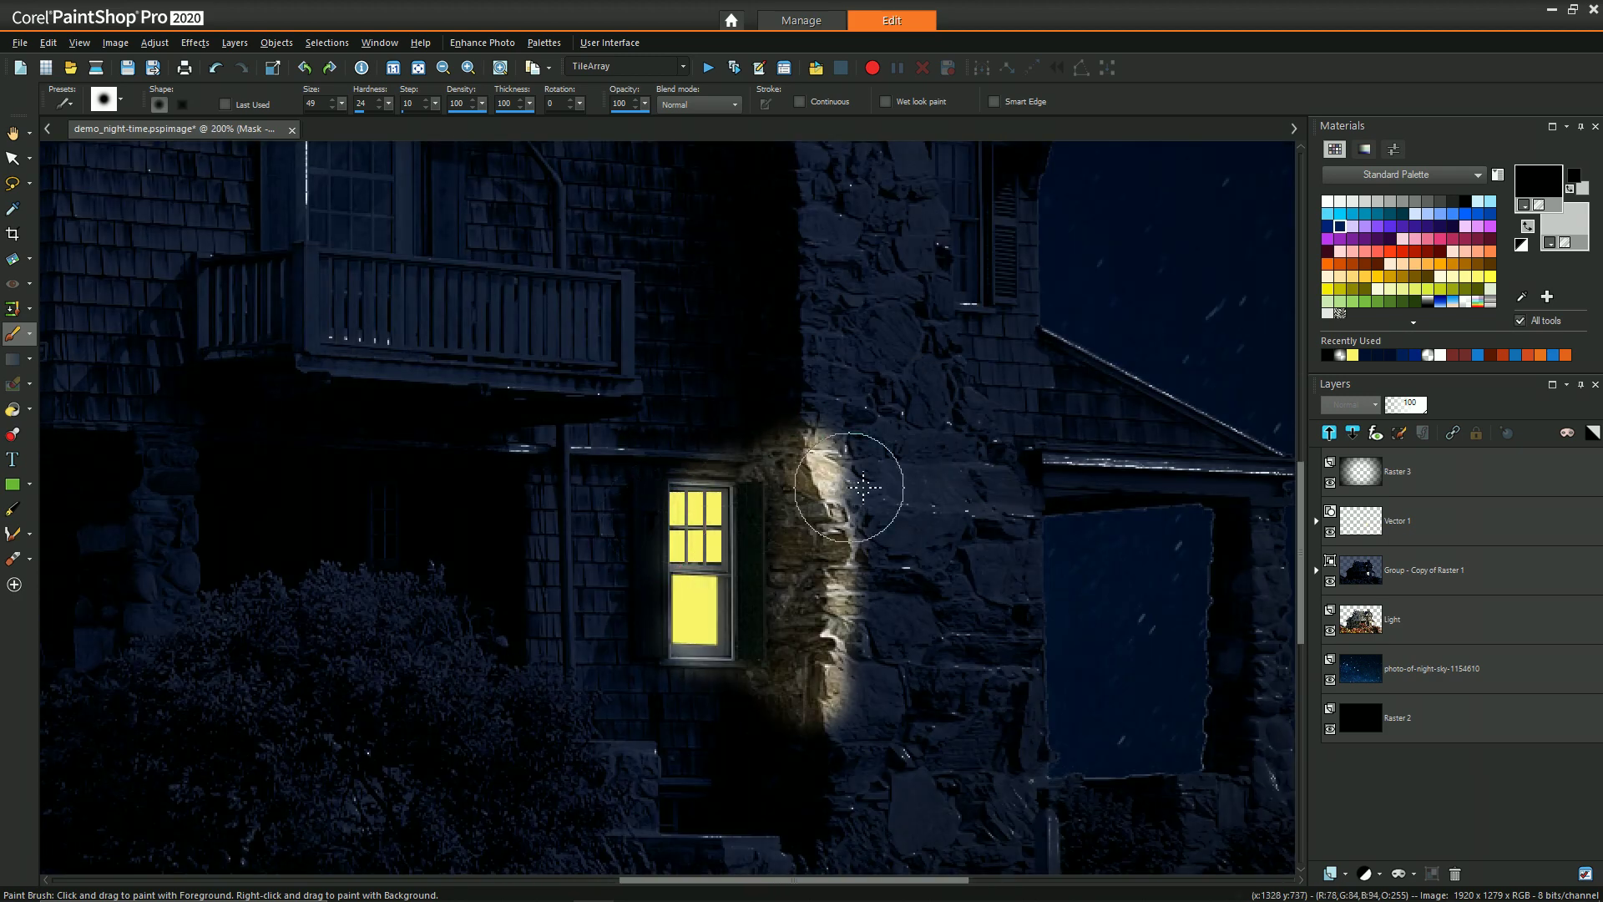
pyautogui.moveTo(879, 405)
pyautogui.mouseDown()
pyautogui.moveTo(863, 376)
pyautogui.moveTo(861, 443)
pyautogui.mouseUp()
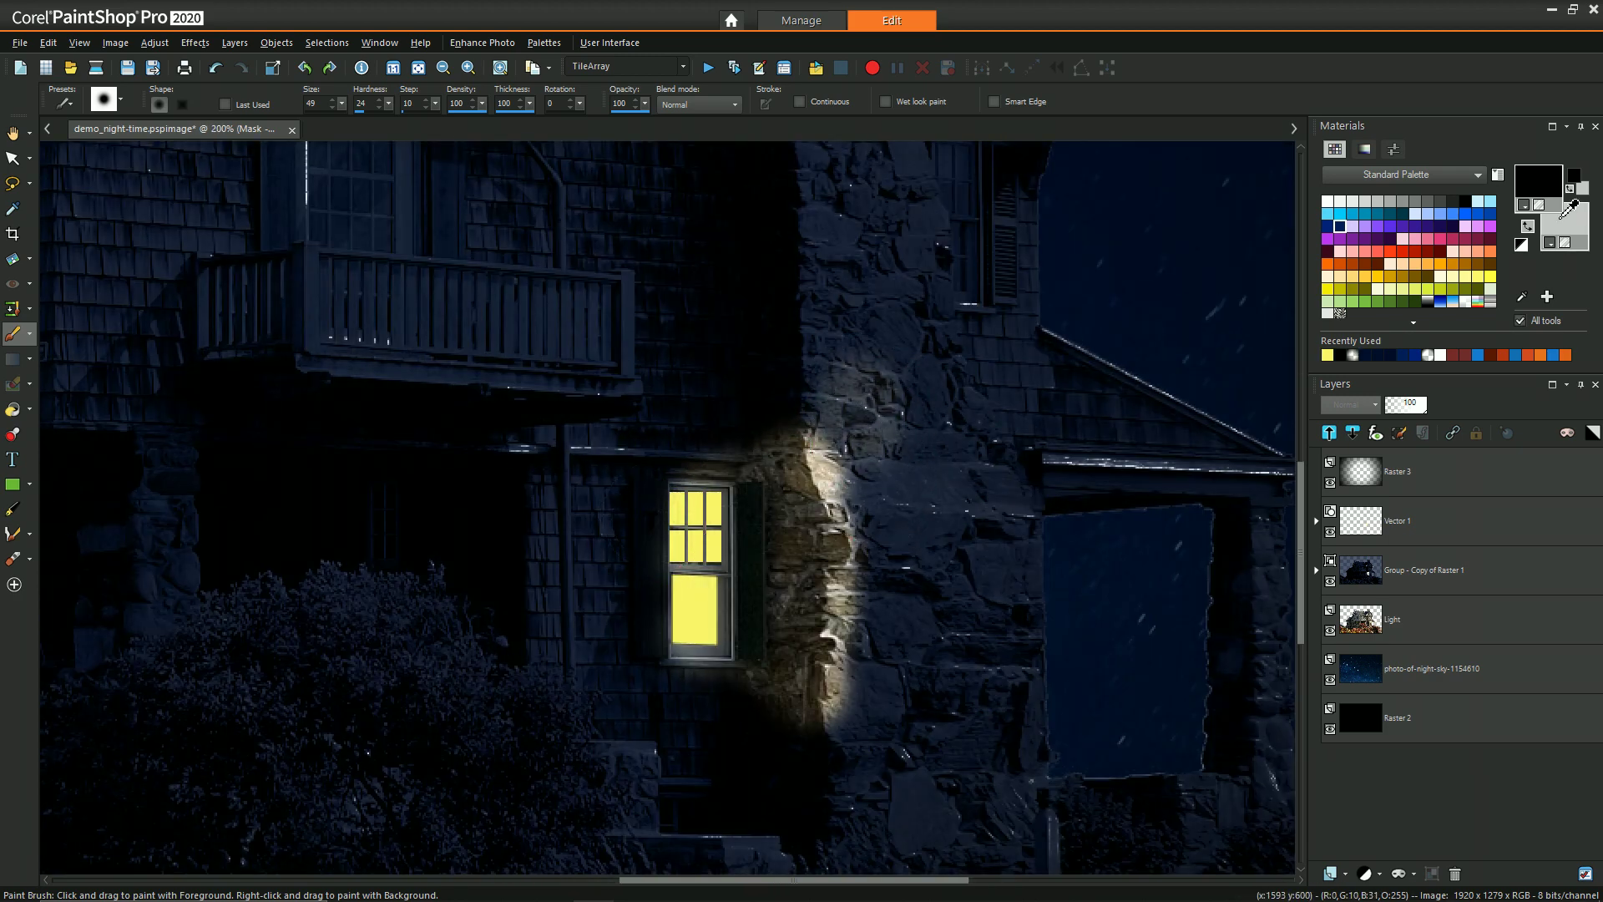
pyautogui.rightClick(1568, 211)
pyautogui.click(843, 431)
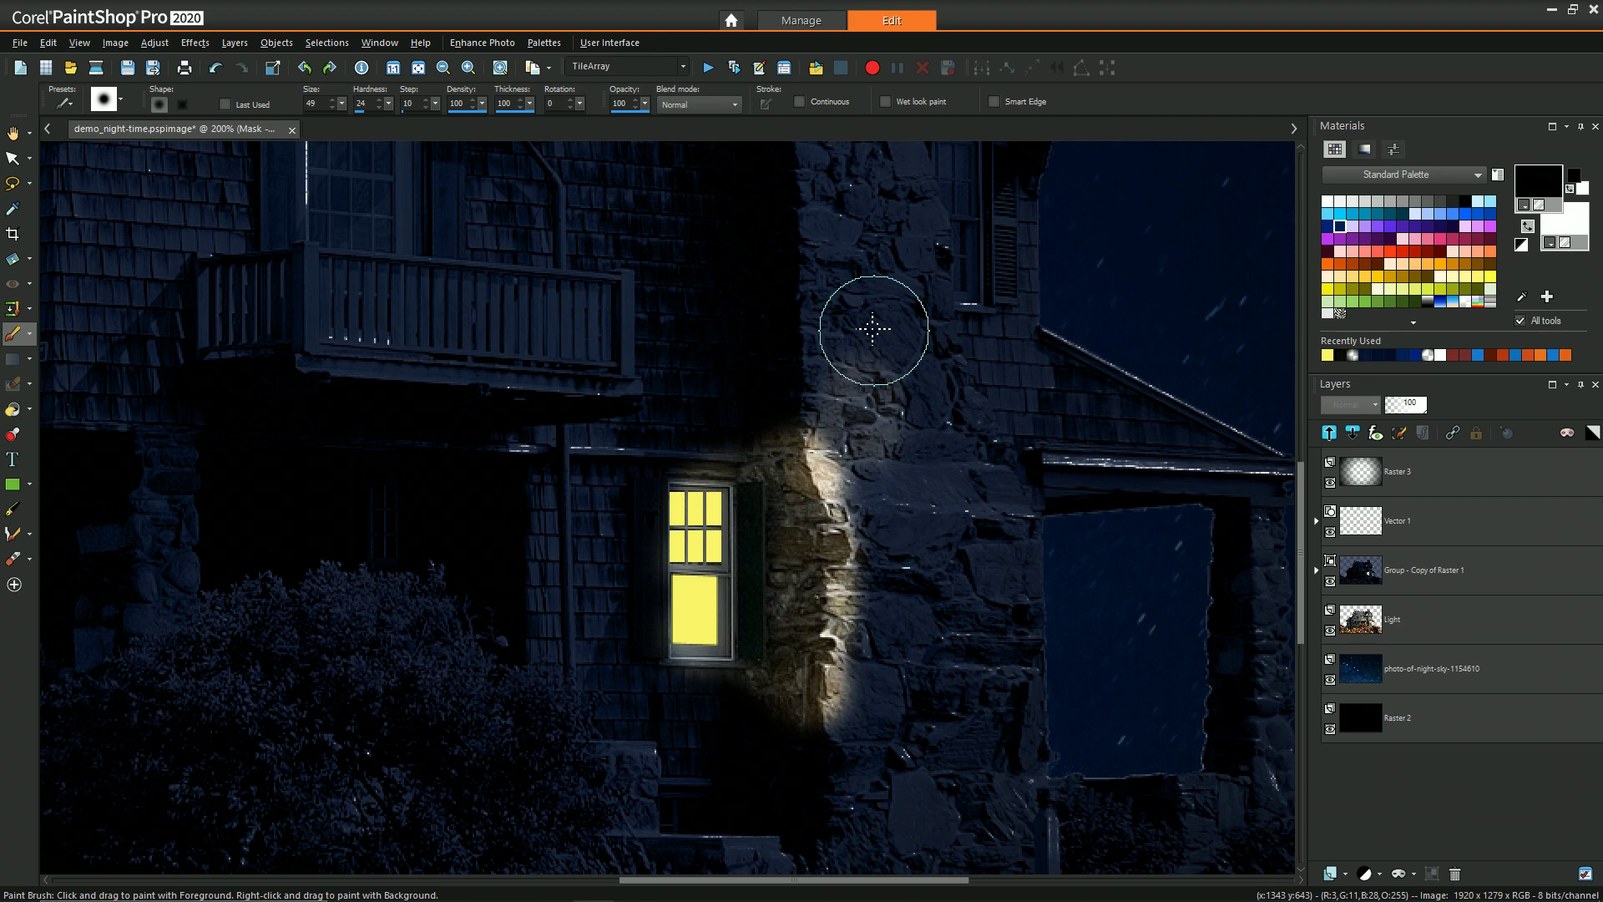
pyautogui.moveTo(850, 390); pyautogui.dragTo(860, 501)
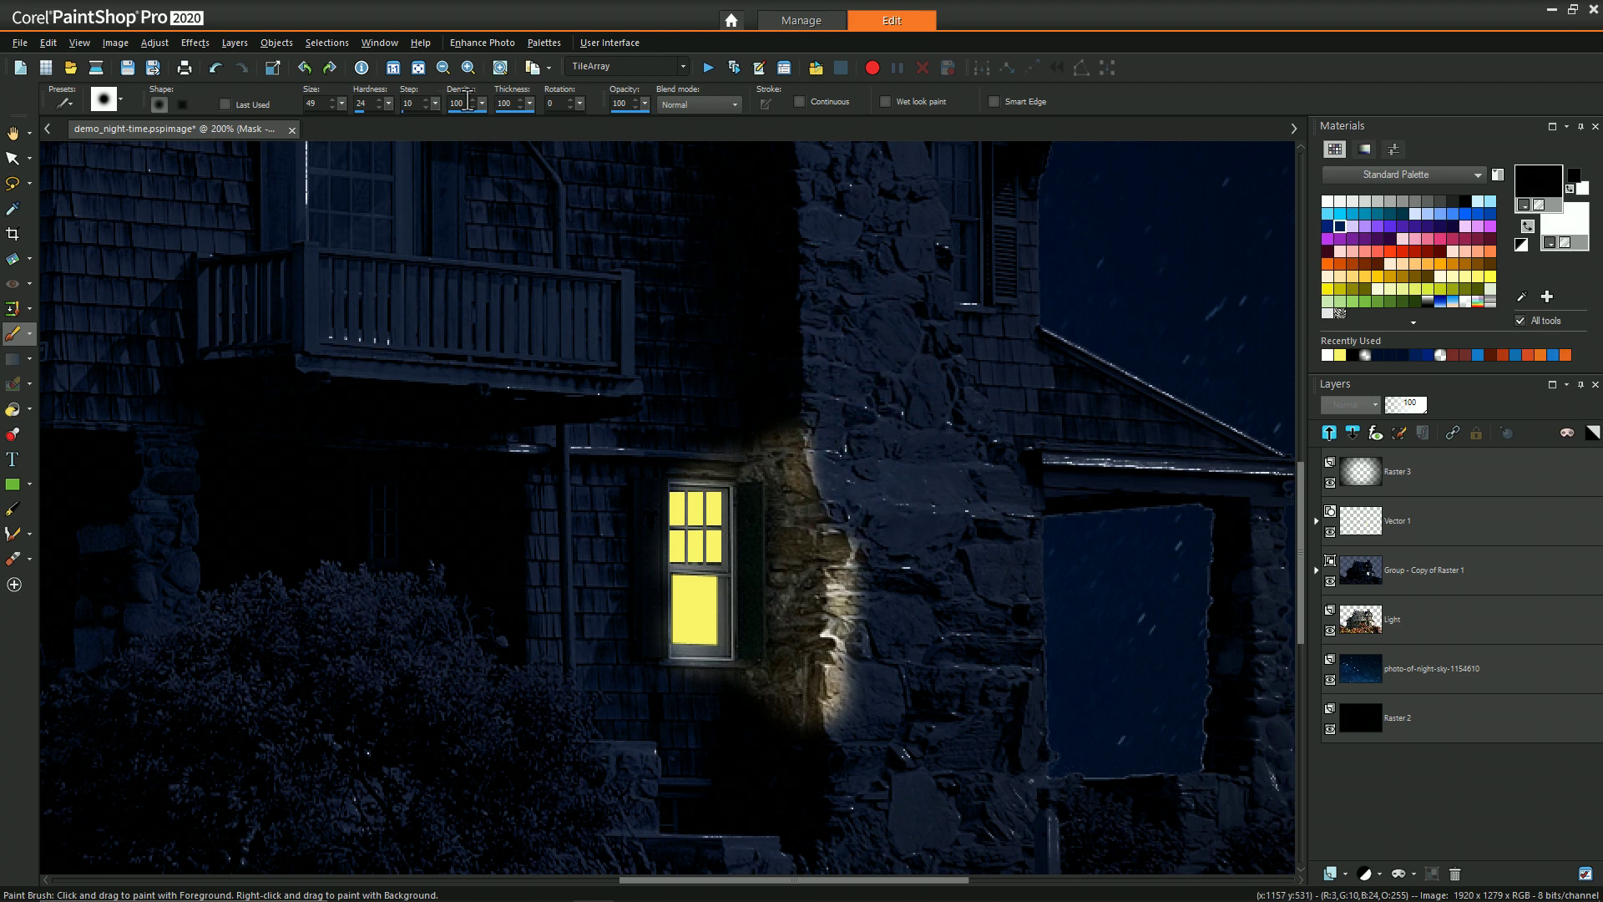
pyautogui.moveTo(397, 117); pyautogui.dragTo(404, 118)
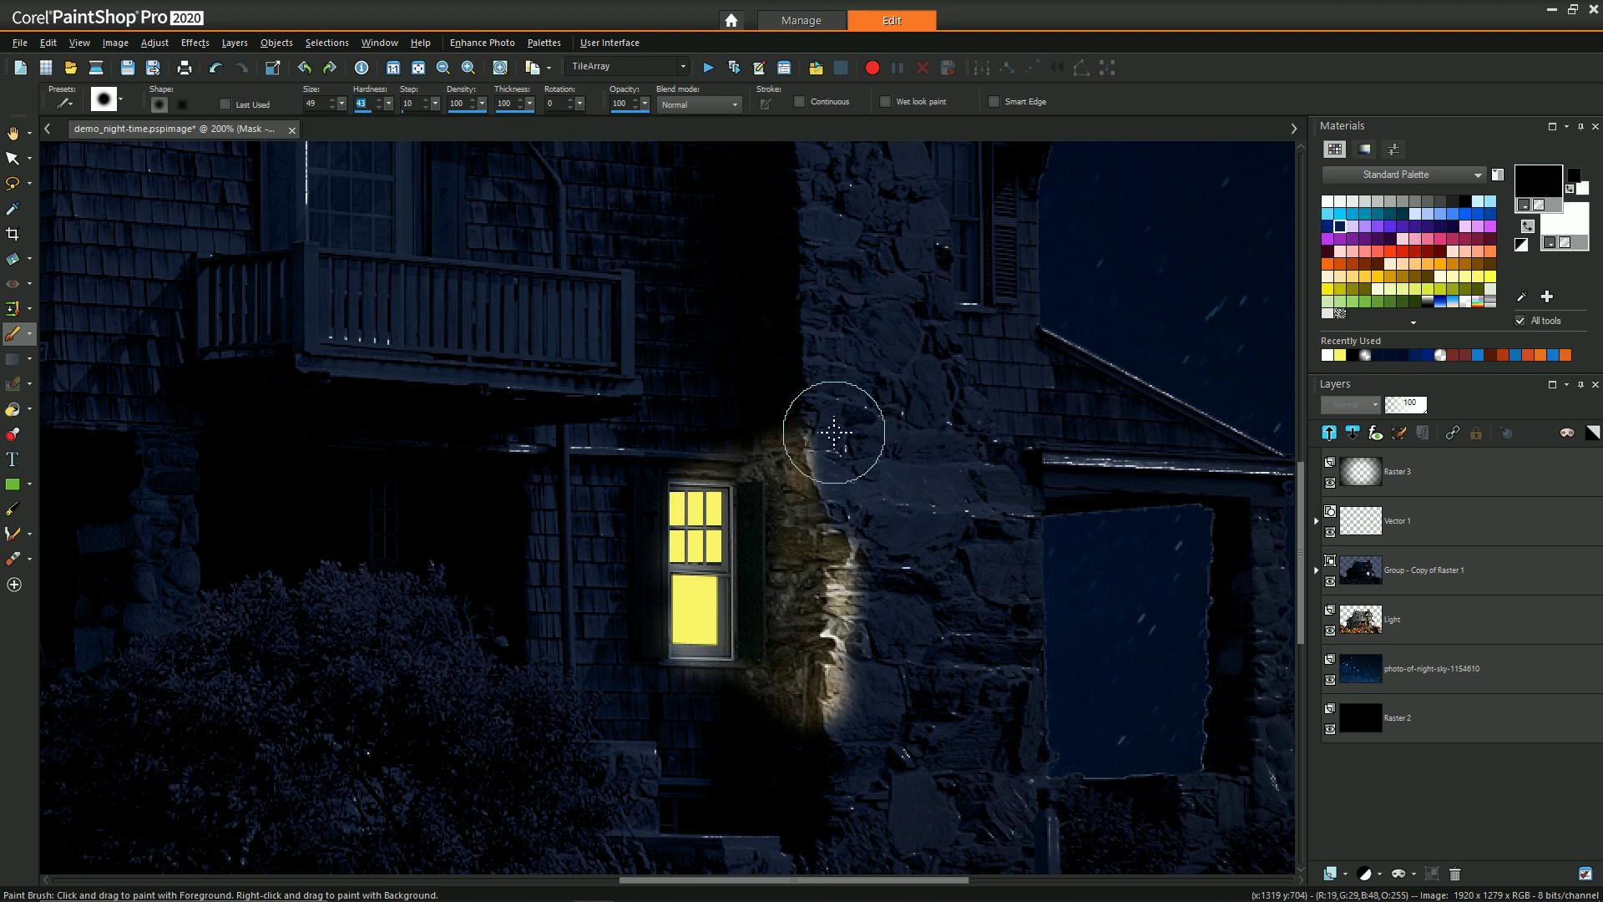
pyautogui.moveTo(881, 530)
pyautogui.mouseDown()
pyautogui.moveTo(863, 530)
pyautogui.moveTo(881, 565)
pyautogui.moveTo(863, 522)
pyautogui.moveTo(866, 684)
pyautogui.moveTo(859, 537)
pyautogui.moveTo(859, 702)
pyautogui.moveTo(860, 559)
pyautogui.moveTo(874, 680)
pyautogui.moveTo(849, 704)
pyautogui.moveTo(855, 512)
pyautogui.mouseUp()
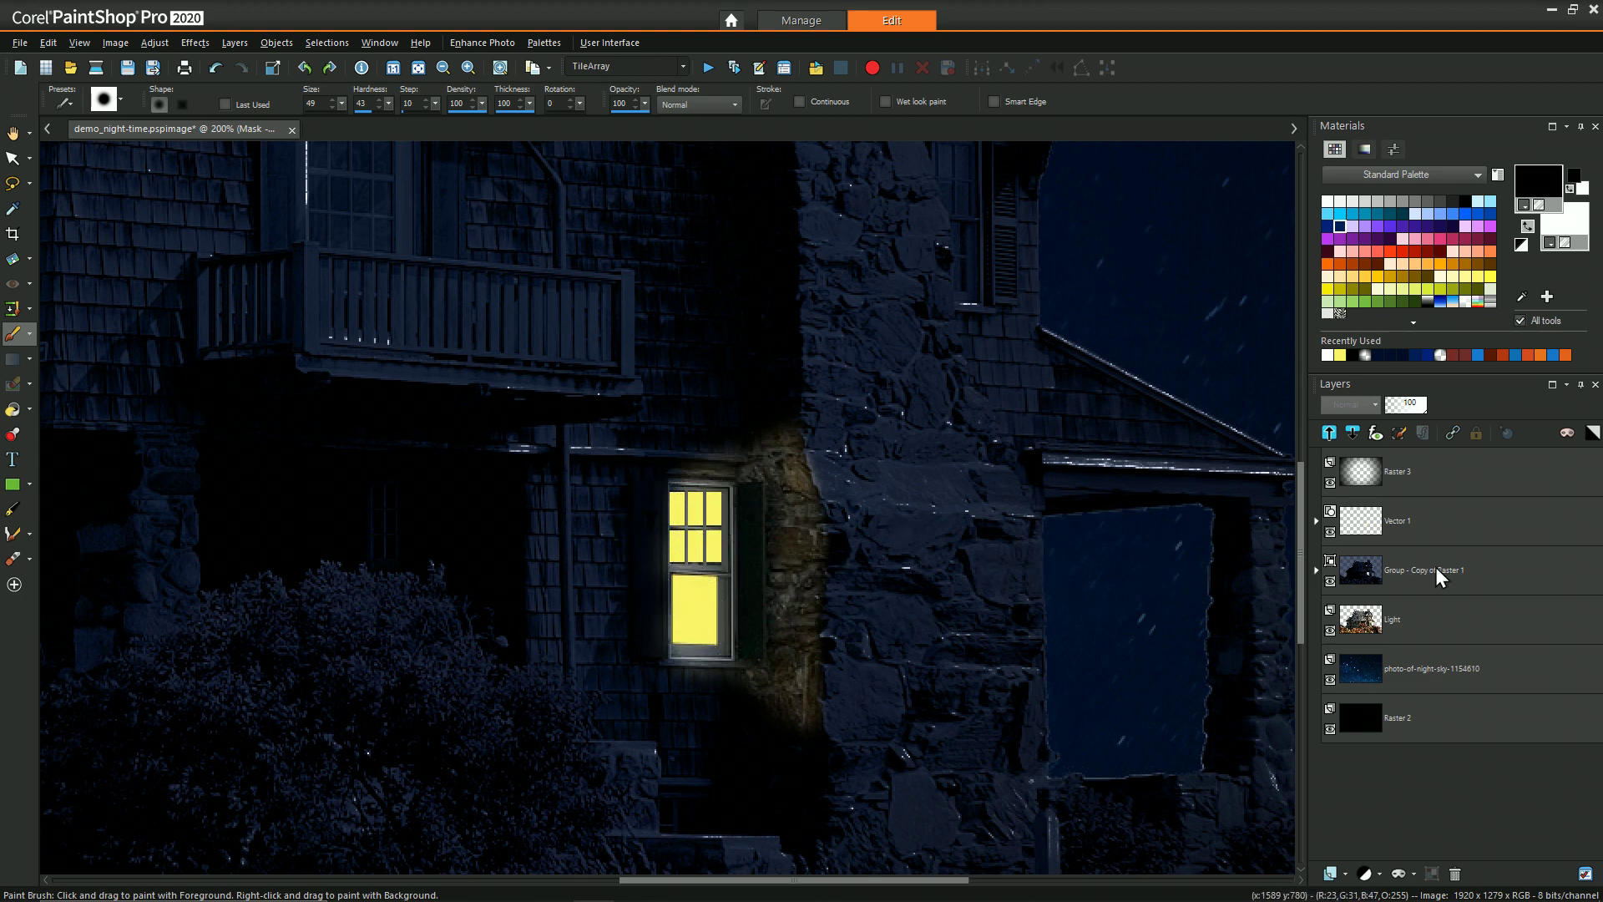
# Step: Add a new raster layer above Light and flood fill it with yellow
pyautogui.click(1430, 639)
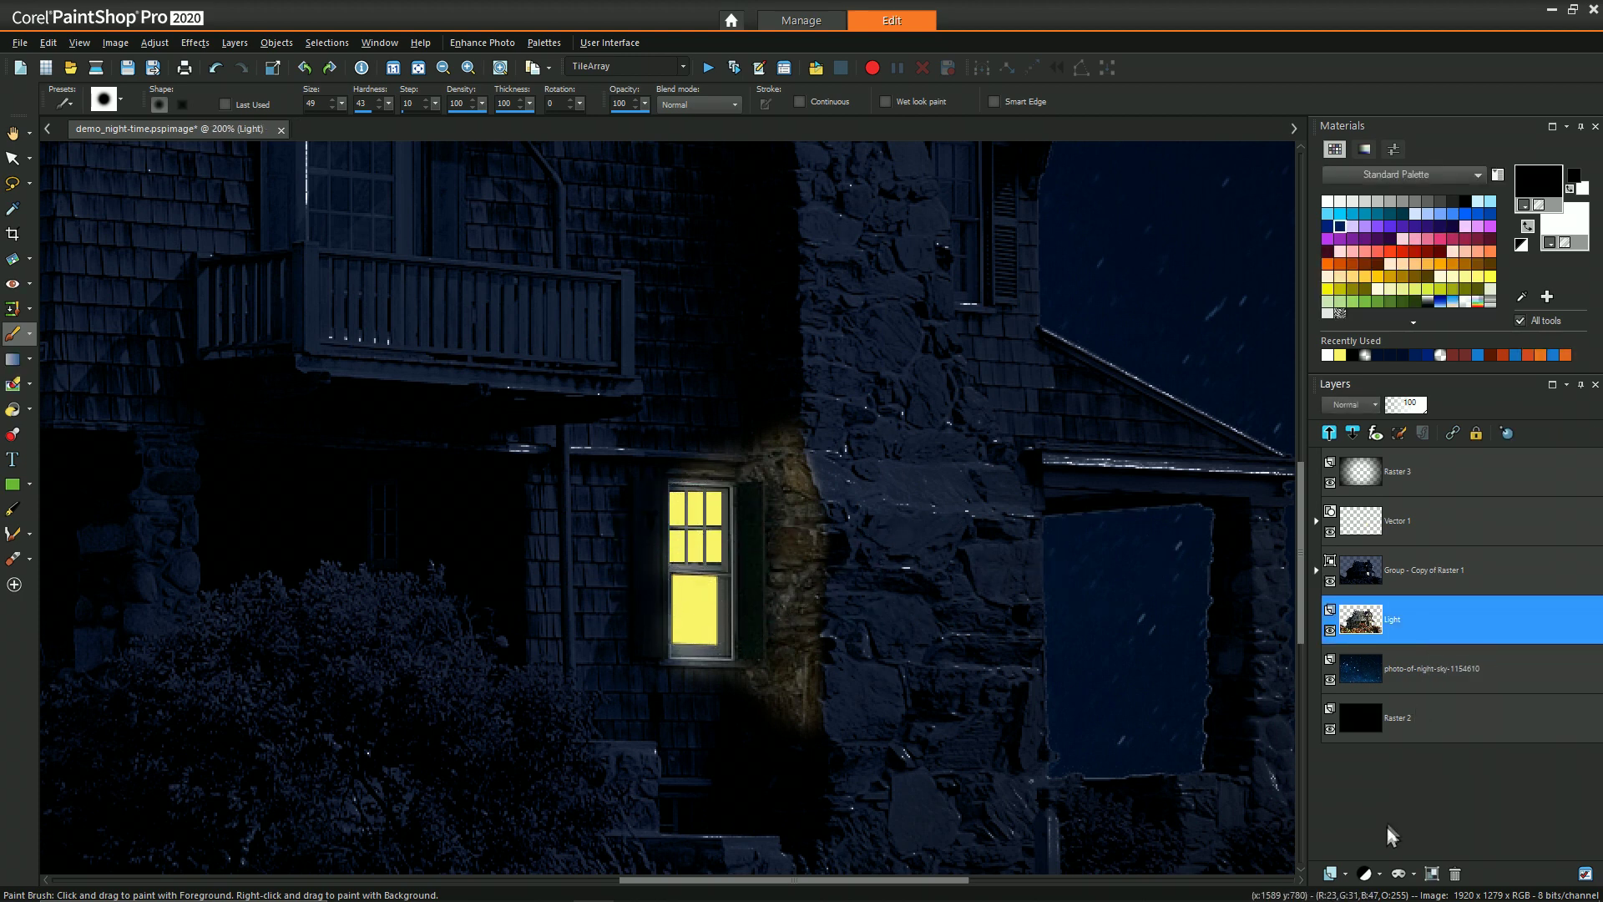
pyautogui.click(1342, 873)
pyautogui.click(1363, 736)
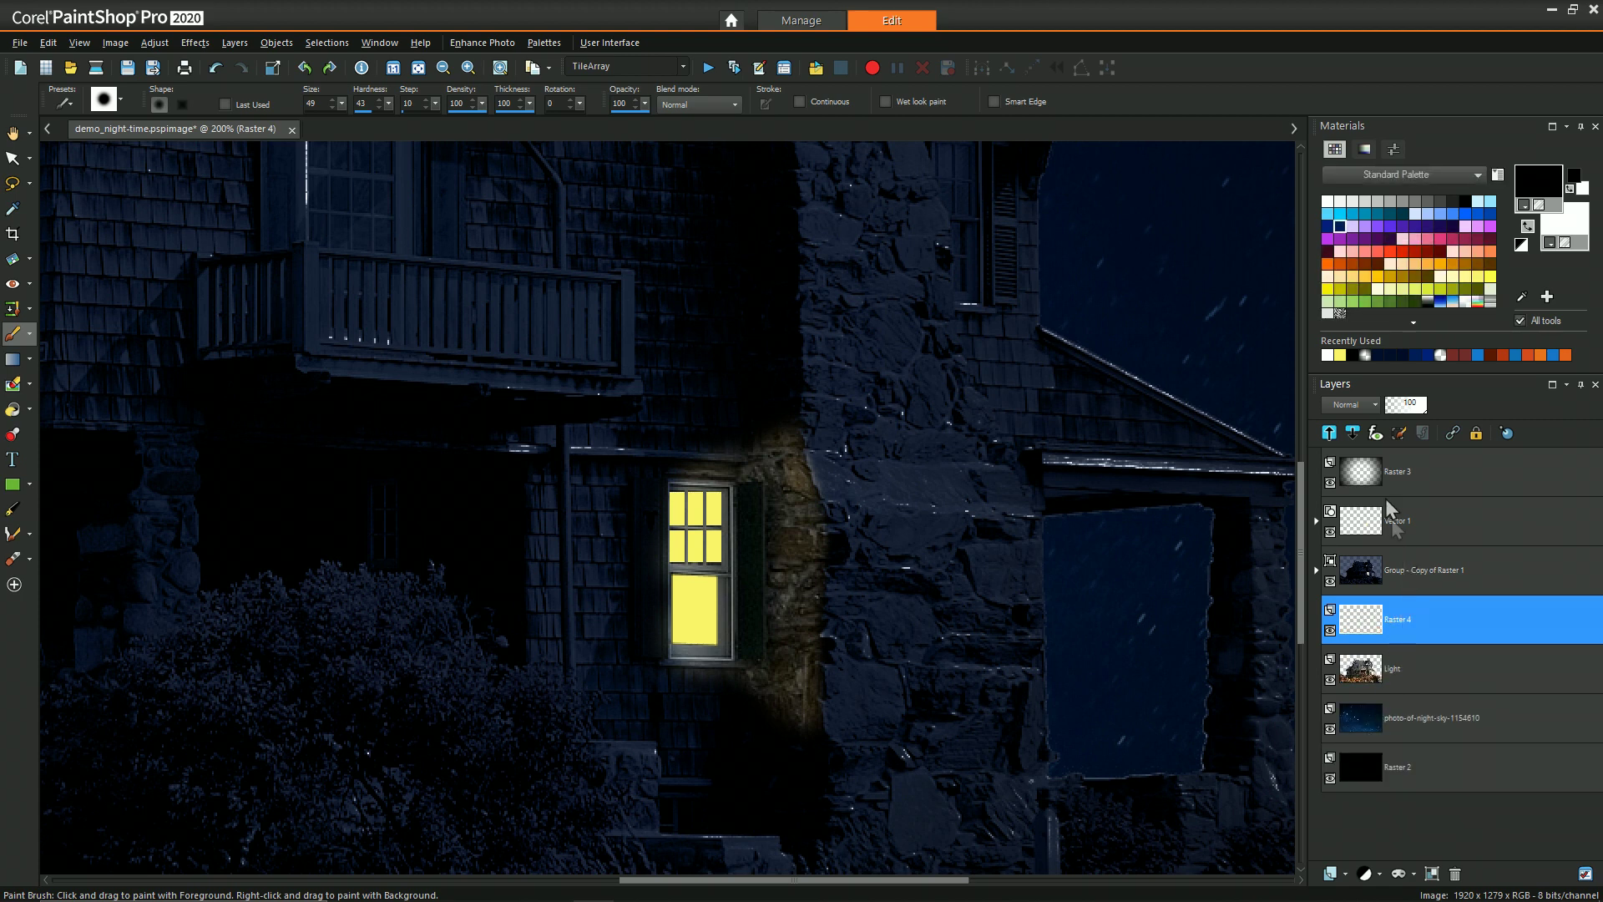
pyautogui.click(1328, 287)
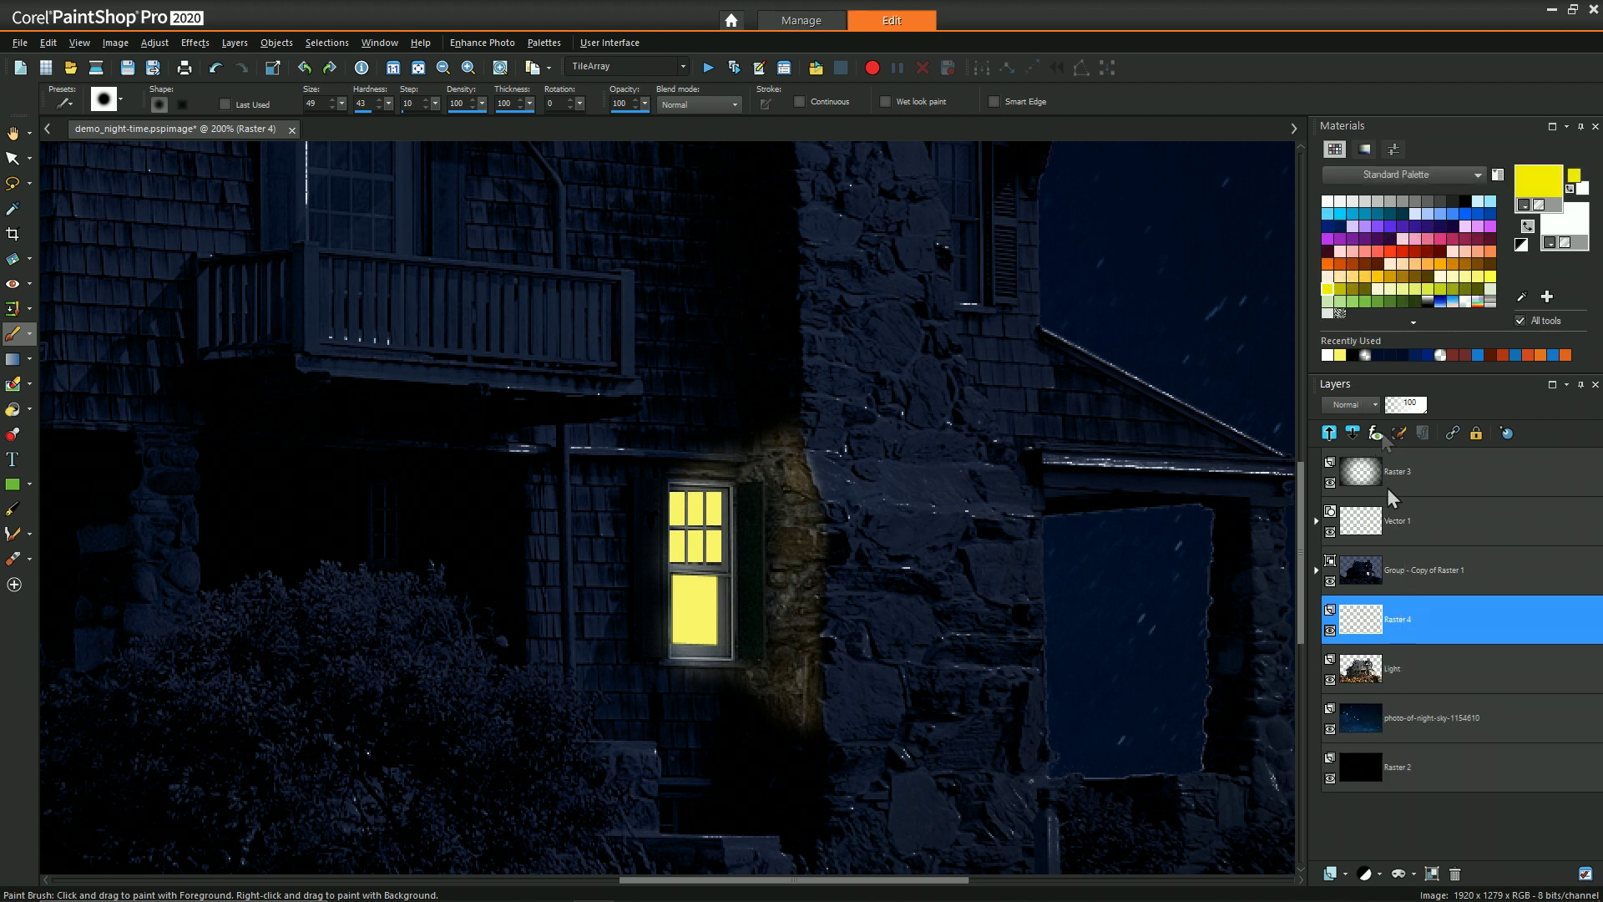
pyautogui.press('f')
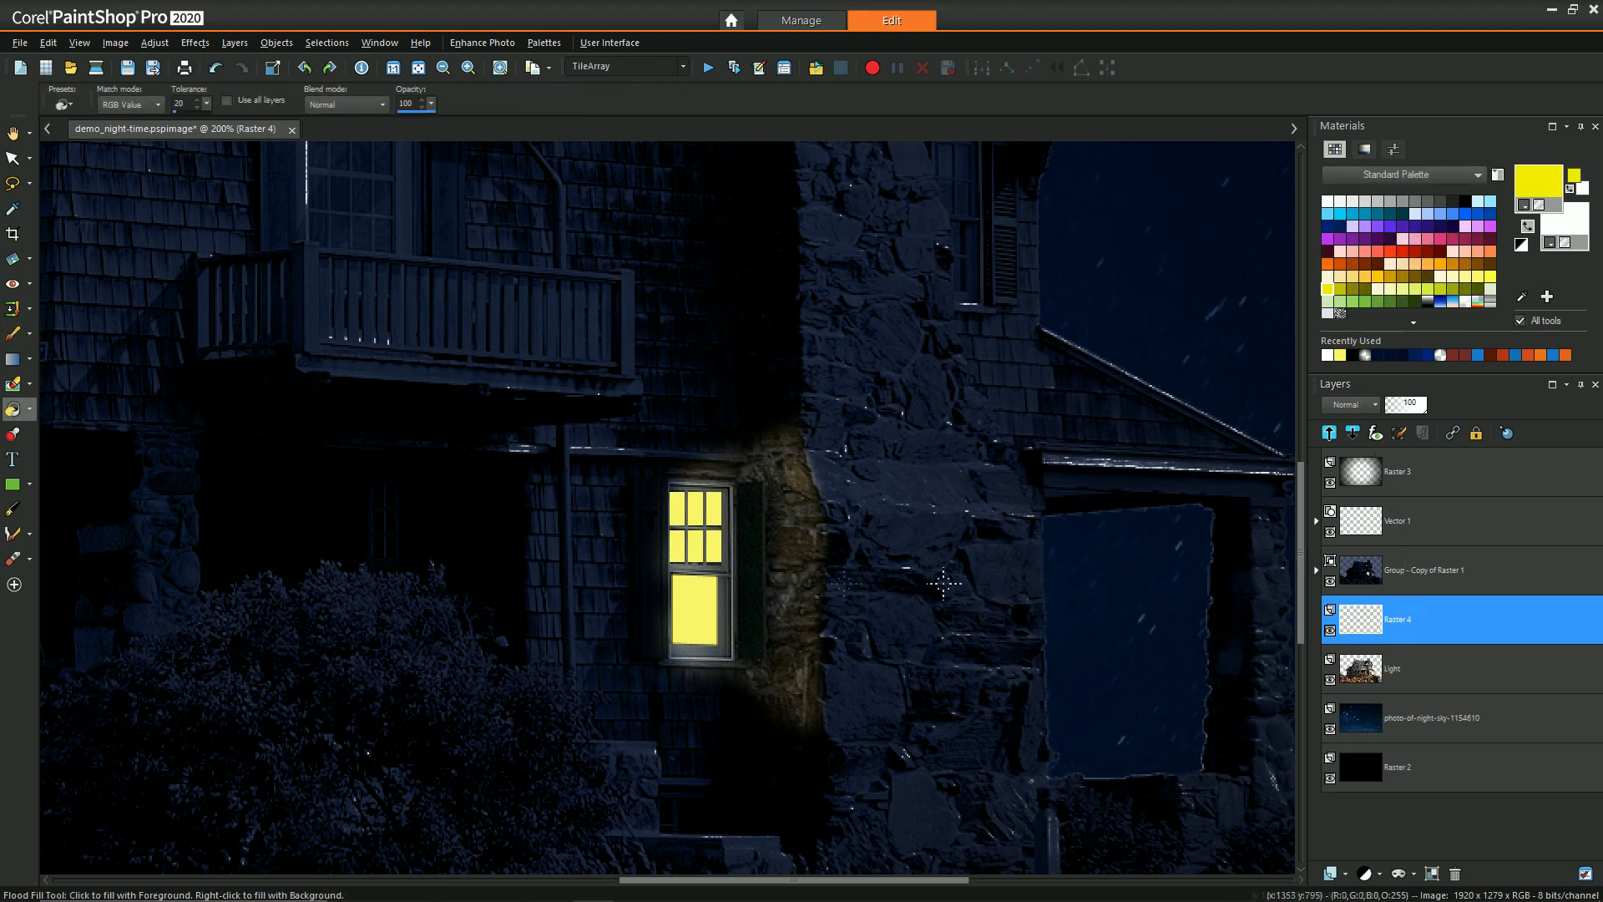
pyautogui.click(769, 605)
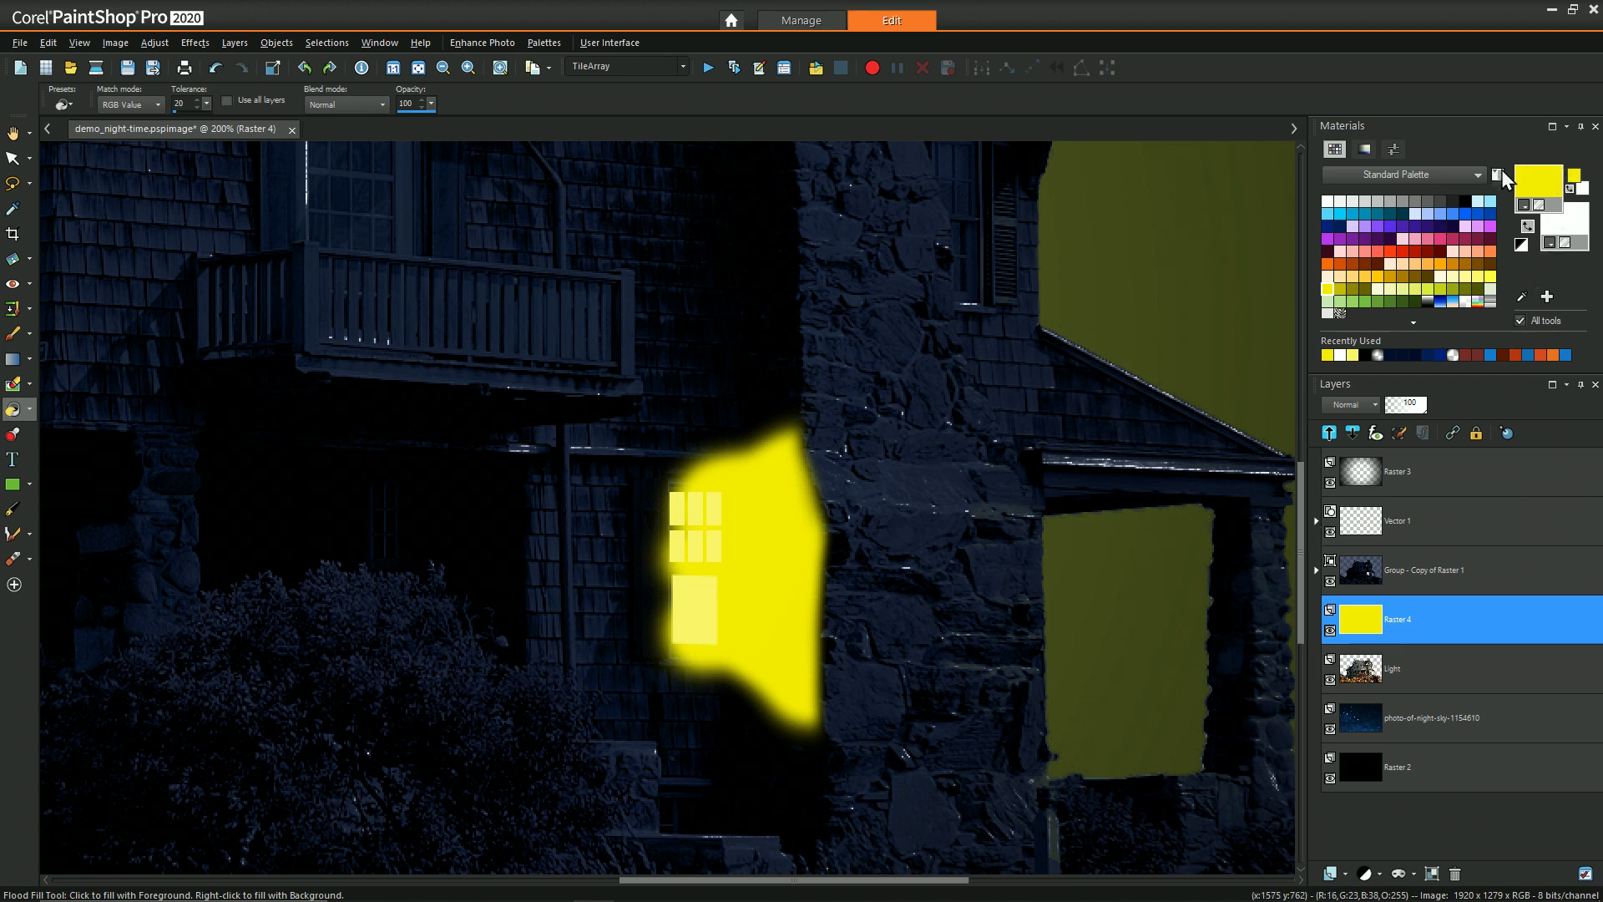
# Step: Set the yellow layer's blend mode to Color (L) and its opacity to 36
pyautogui.click(1371, 404)
pyautogui.click(1412, 555)
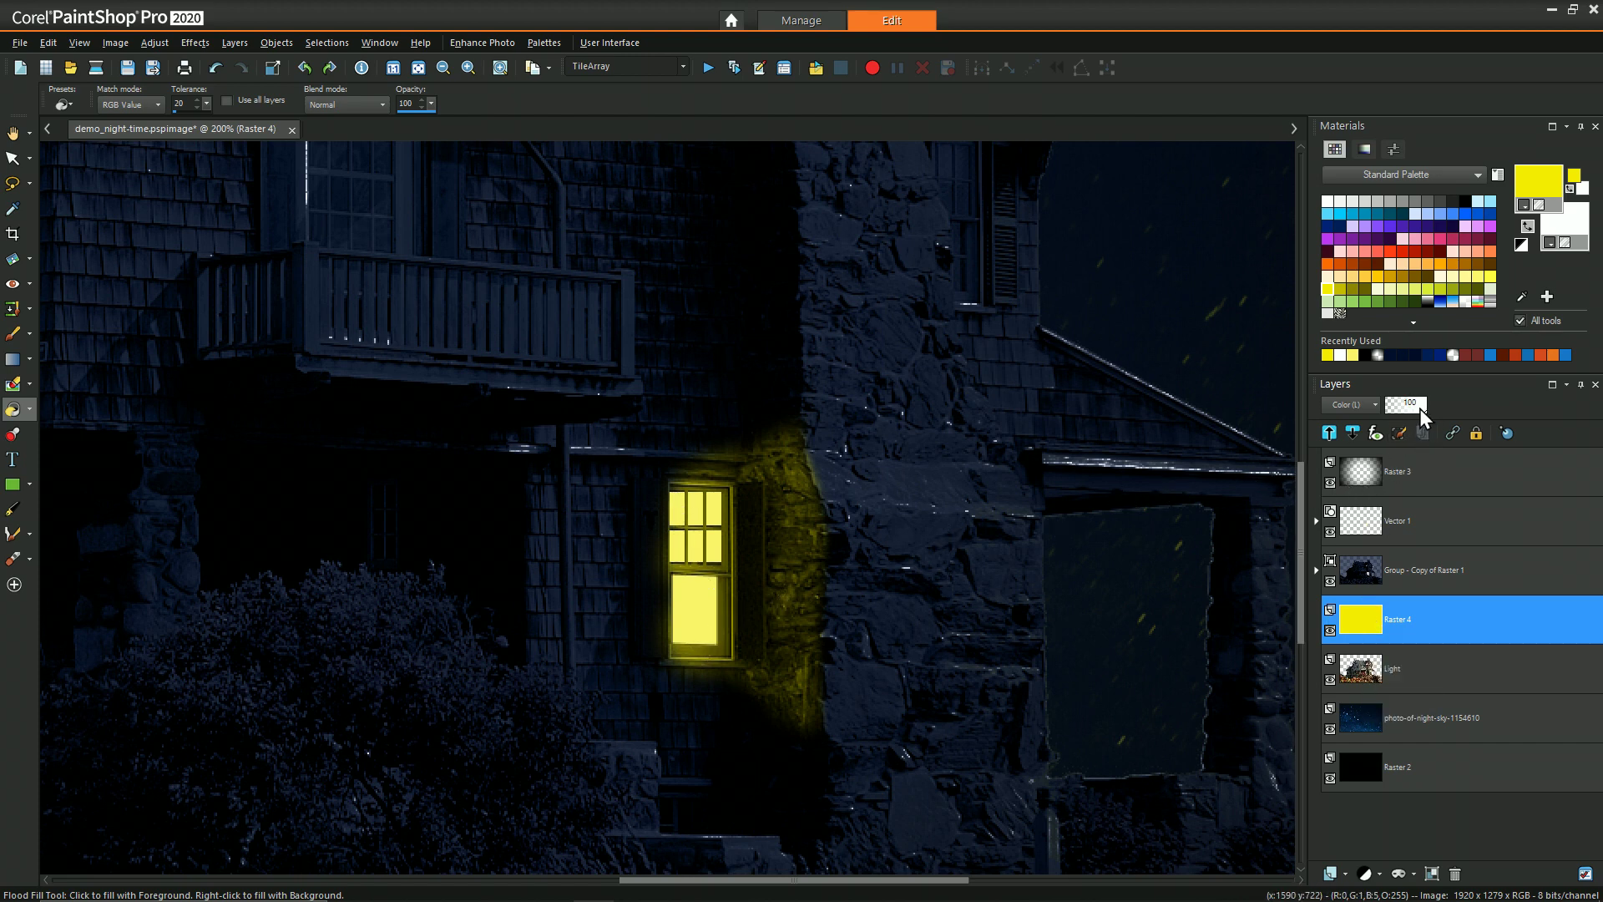
pyautogui.moveTo(1419, 408); pyautogui.dragTo(1405, 407)
pyautogui.moveTo(1400, 410); pyautogui.dragTo(1394, 411)
pyautogui.press('KP_Add')
pyautogui.press('b')
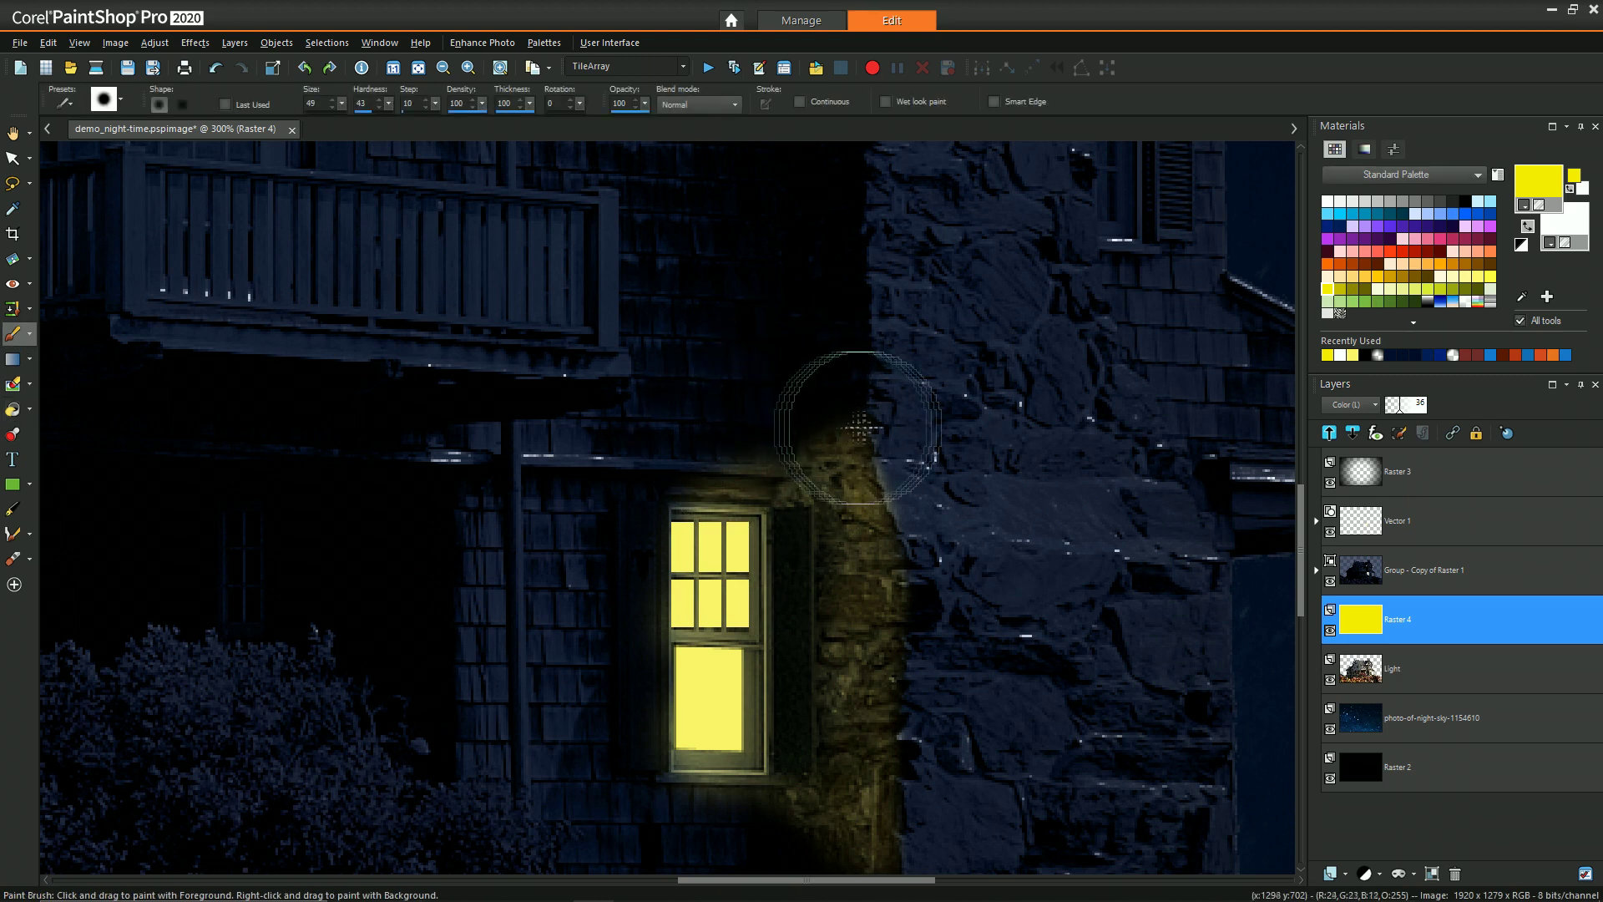
# Step: Select the Copy of Raster 1 group's mask and paint black to reshape the light along the stone wall
pyautogui.click(1419, 570)
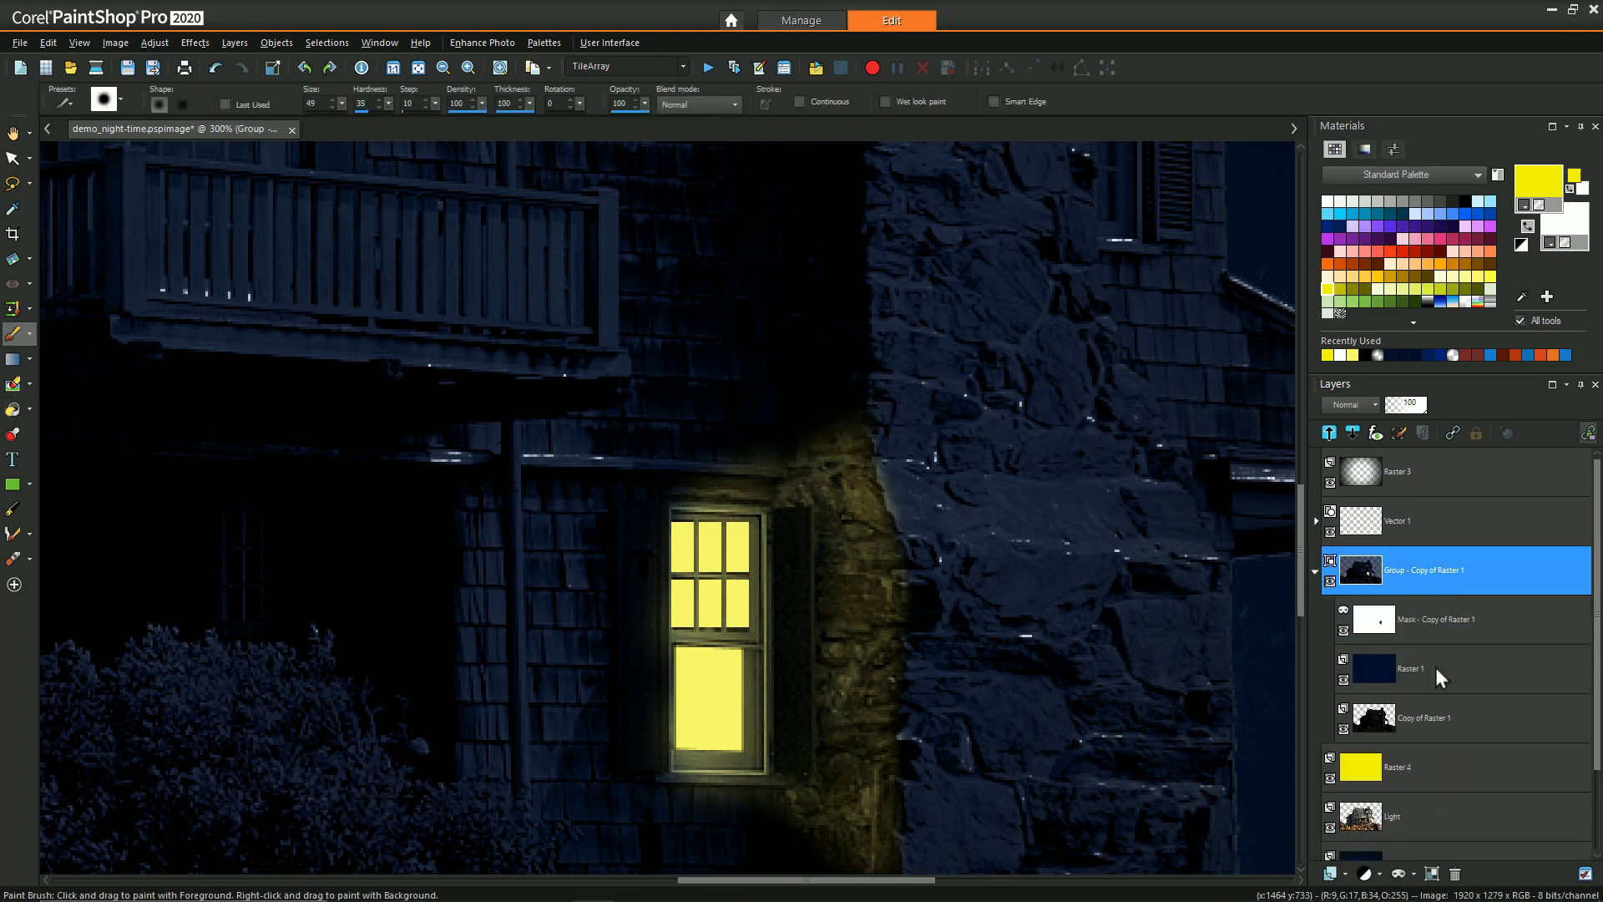
pyautogui.click(1436, 619)
pyautogui.keyDown('ctrl'); pyautogui.click(842, 359); pyautogui.keyUp('ctrl')
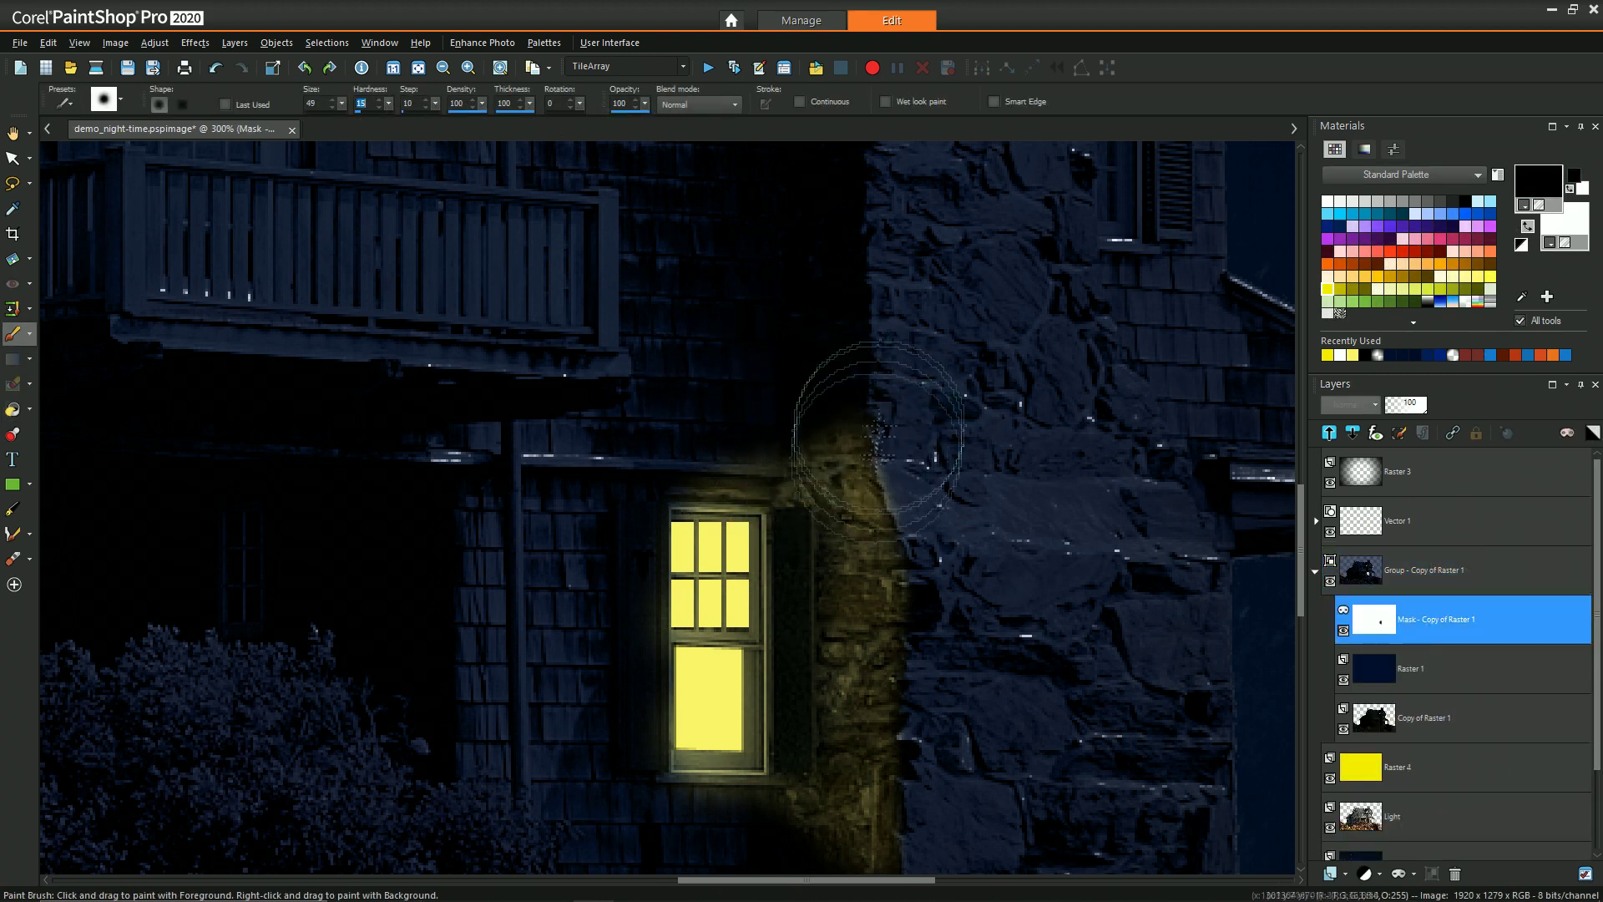
pyautogui.moveTo(781, 432)
pyautogui.mouseDown()
pyautogui.moveTo(844, 467)
pyautogui.moveTo(915, 755)
pyautogui.mouseUp()
pyautogui.scroll(-1, 859, 794)
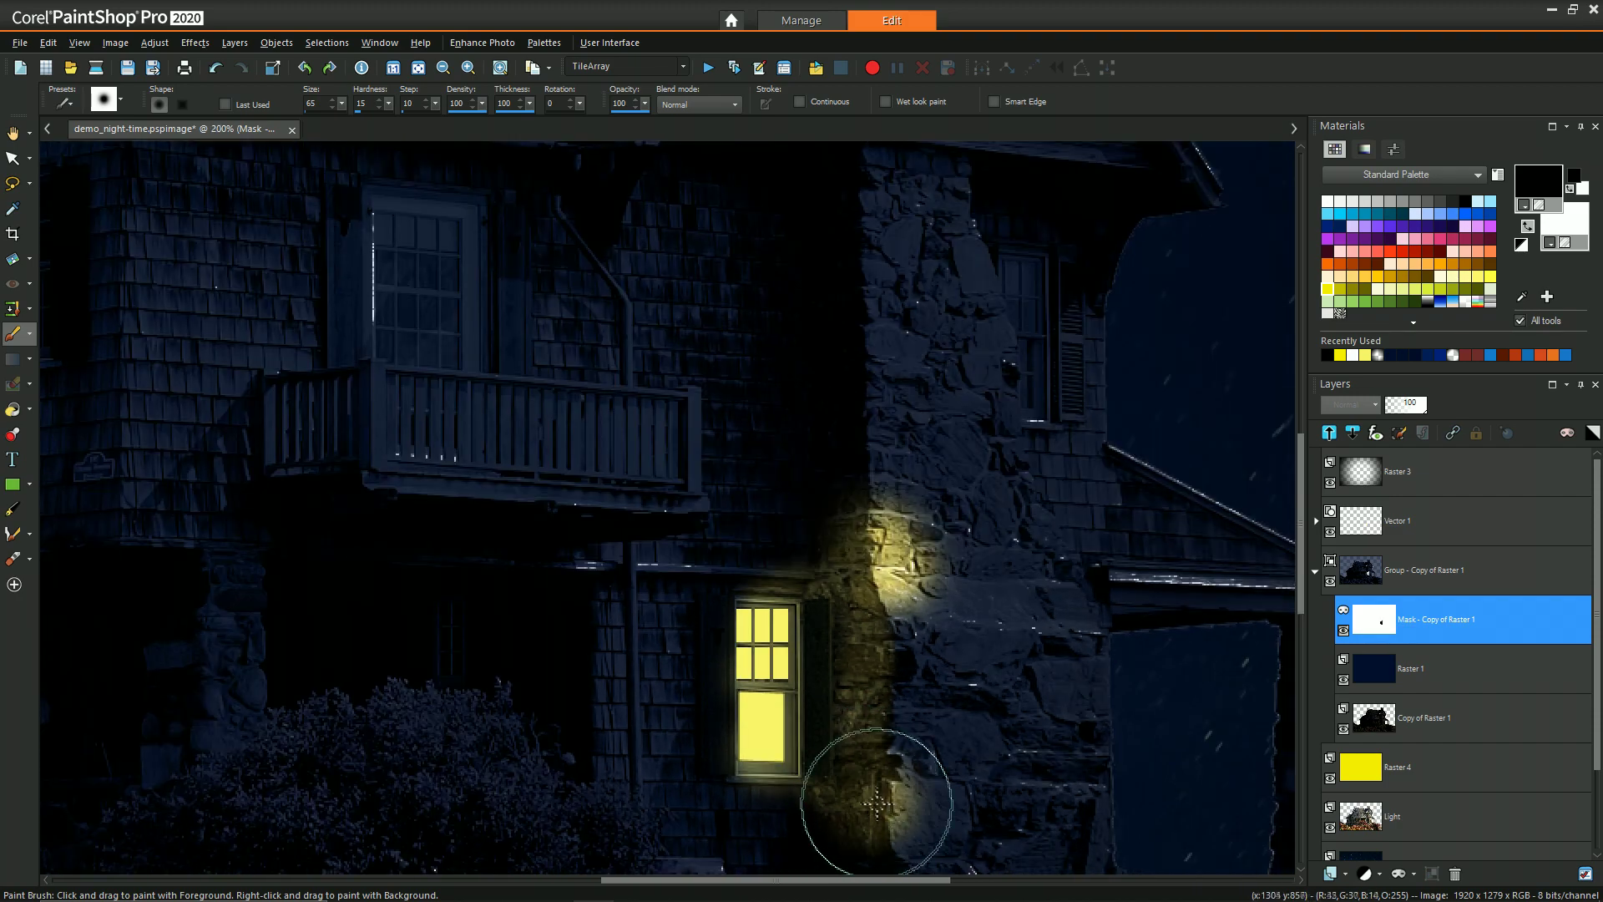
pyautogui.moveTo(927, 618)
pyautogui.mouseDown()
pyautogui.moveTo(895, 476)
pyautogui.moveTo(913, 626)
pyautogui.moveTo(970, 712)
pyautogui.mouseUp()
pyautogui.scroll(1, 894, 476)
pyautogui.scroll(-2, 970, 713)
pyautogui.scroll(2, 969, 713)
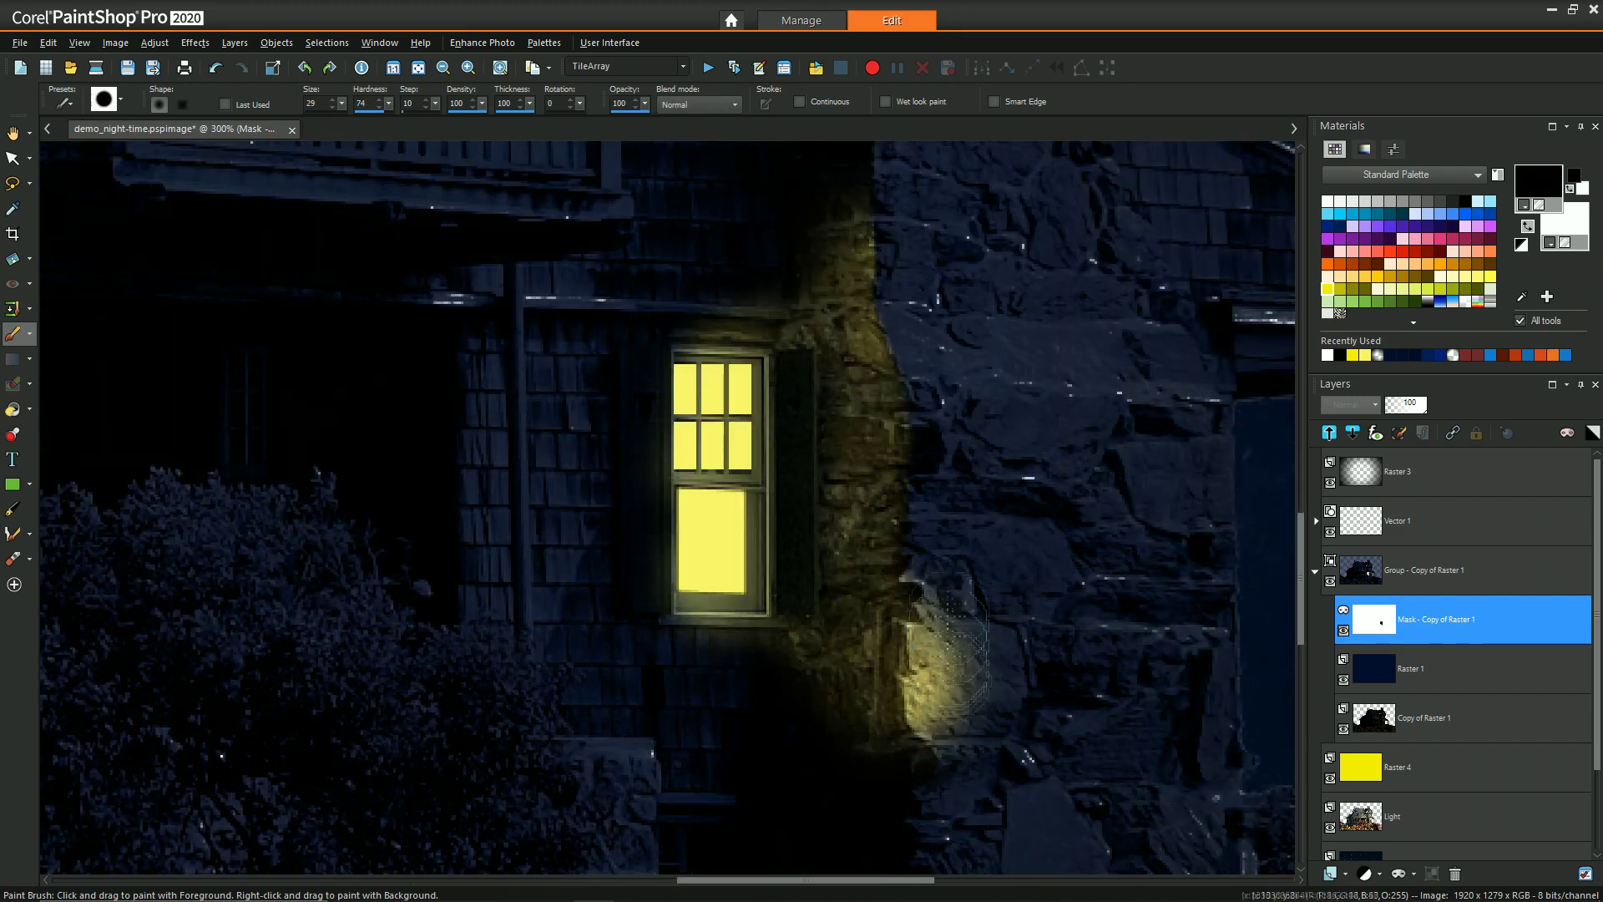
pyautogui.moveTo(985, 785); pyautogui.dragTo(949, 592)
# Step: Light the window frame's top edge, then hide the glow above the window and below the sill
pyautogui.moveTo(680, 304)
pyautogui.mouseDown()
pyautogui.moveTo(777, 448)
pyautogui.moveTo(623, 518)
pyautogui.moveTo(689, 577)
pyautogui.moveTo(651, 662)
pyautogui.moveTo(716, 663)
pyautogui.mouseUp()
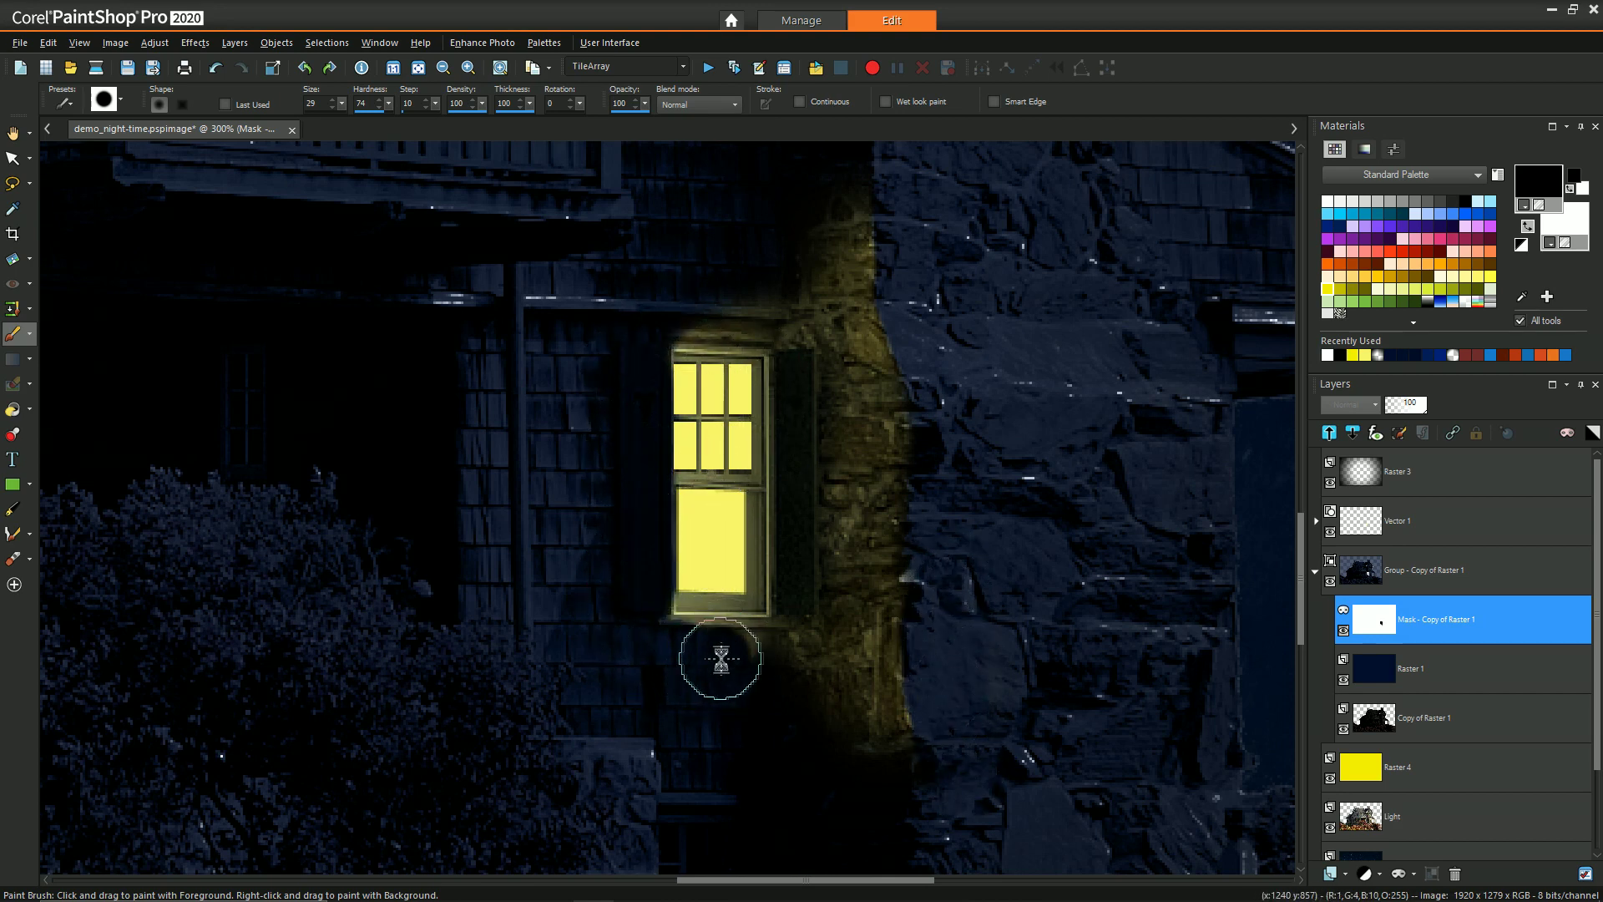
pyautogui.moveTo(388, 103); pyautogui.dragTo(355, 113)
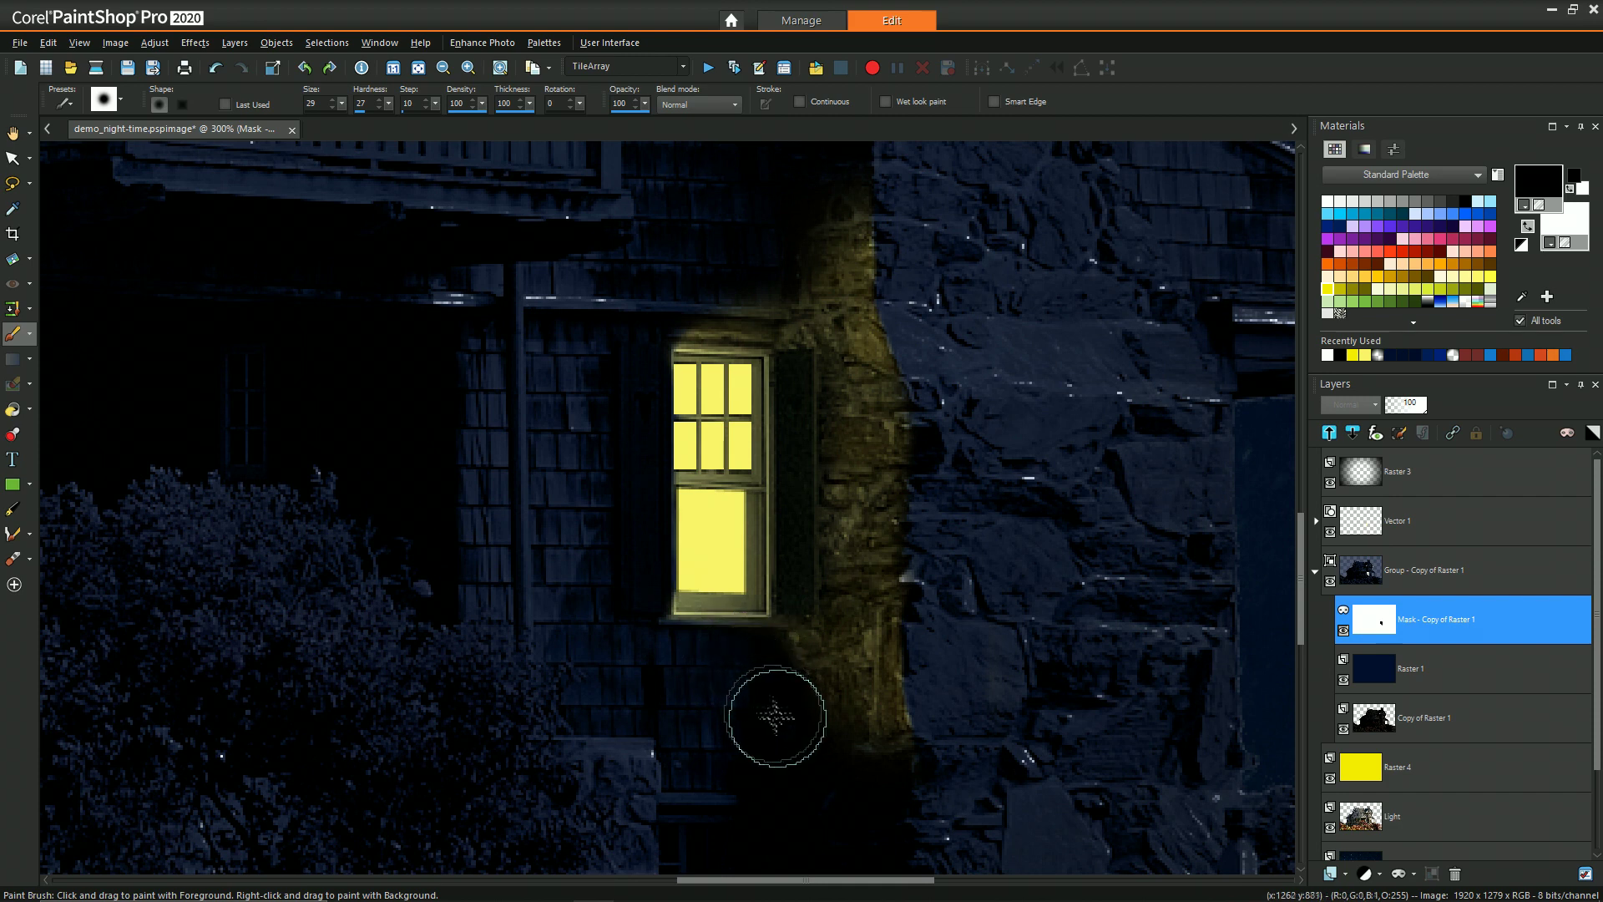
pyautogui.moveTo(688, 299)
pyautogui.mouseDown()
pyautogui.moveTo(680, 279)
pyautogui.moveTo(734, 261)
pyautogui.moveTo(654, 263)
pyautogui.mouseUp()
pyautogui.scroll(-3, 701, 616)
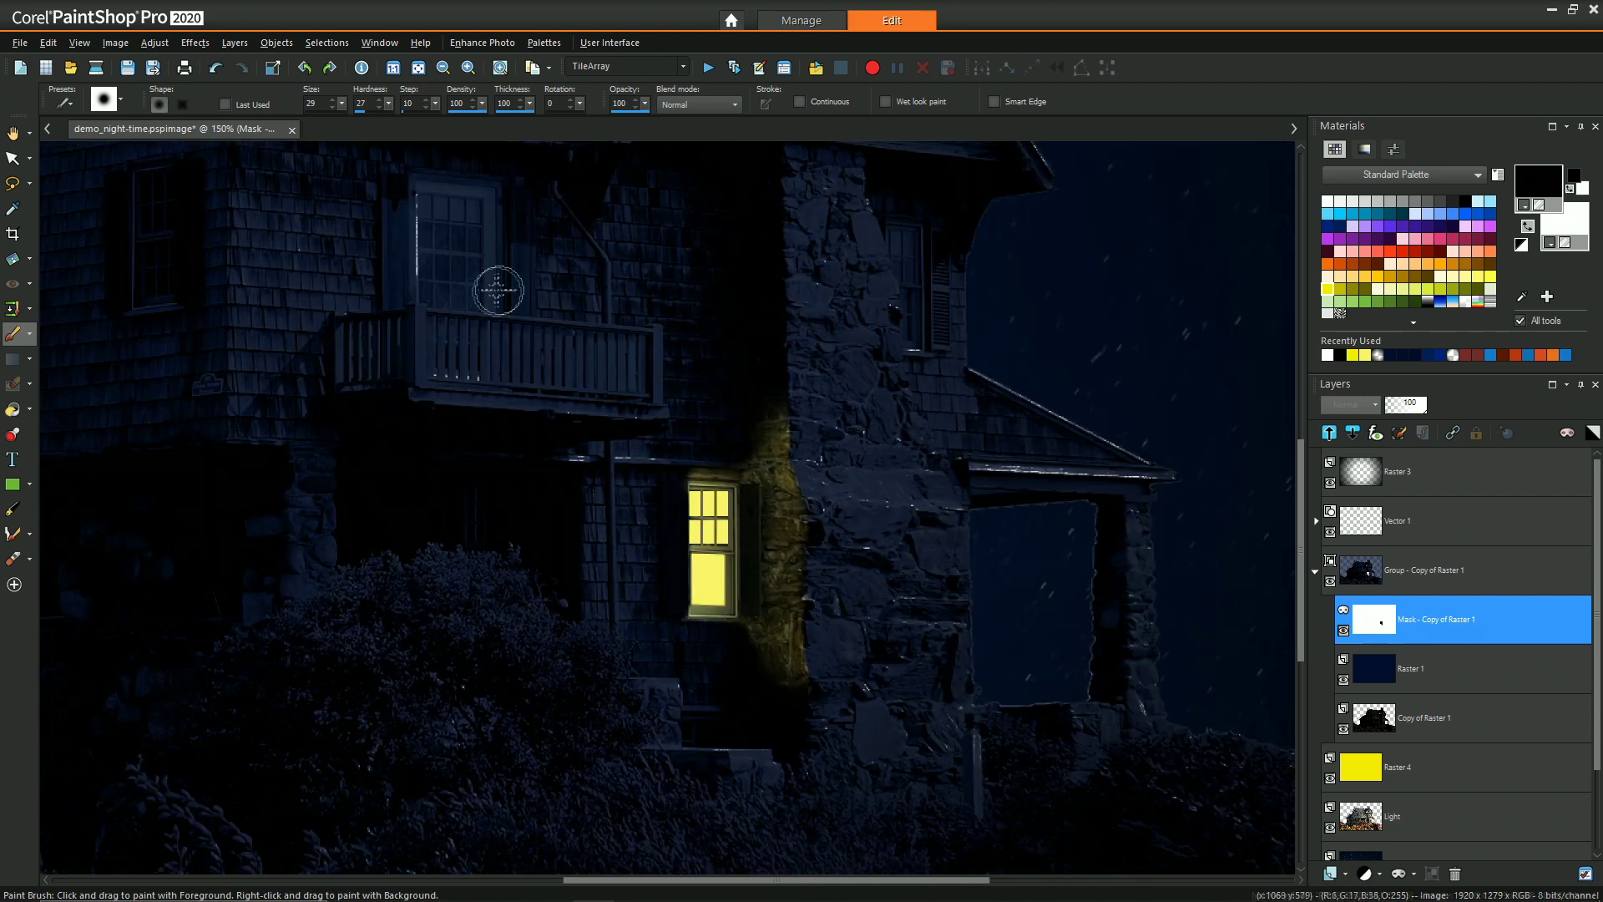
pyautogui.moveTo(741, 683)
pyautogui.mouseDown()
pyautogui.moveTo(759, 680)
pyautogui.moveTo(762, 716)
pyautogui.mouseUp()
# Step: Zoom out to the whole image and set the brush size to 119
pyautogui.scroll(-2, 580, 562)
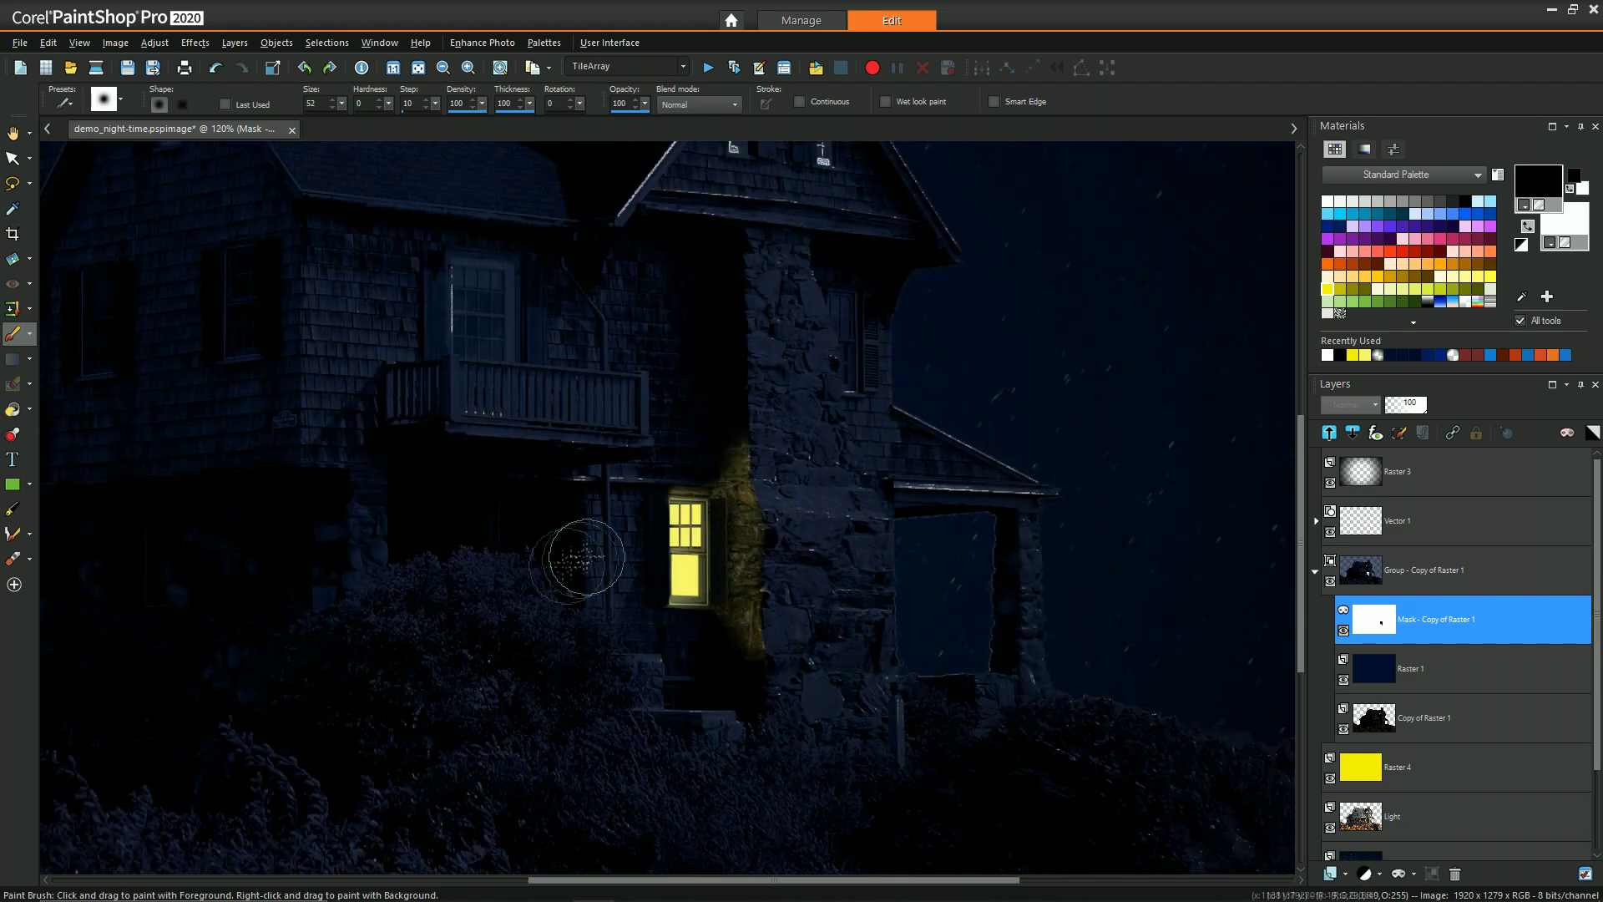
pyautogui.scroll(-1, 518, 588)
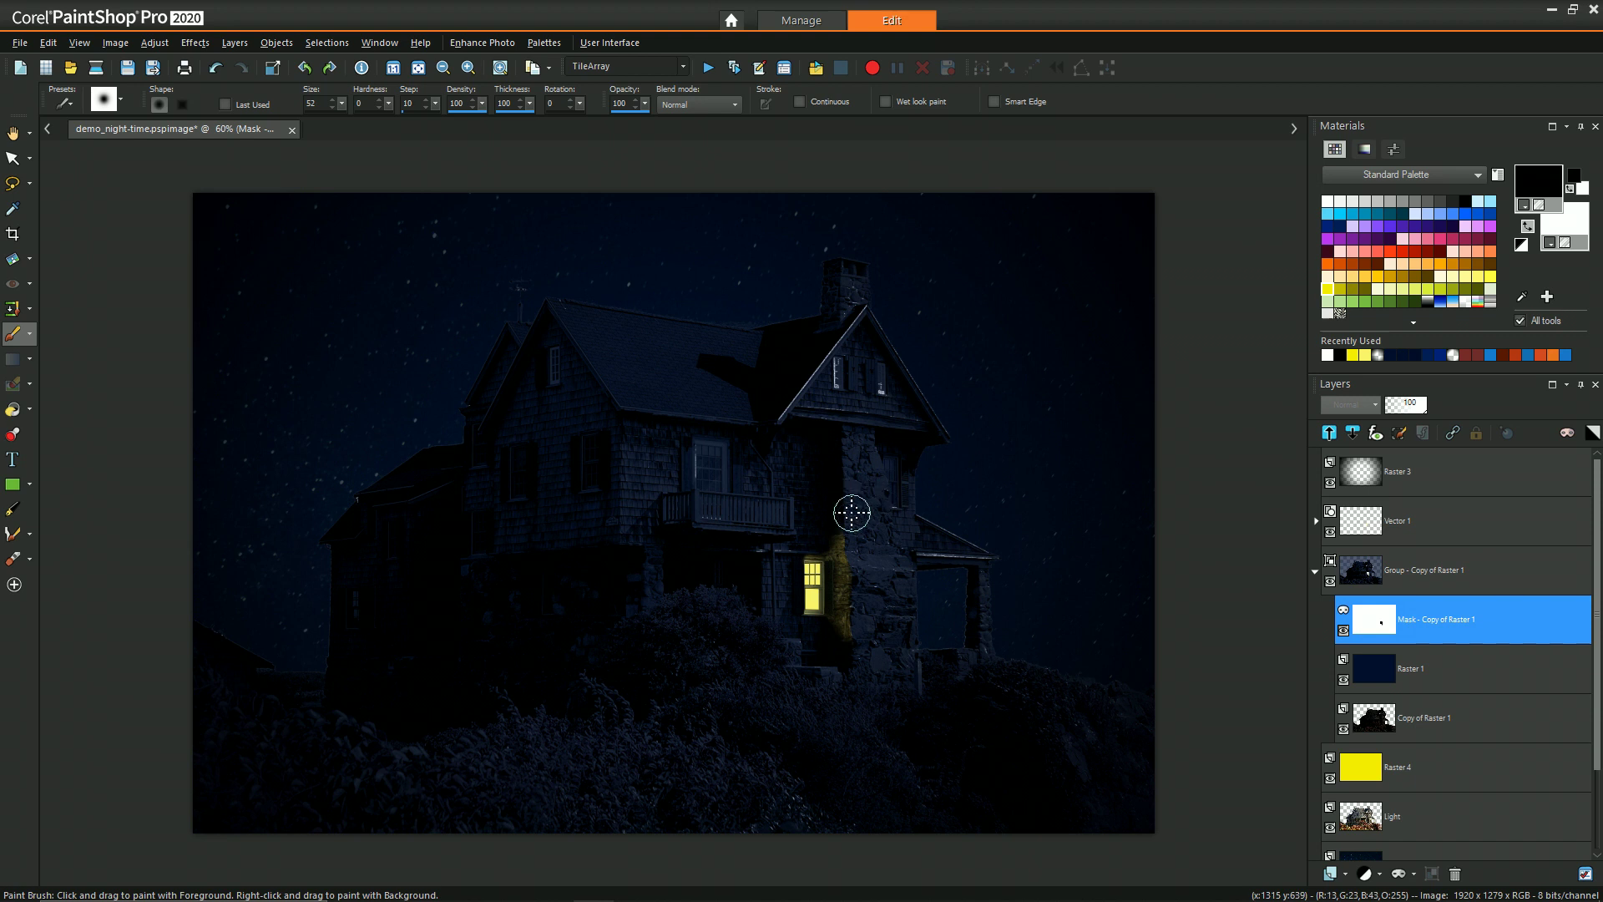
pyautogui.moveTo(816, 518); pyautogui.dragTo(974, 770)
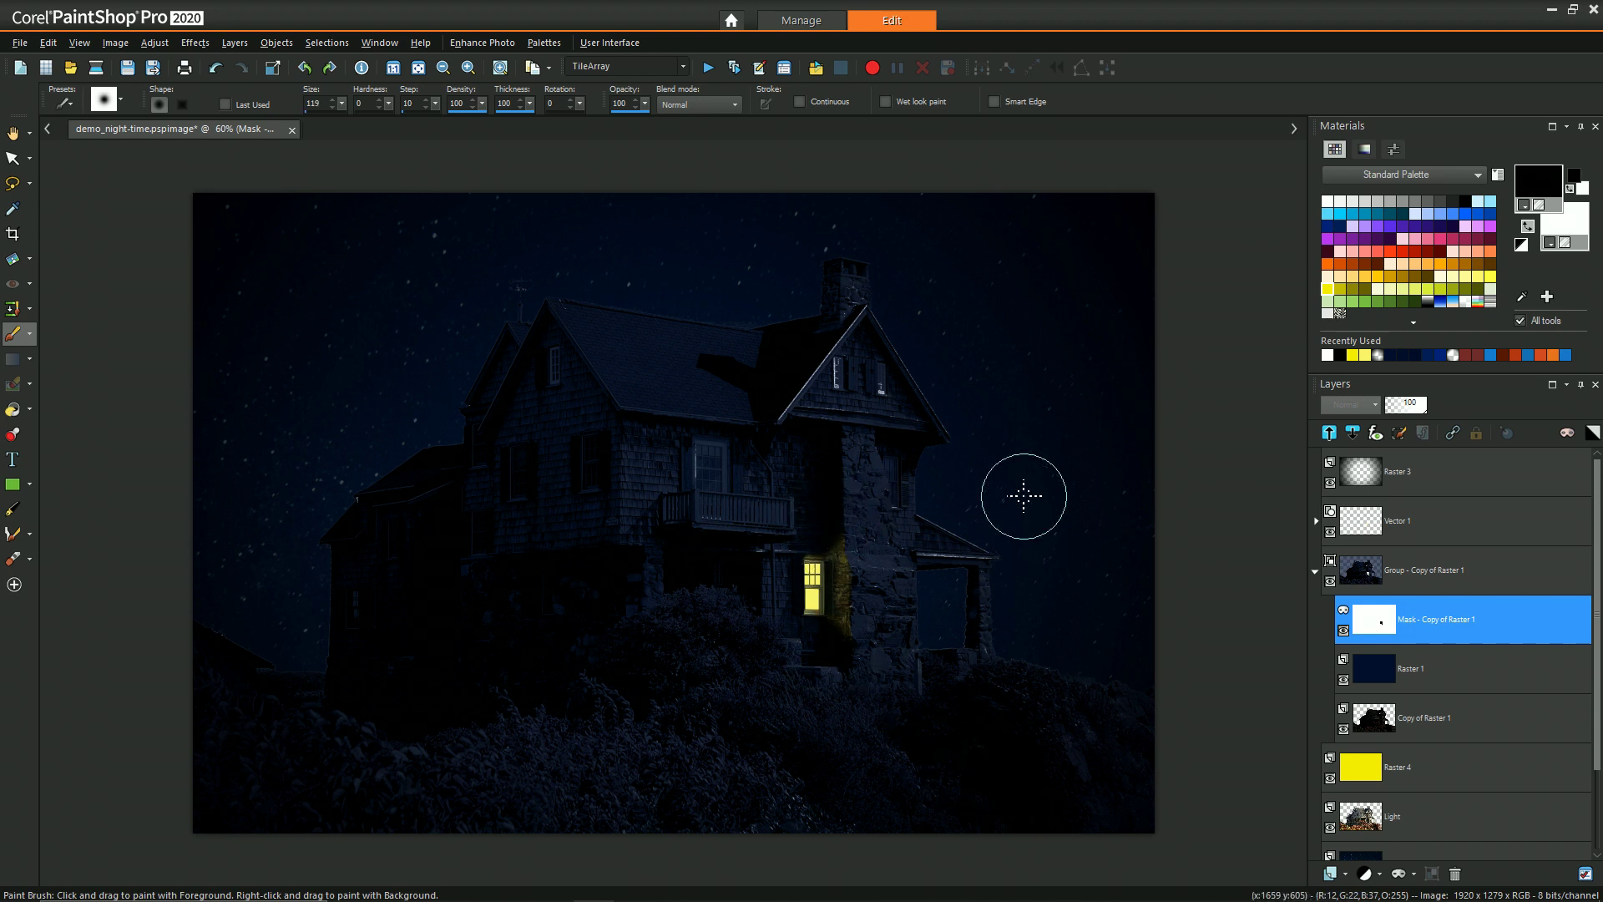